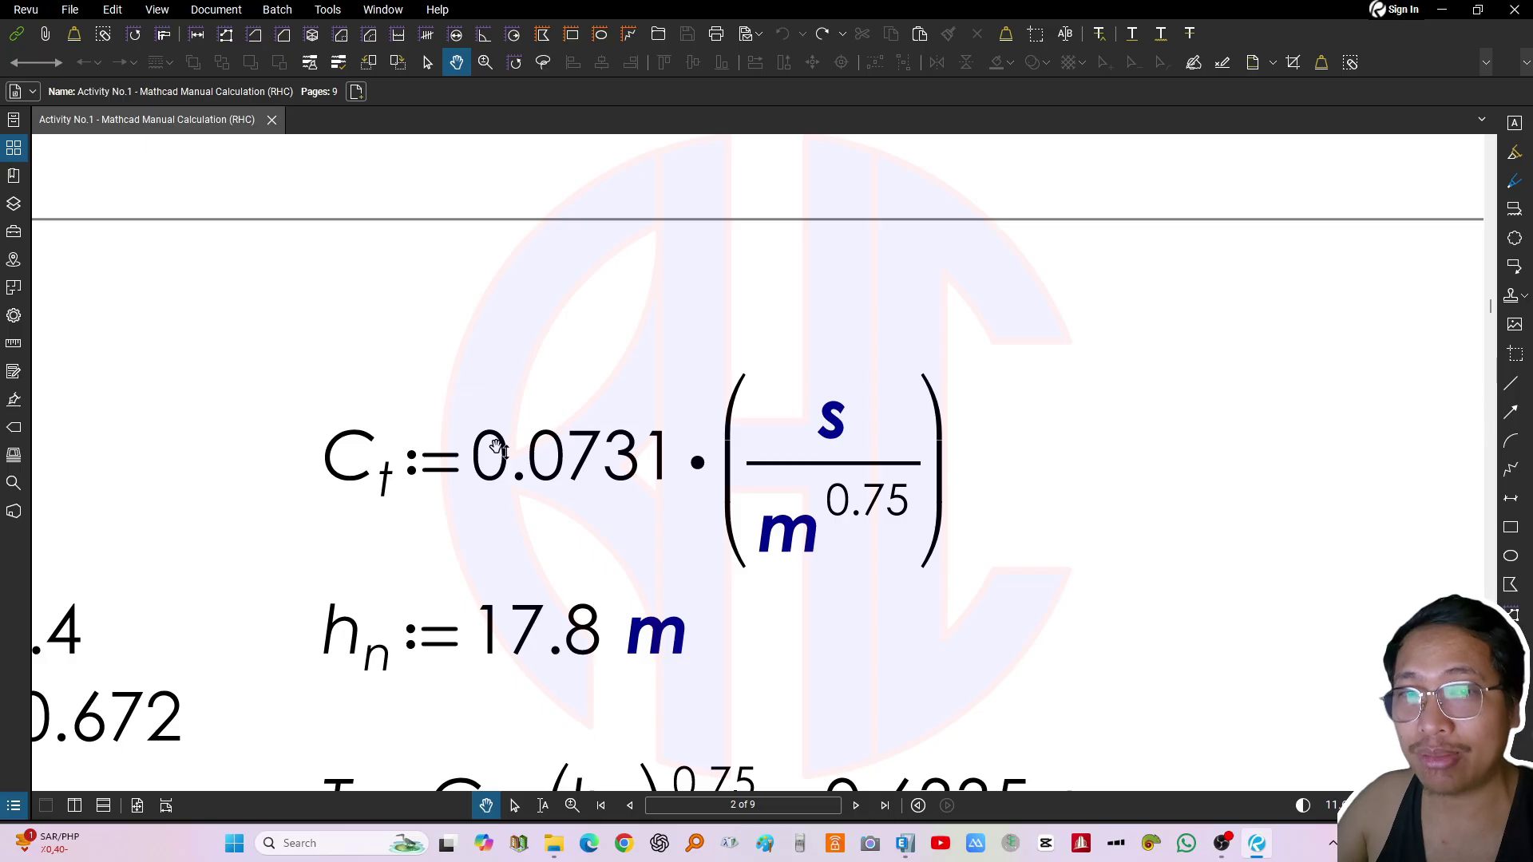
Examine the Ct and hn definitions and the structural period formula T in the Static Force Procedure on page 2
left_click_drag(552, 448, 563, 454)
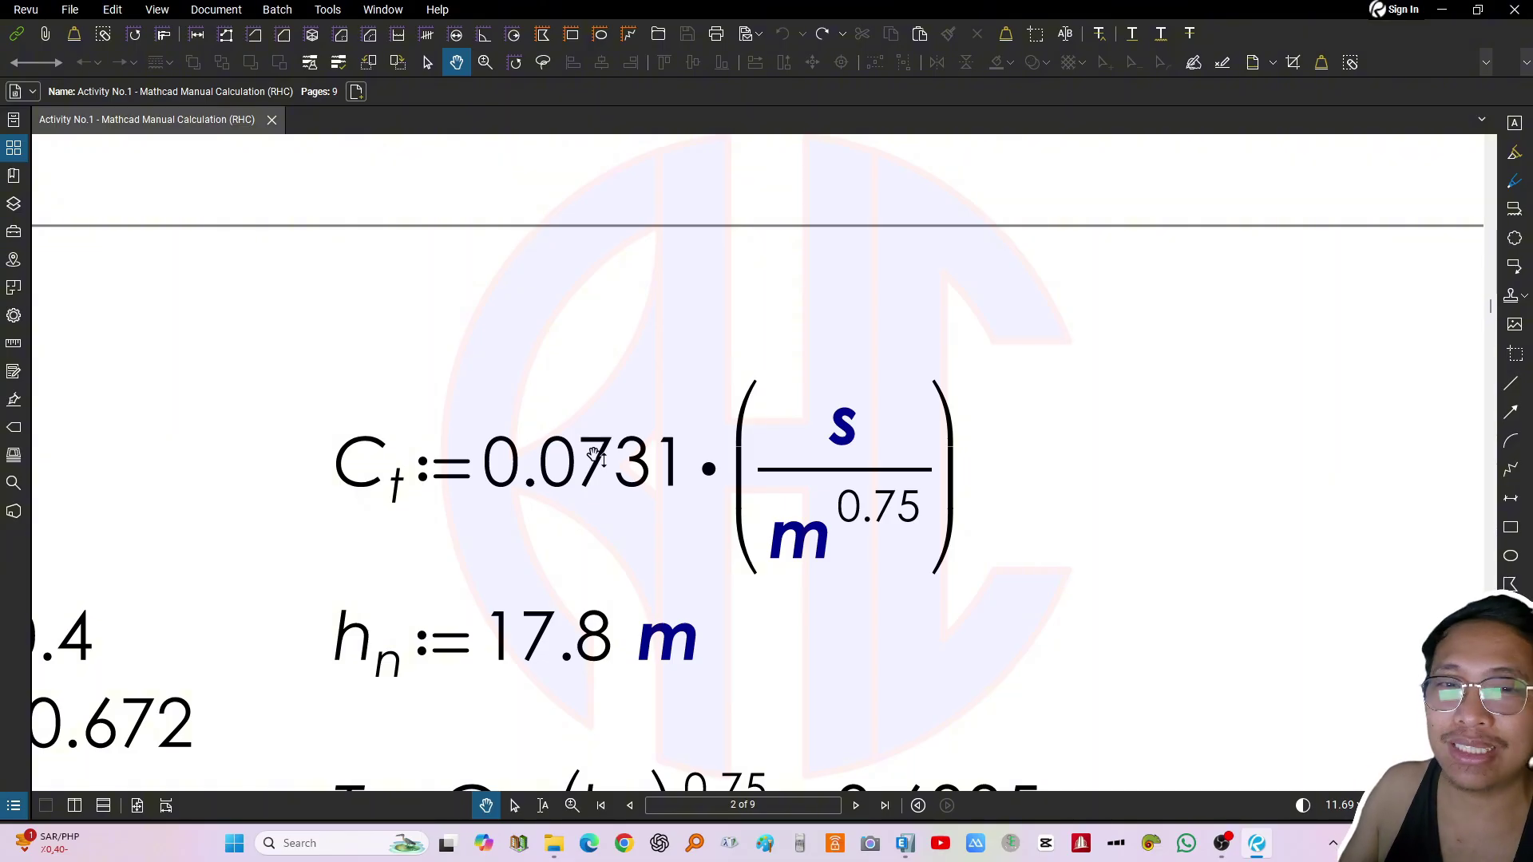
scroll(624, 441, "down", 3)
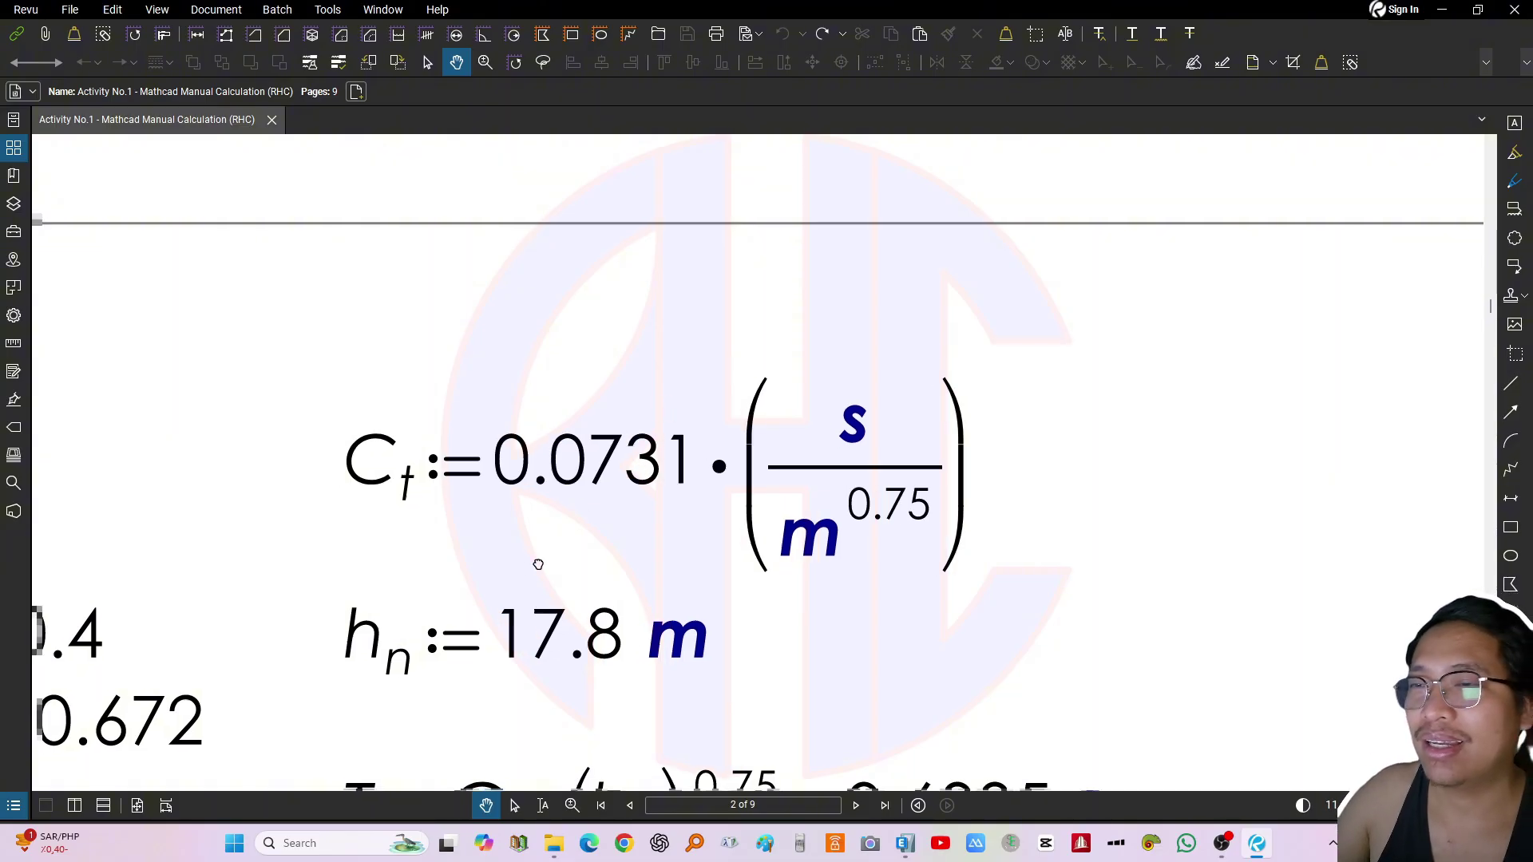
scroll(697, 493, "down", 2)
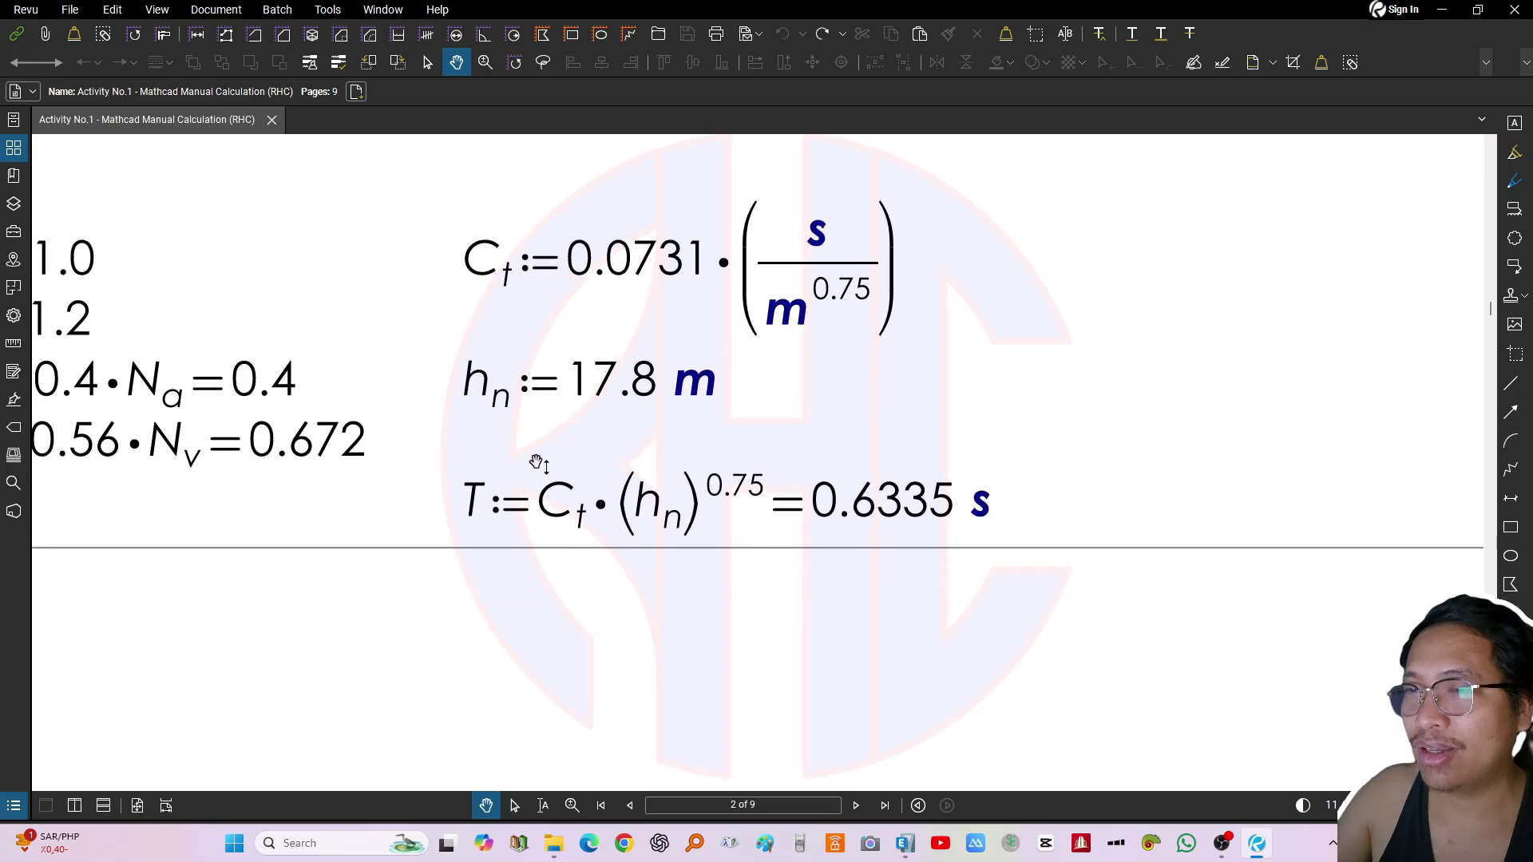
scroll(532, 477, "up", 3)
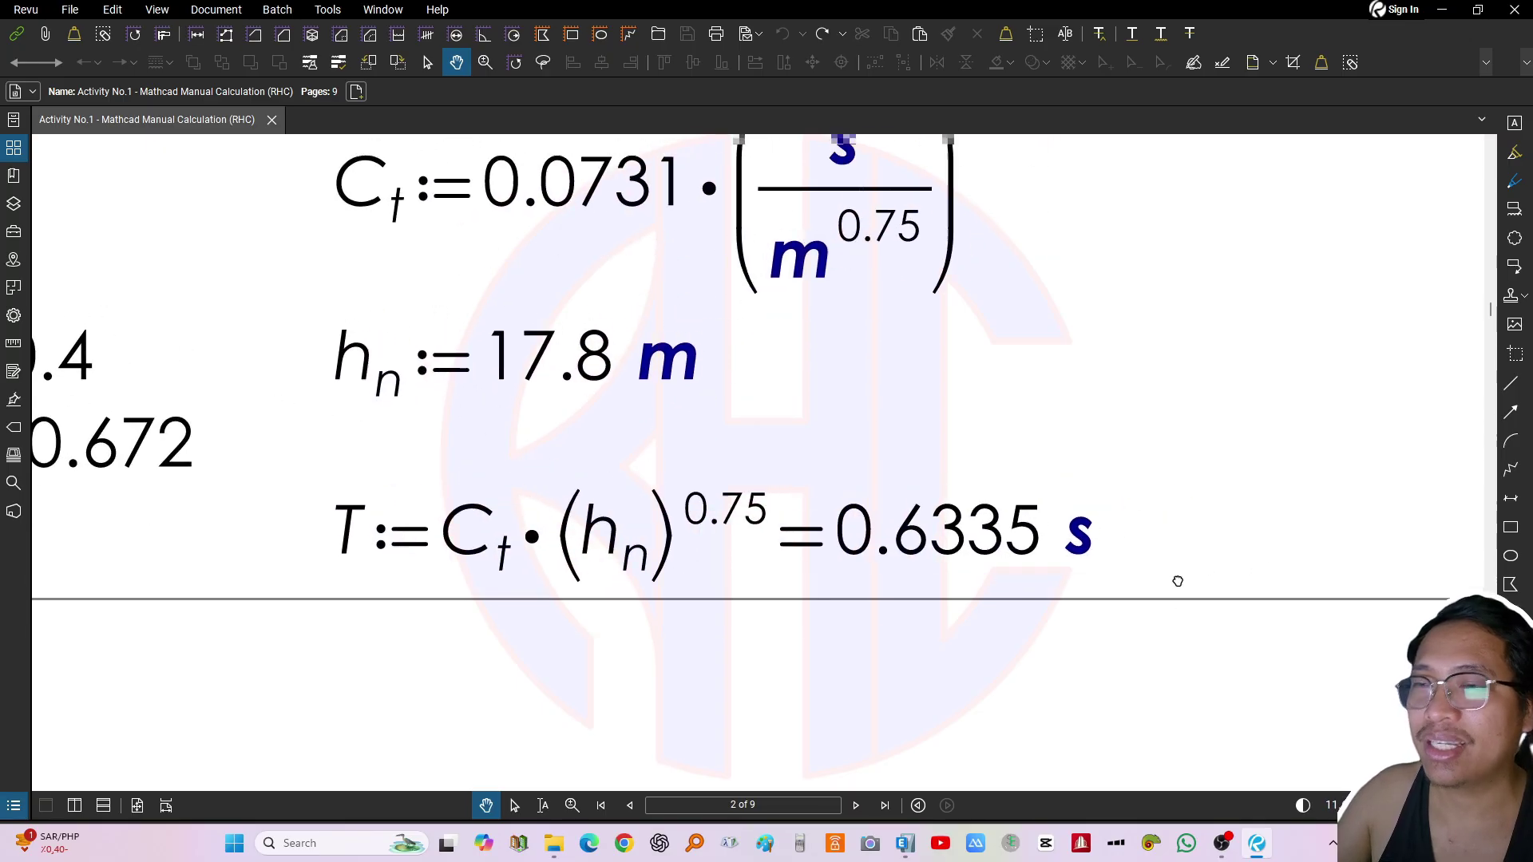
scroll(467, 566, "up", 2)
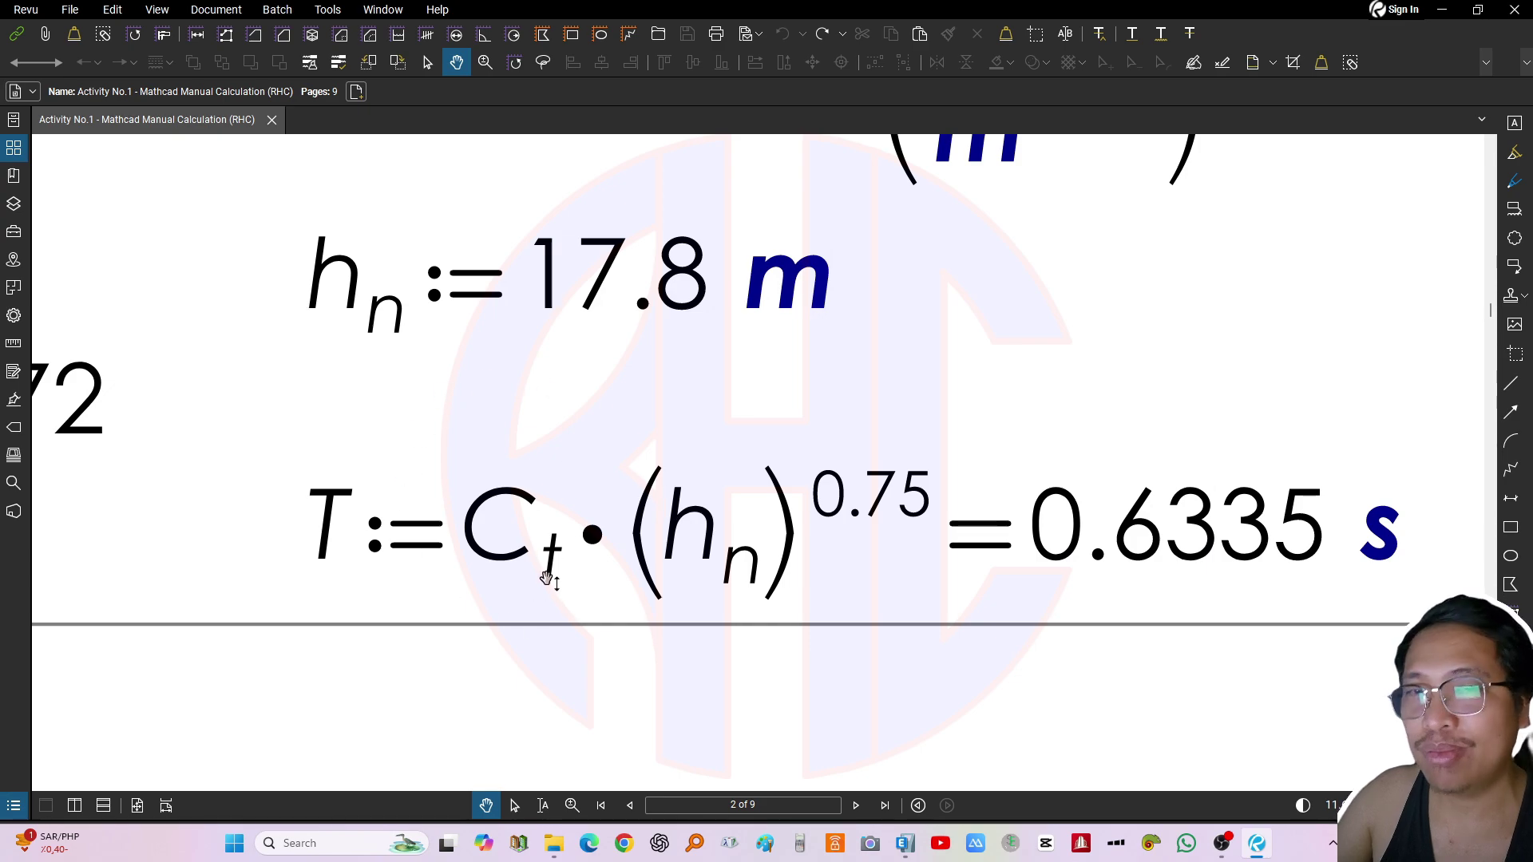
scroll(545, 506, "up", 1)
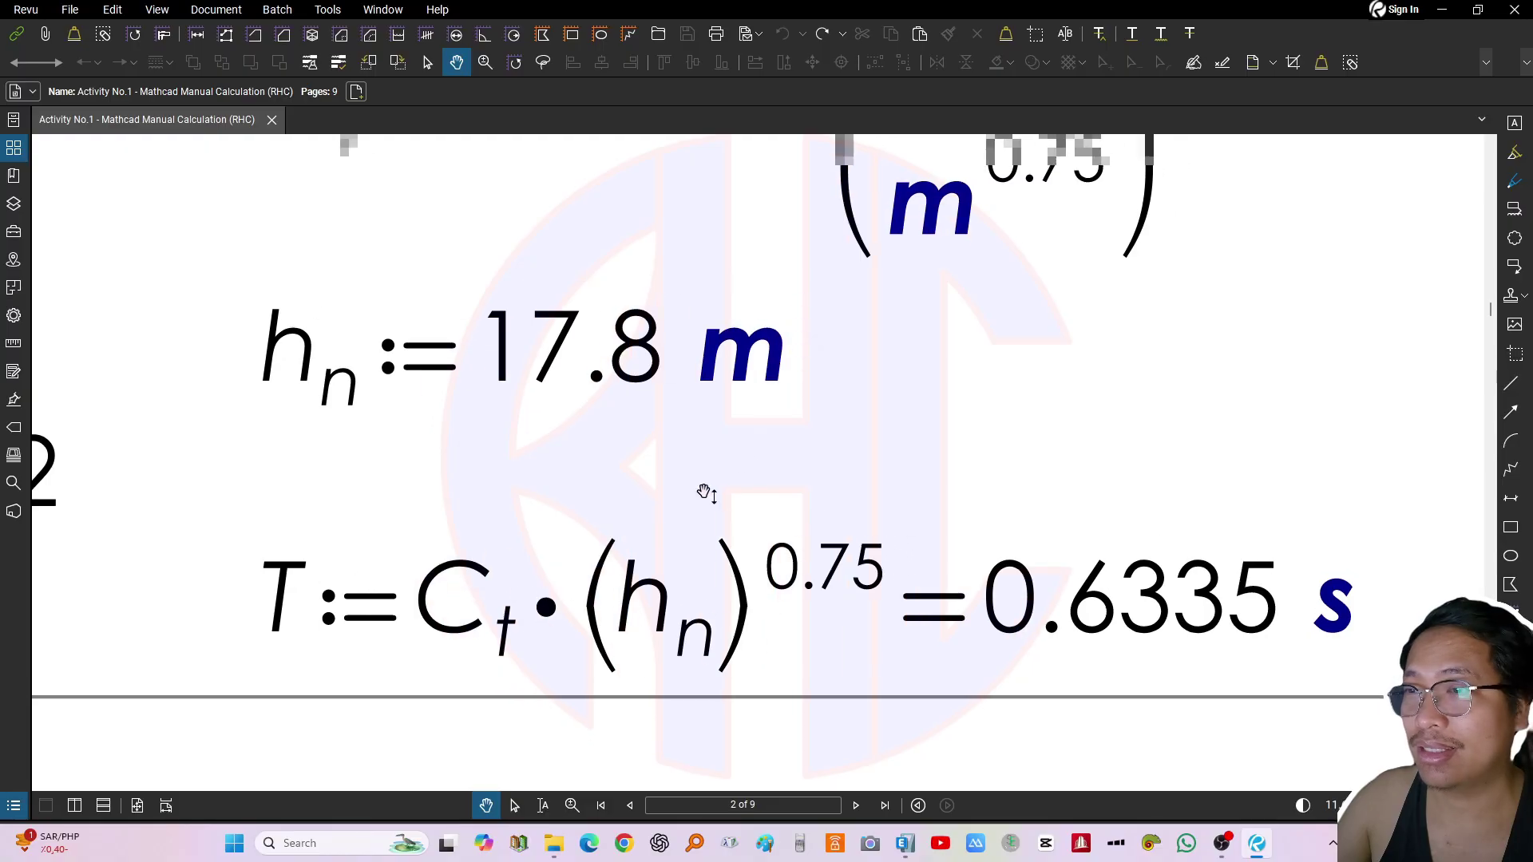
scroll(647, 598, "down", 2)
scroll(712, 246, "down", 3)
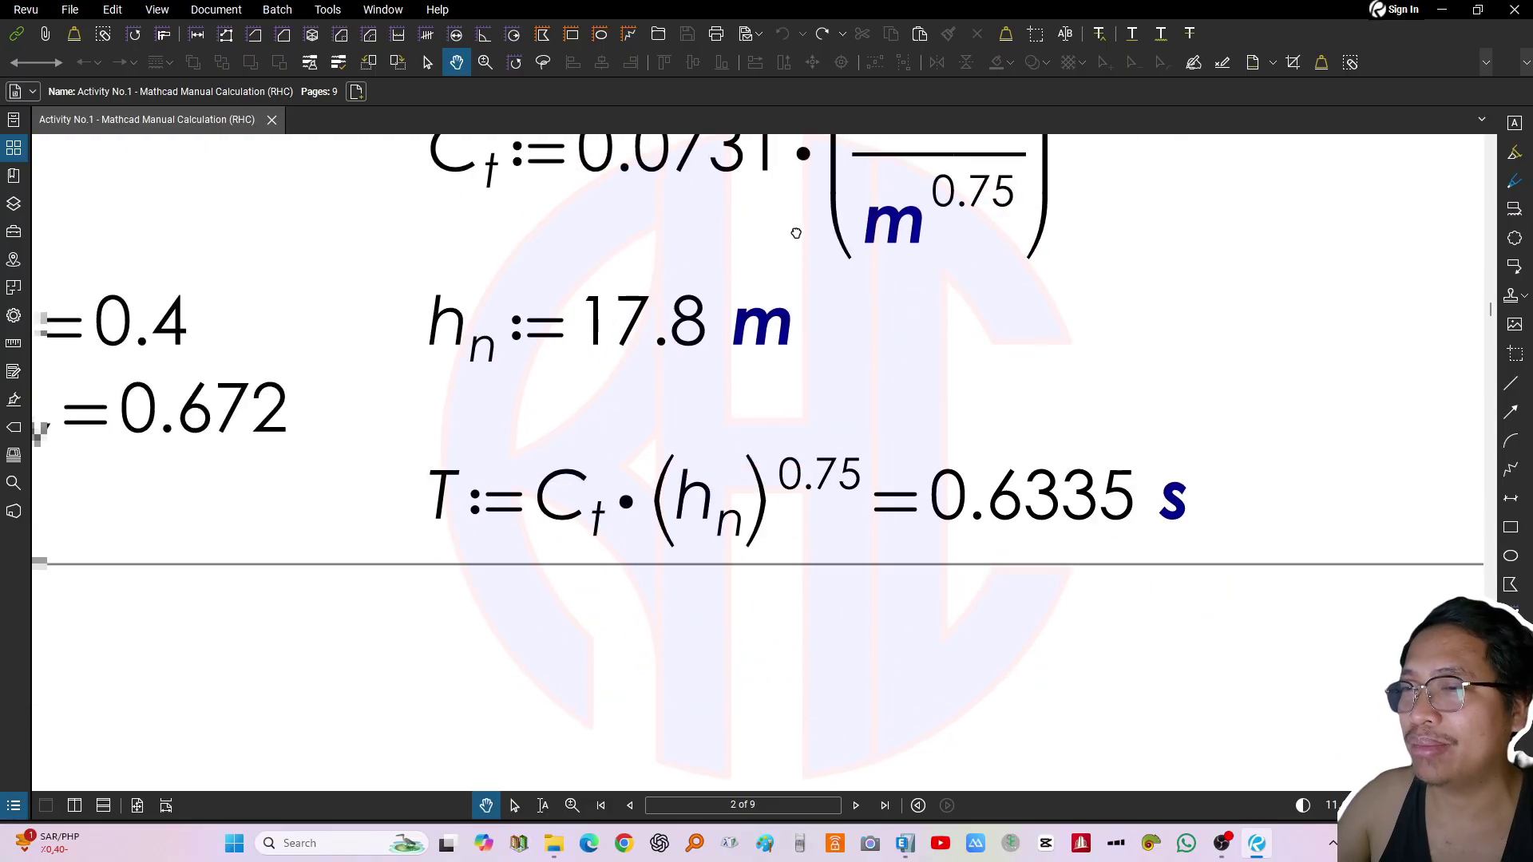
scroll(661, 537, "up", 2)
mouse_move(826, 508)
left_mouse_down()
mouse_move(765, 493)
mouse_move(818, 494)
left_mouse_up()
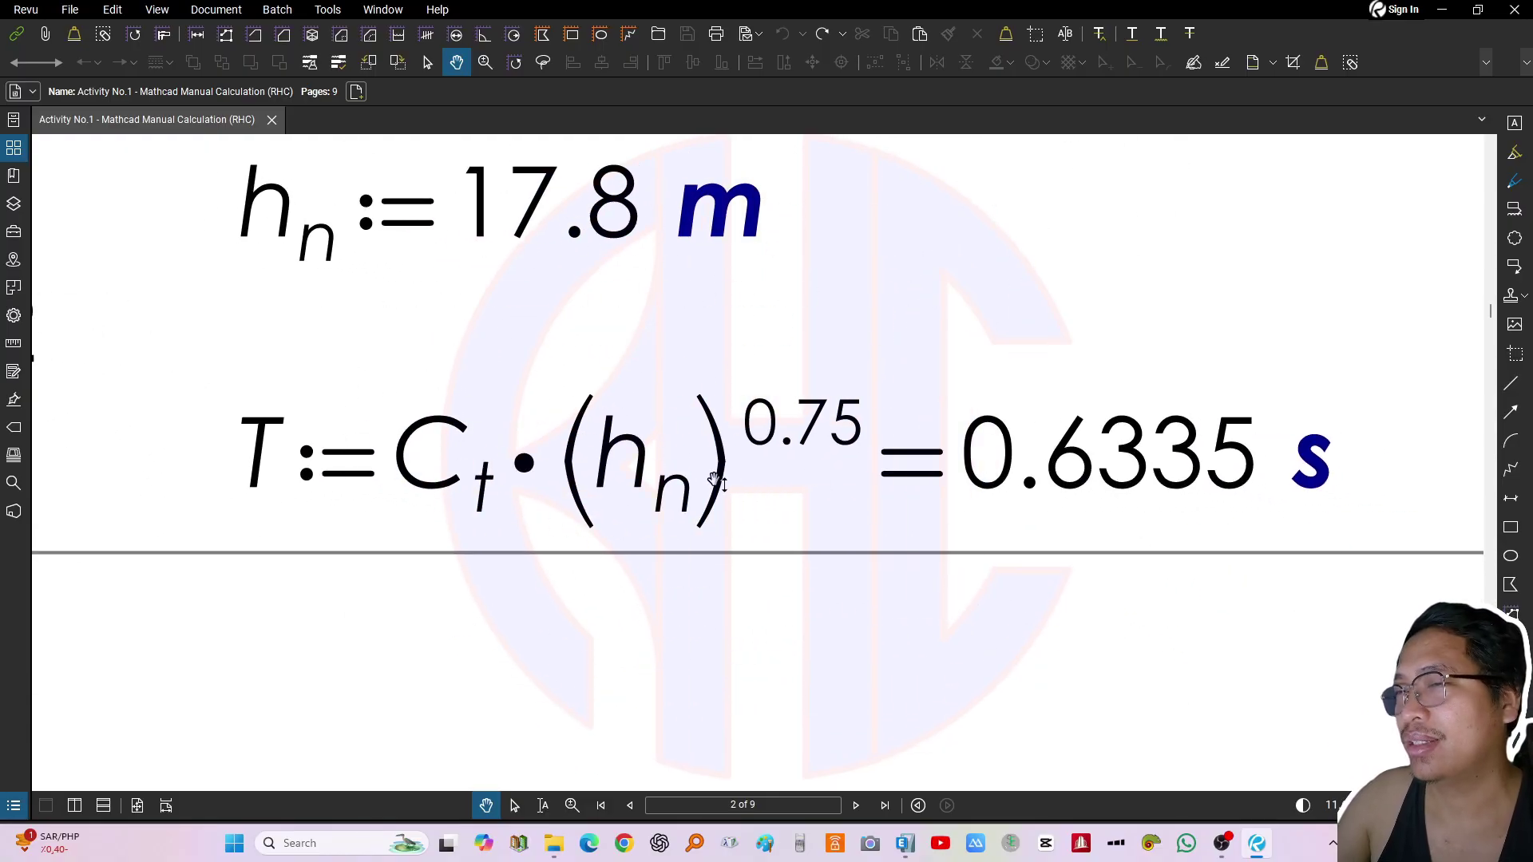
scroll(591, 505, "up", 2)
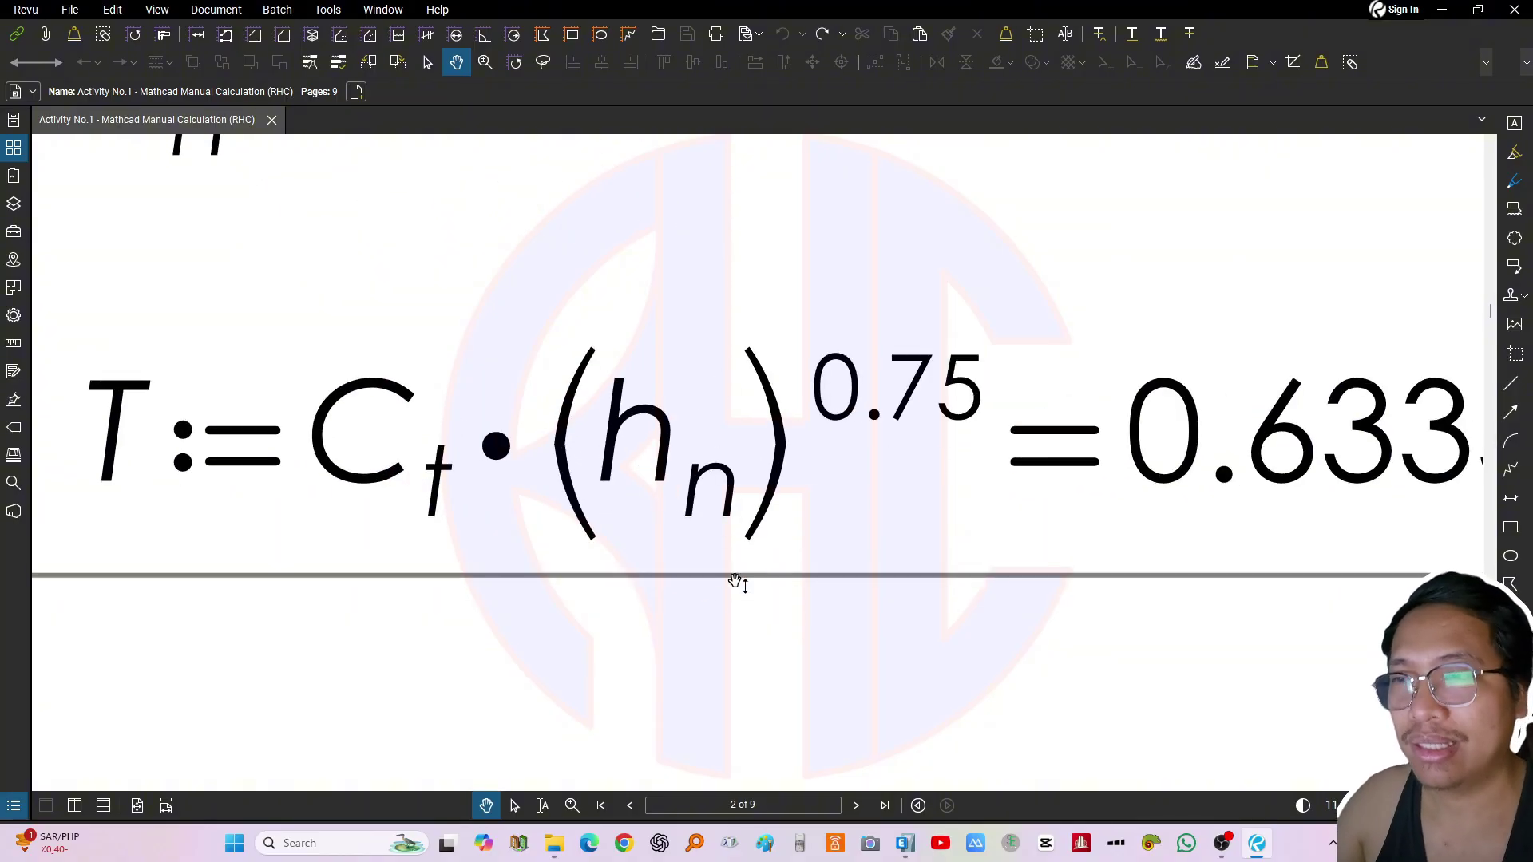
scroll(607, 526, "down", 2)
left_click_drag(1083, 435, 600, 438)
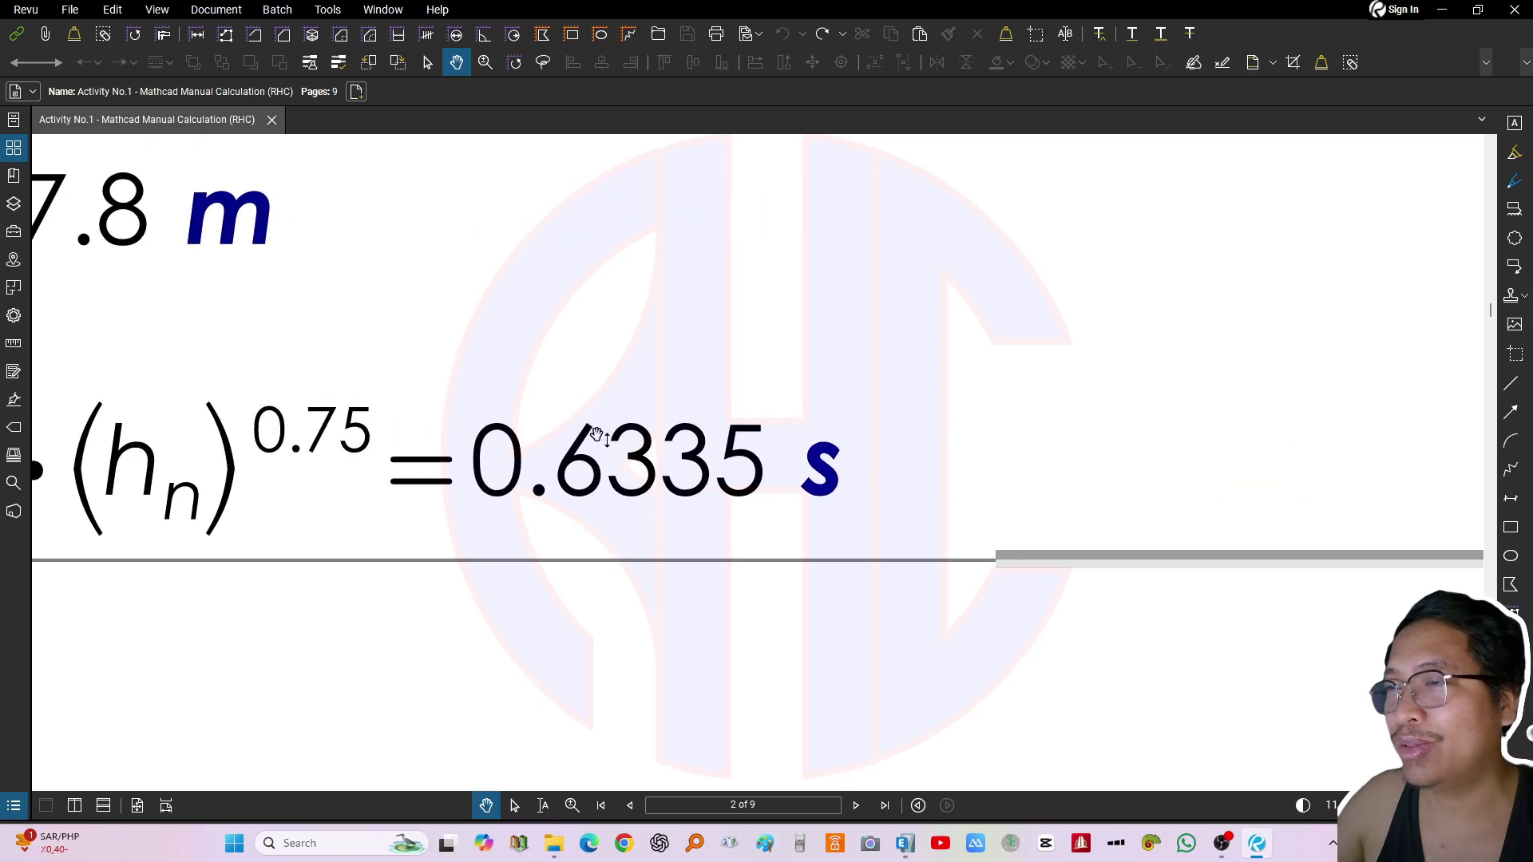
left_click_drag(671, 511, 1134, 447)
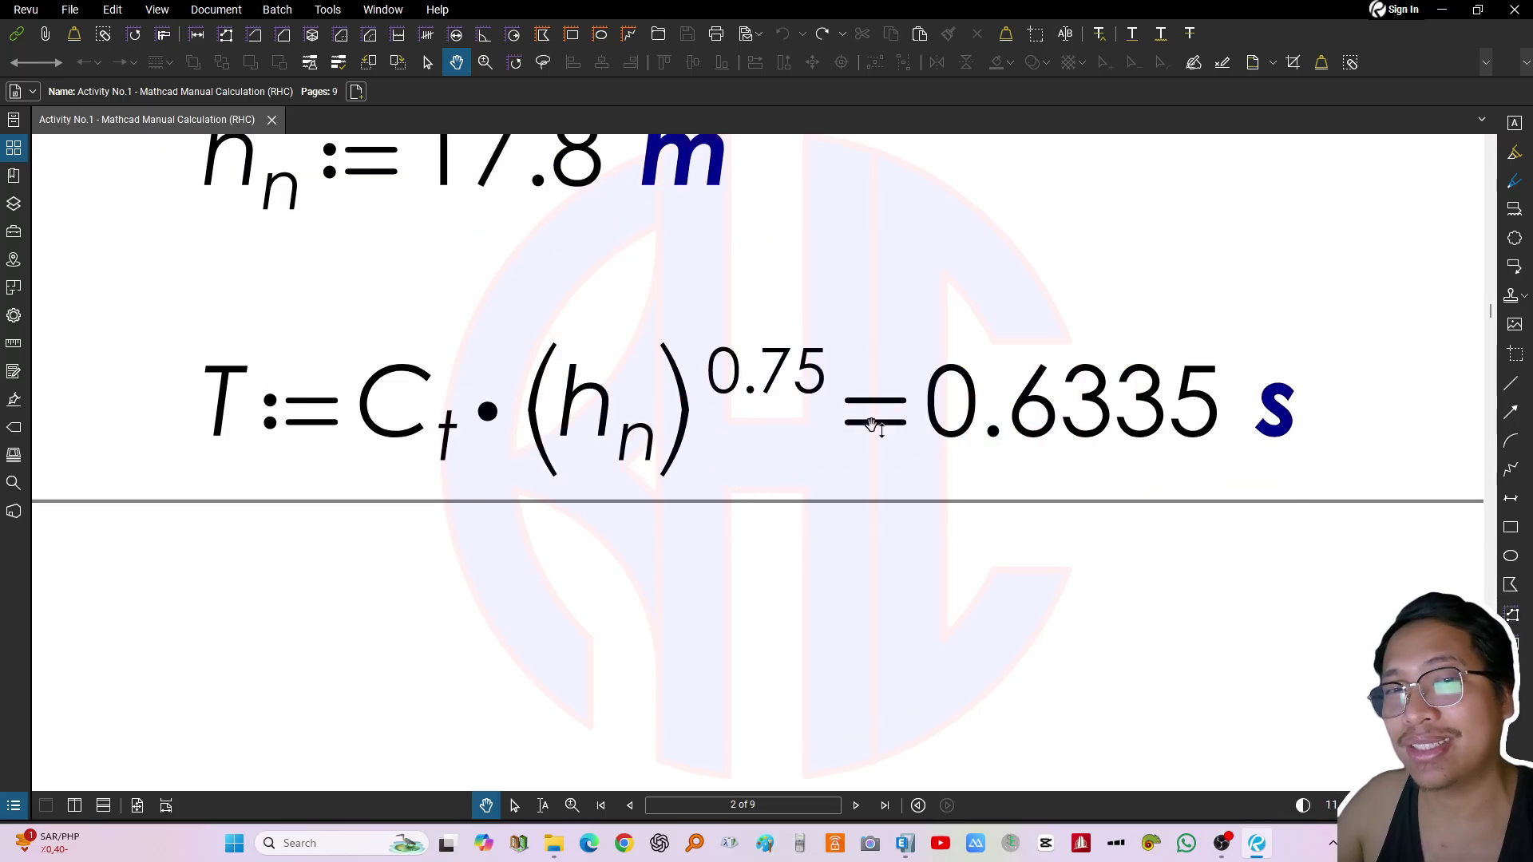
Review the Na, Nv, Ca and Cv coefficients alongside the structural period calculation
scroll(836, 381, "down", 3)
scroll(835, 380, "down", 4)
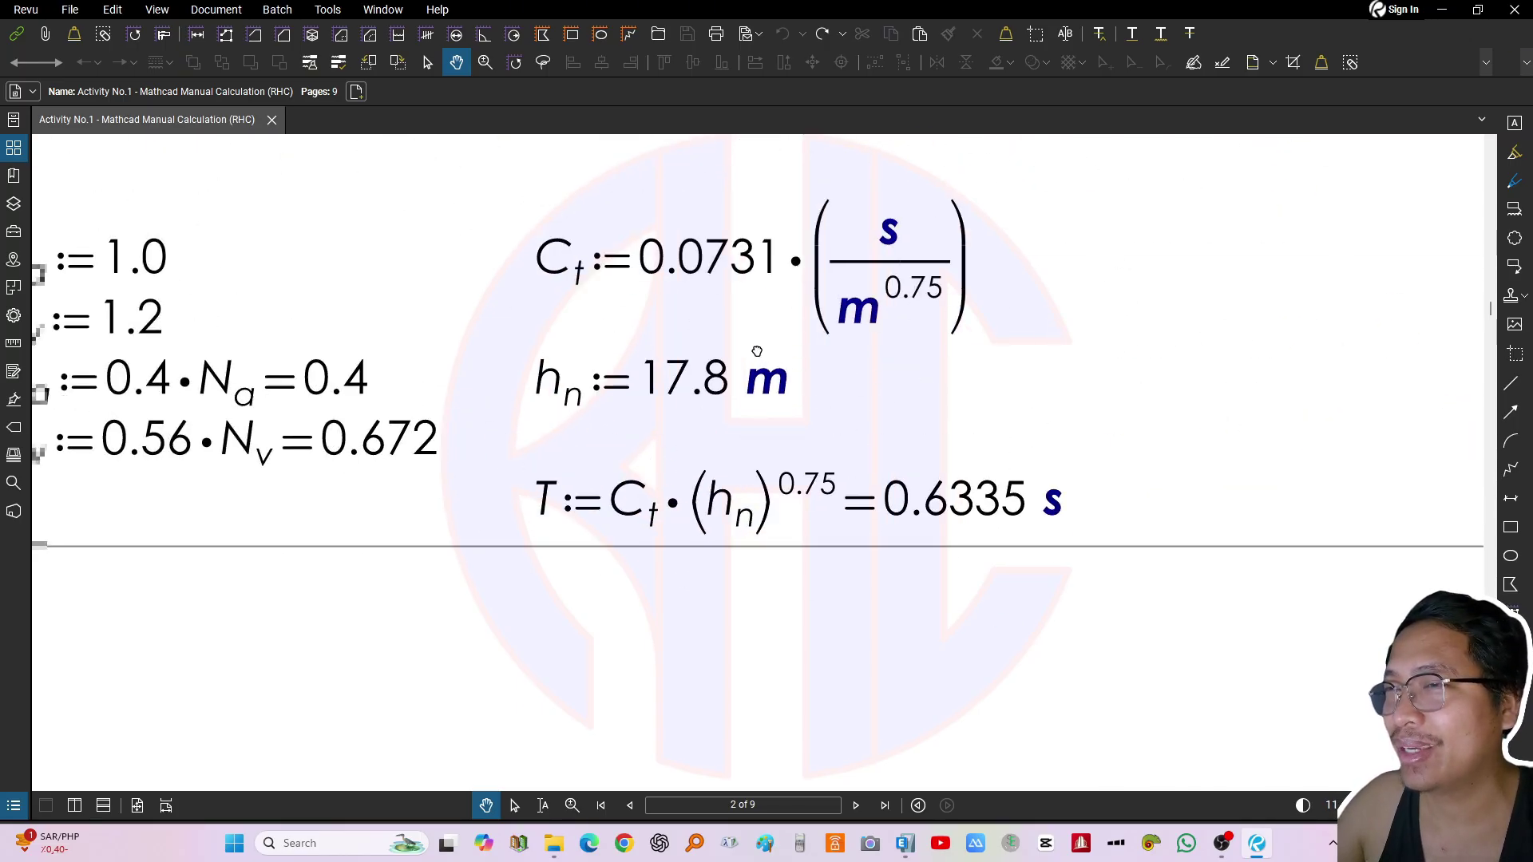
scroll(1094, 500, "down", 1)
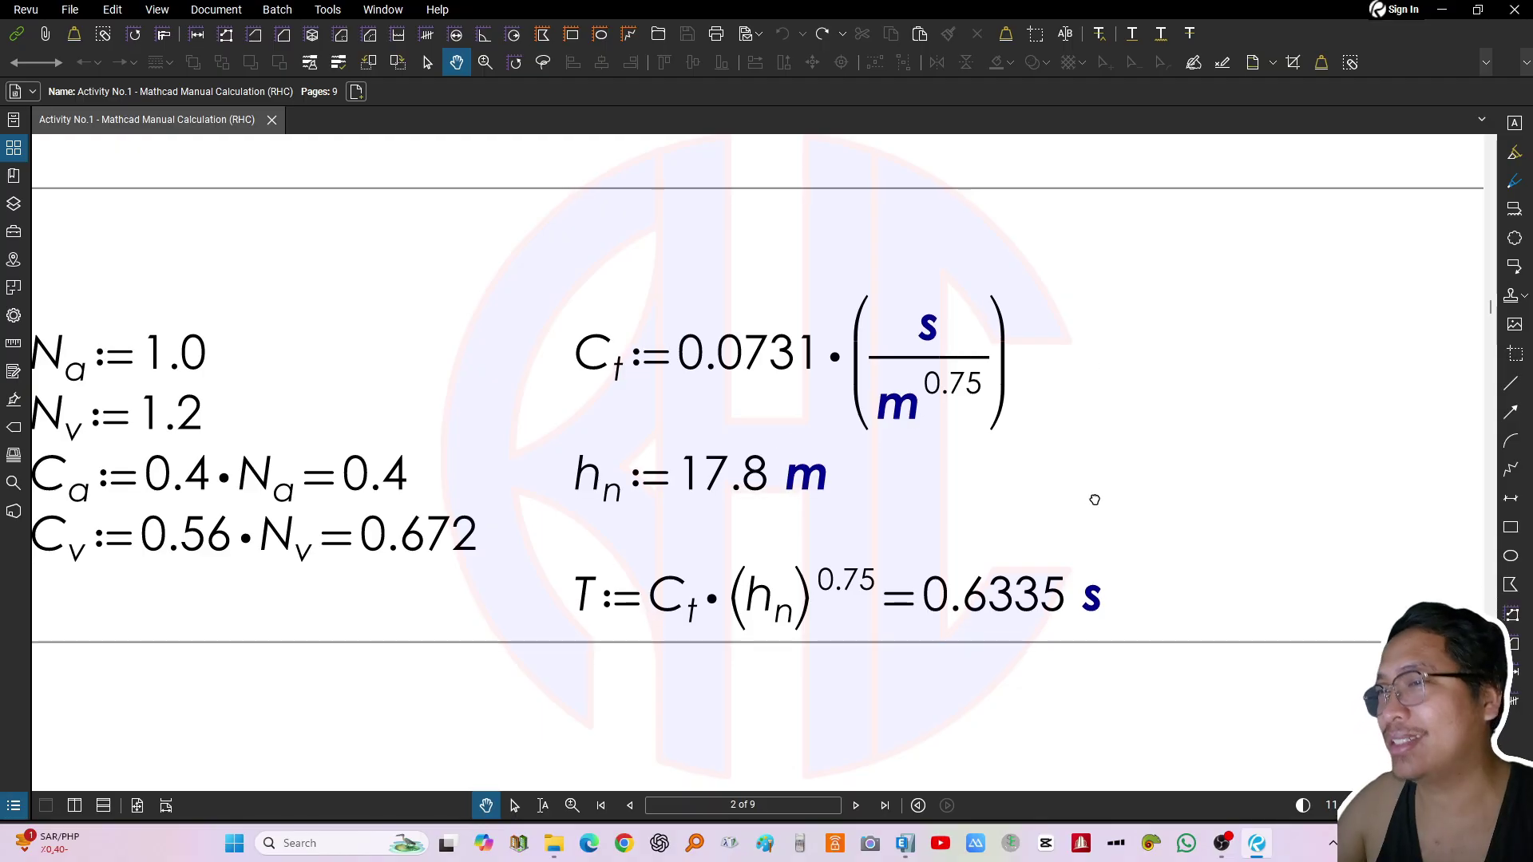
left_click_drag(626, 476, 779, 512)
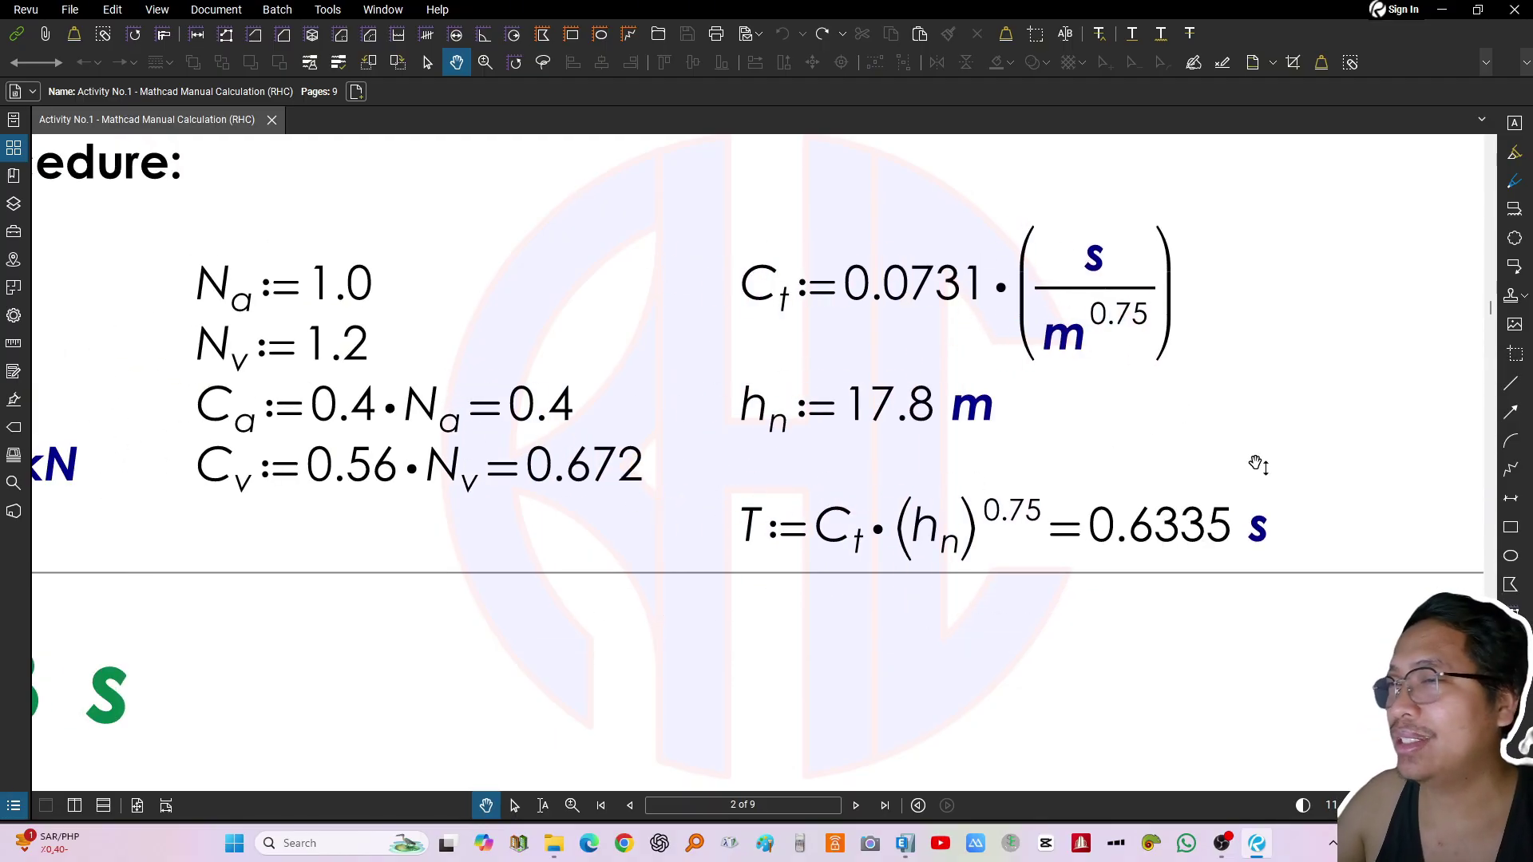
left_click_drag(1034, 433, 929, 408)
left_click_drag(717, 484, 621, 485)
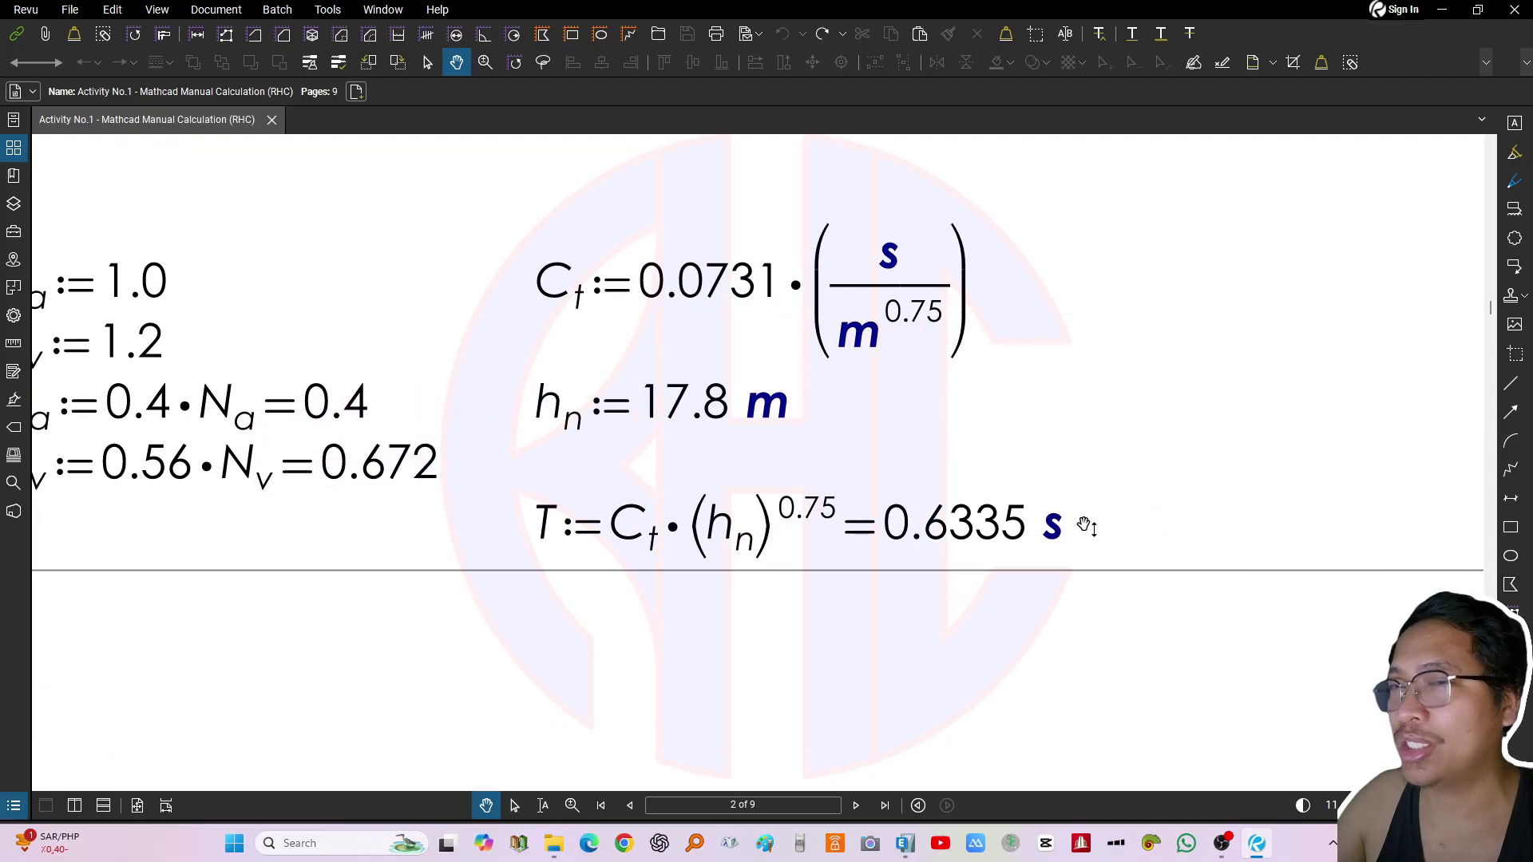
left_click_drag(1147, 539, 1046, 527)
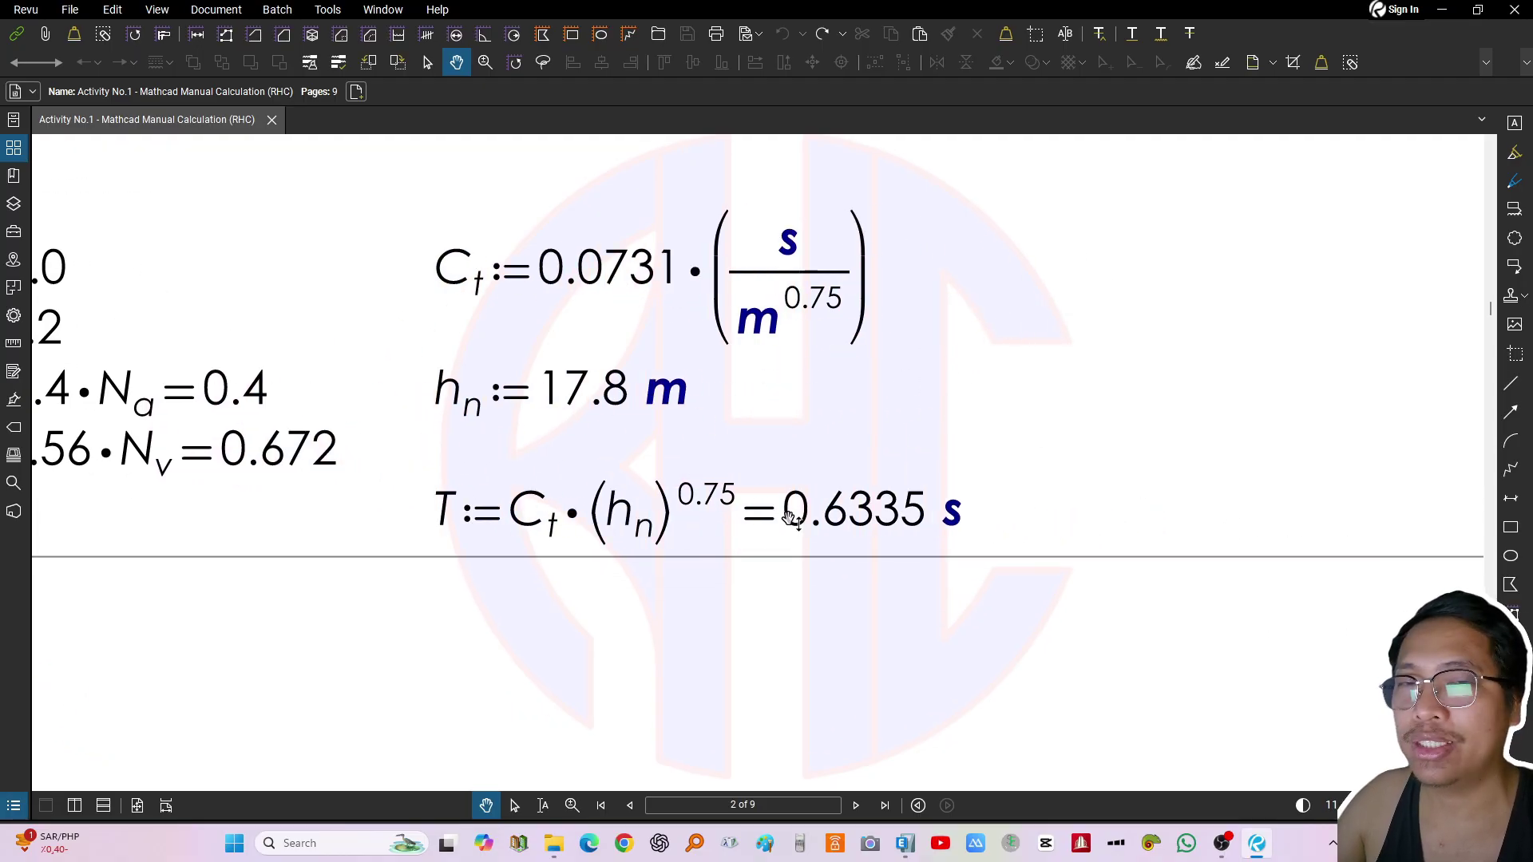
Look over the full Structural Period section on page 2, along with the neighbouring ETABS Calculated Weight and Design Base Shear sections
scroll(791, 519, "down", 5)
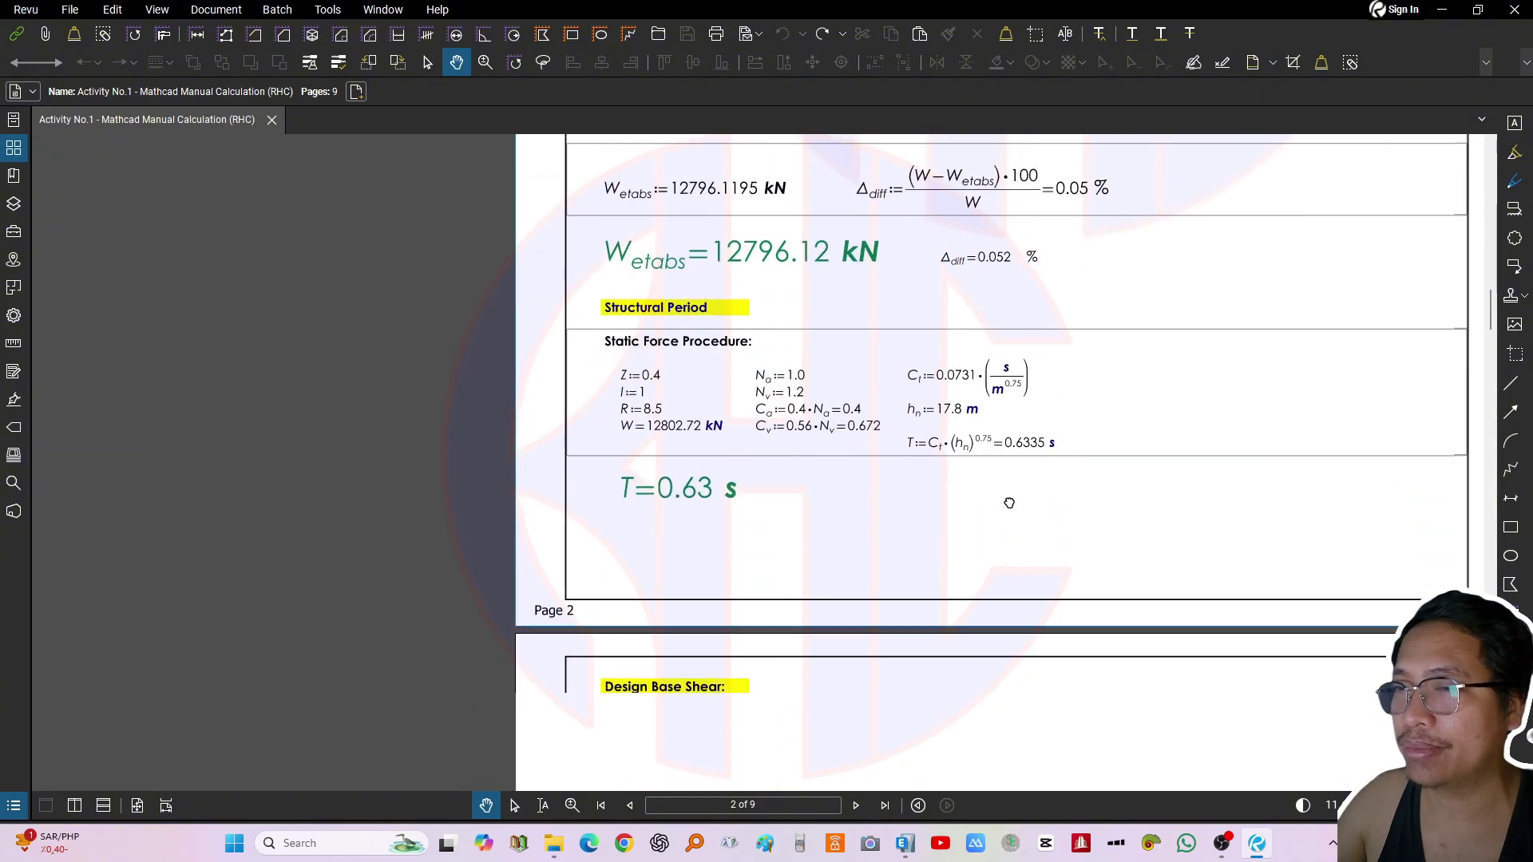
scroll(1009, 503, "down", 10)
scroll(934, 626, "up", 3)
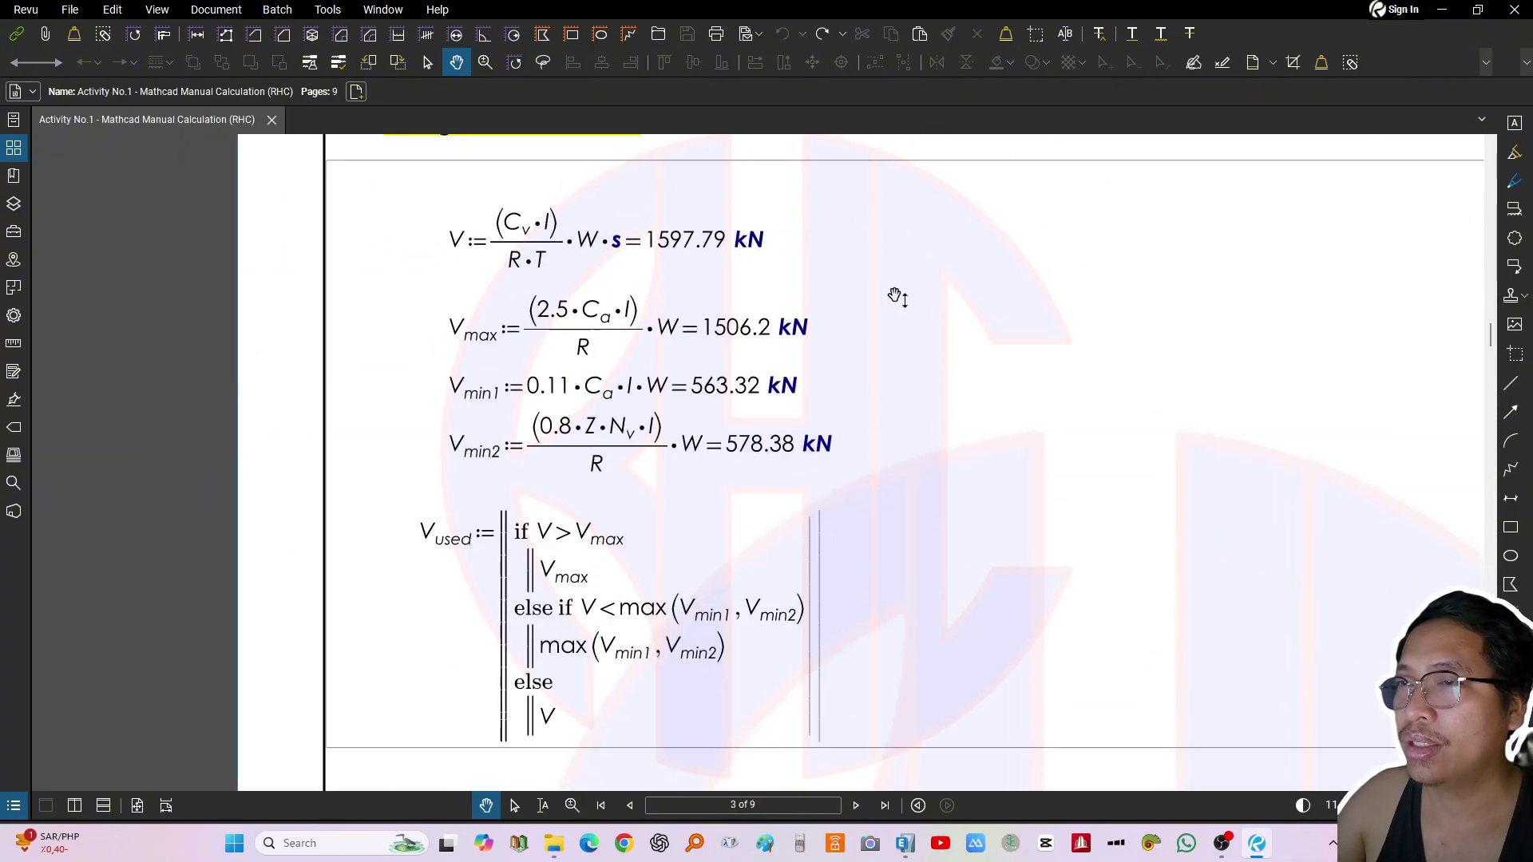
left_click_drag(895, 297, 885, 735)
scroll(882, 588, "up", 3)
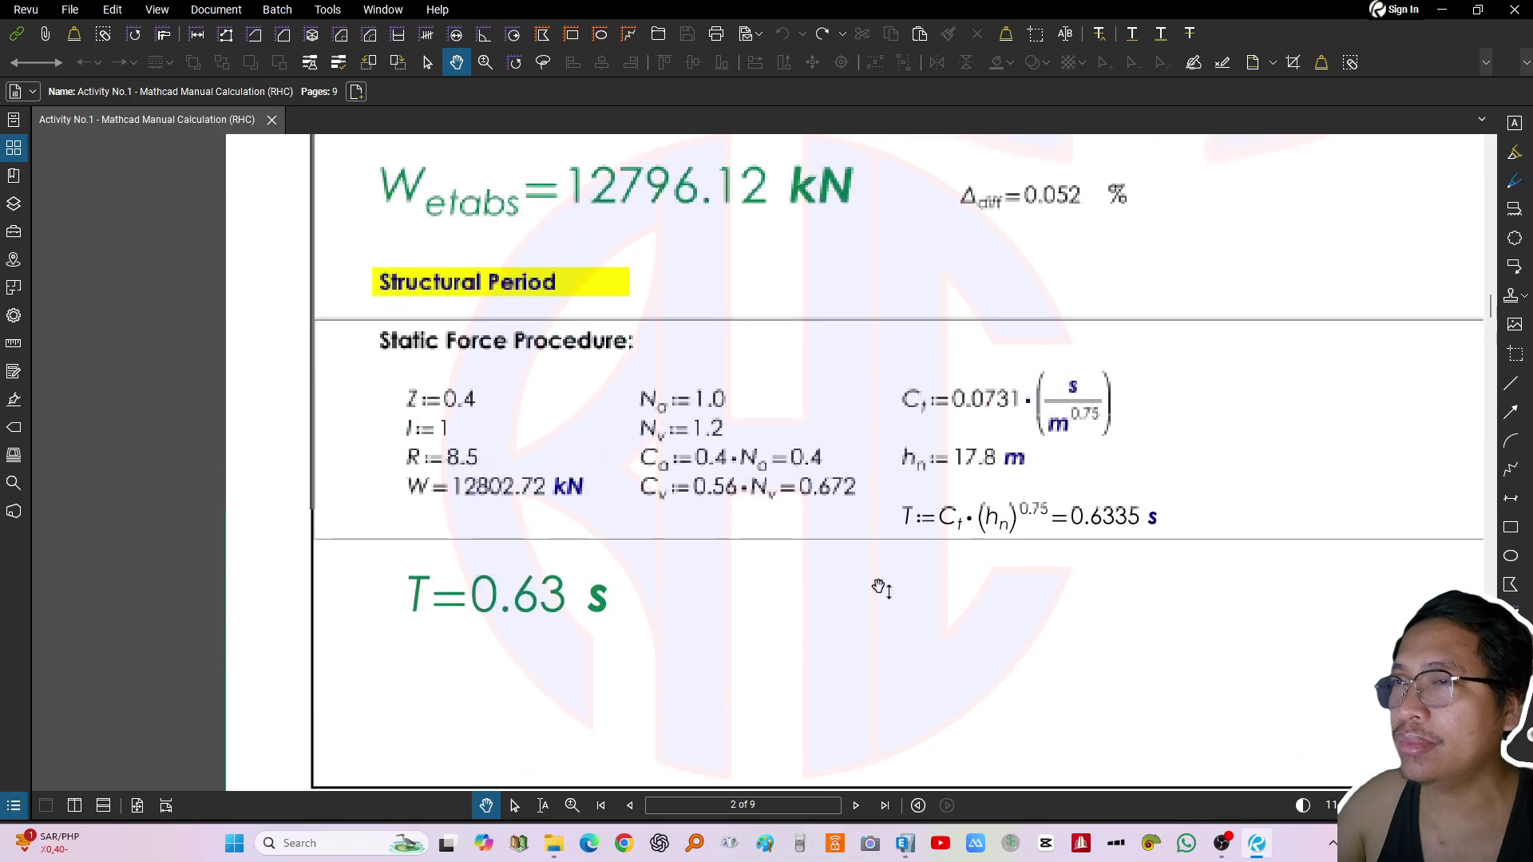
scroll(882, 589, "up", 4)
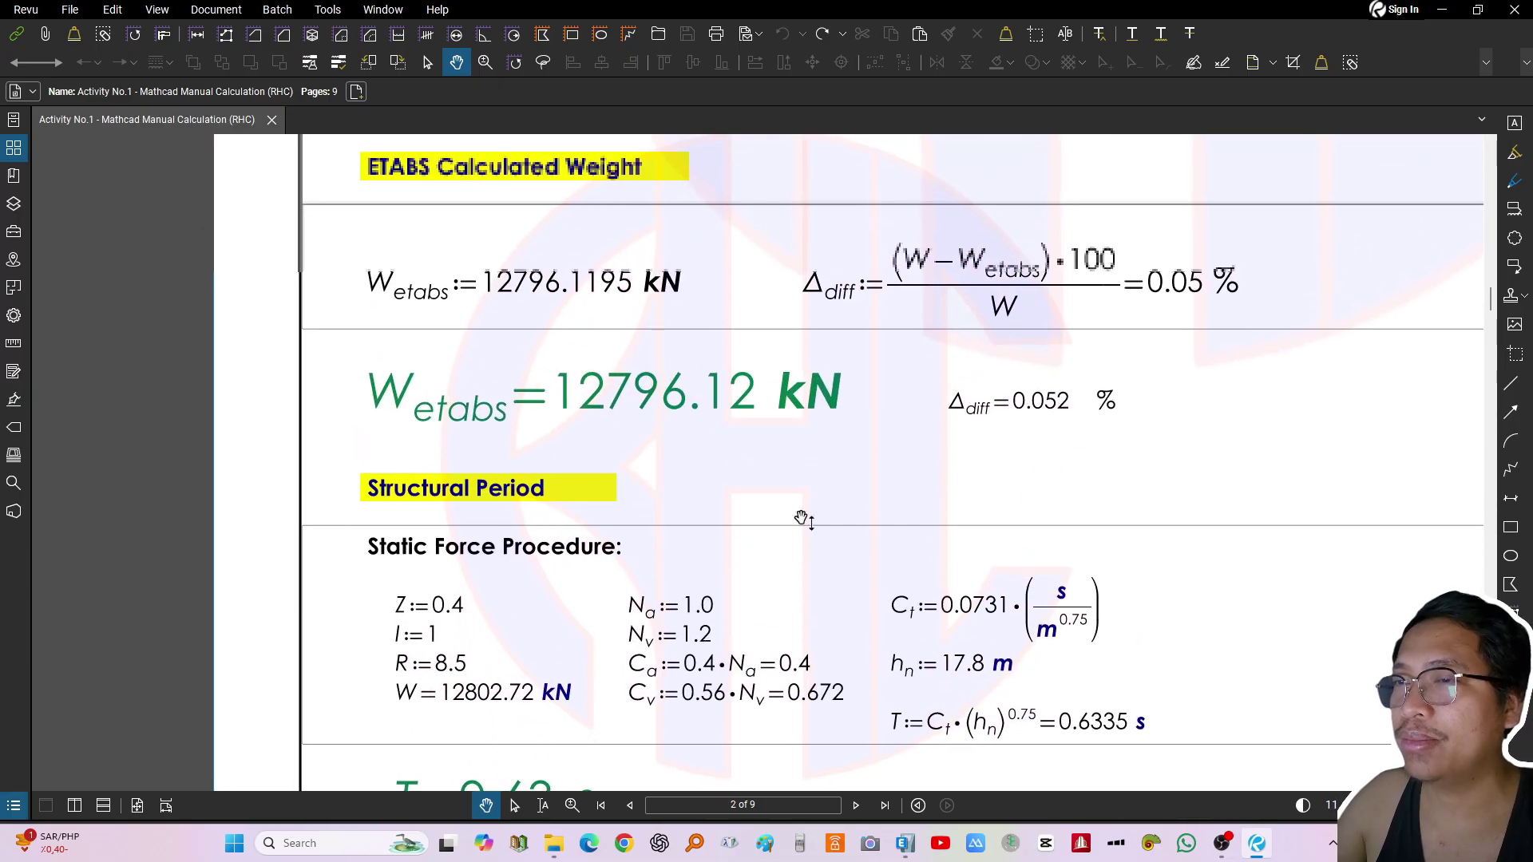
left_click_drag(803, 519, 735, 271)
scroll(734, 271, "down", 2)
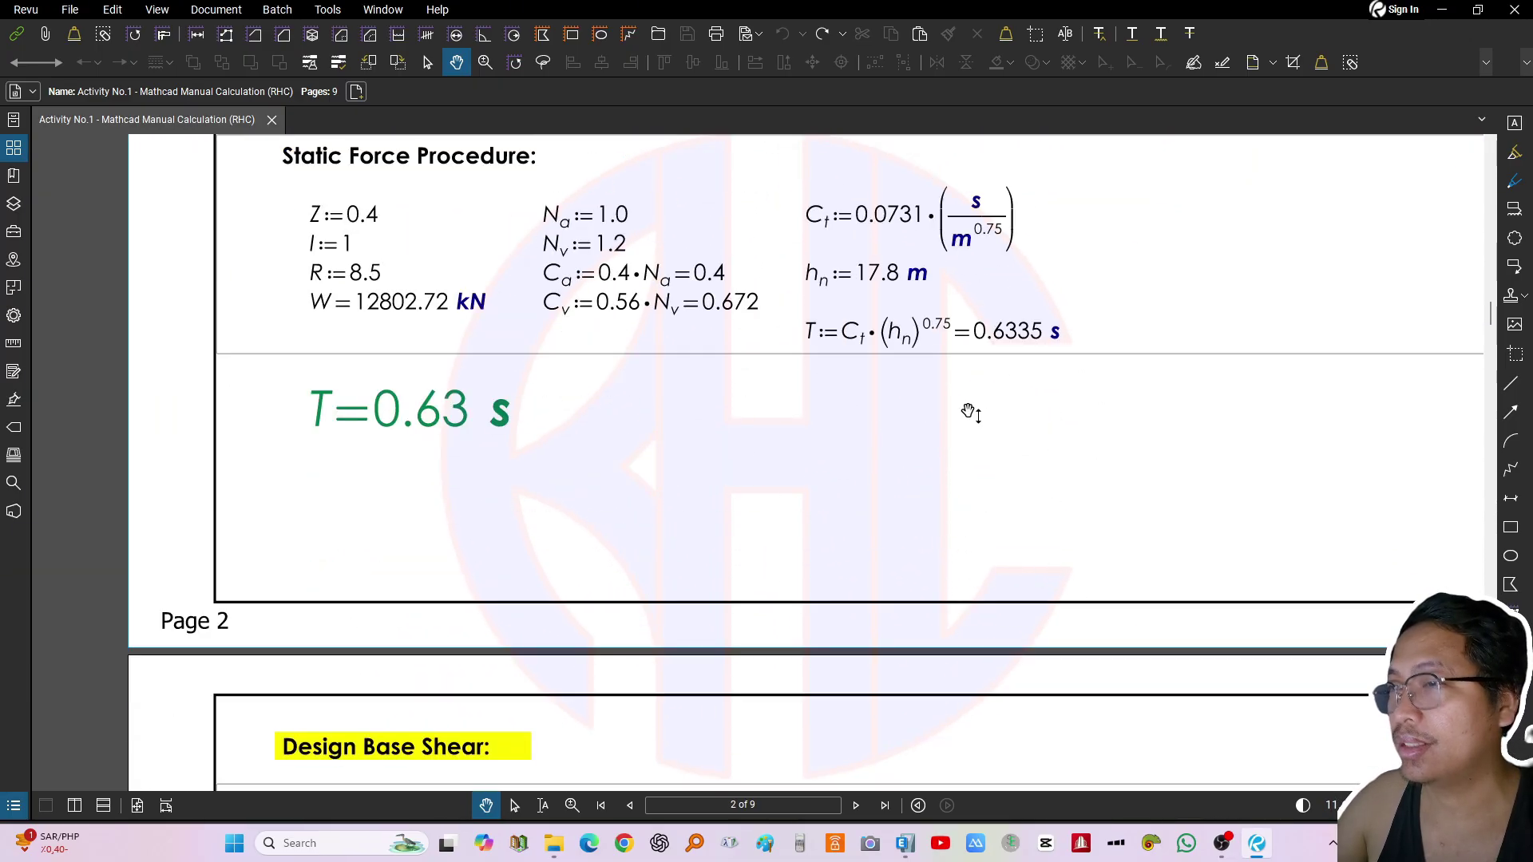
left_click_drag(972, 435, 977, 496)
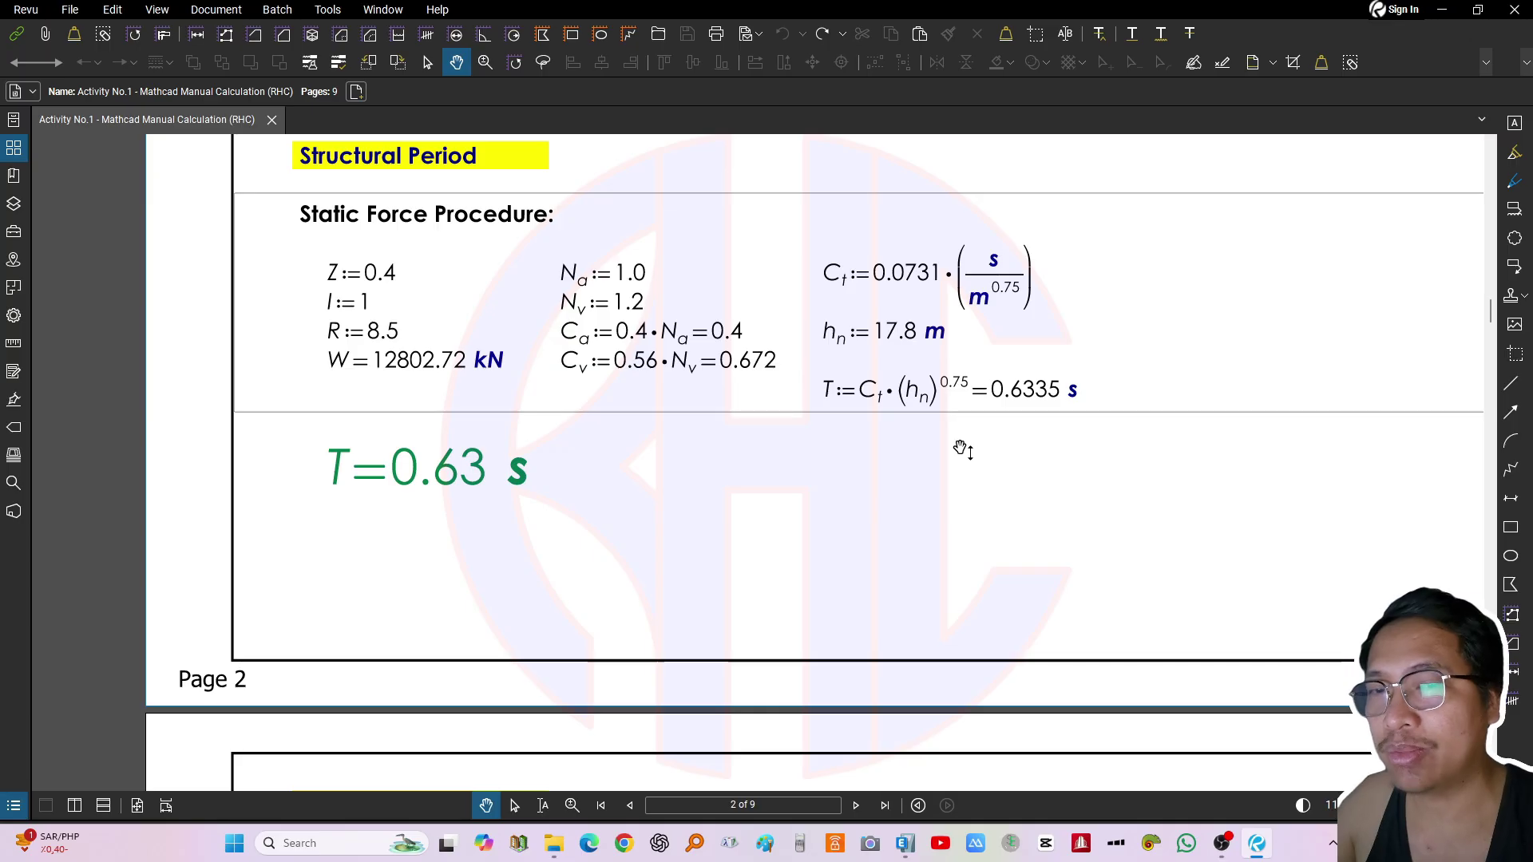
Examine the base shear formula V under Design Base Shear on page 3, including its Cv, I, R, T and W terms
scroll(958, 441, "down", 5)
left_click_drag(945, 558, 750, 439)
scroll(644, 410, "up", 5)
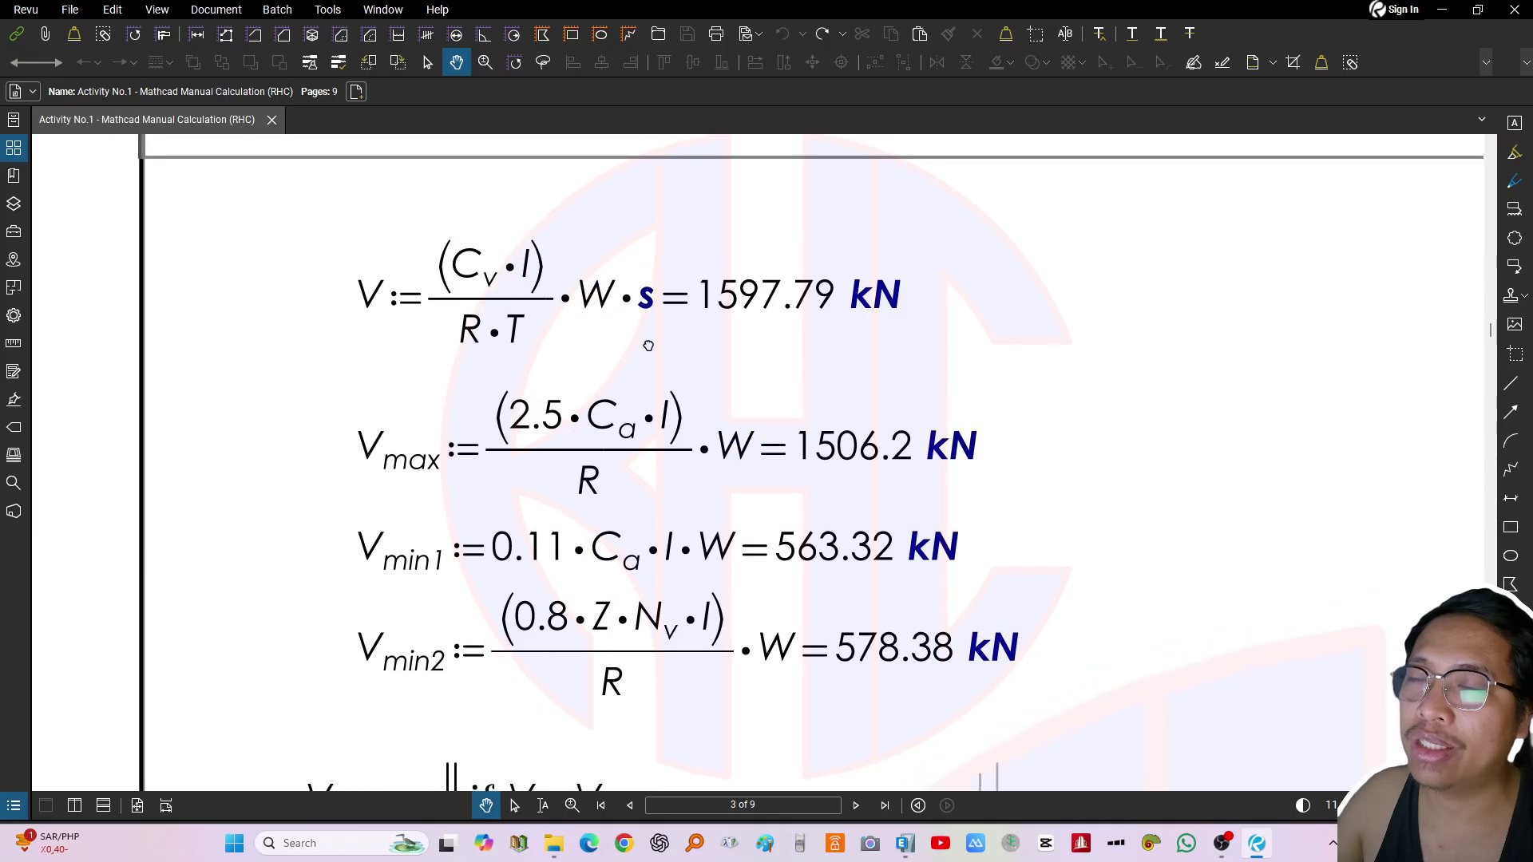
scroll(650, 301, "up", 2)
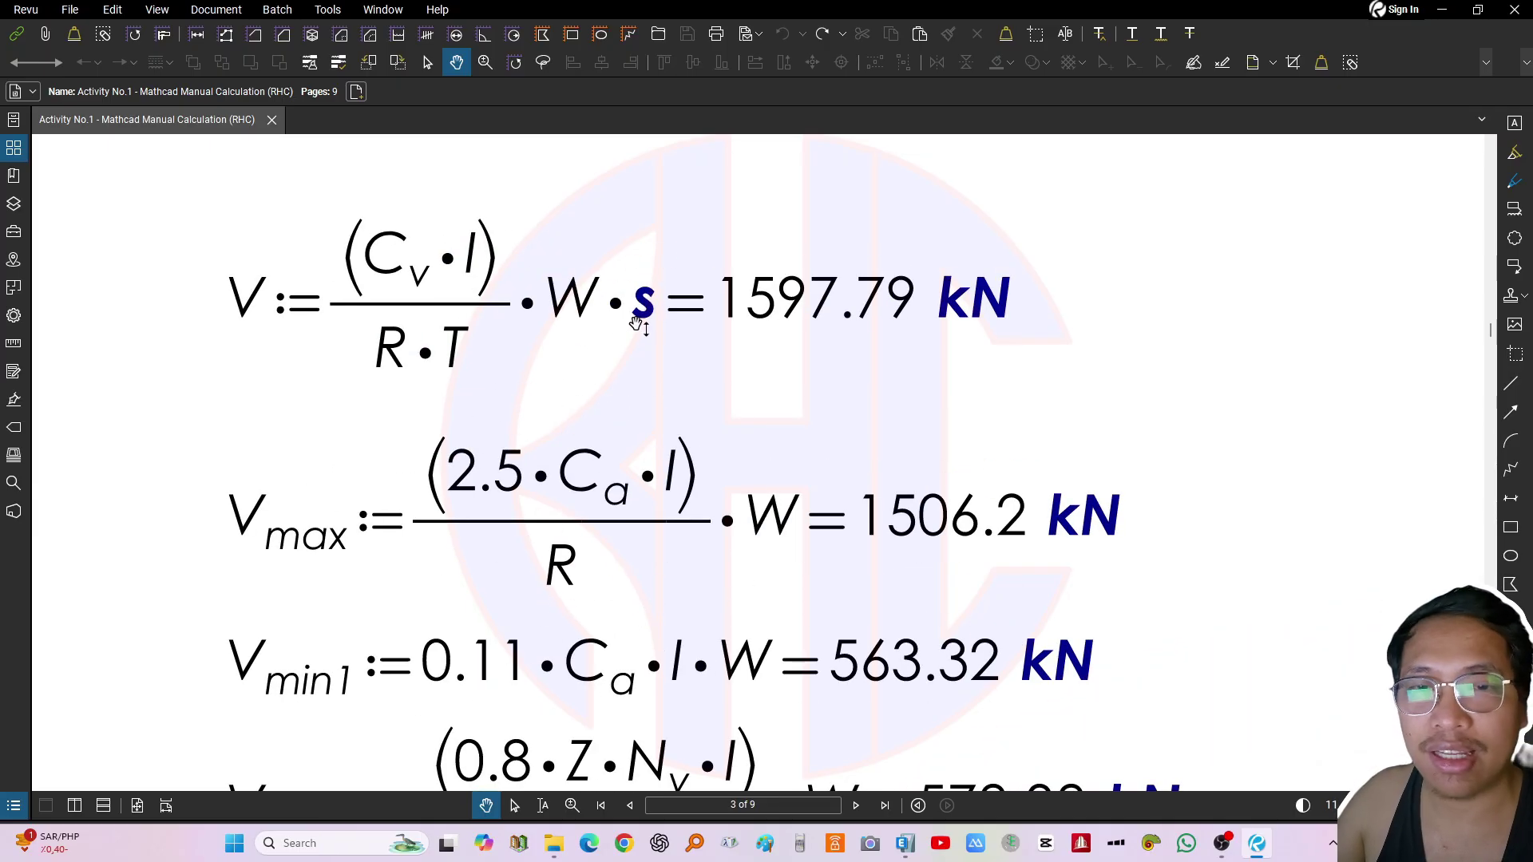
left_click_drag(623, 309, 637, 323)
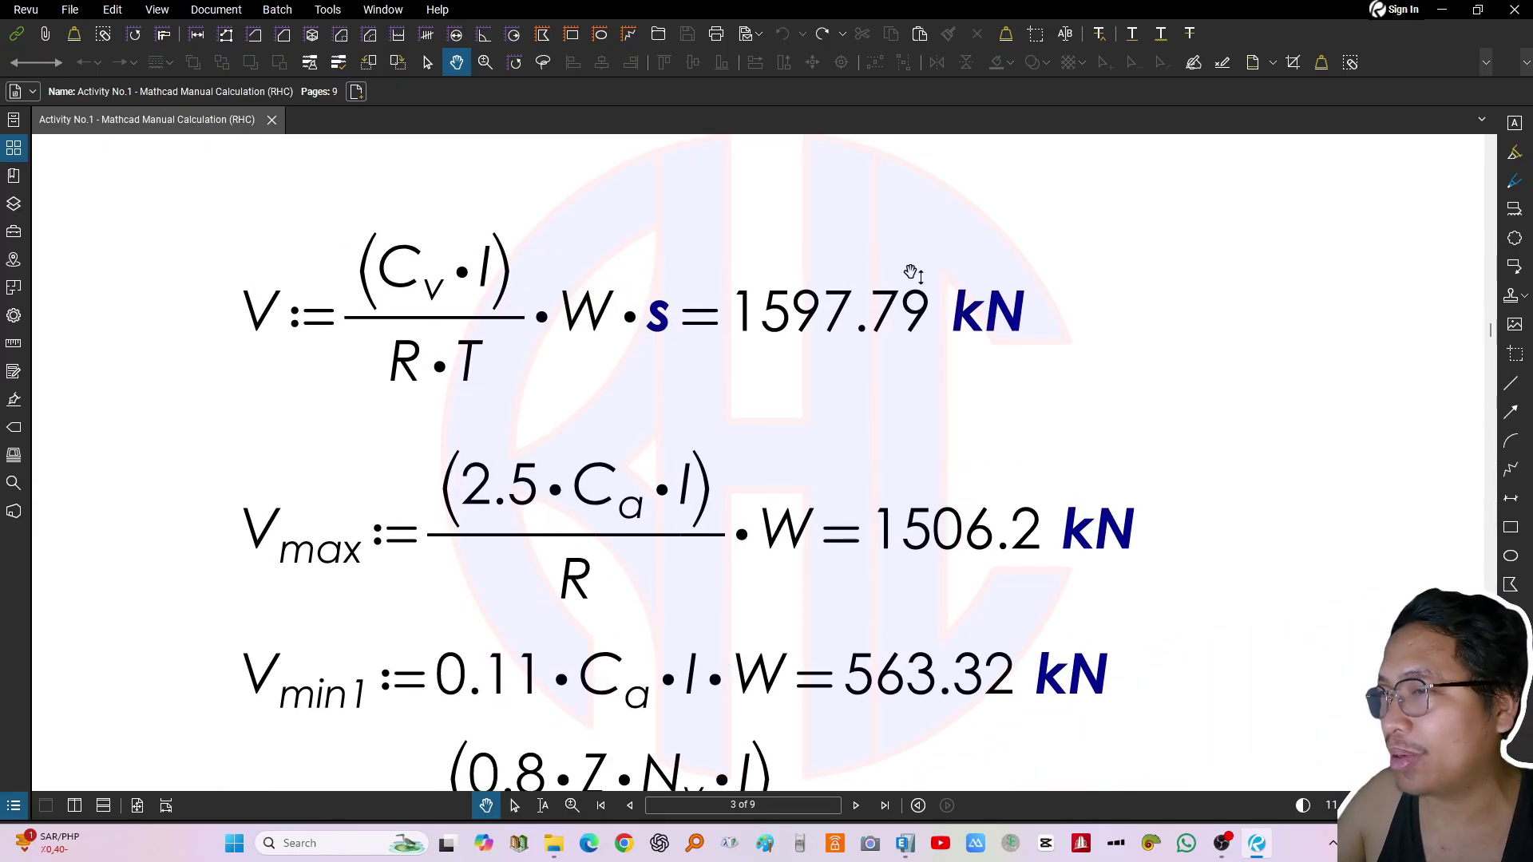
left_click_drag(536, 390, 764, 440)
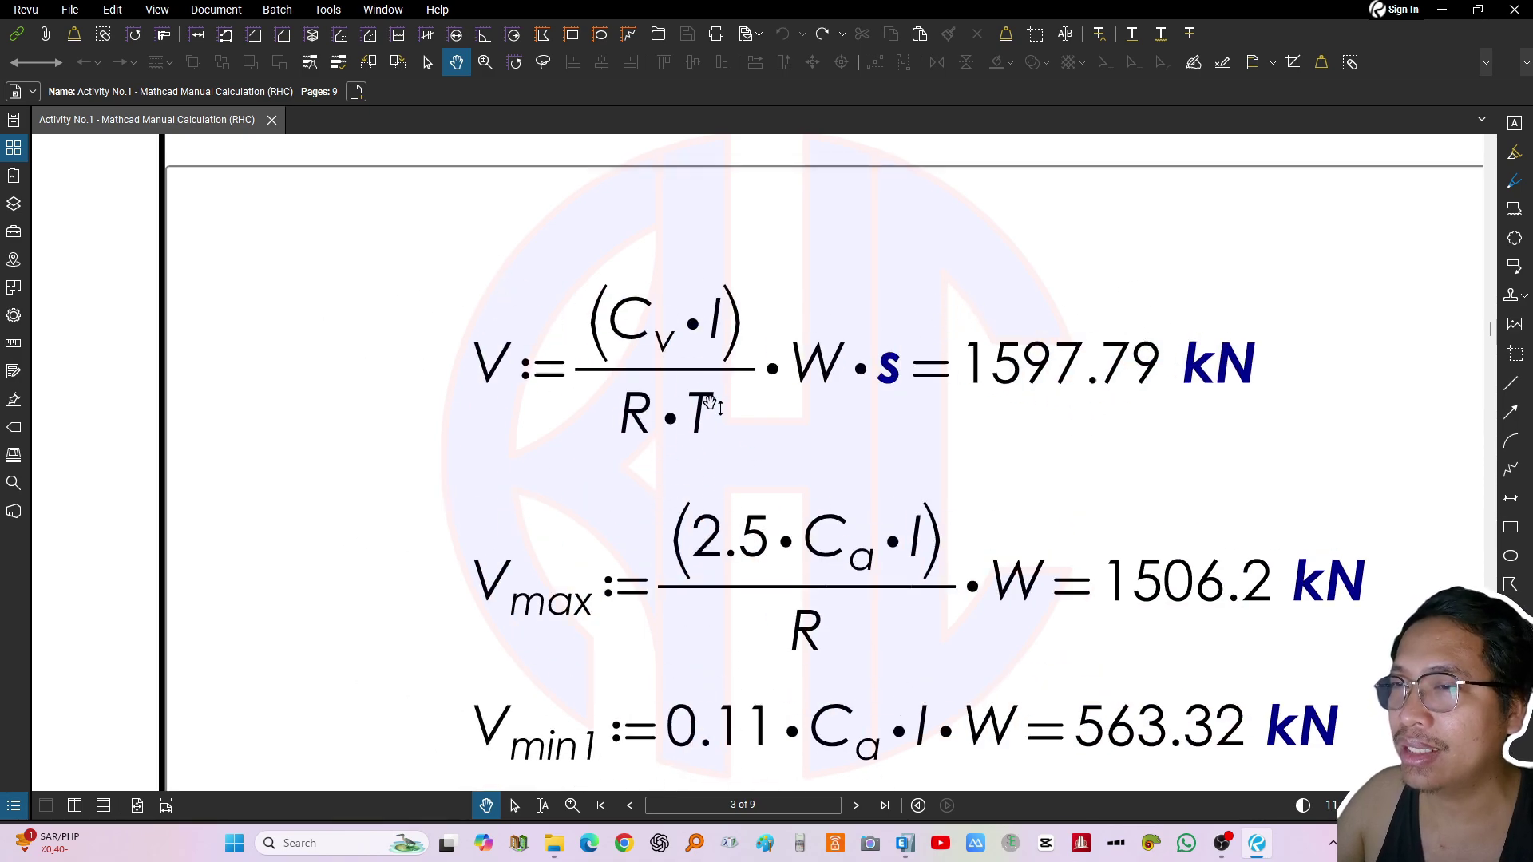
left_click_drag(716, 346, 700, 353)
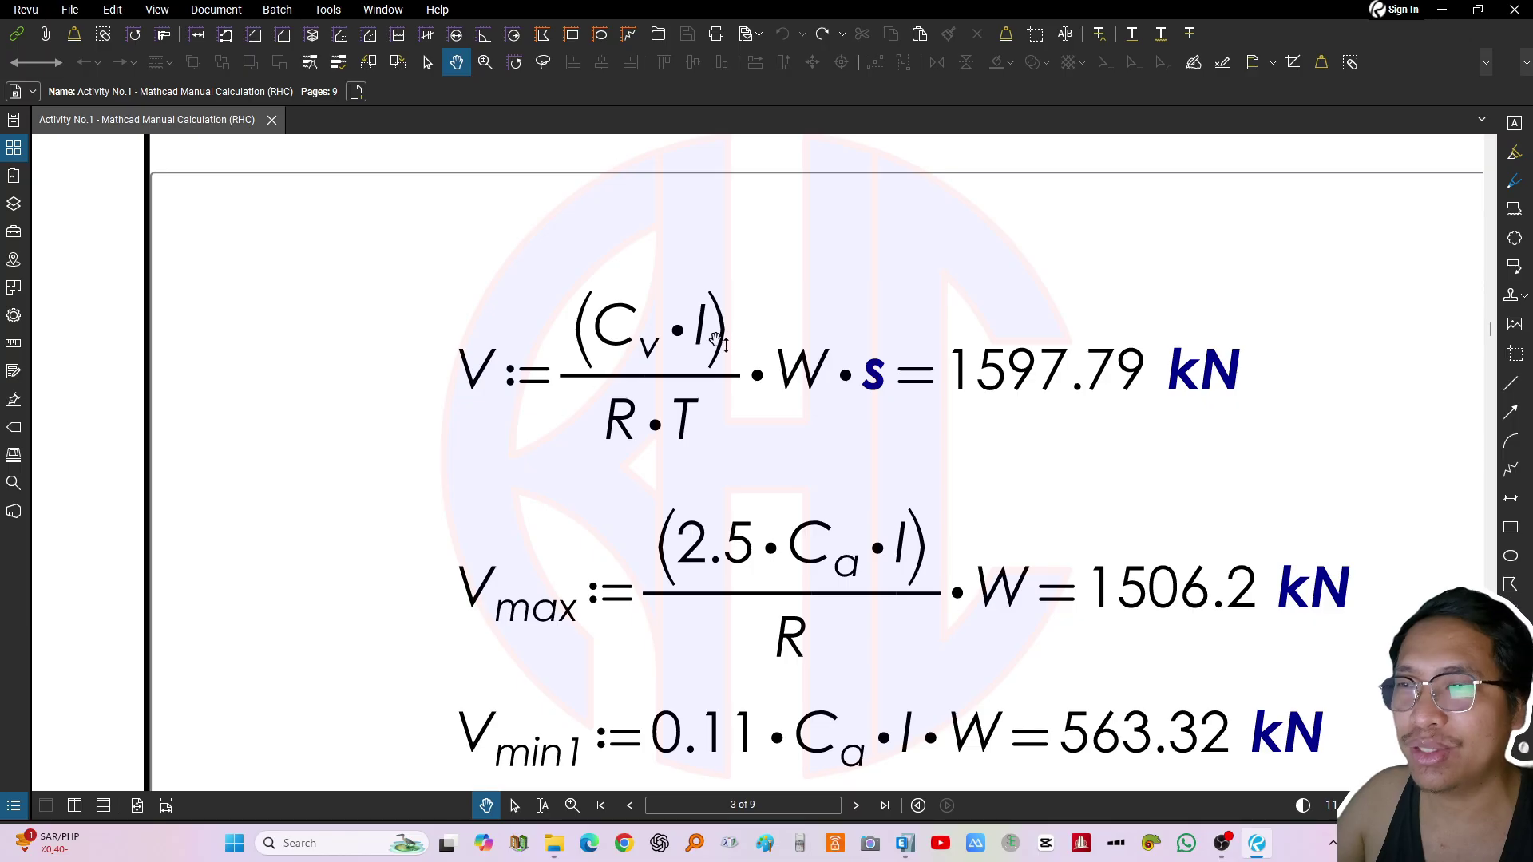
scroll(780, 350, "down", 3)
scroll(758, 380, "up", 3)
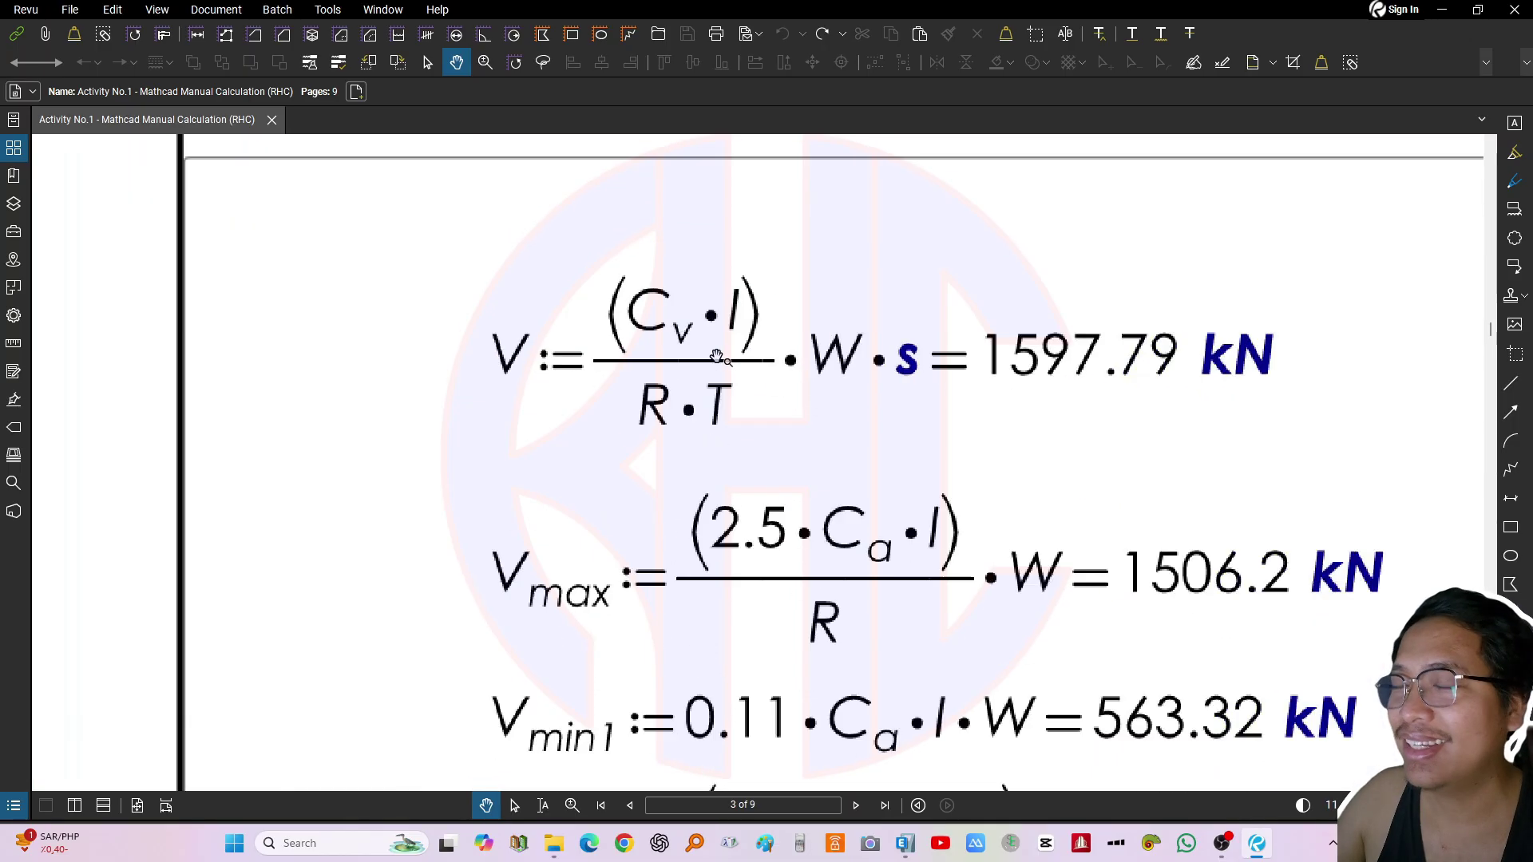
left_click_drag(862, 395, 787, 372)
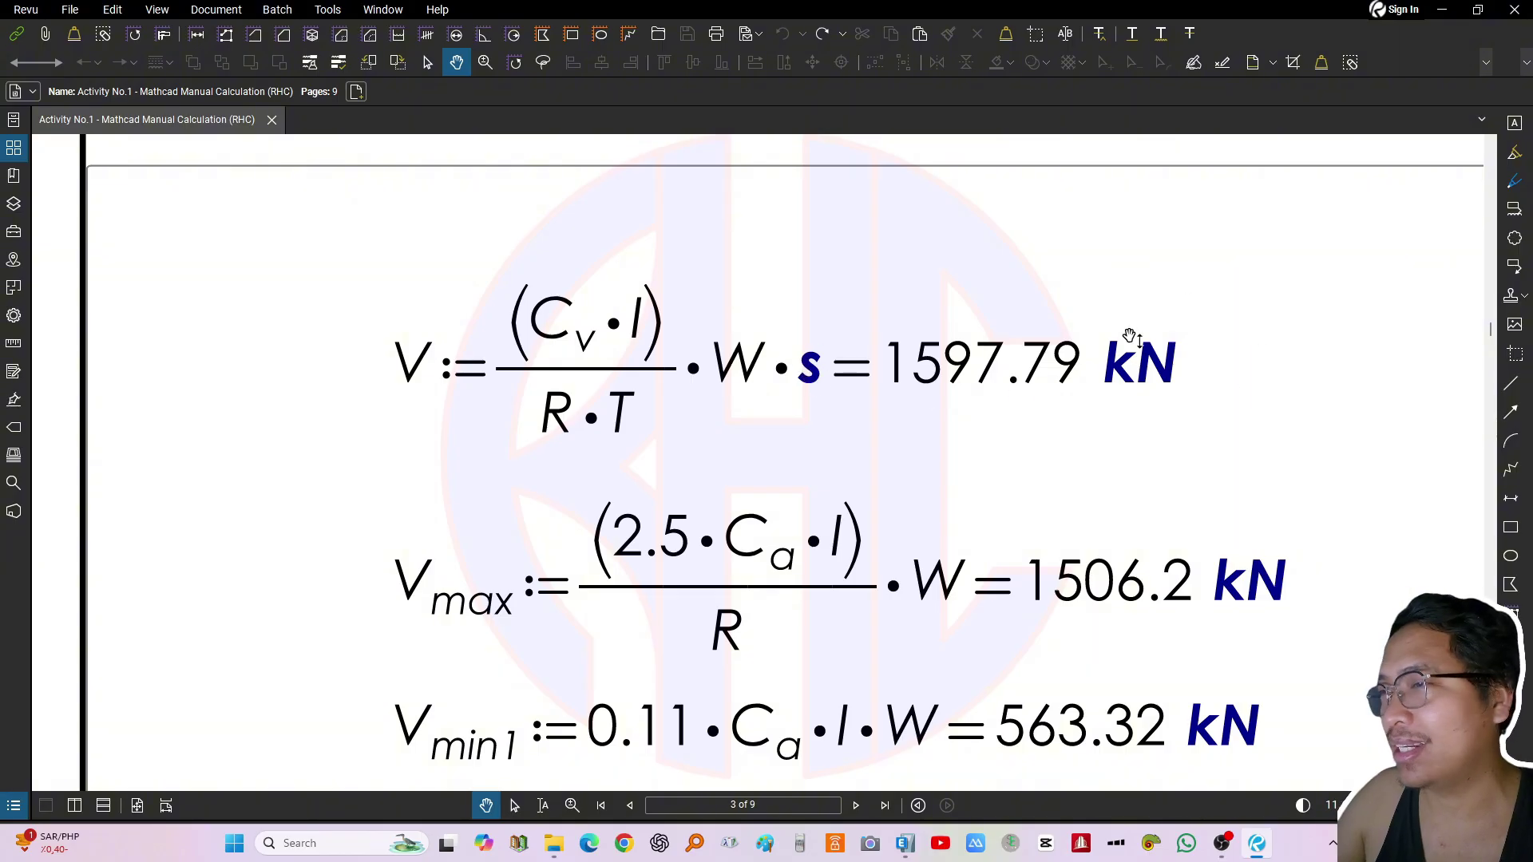
left_click_drag(832, 336, 820, 334)
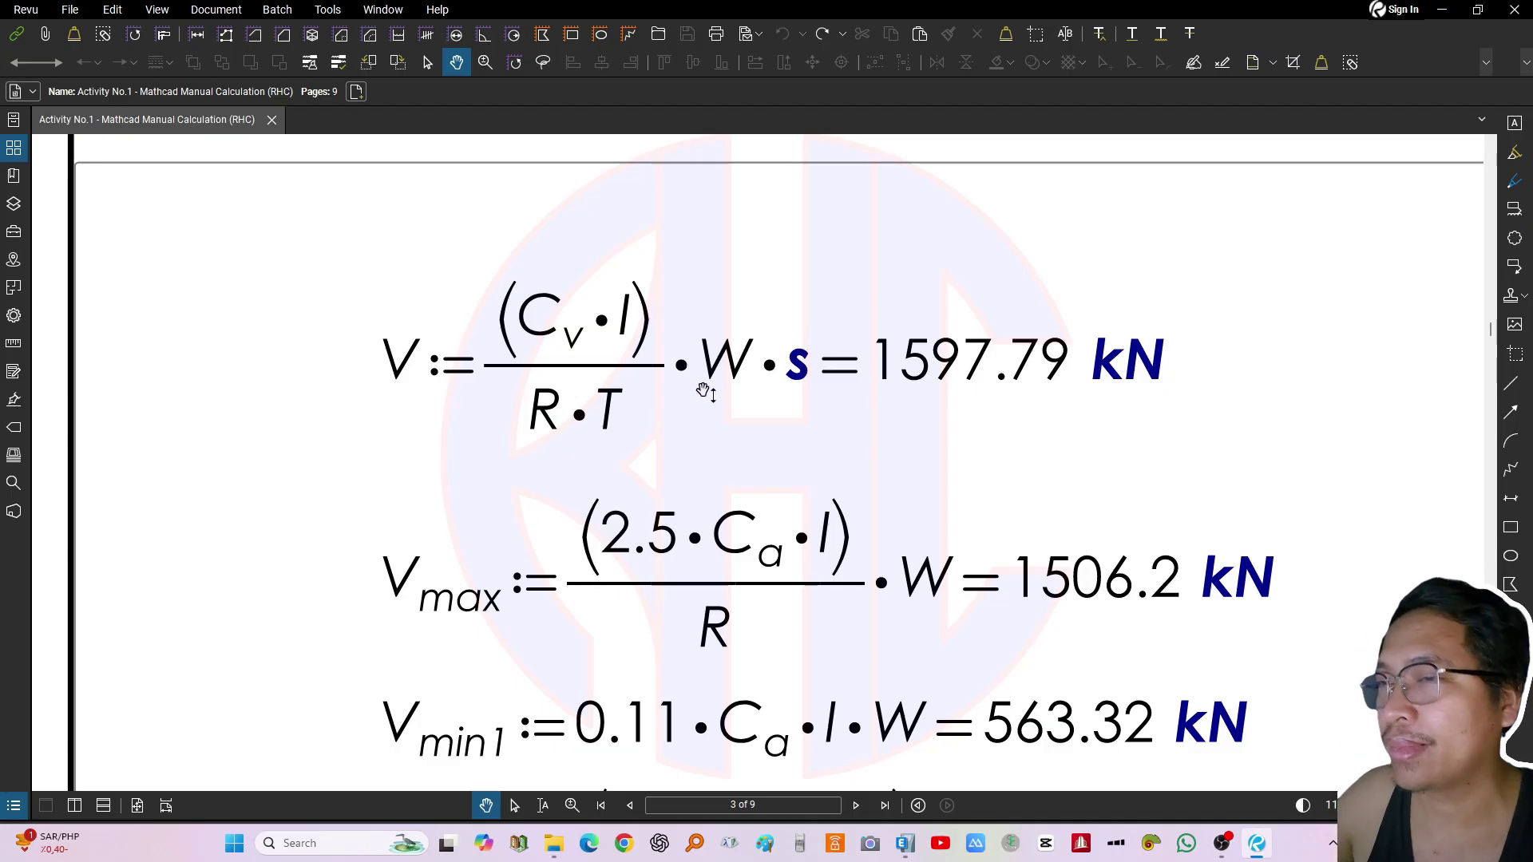
scroll(591, 396, "up", 1)
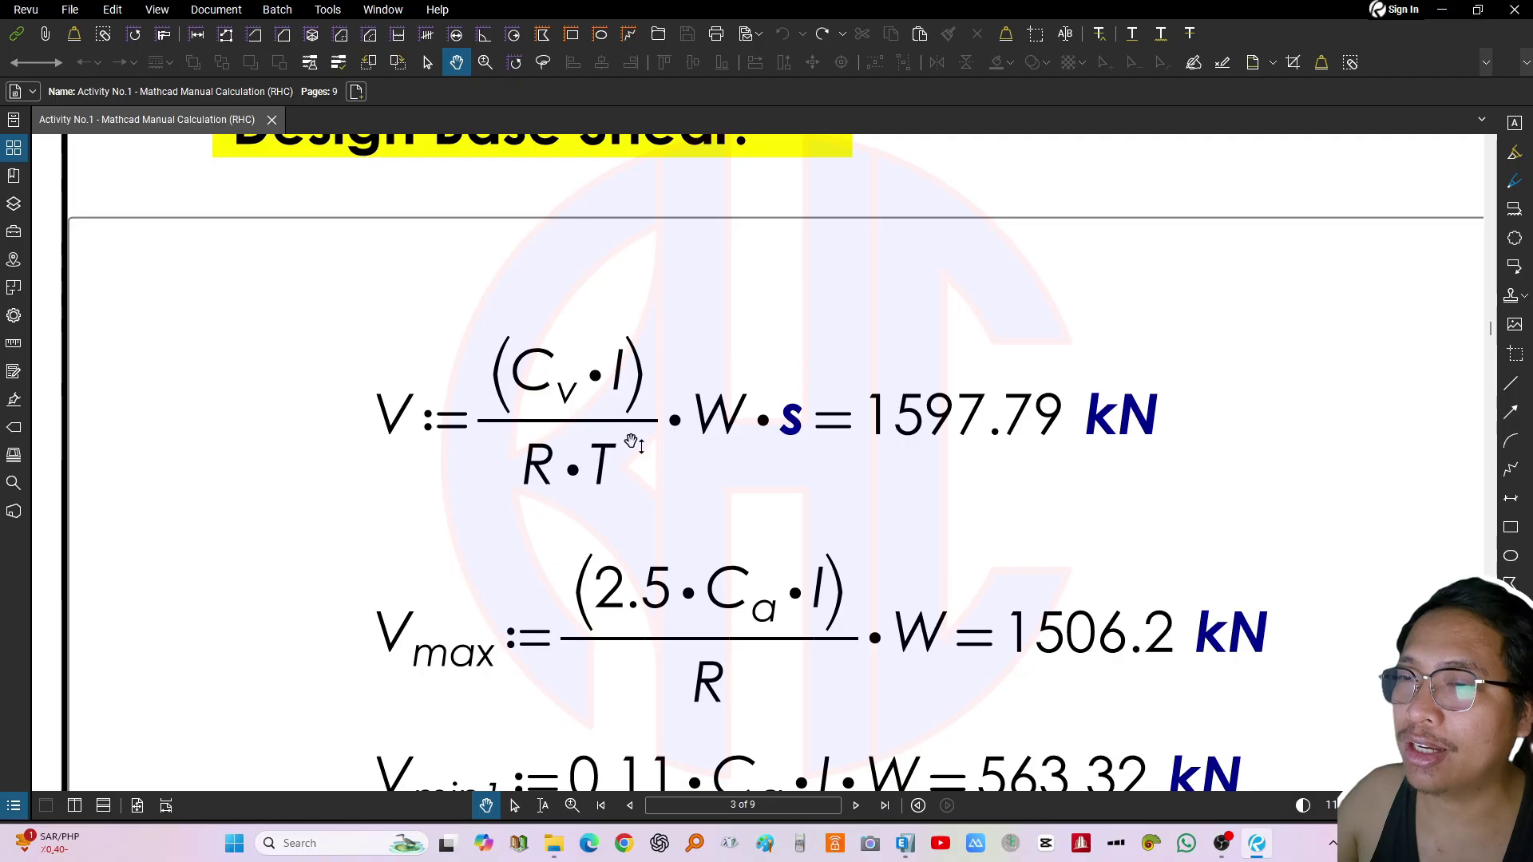
Examine the Vmax, Vmin1 and Vmin2 limit formulas below the base shear equation
scroll(667, 418, "down", 3)
left_click_drag(798, 448, 827, 354)
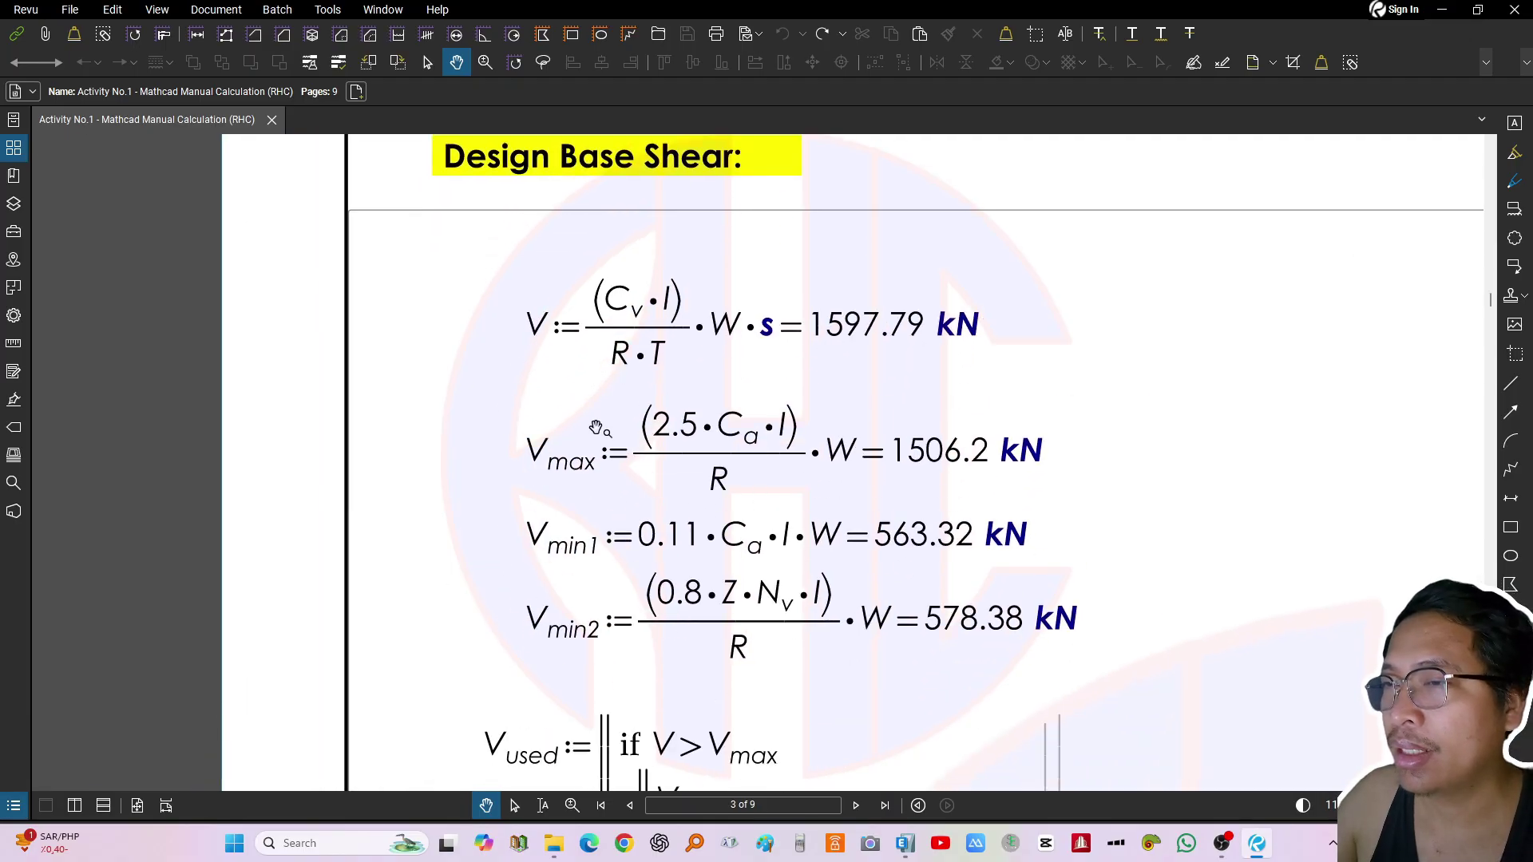
scroll(602, 428, "up", 2)
left_click_drag(920, 529, 856, 468)
left_click_drag(589, 423, 536, 444)
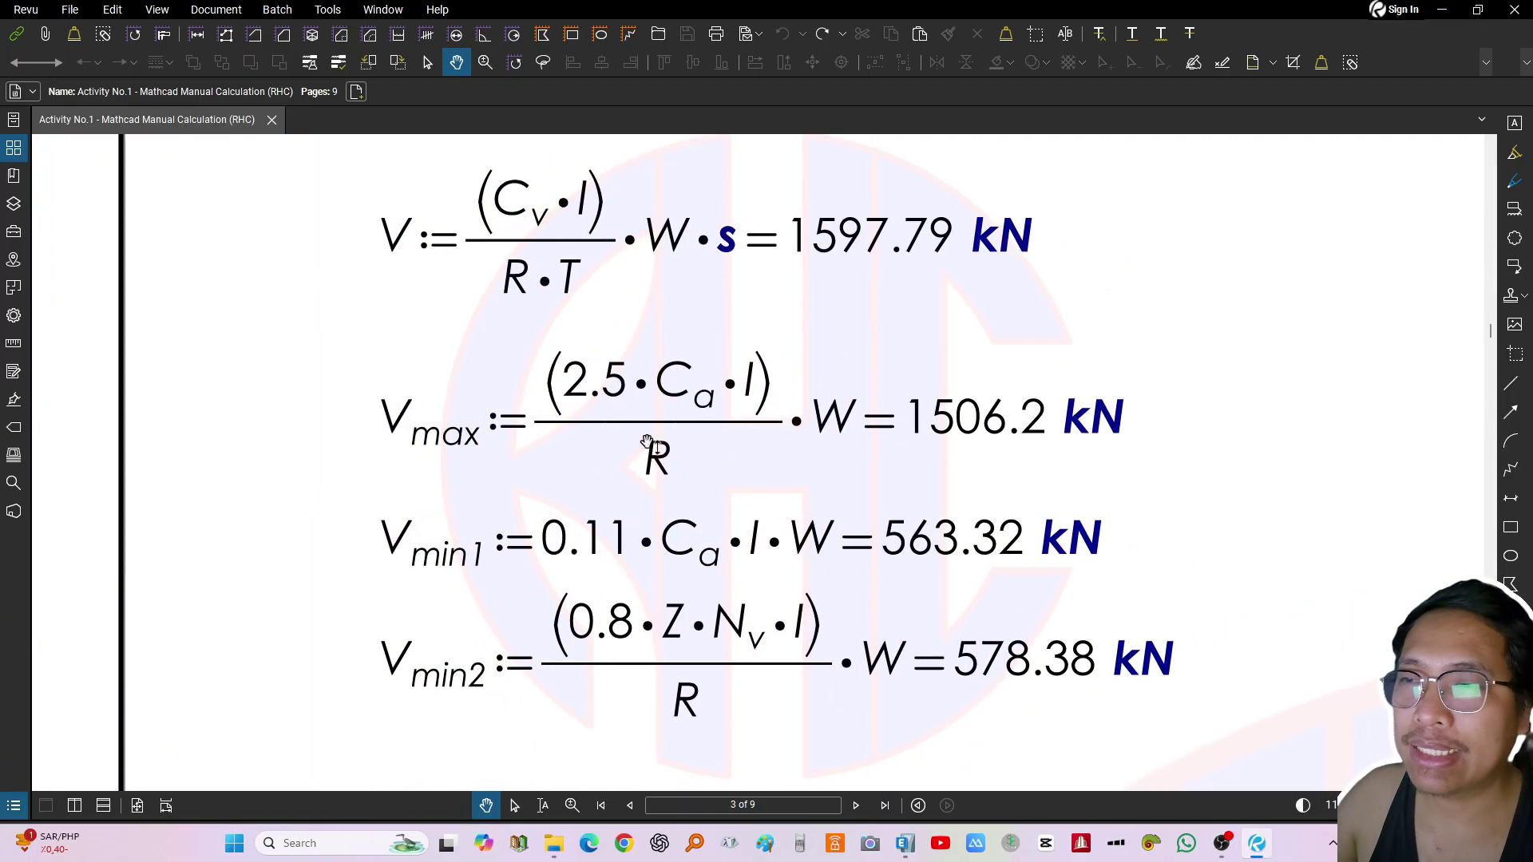
left_click_drag(911, 393, 900, 394)
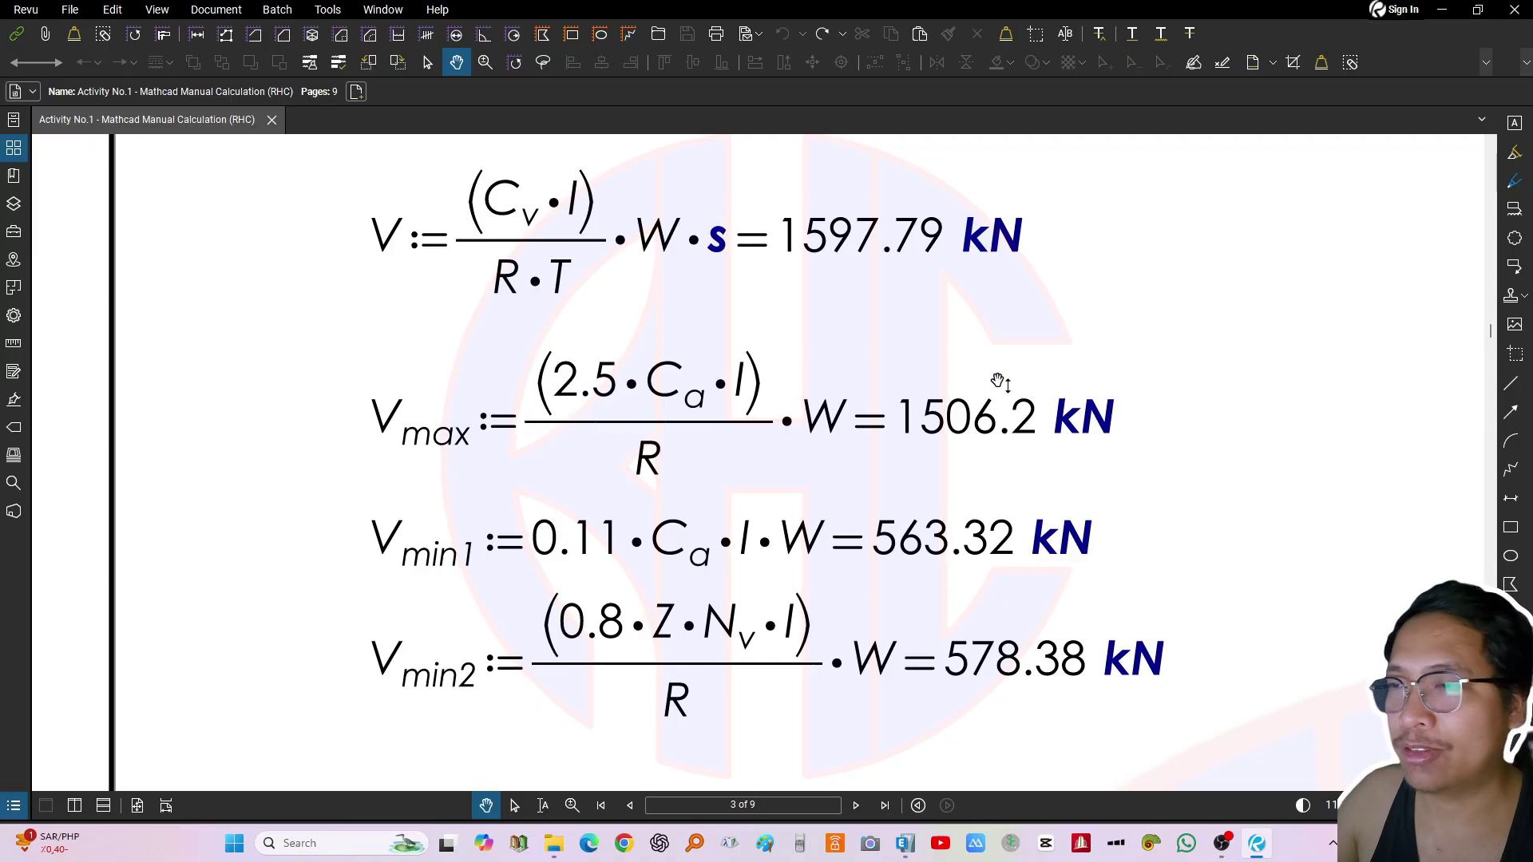
left_click_drag(998, 381, 1018, 371)
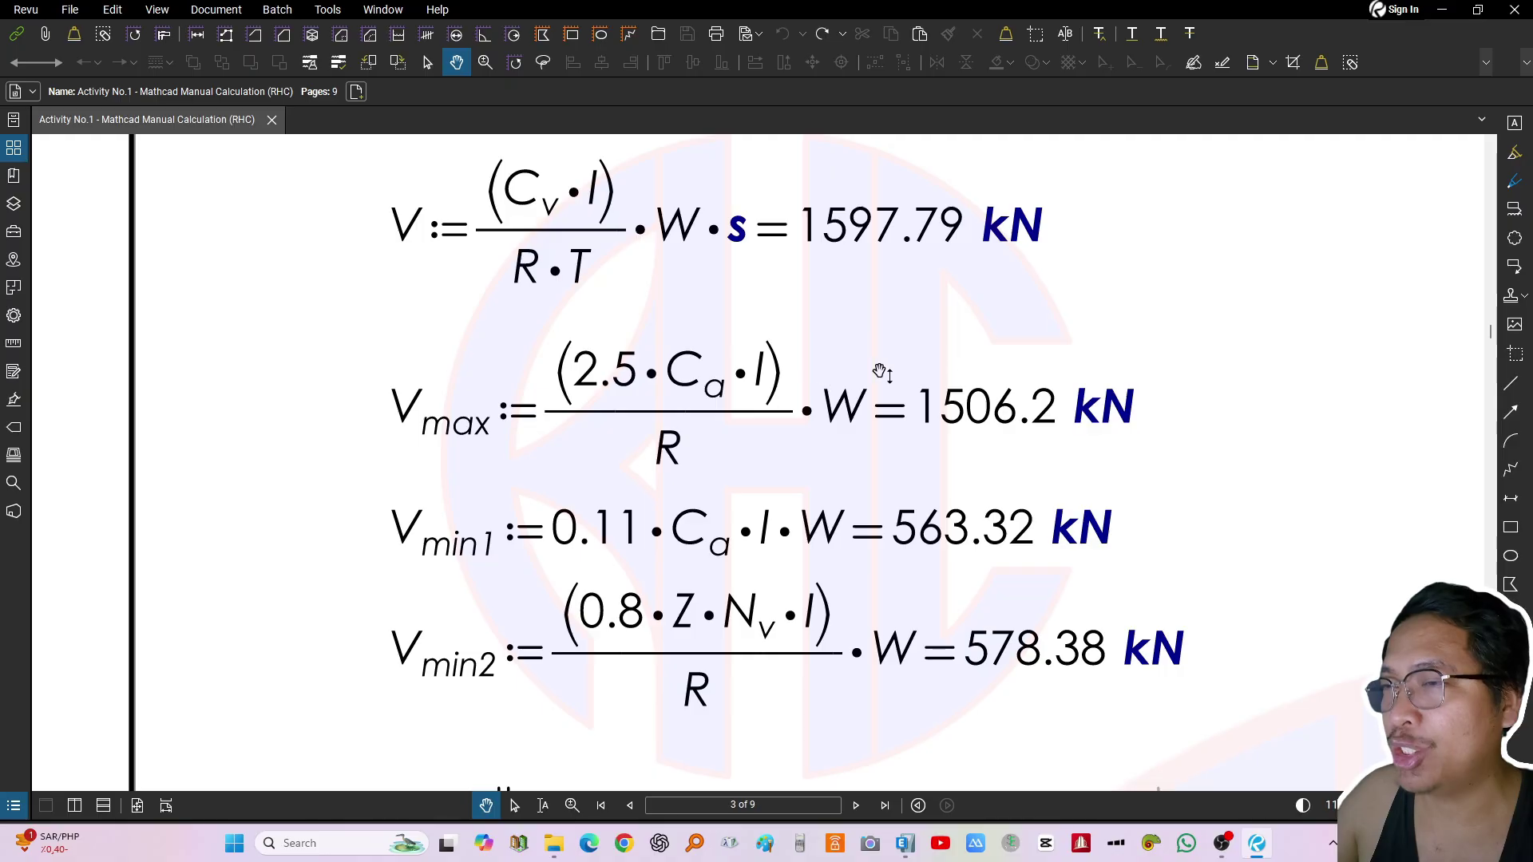
Compare the Vmax, Vmin1 and Vmin2 base shear limits with one another on page 3
left_click_drag(1151, 350, 979, 367)
left_click_drag(549, 374, 694, 294)
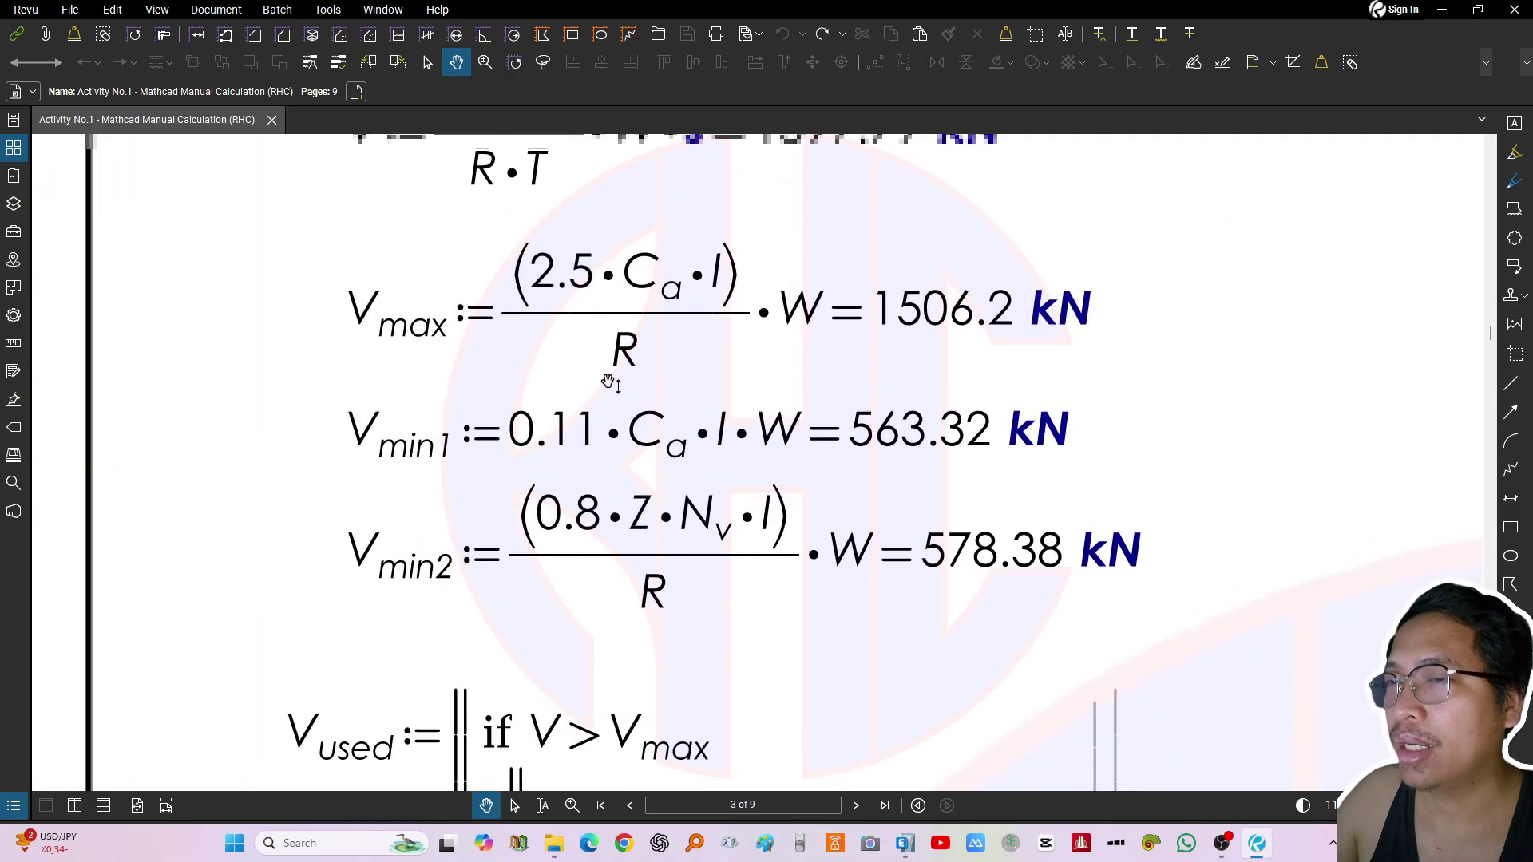
left_click_drag(1049, 457, 1047, 444)
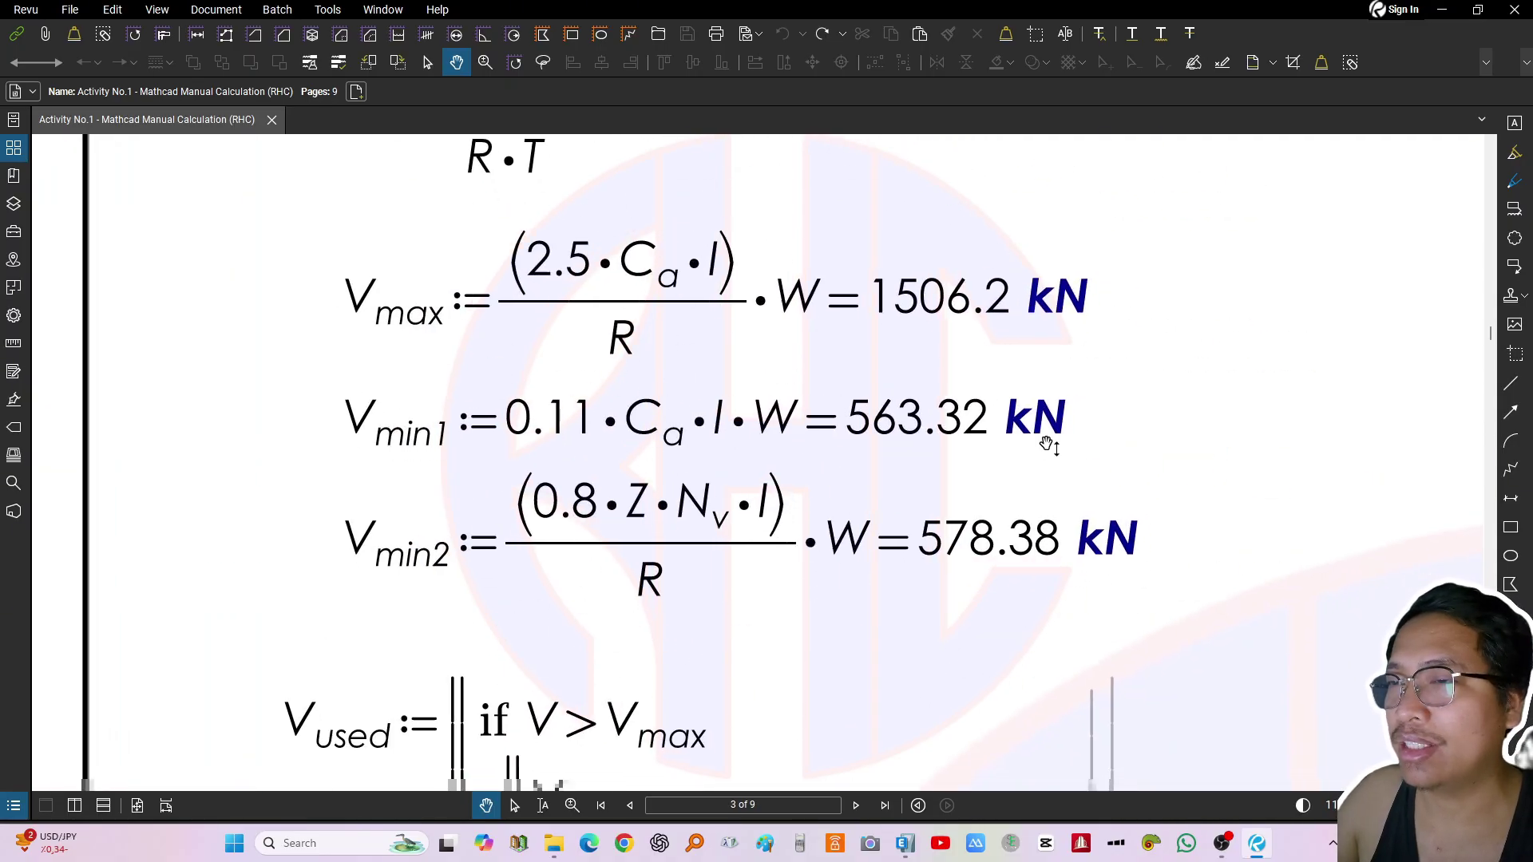
left_click_drag(944, 538, 797, 452)
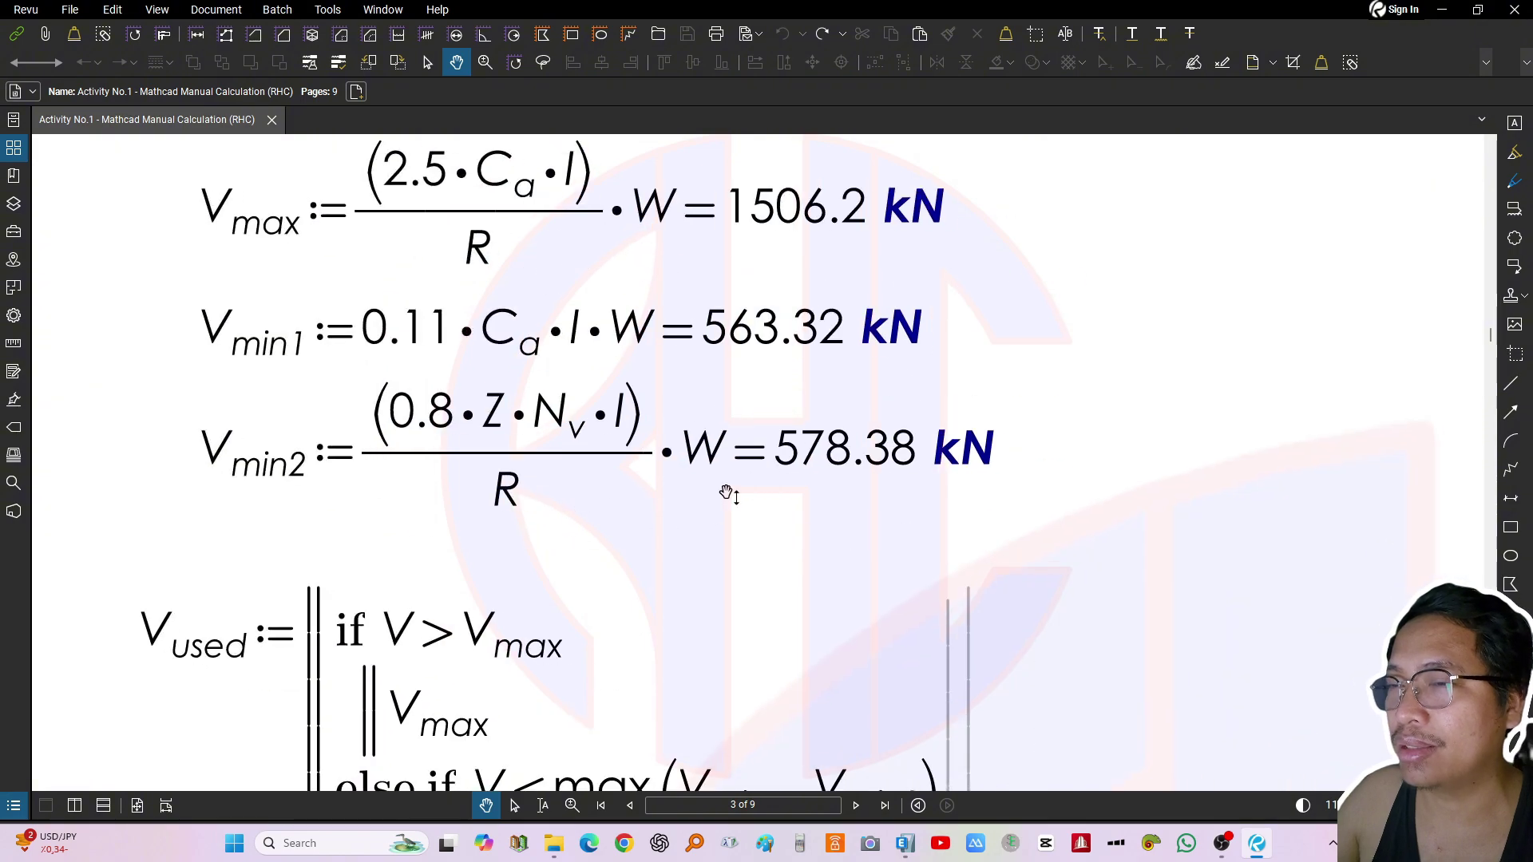
Examine the Vused conditional that selects the governing base shear from V, Vmax, Vmin1 and Vmin2, along with its result
left_click_drag(611, 742, 758, 380)
scroll(468, 500, "down", 2)
left_click_drag(730, 495, 697, 516)
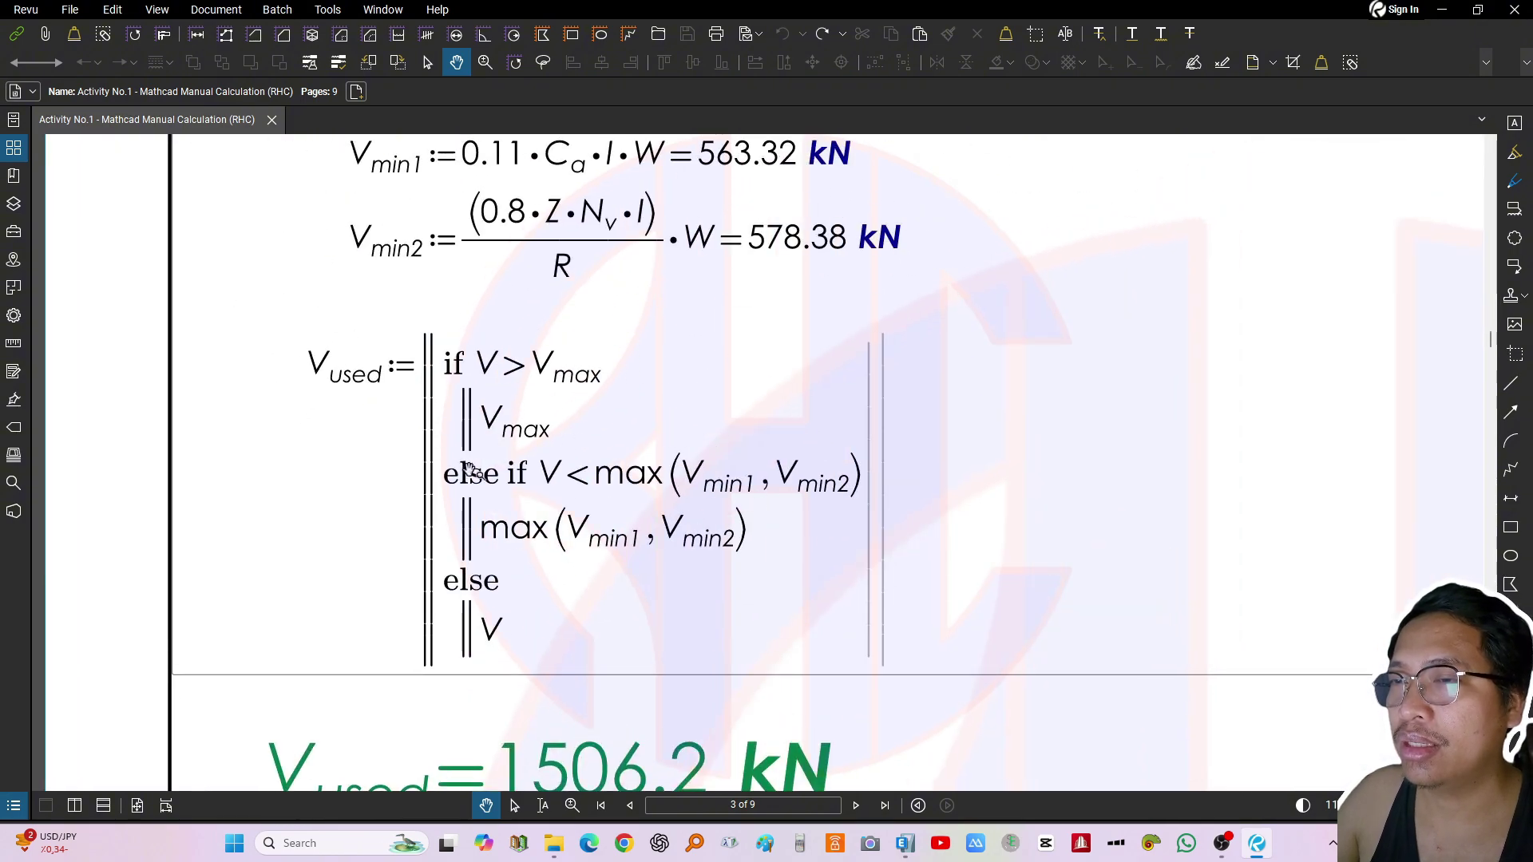
scroll(504, 449, "up", 3)
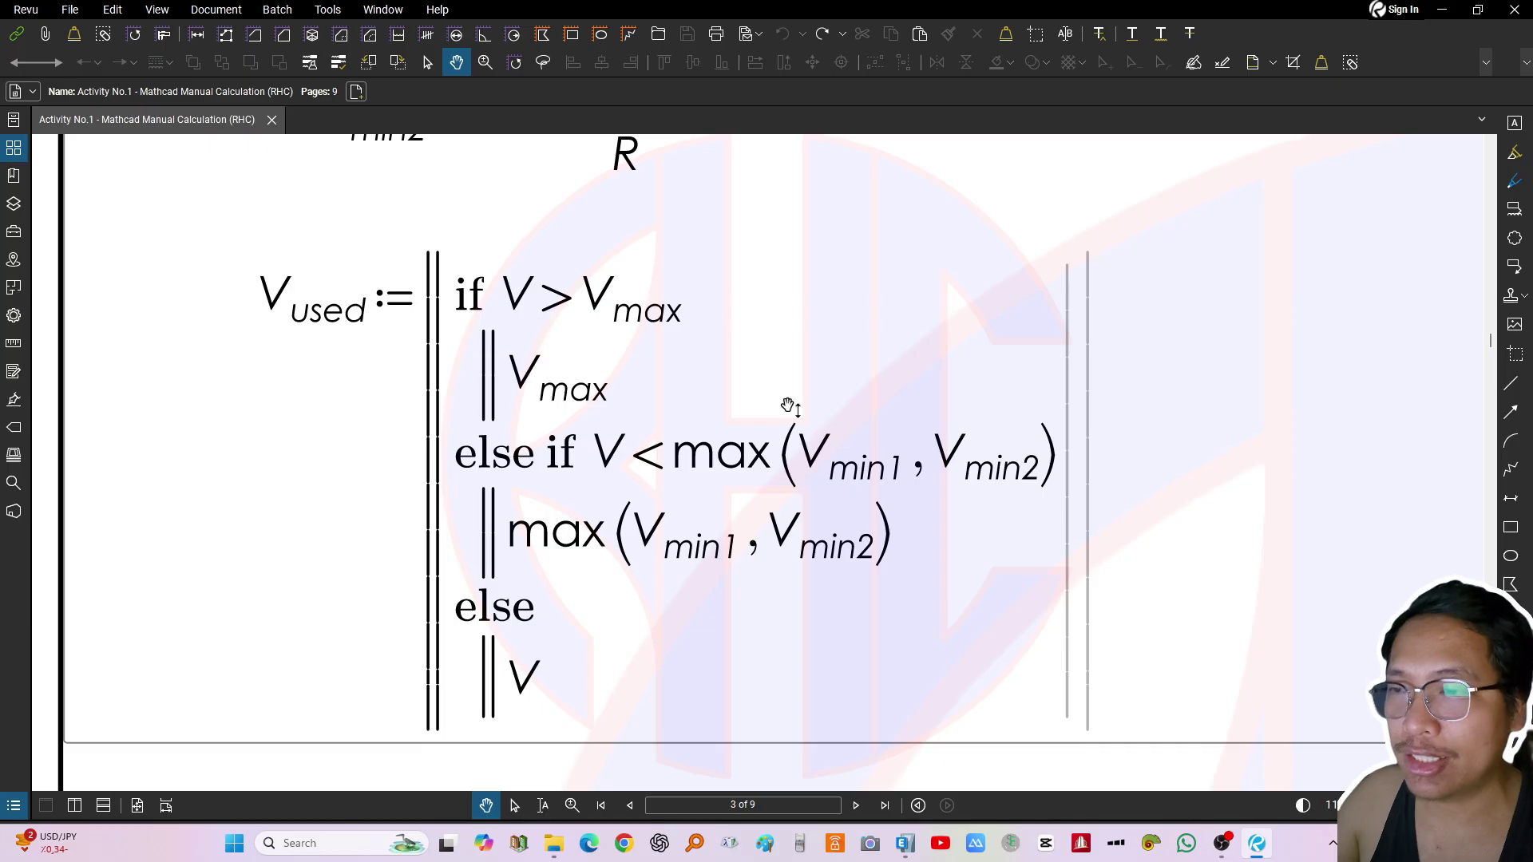
scroll(787, 404, "down", 4)
scroll(710, 410, "down", 2)
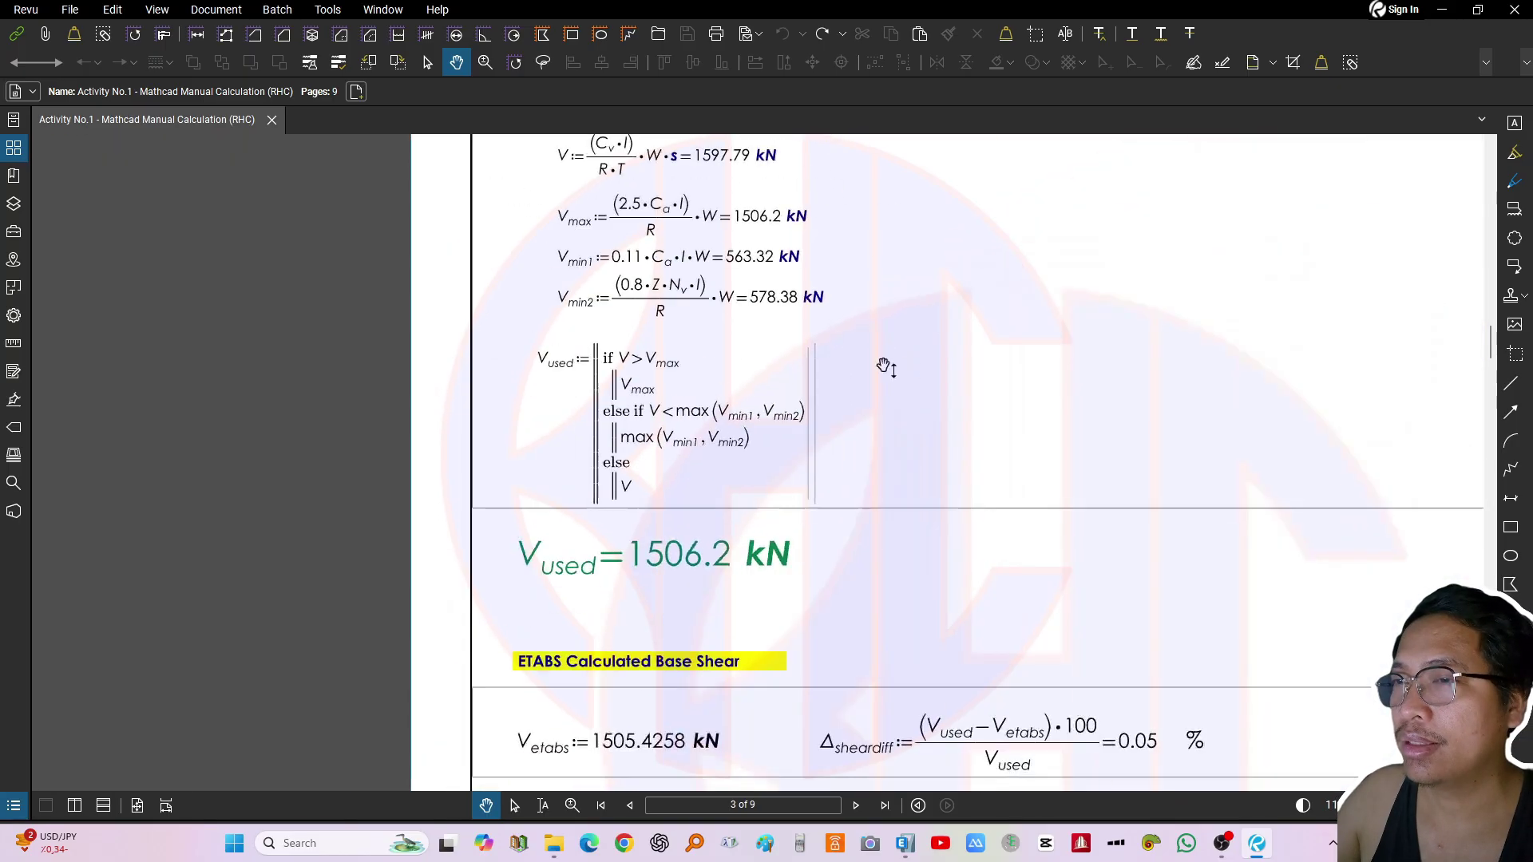
left_click_drag(968, 363, 919, 413)
scroll(513, 655, "up", 4)
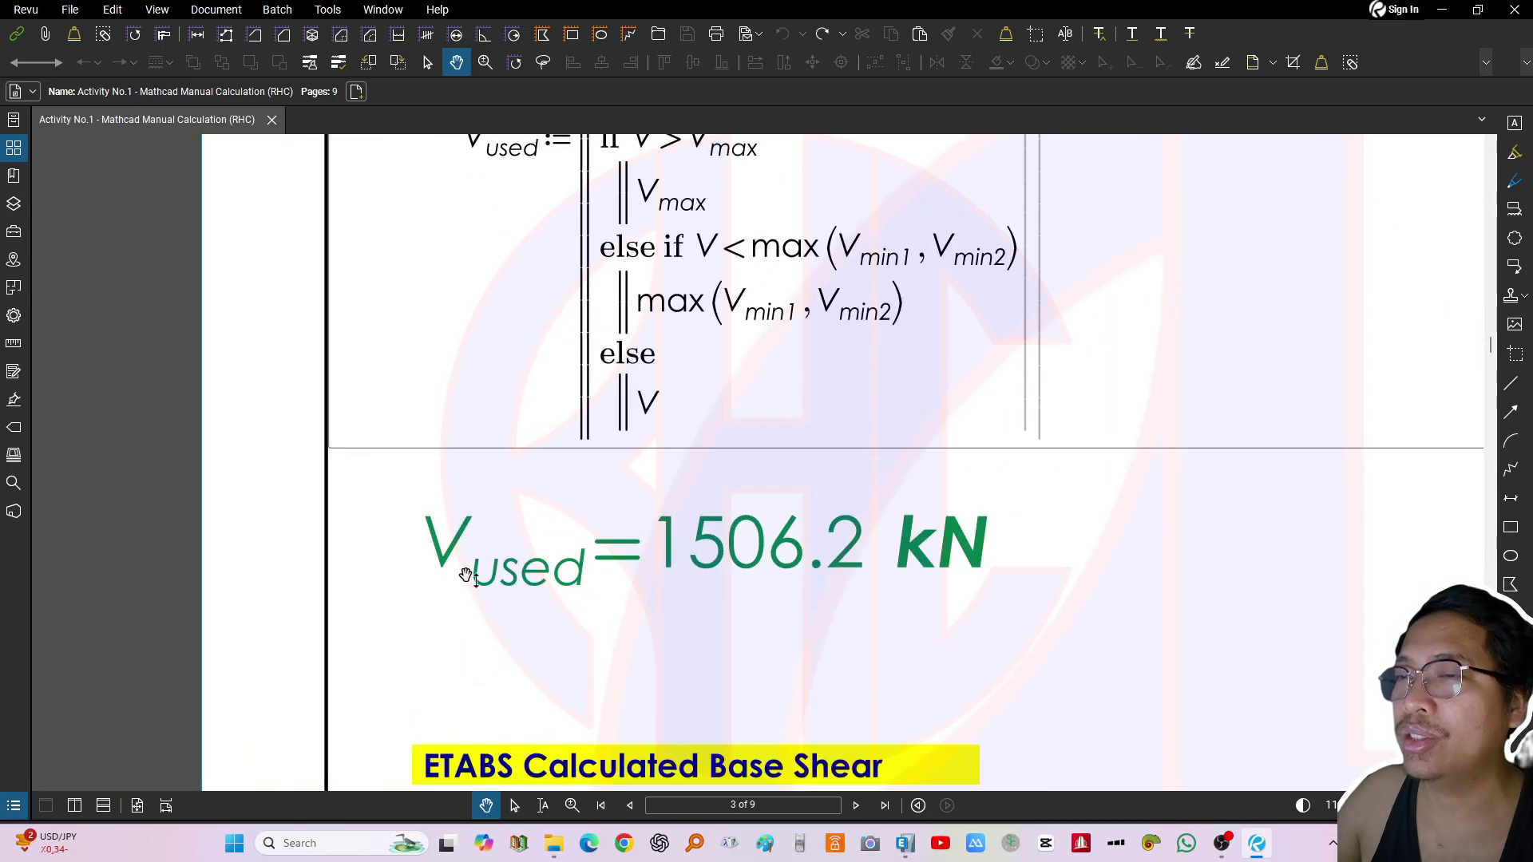
scroll(778, 566, "down", 3)
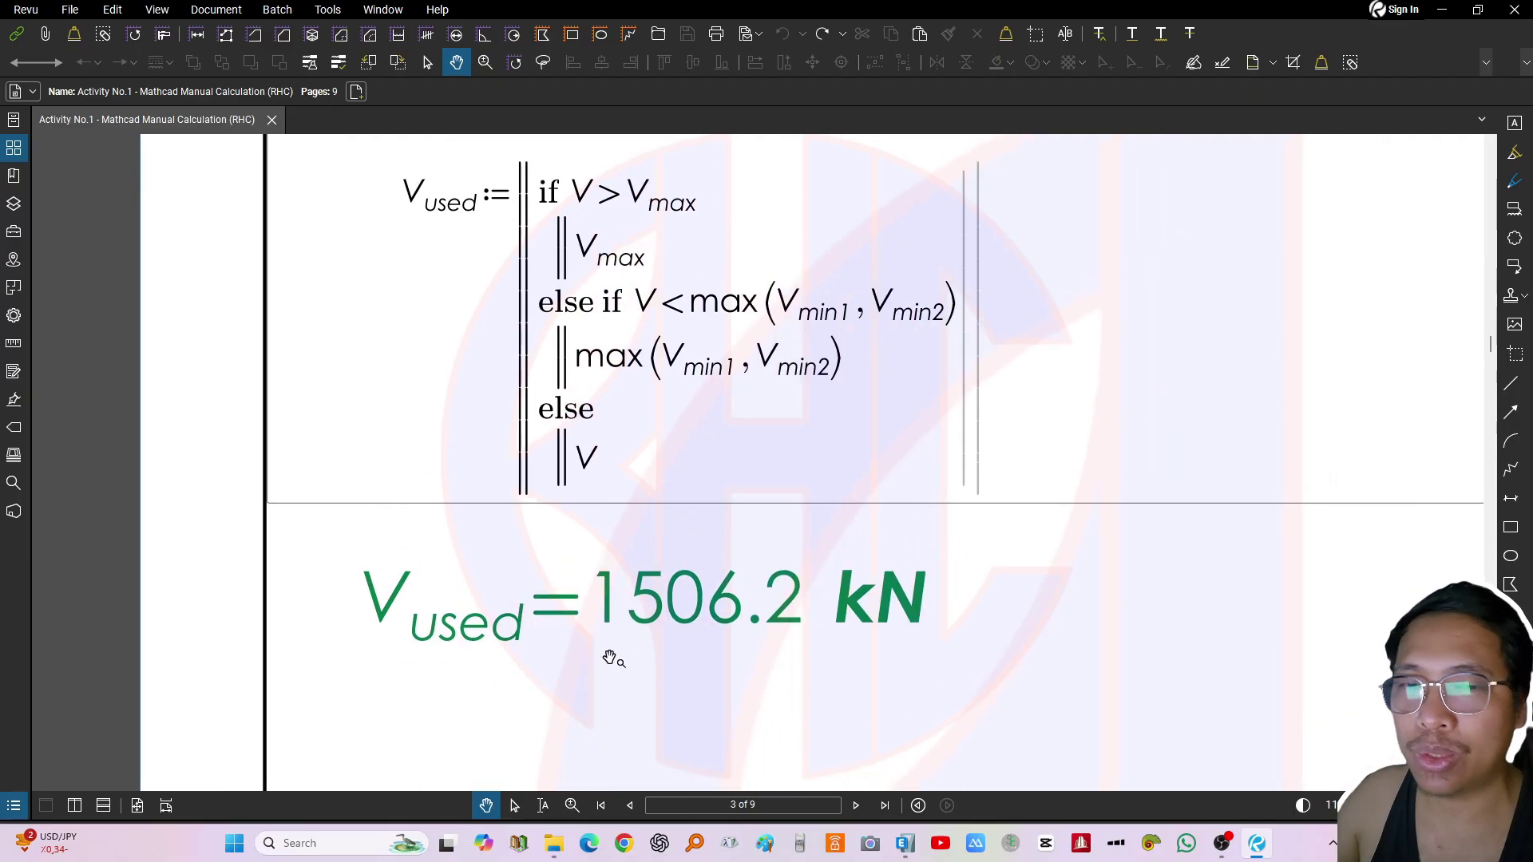
scroll(617, 660, "down", 2)
scroll(750, 274, "down", 2)
Recheck the base shear V against the Vmax limit in the formulas above the Vused conditional
scroll(746, 411, "up", 5)
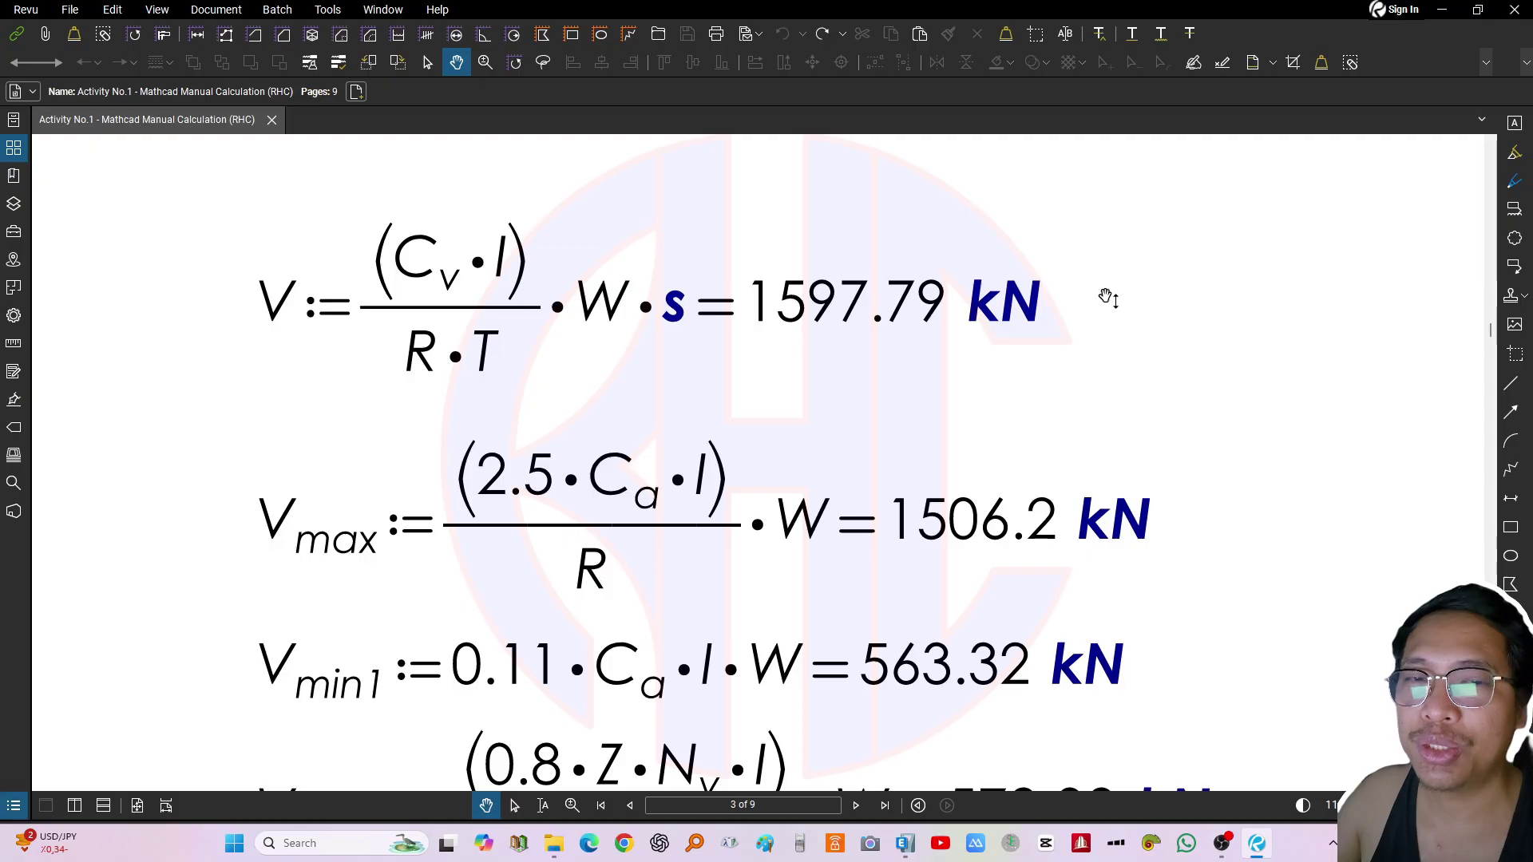
left_click_drag(1025, 361, 983, 347)
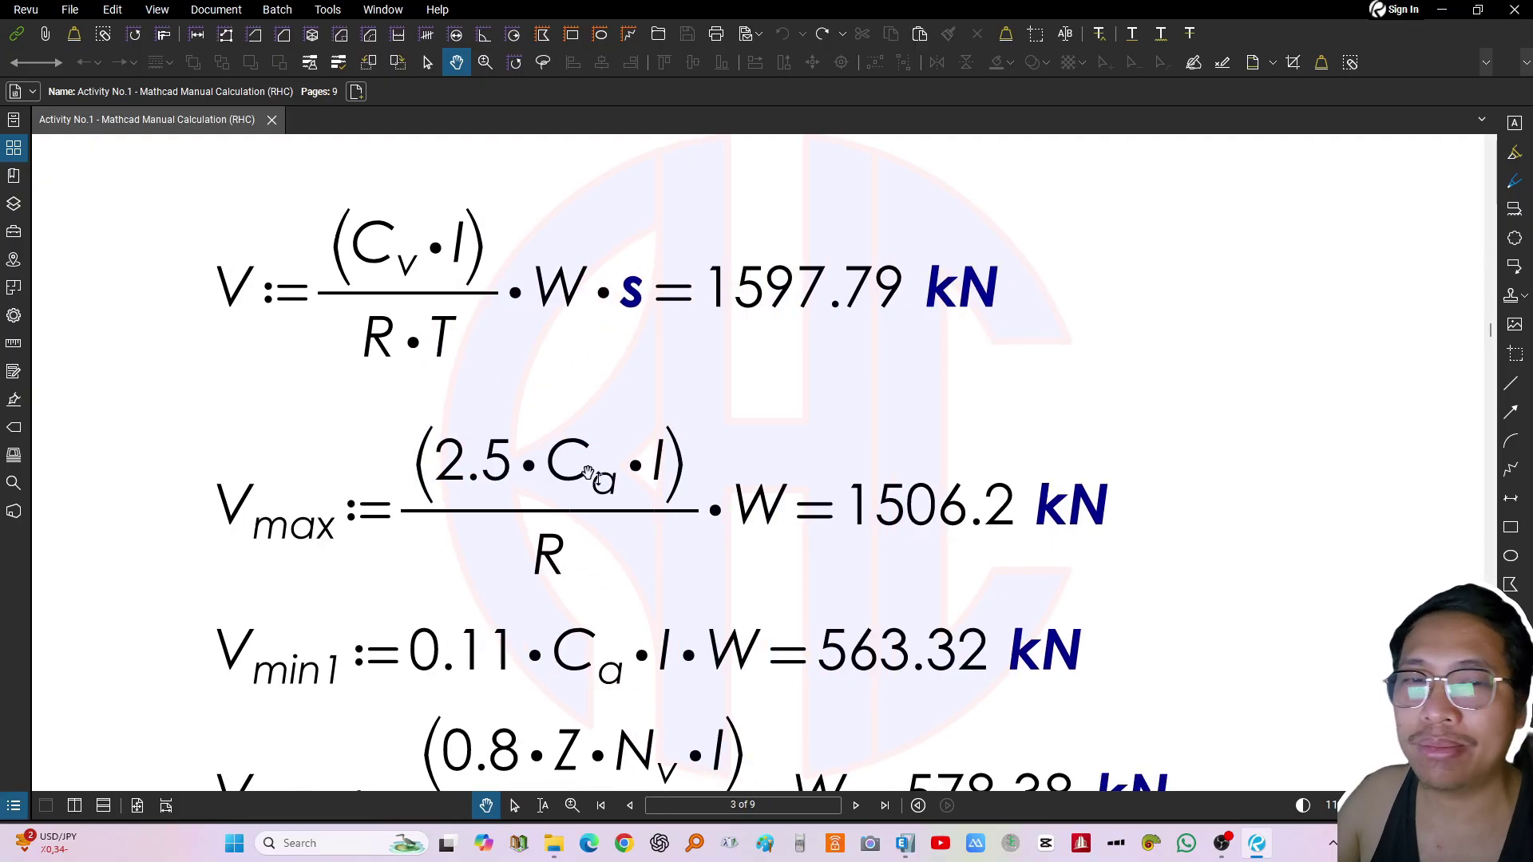
left_click_drag(981, 487, 997, 421)
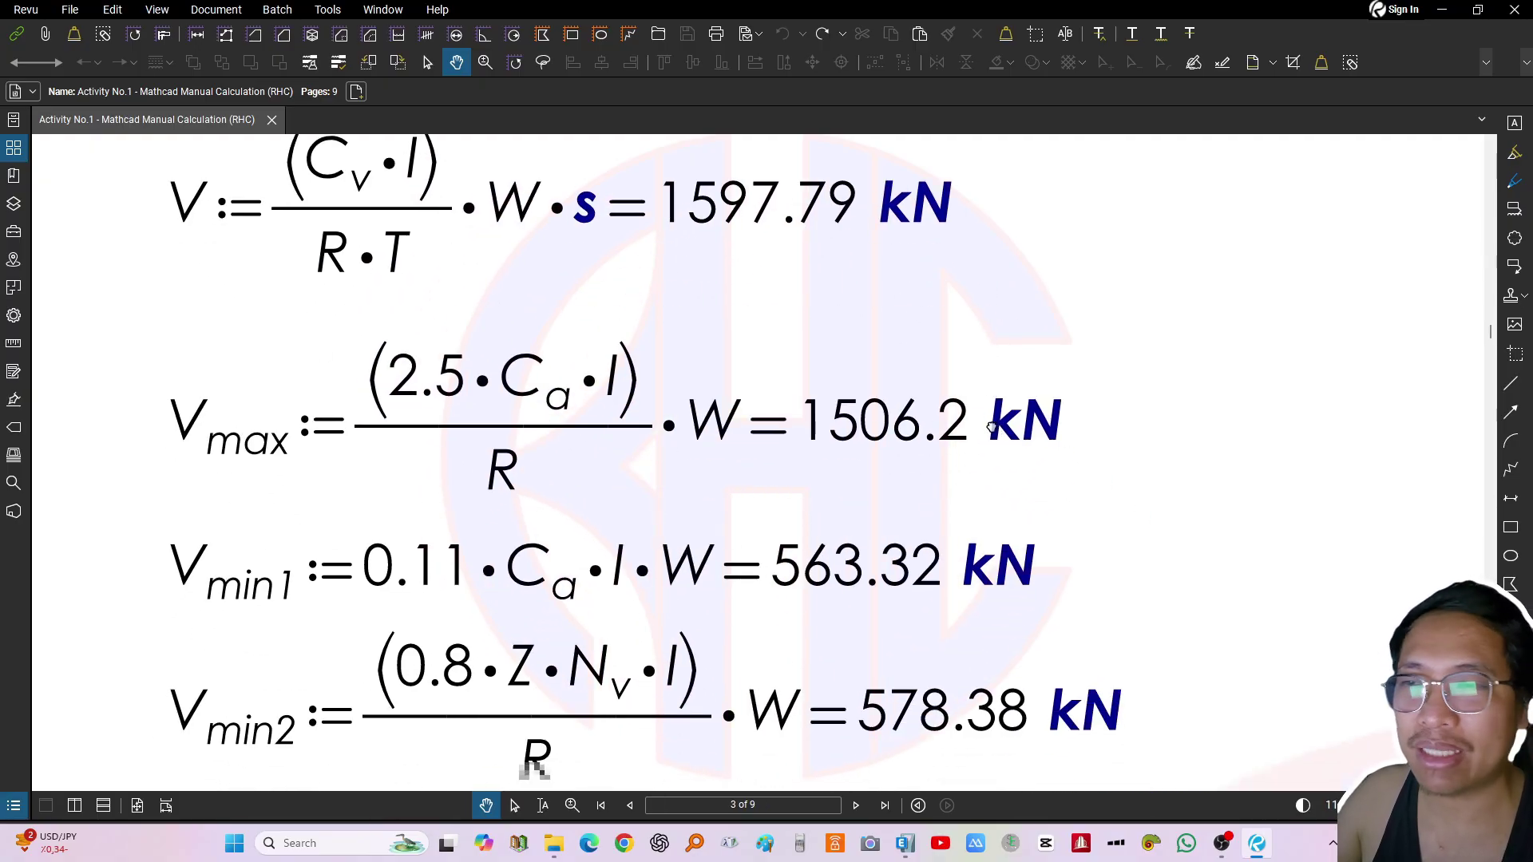
left_click_drag(824, 628, 829, 378)
Compare the manually calculated Vused with Vetabs in the ETABS Calculated Base Shear section
scroll(831, 391, "down", 4)
scroll(833, 403, "down", 4)
left_click_drag(1143, 473, 998, 390)
left_click_drag(965, 442, 917, 421)
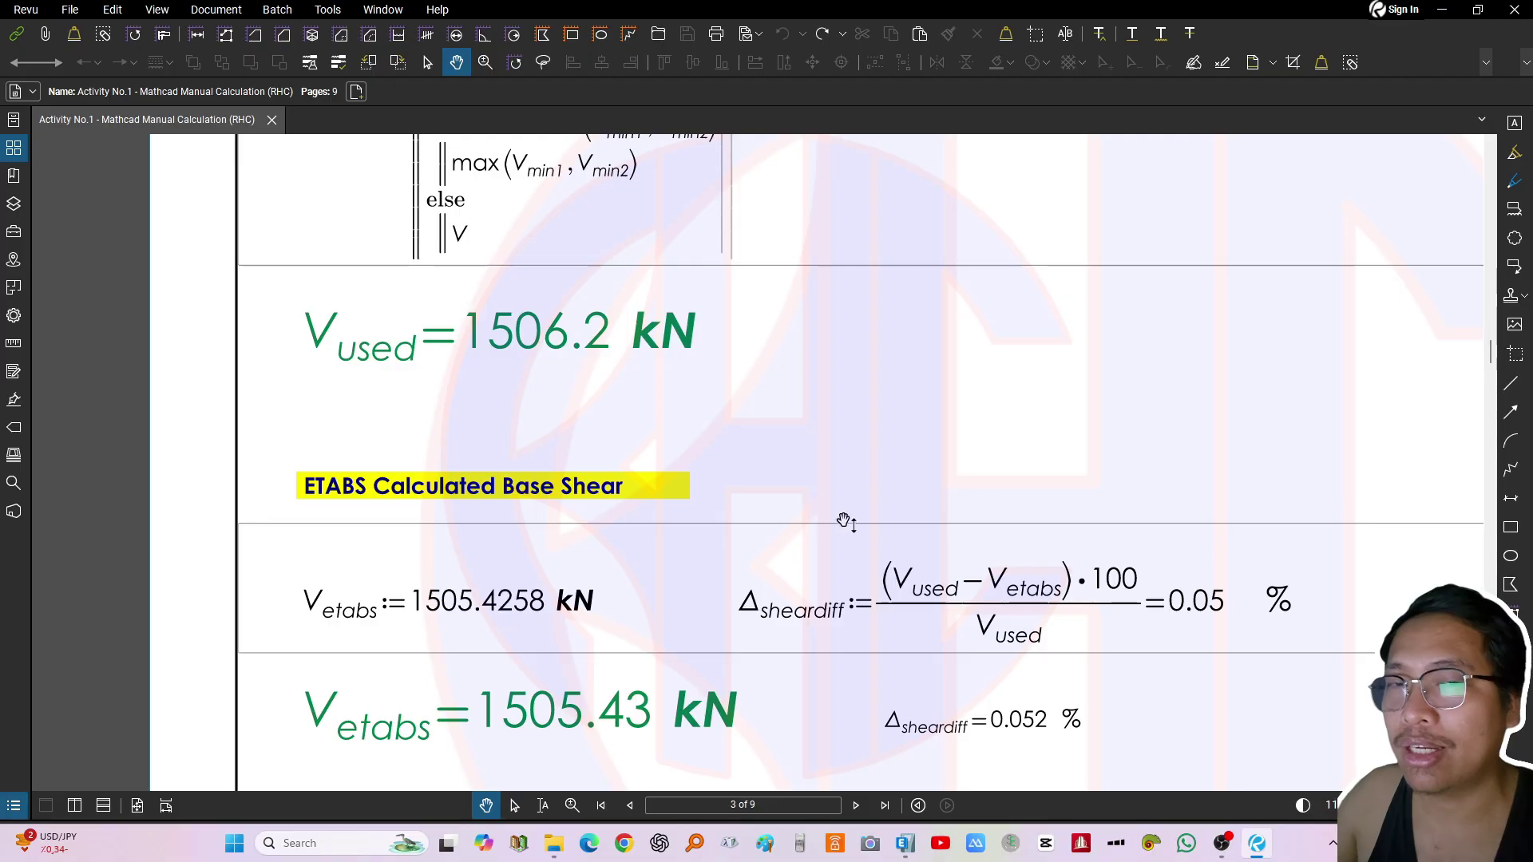
left_click_drag(827, 521, 828, 476)
left_click_drag(694, 517, 720, 315)
scroll(269, 346, "up", 2)
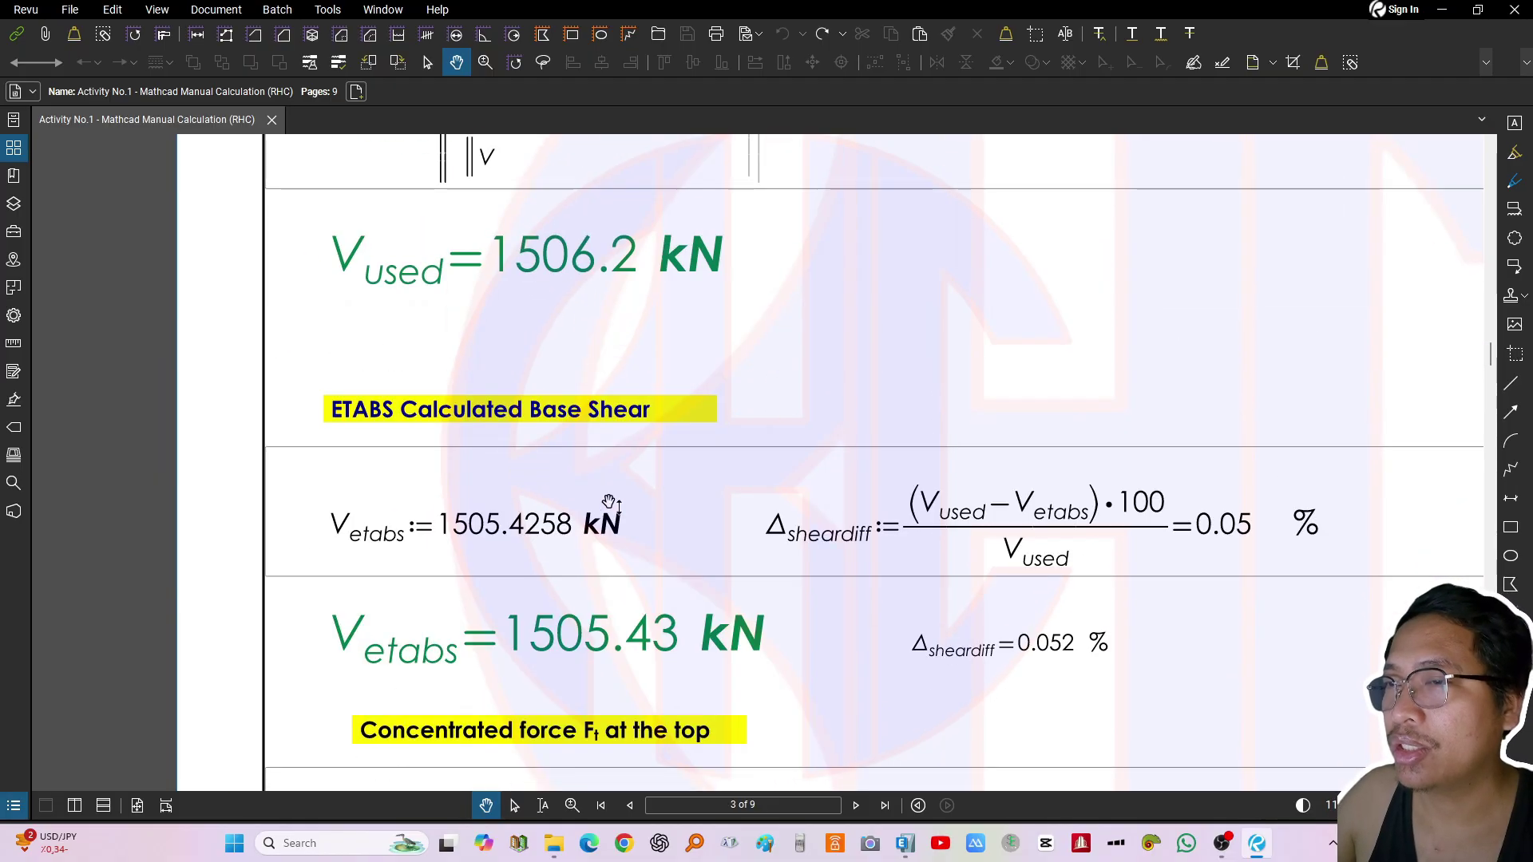
scroll(367, 533, "up", 3)
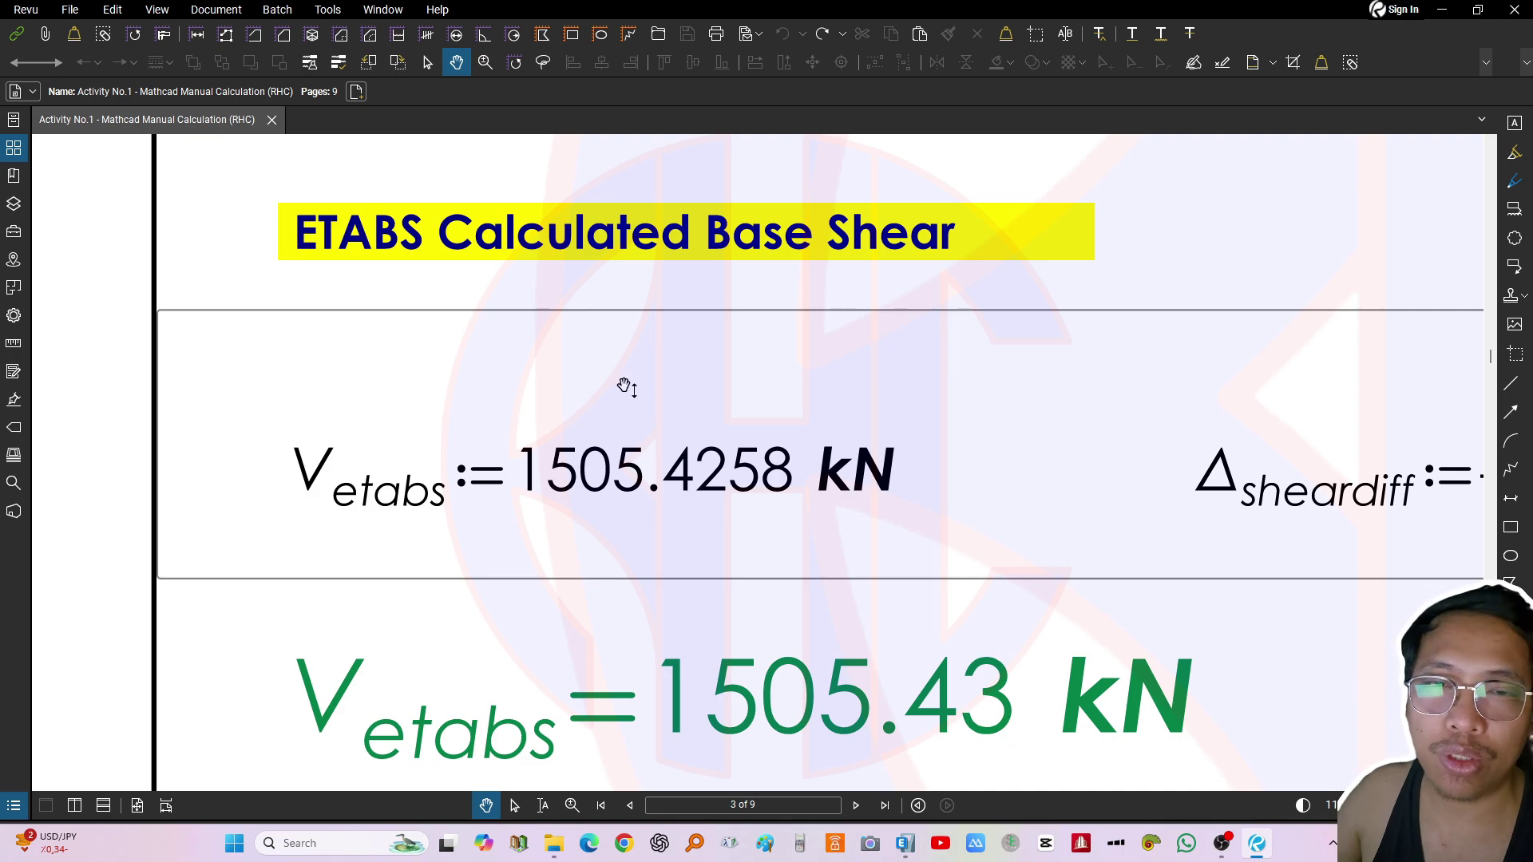
scroll(710, 496, "down", 4)
left_click_drag(857, 139, 850, 219)
scroll(645, 401, "up", 3)
left_click_drag(809, 283, 808, 264)
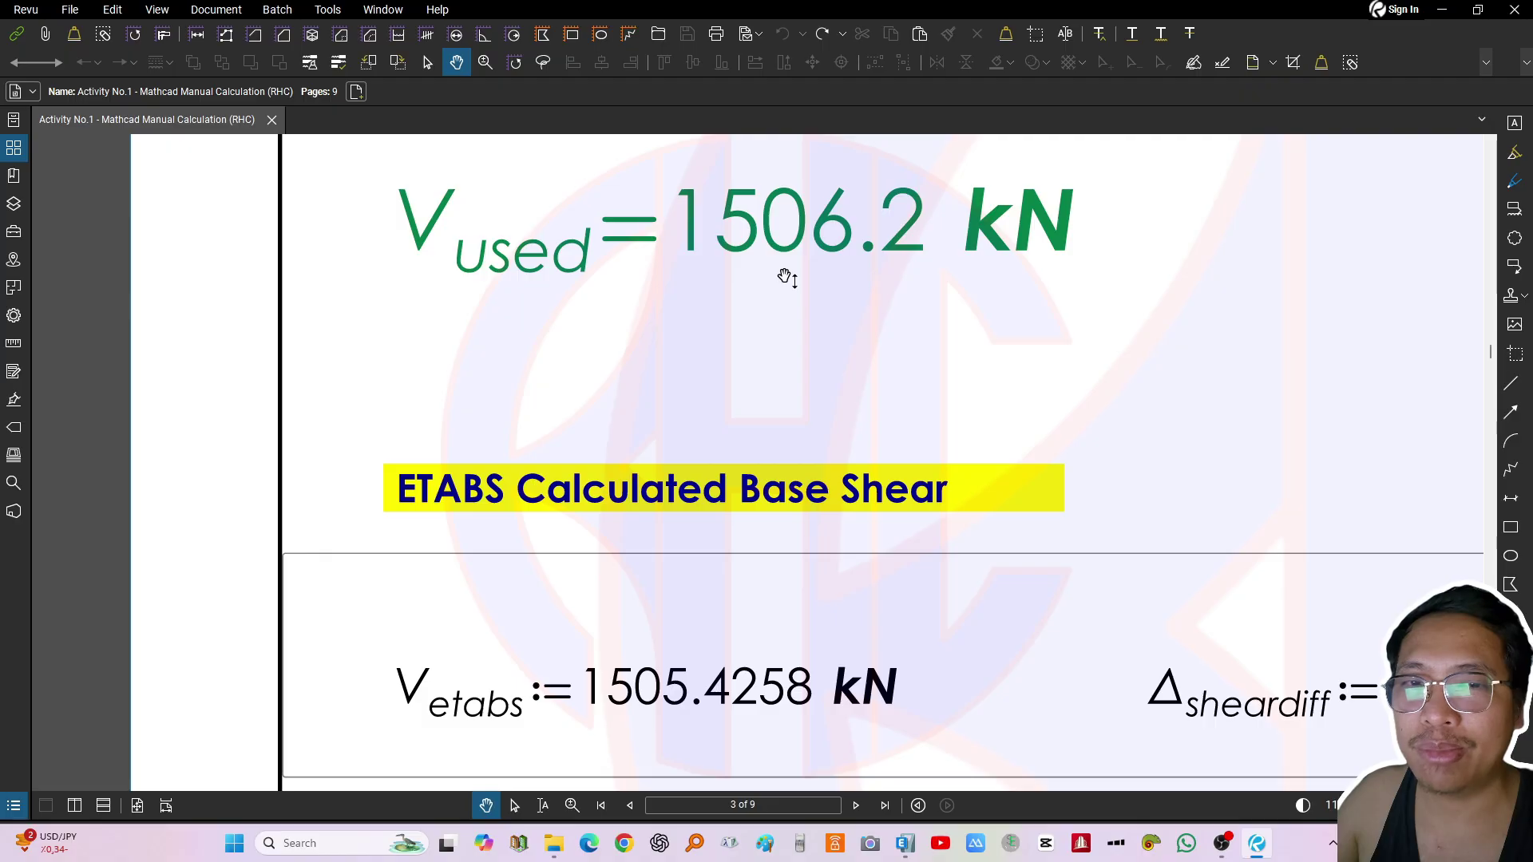
Examine the percentage difference formula between Vused and Vetabs in the ETABS Calculated Base Shear section
left_click_drag(1254, 518, 582, 291)
left_click_drag(886, 310, 900, 500)
scroll(900, 500, "down", 3)
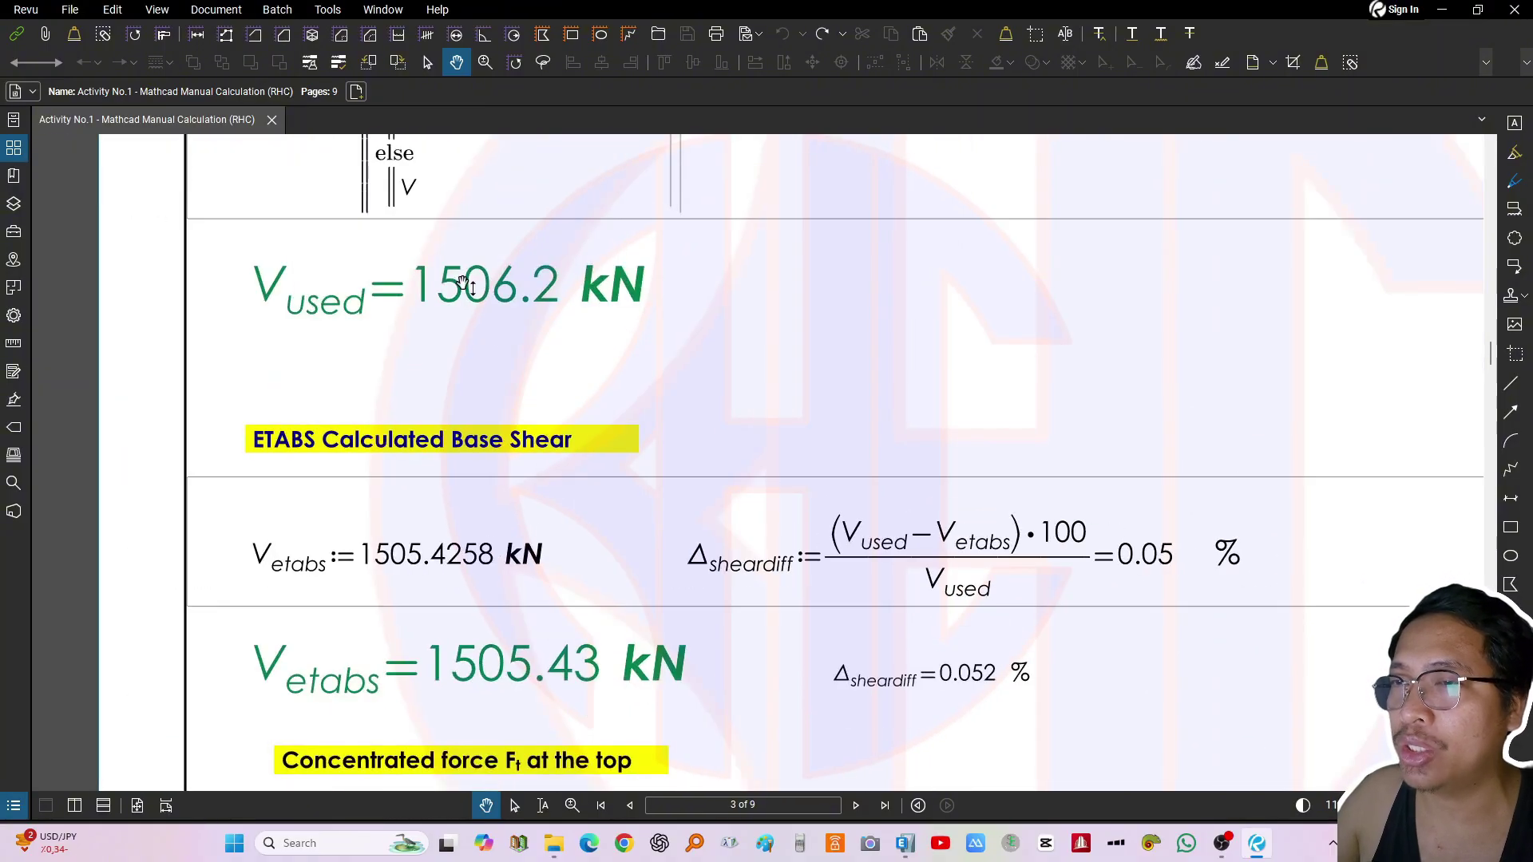
scroll(459, 559, "up", 2)
left_click_drag(496, 572, 520, 506)
left_click_drag(1195, 595, 1171, 582)
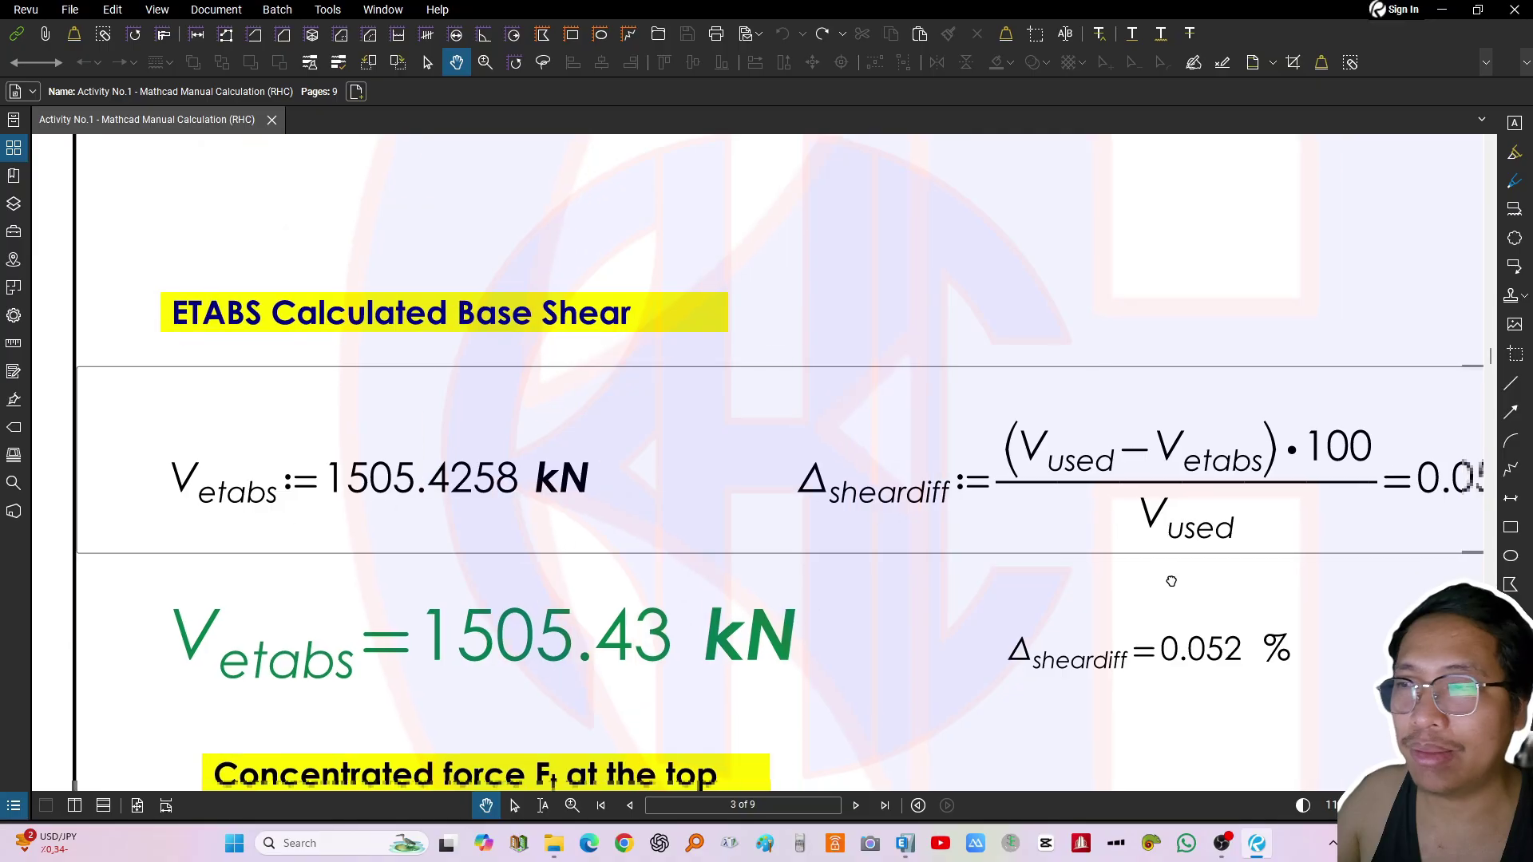
left_click_drag(955, 483, 967, 499)
left_click_drag(444, 449, 421, 476)
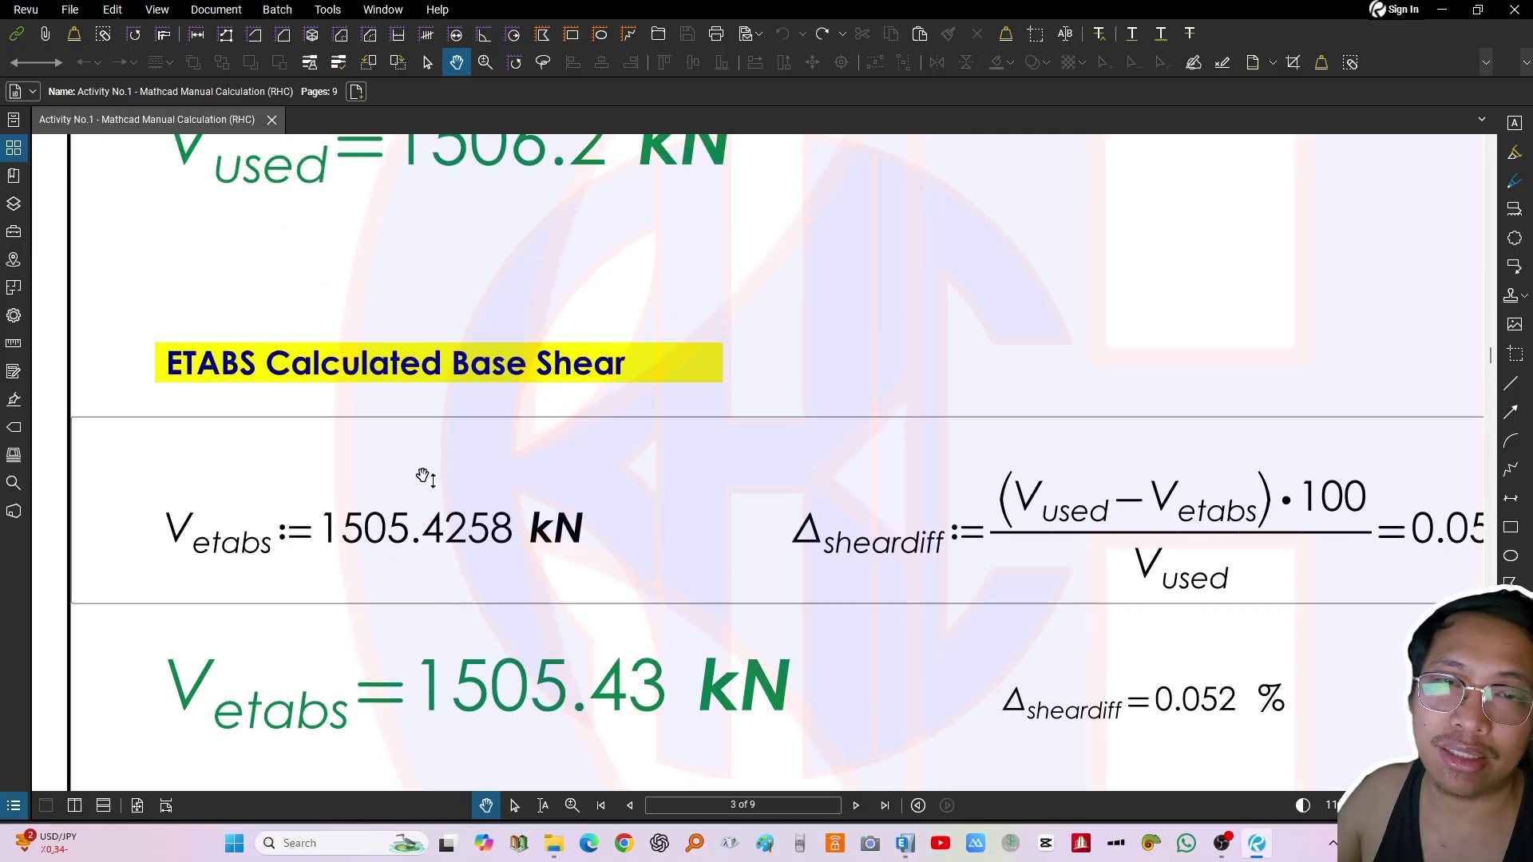
left_click_drag(676, 495, 254, 463)
left_click_drag(1194, 451, 1047, 408)
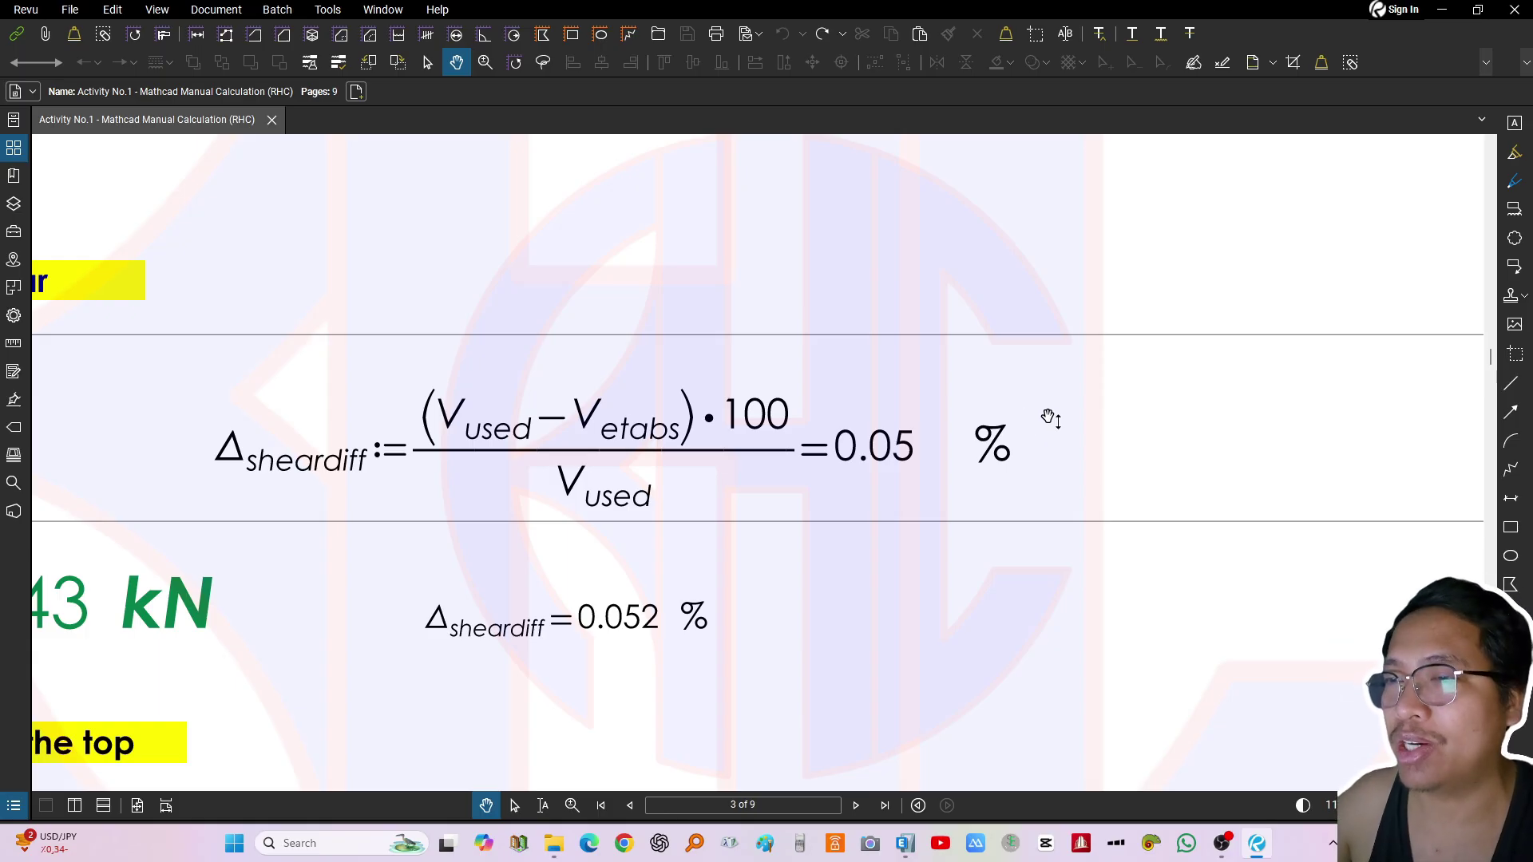
left_click_drag(696, 541, 869, 483)
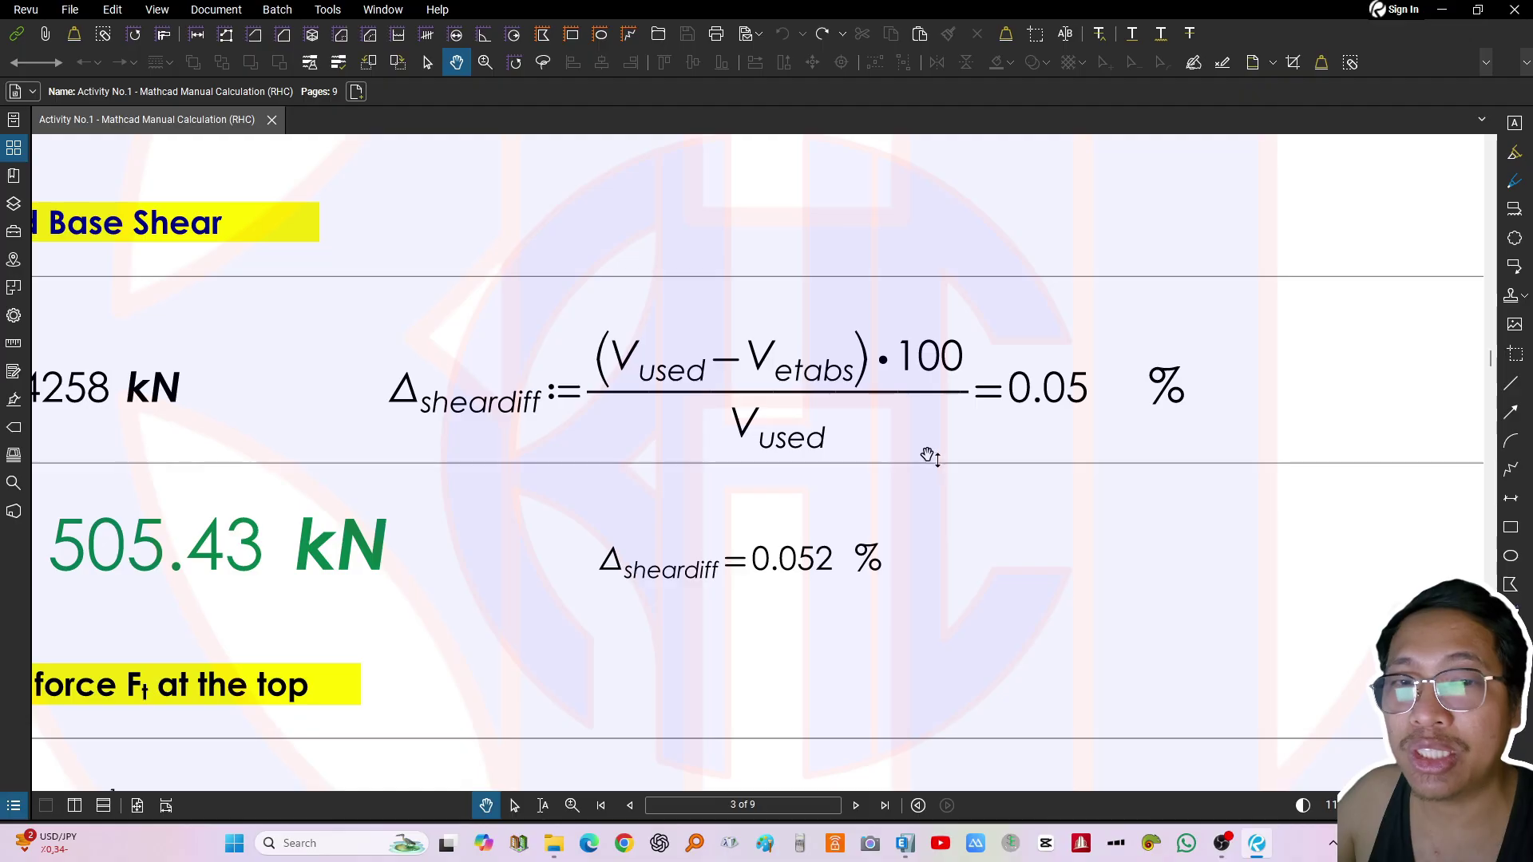
left_click_drag(759, 463, 826, 461)
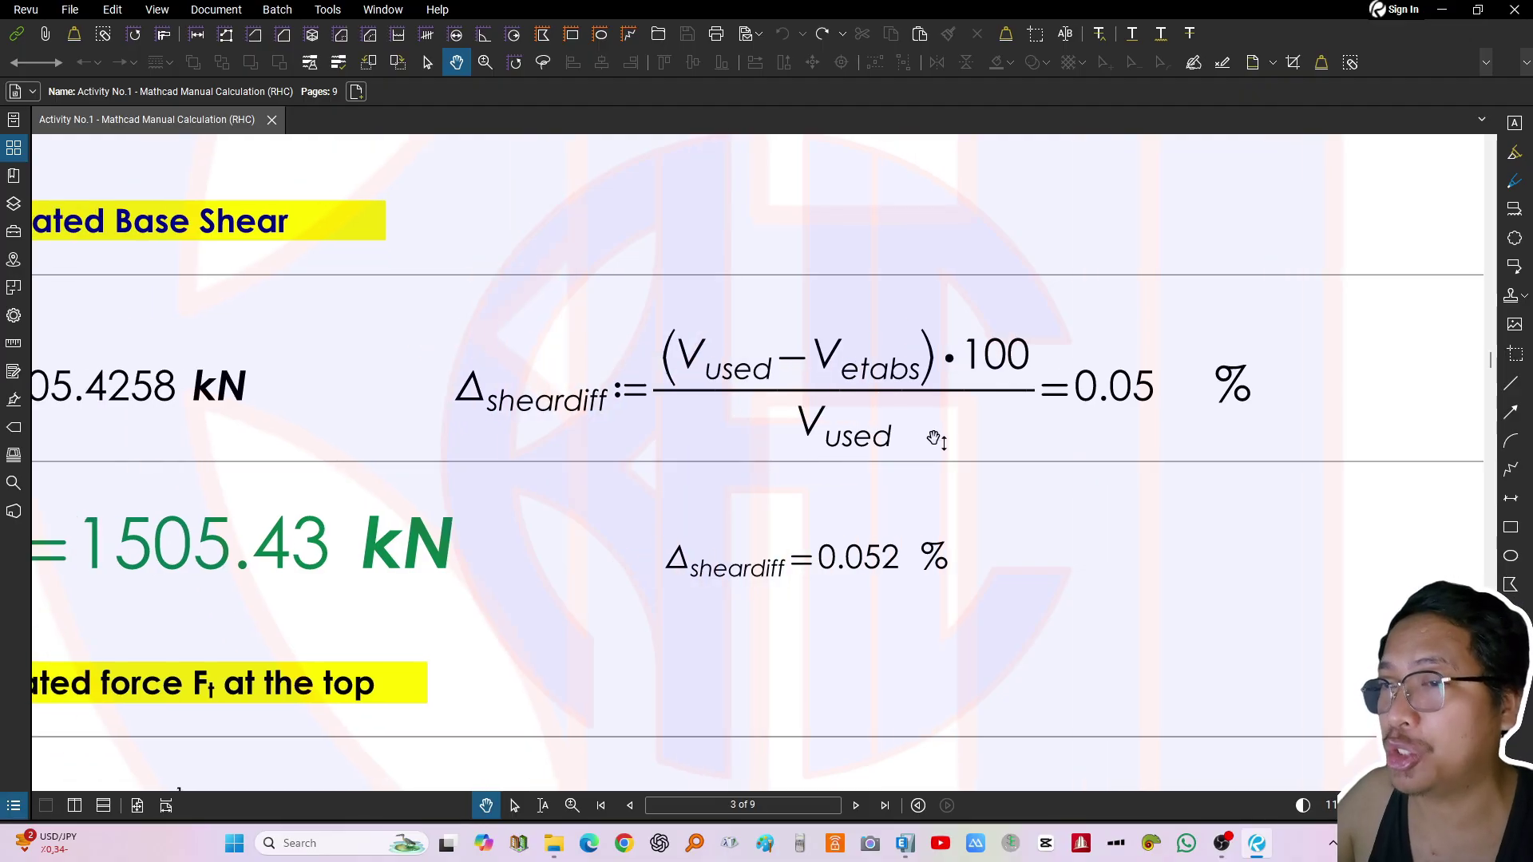
Examine the Ft and Ft_max formulas under Concentrated force Ft at the top
scroll(935, 439, "down", 4)
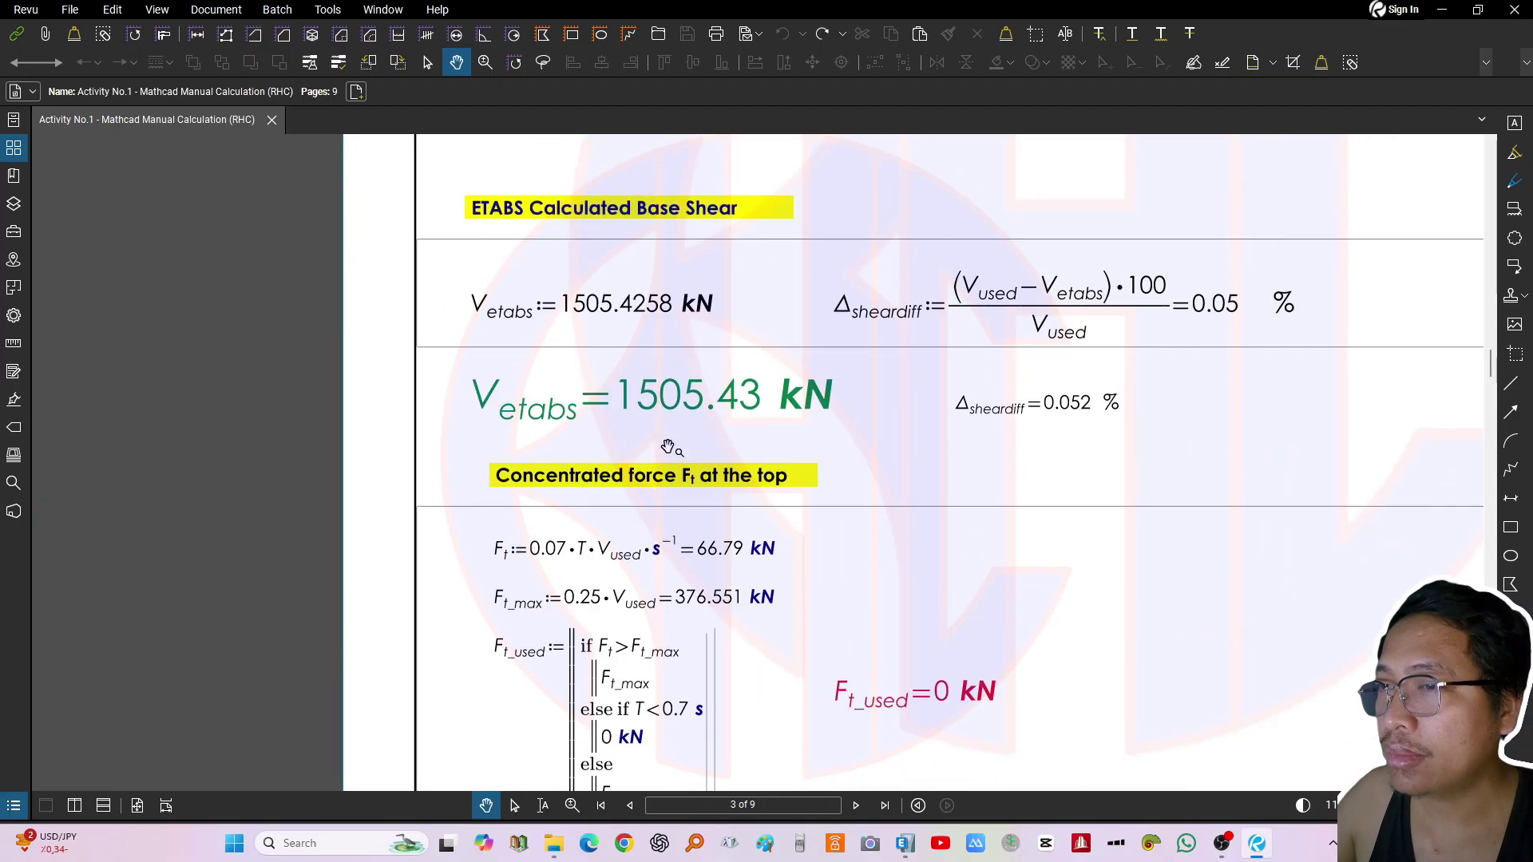
scroll(668, 447, "up", 4)
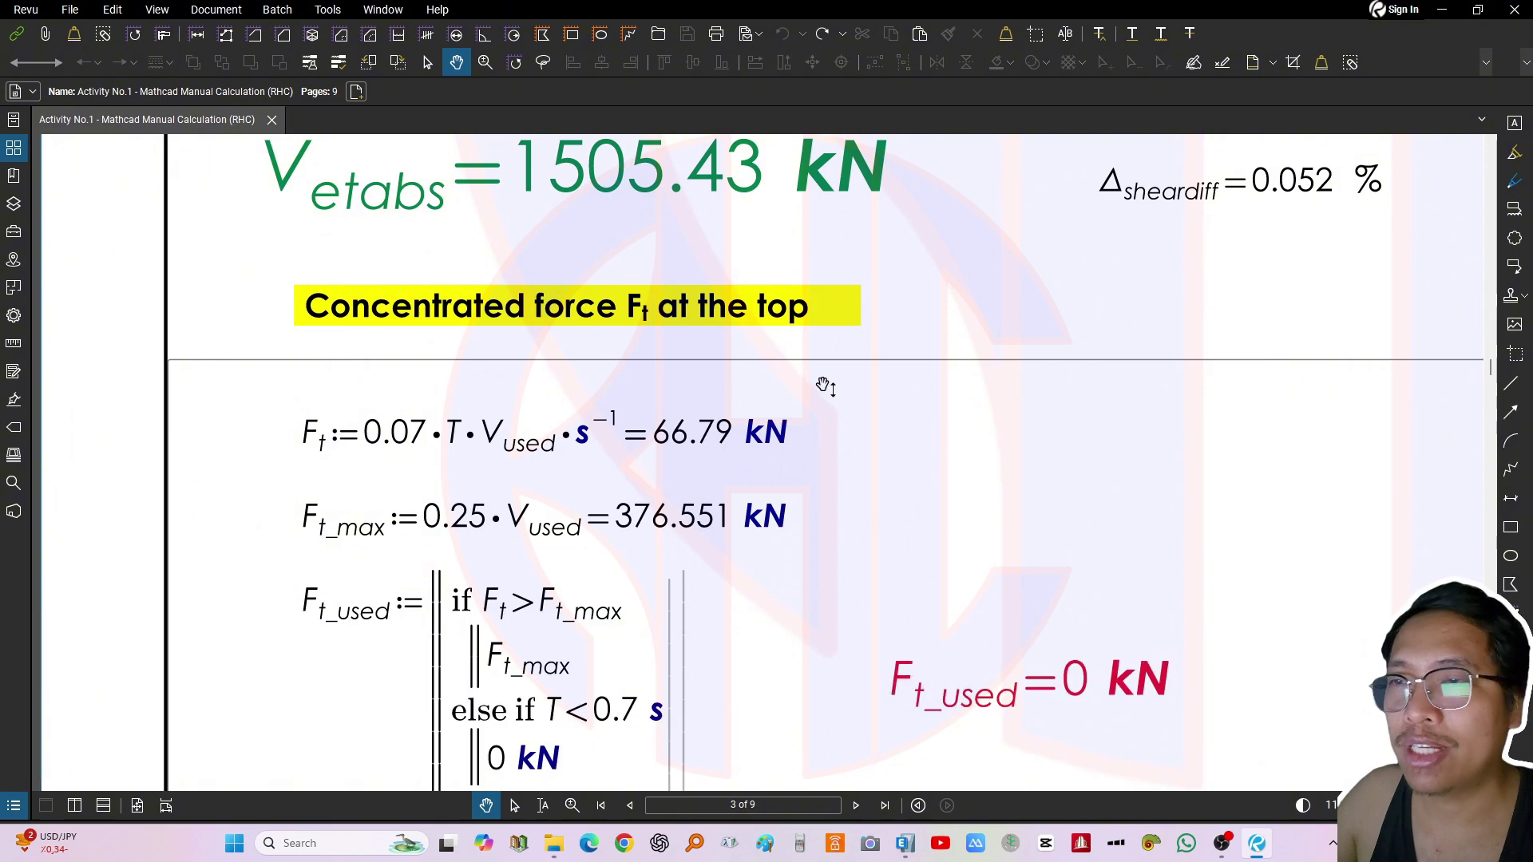
left_click_drag(886, 354, 863, 333)
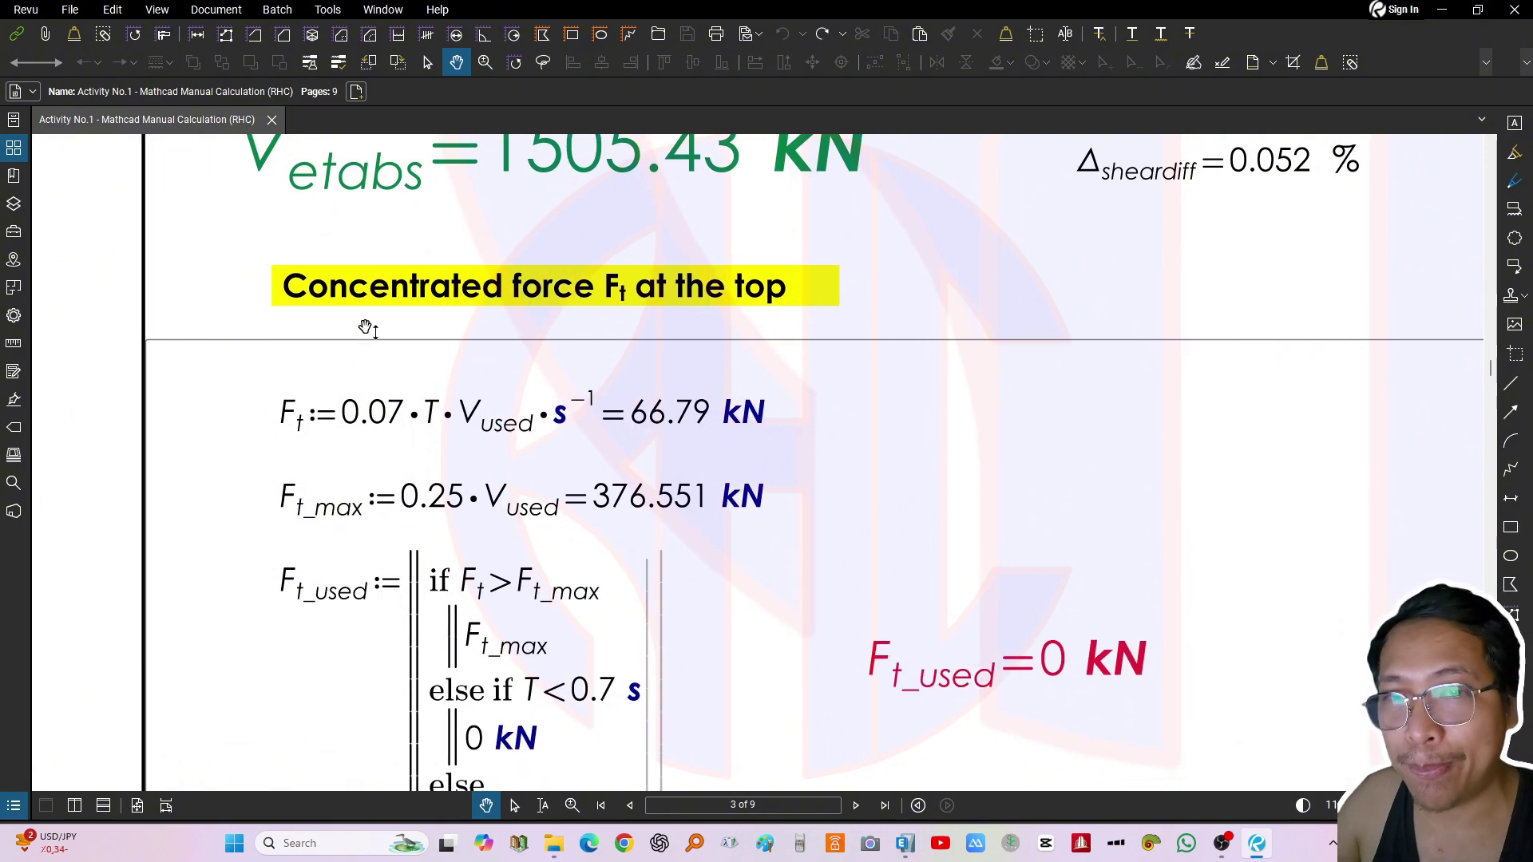
left_click_drag(361, 390, 421, 349)
left_click_drag(555, 366, 559, 367)
left_click_drag(408, 377, 401, 400)
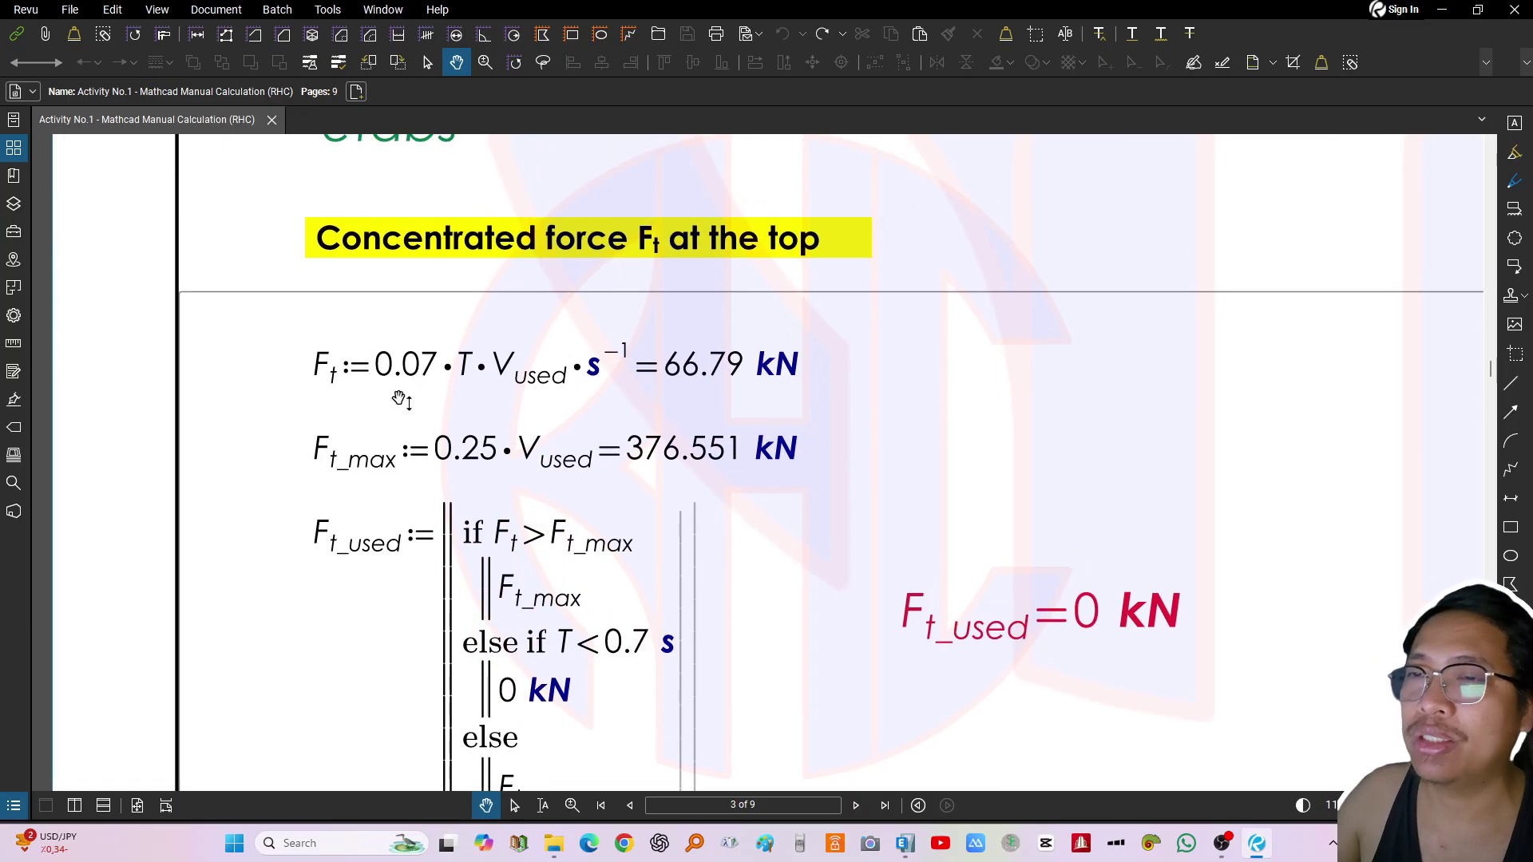
left_click_drag(429, 397, 579, 410)
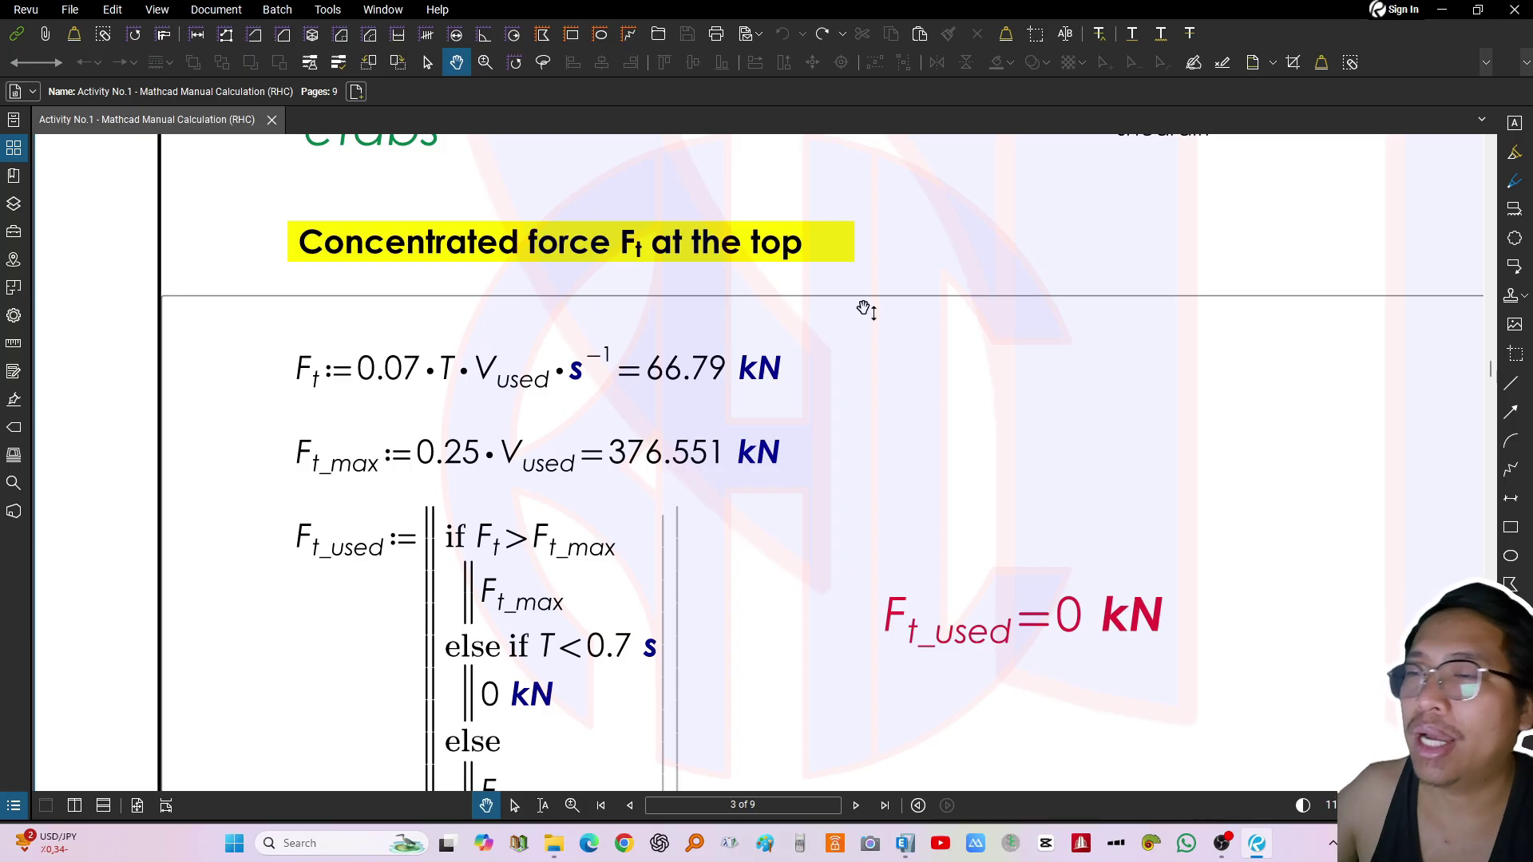
Examine the Ft_used conditional, including its Ft_max limit and the T < 0.7 s condition
scroll(855, 366, "down", 3)
left_click_drag(755, 464, 802, 448)
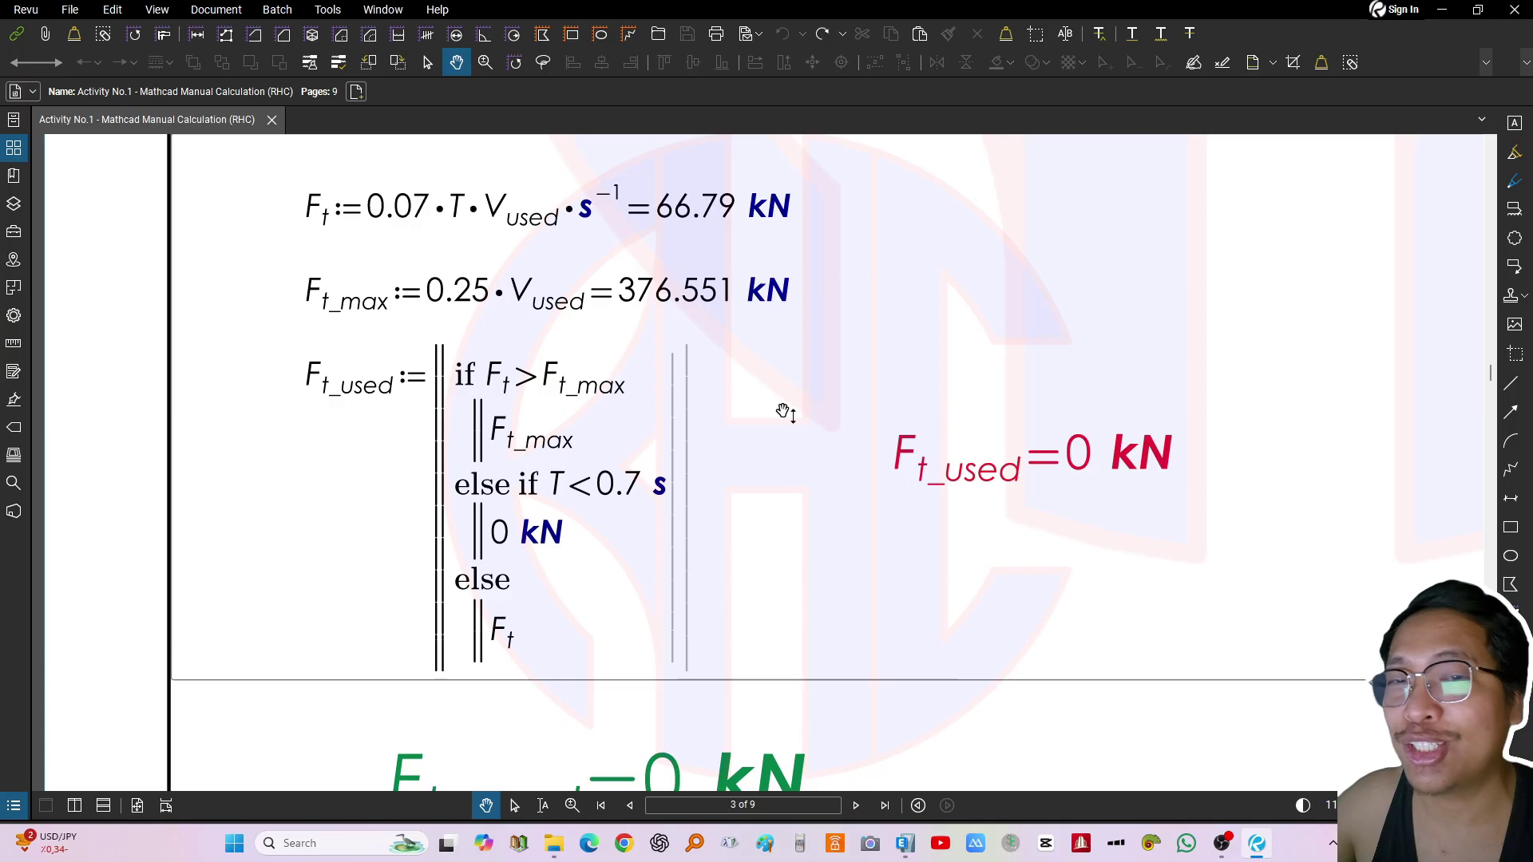
left_click_drag(760, 394, 724, 384)
left_click_drag(377, 380, 365, 319)
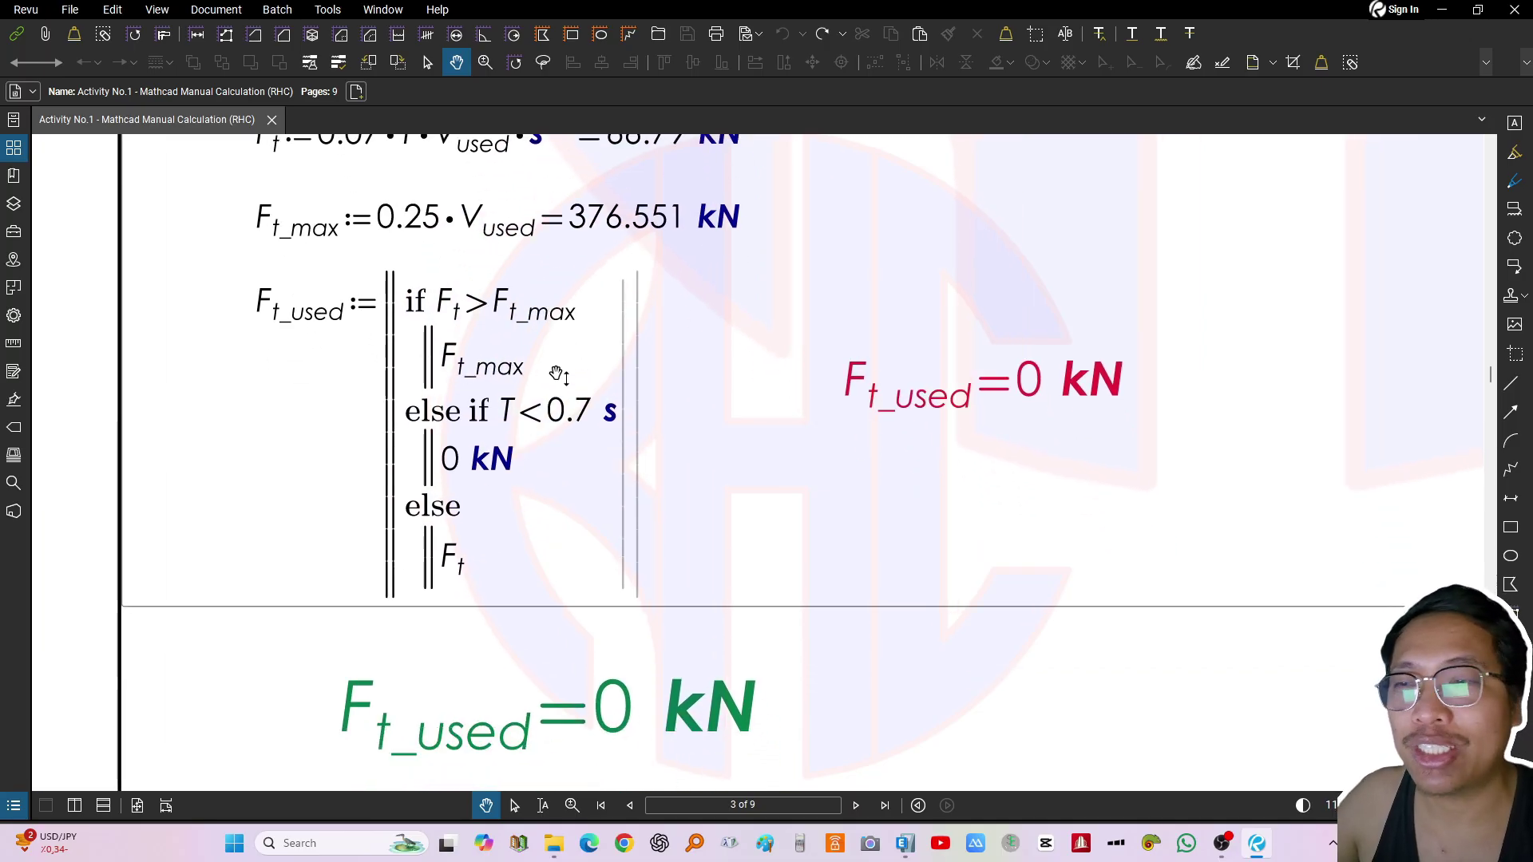
left_click_drag(636, 440, 674, 418)
left_click_drag(773, 367, 760, 393)
left_click_drag(603, 438, 588, 412)
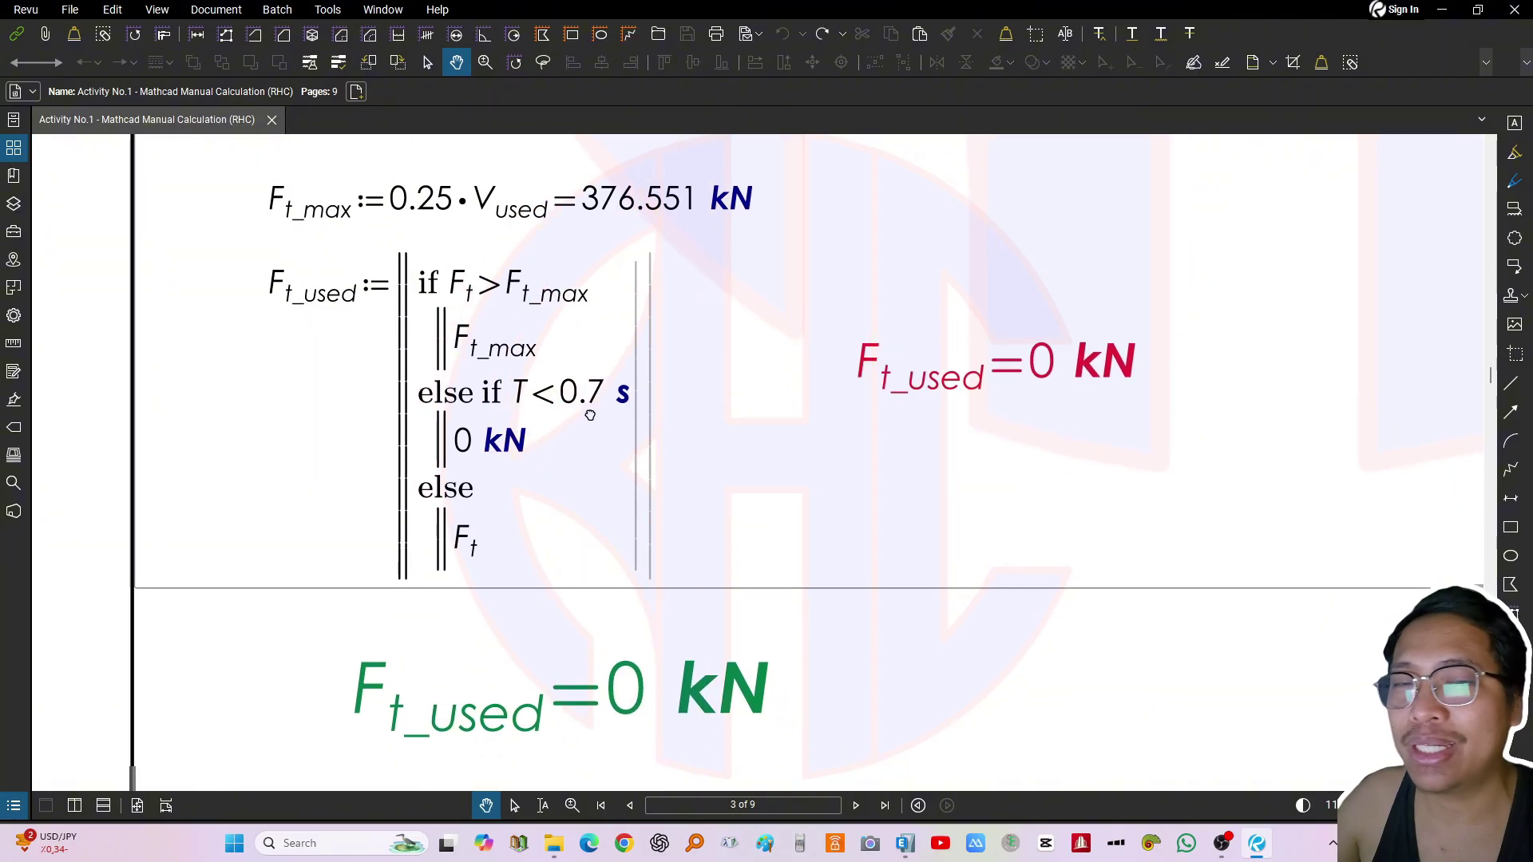
left_click_drag(734, 415, 695, 390)
left_click_drag(957, 366, 856, 451)
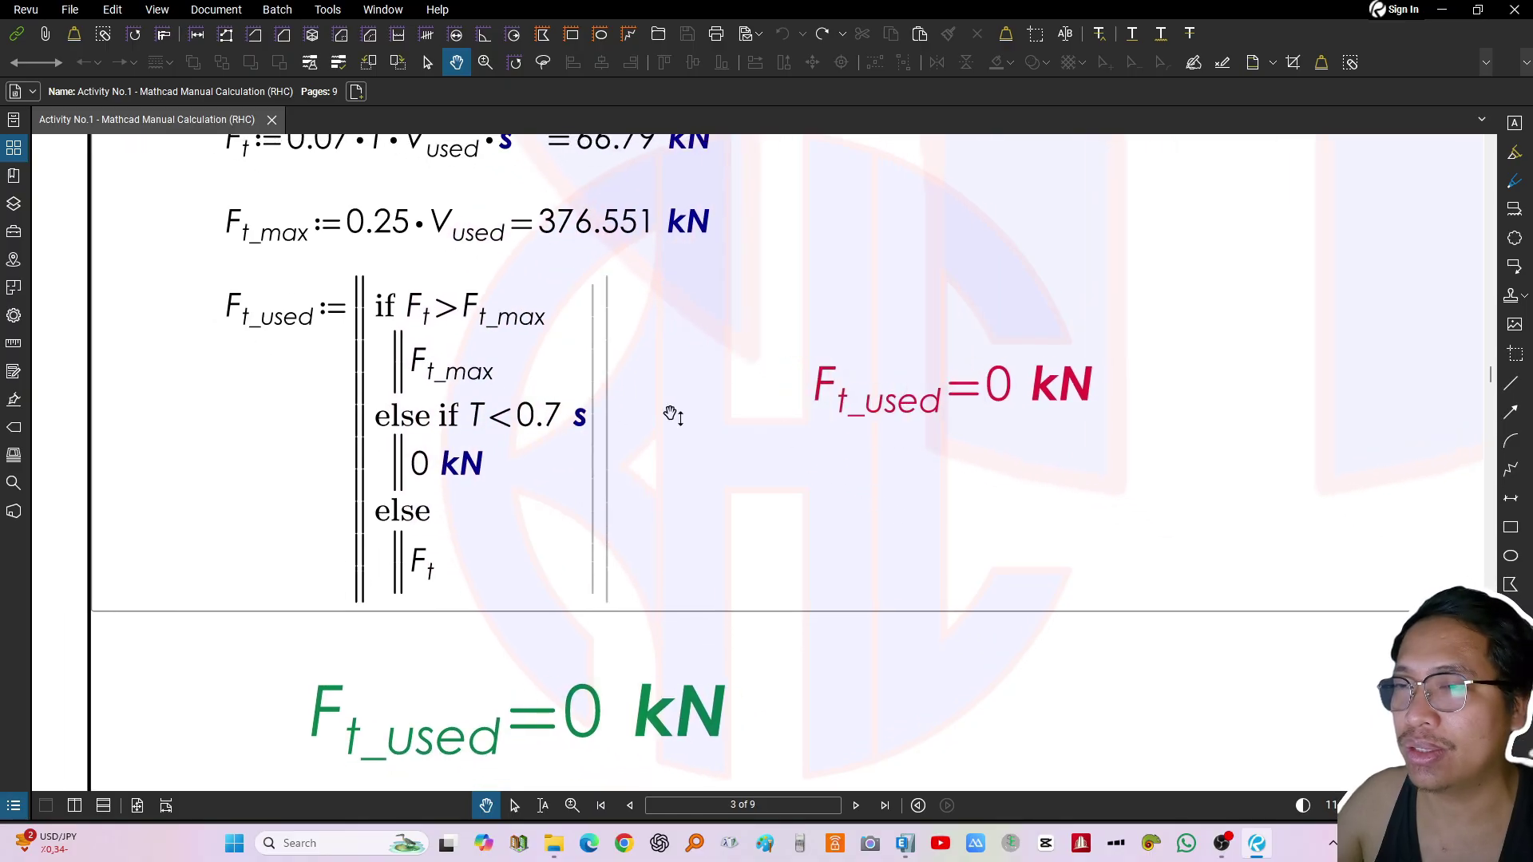
Go to the Lateral force distribution section on page 4 and look over its story force formulas
scroll(592, 435, "down", 3)
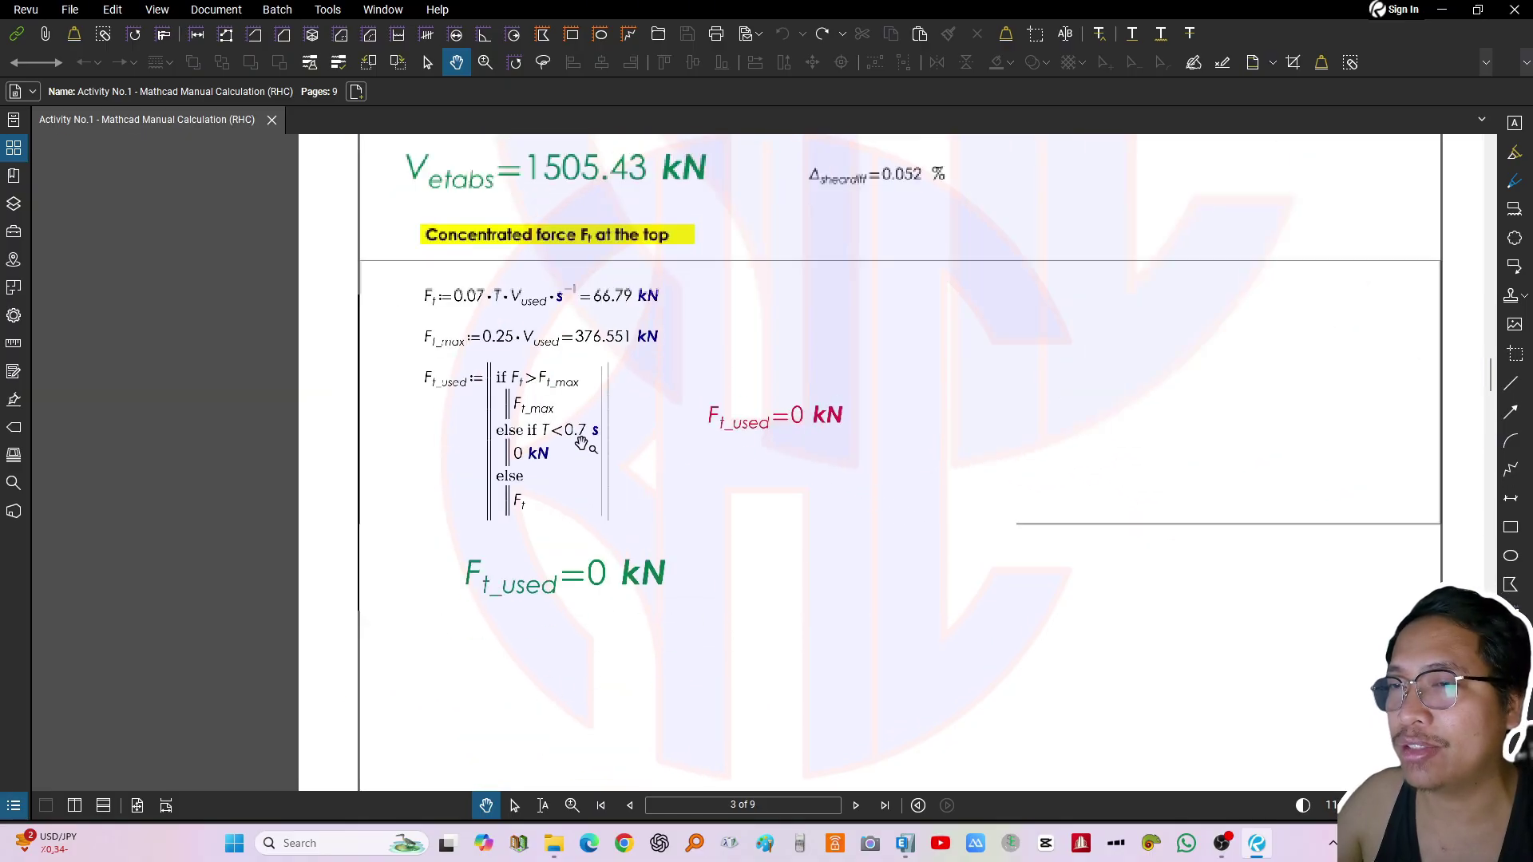
scroll(630, 332, "down", 5)
scroll(656, 432, "up", 1)
scroll(656, 432, "up", 2)
scroll(968, 472, "down", 2)
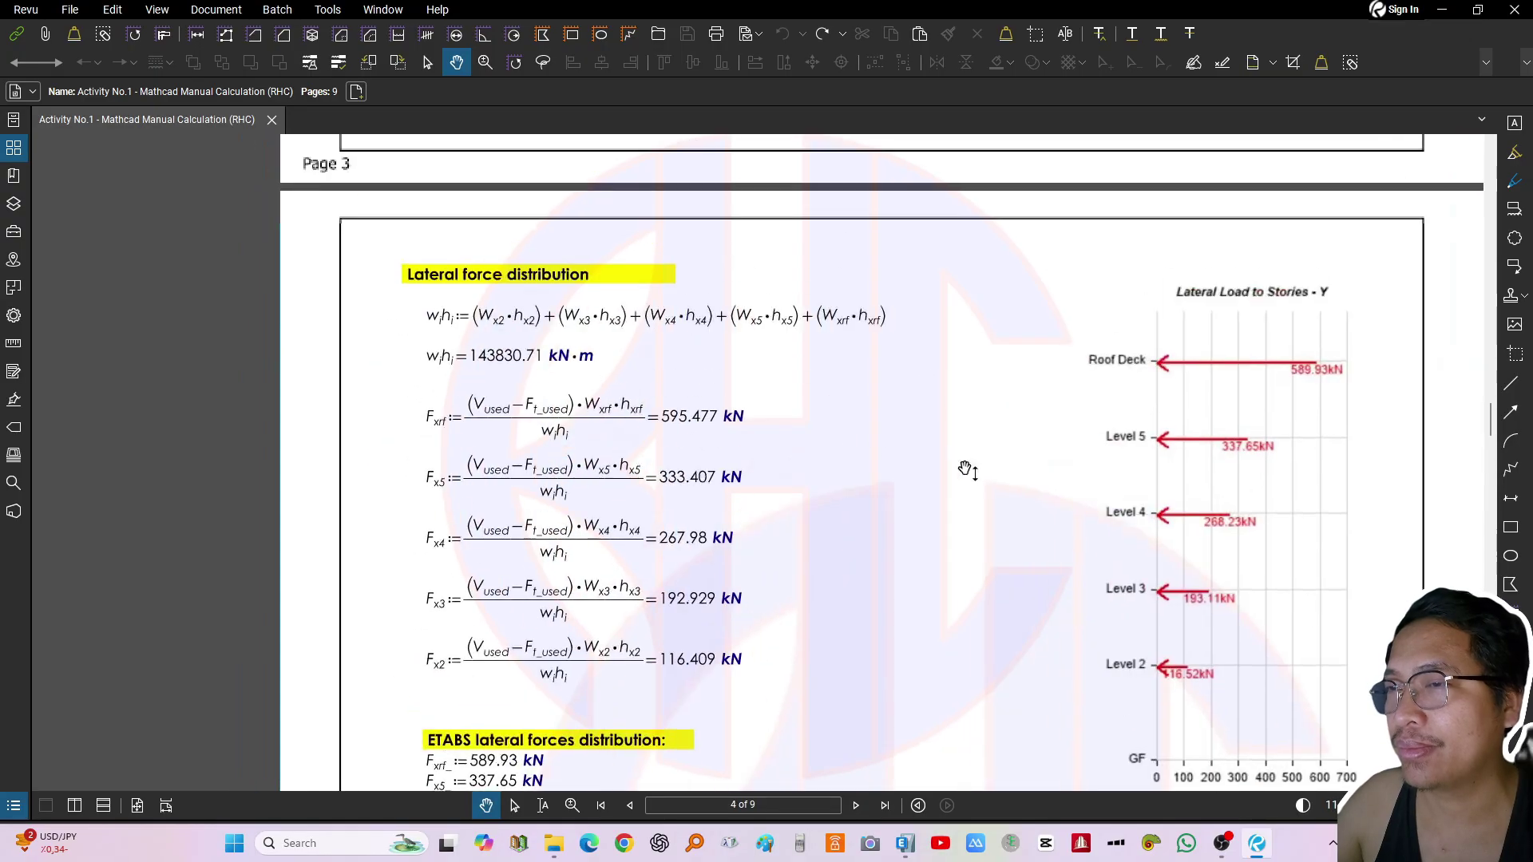
scroll(898, 374, "up", 4)
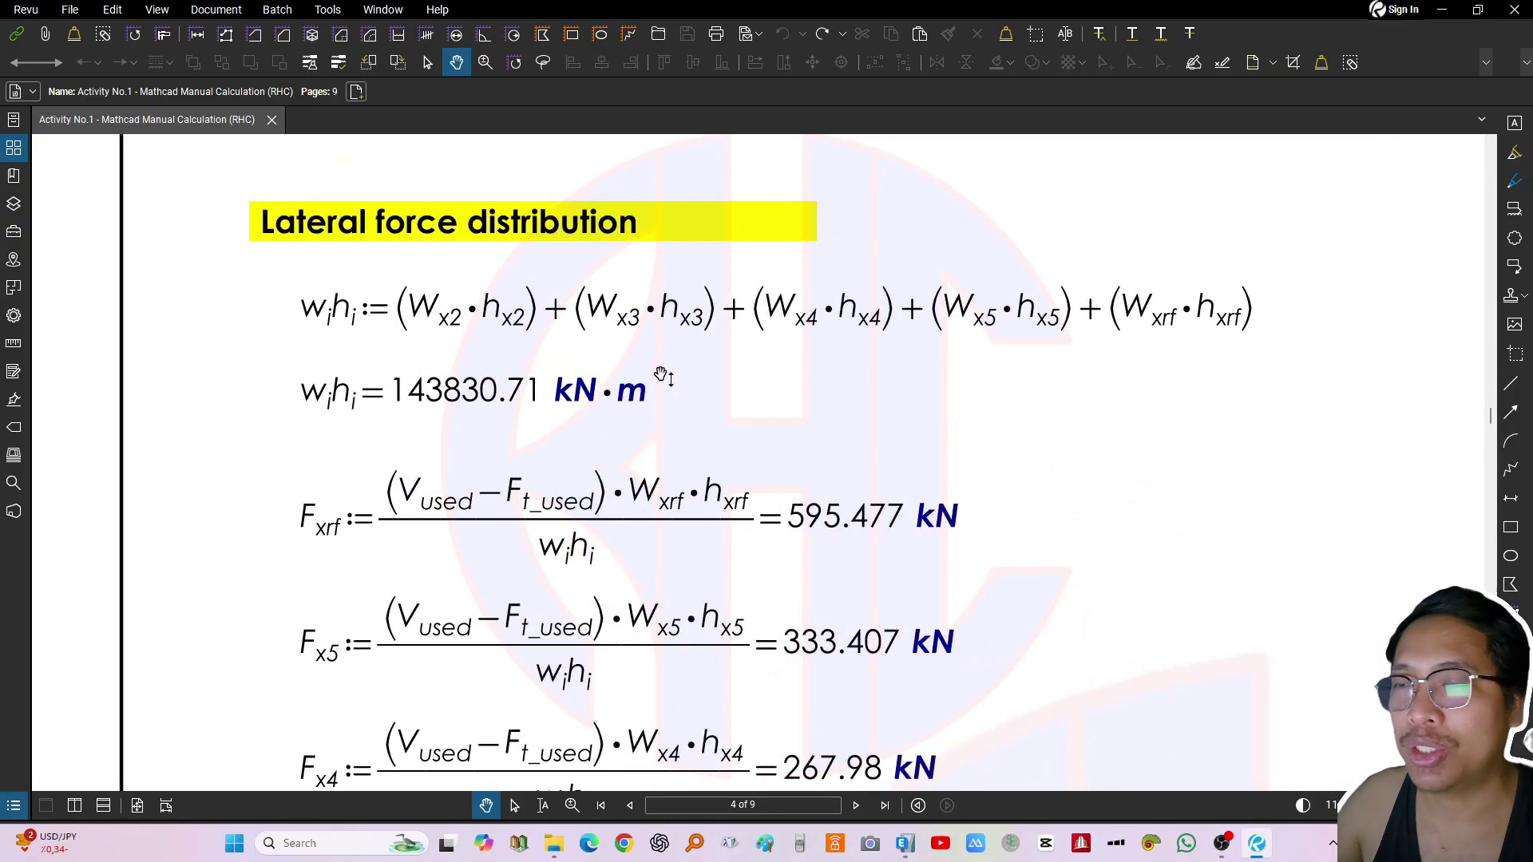
scroll(661, 375, "down", 1)
scroll(788, 349, "down", 1)
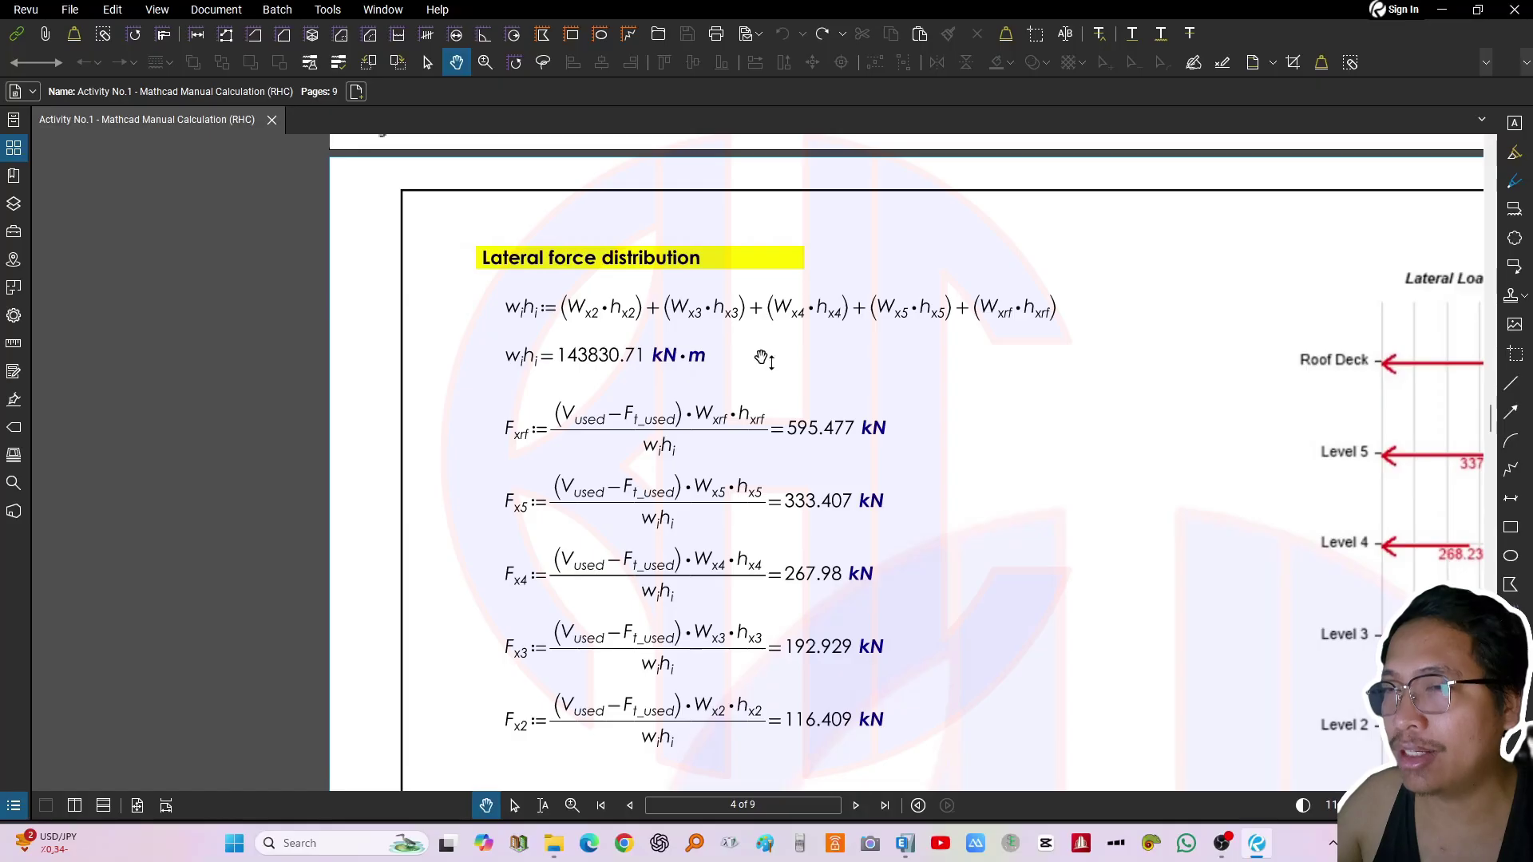
scroll(764, 359, "up", 4)
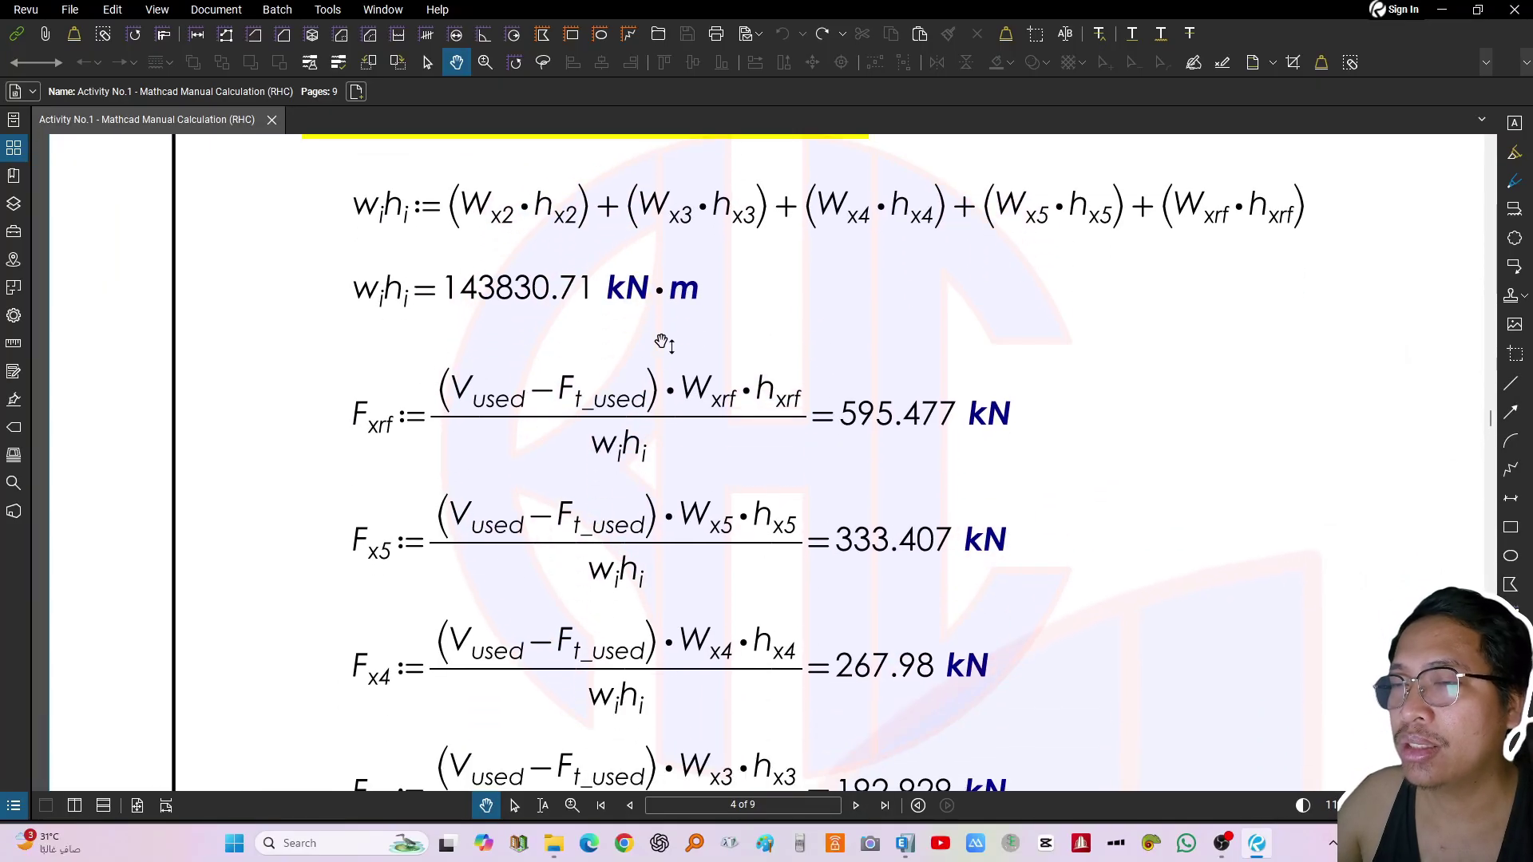
Examine the numerator of the roof deck force formula Fxrf, with its Vused, Ft_used, Wxrf and hxrf terms
left_click_drag(661, 344, 692, 460)
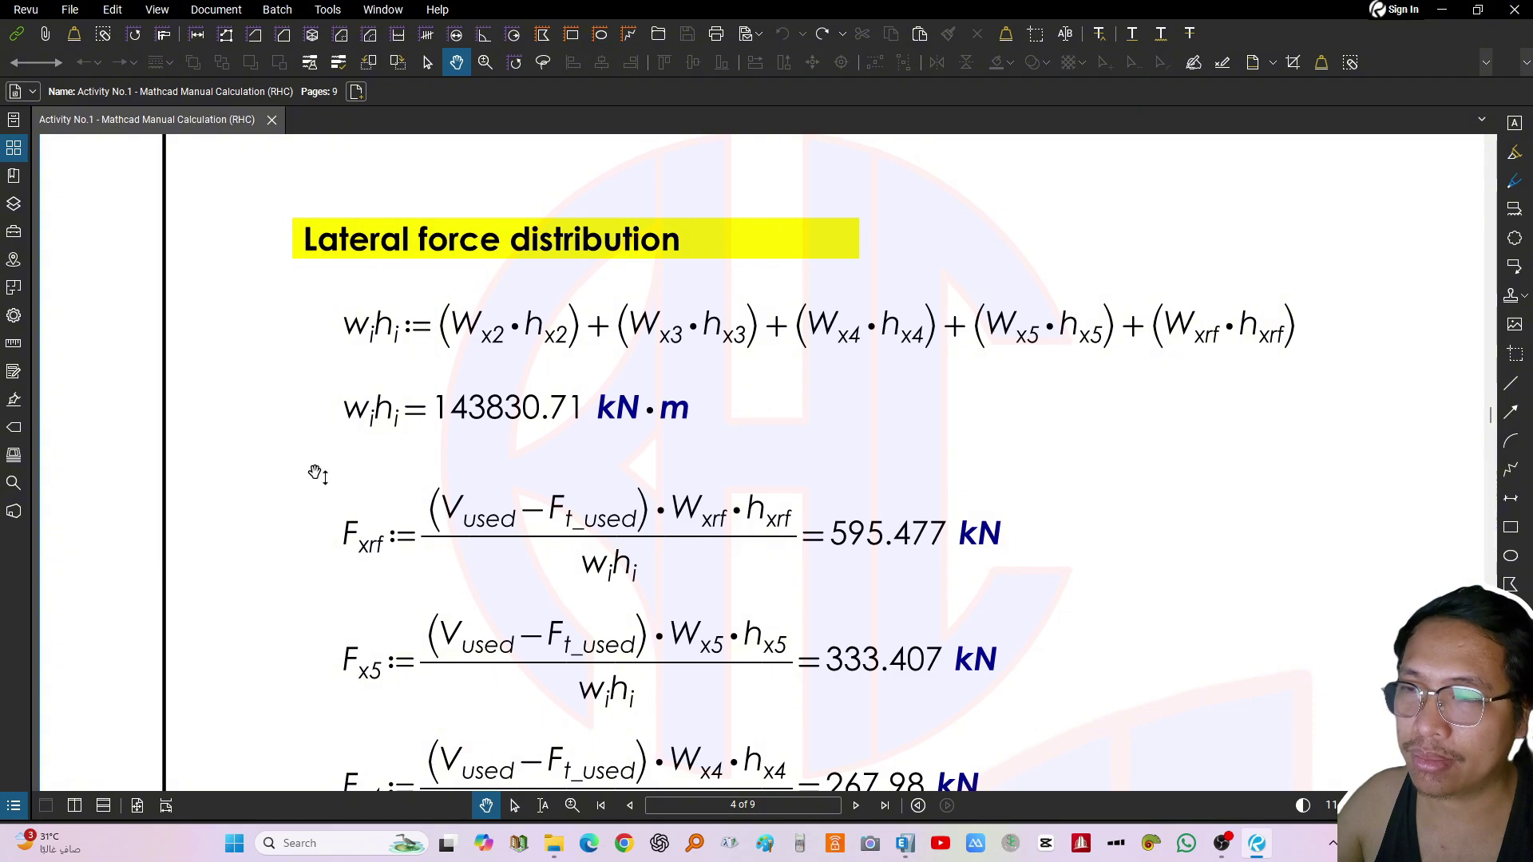
left_click_drag(430, 543, 426, 548)
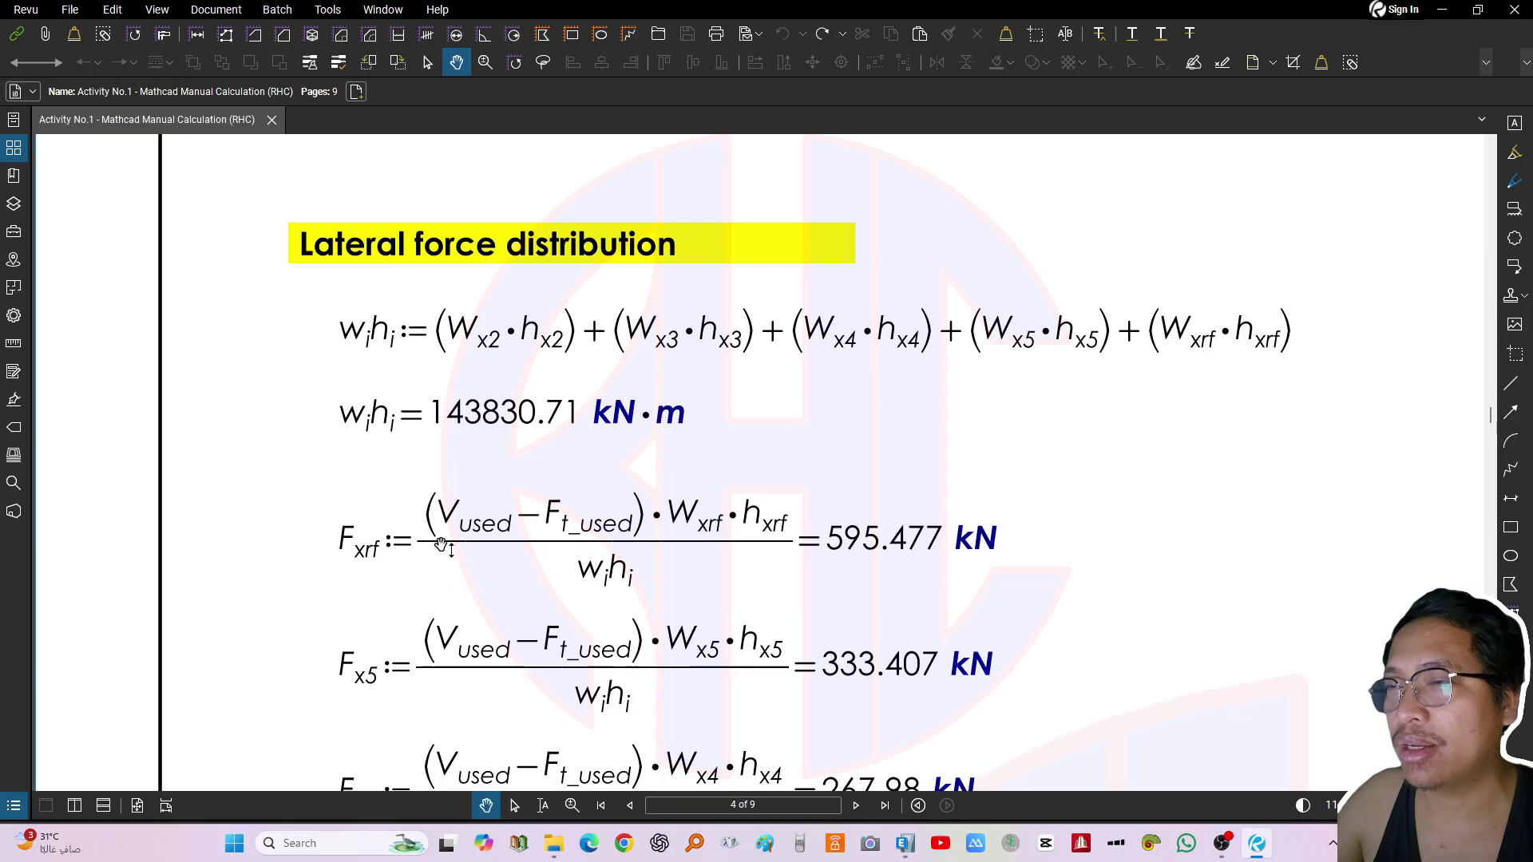
scroll(349, 554, "up", 2)
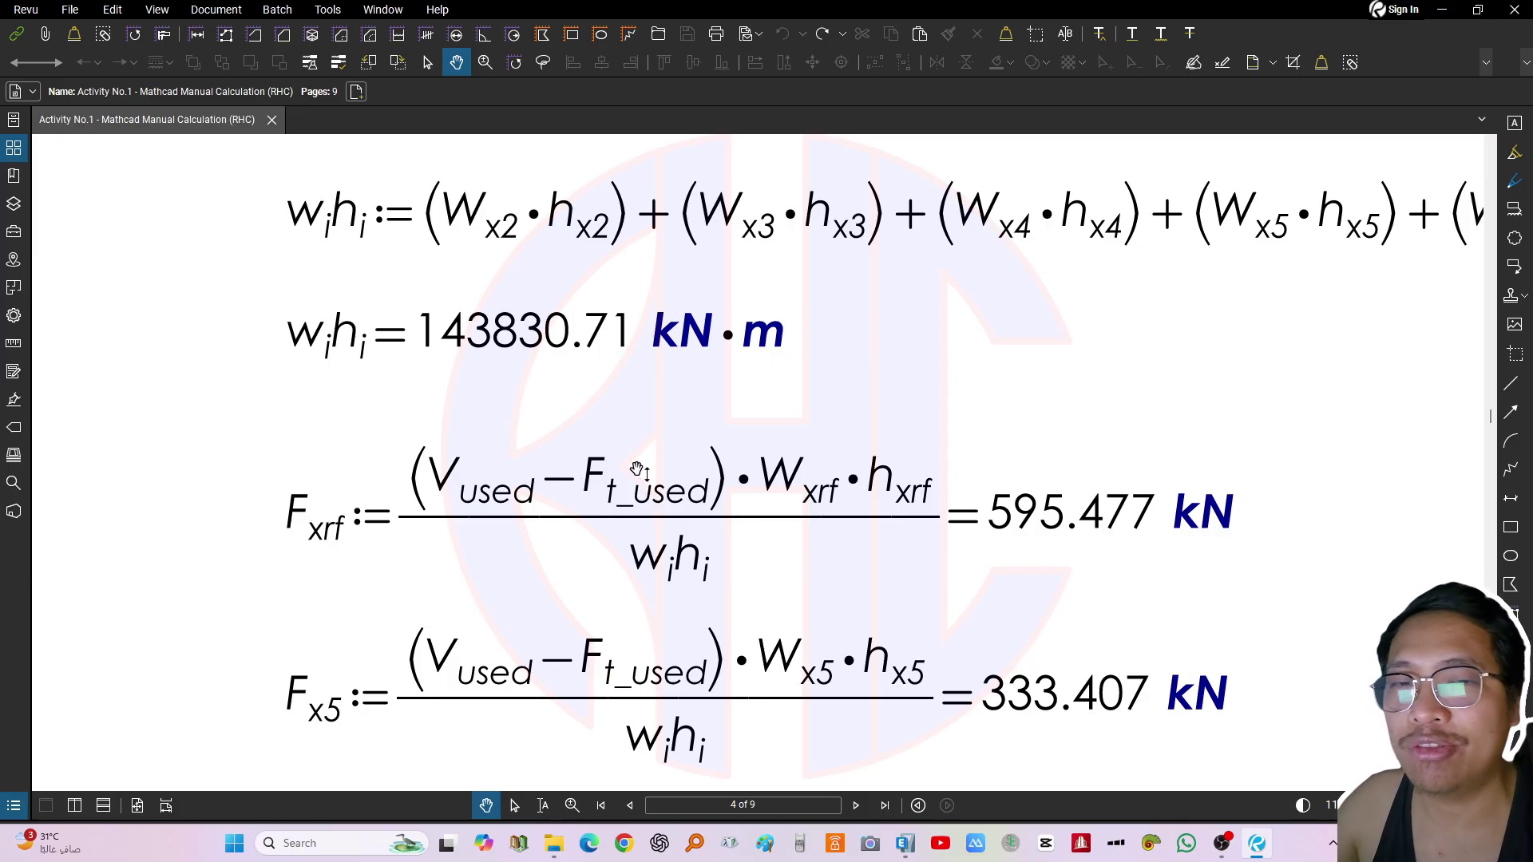
left_click_drag(473, 469, 496, 478)
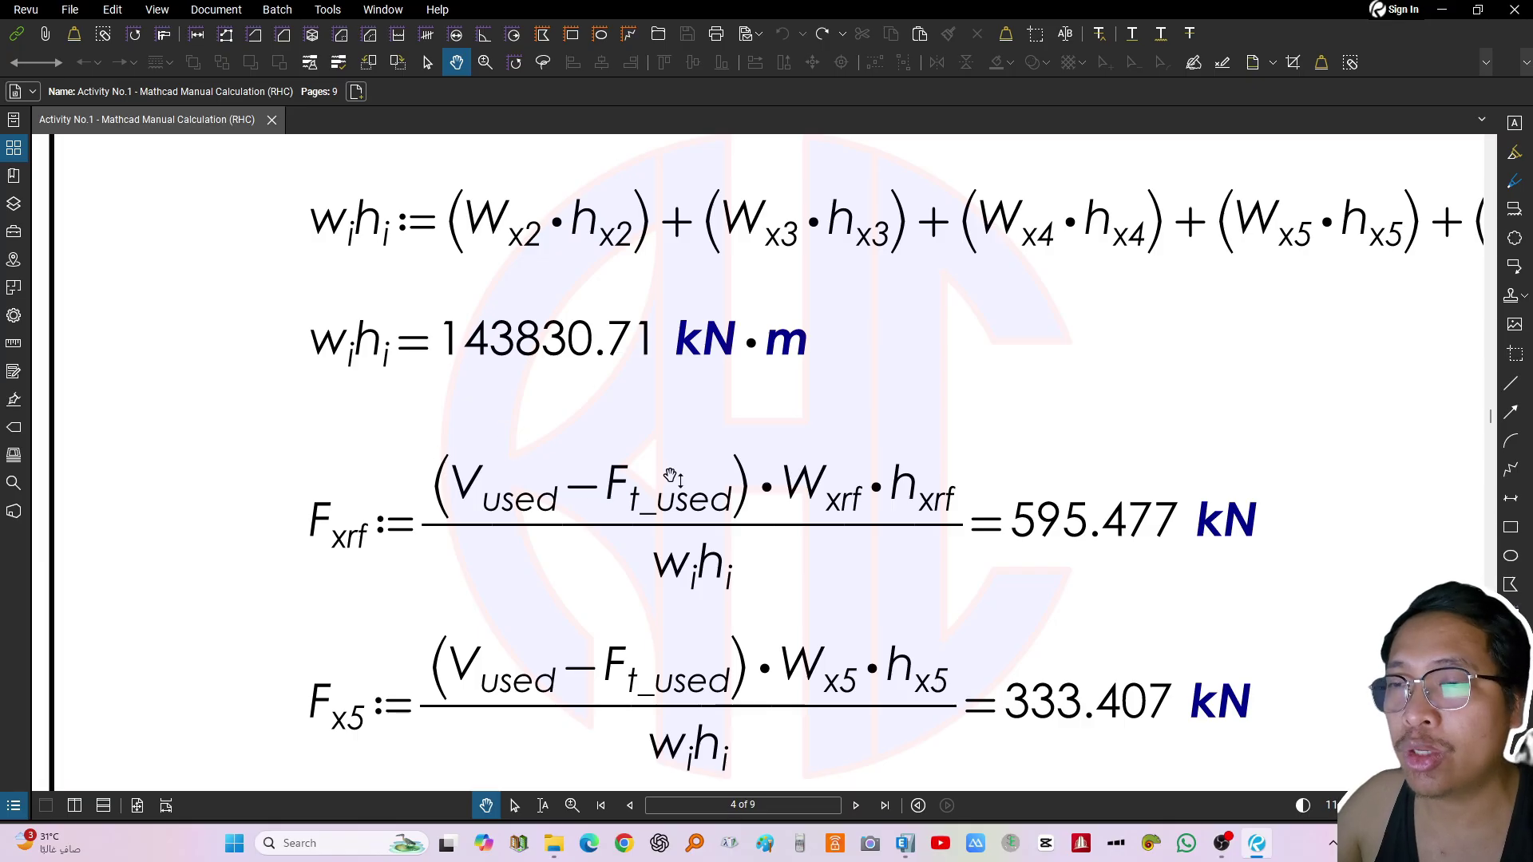
left_click_drag(640, 472, 609, 499)
left_click_drag(805, 456, 679, 493)
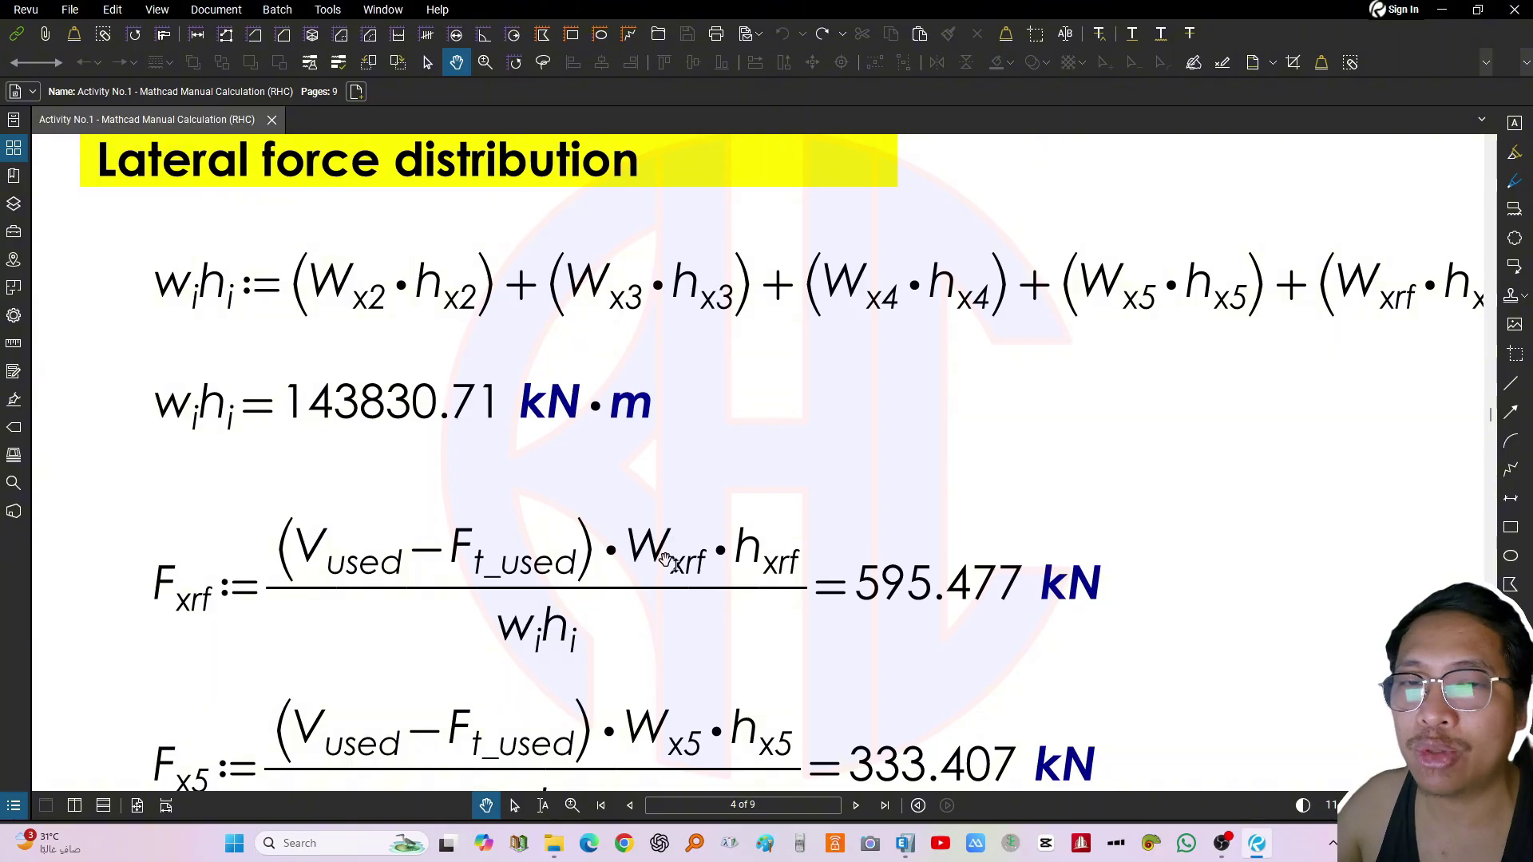
left_click_drag(665, 559, 692, 533)
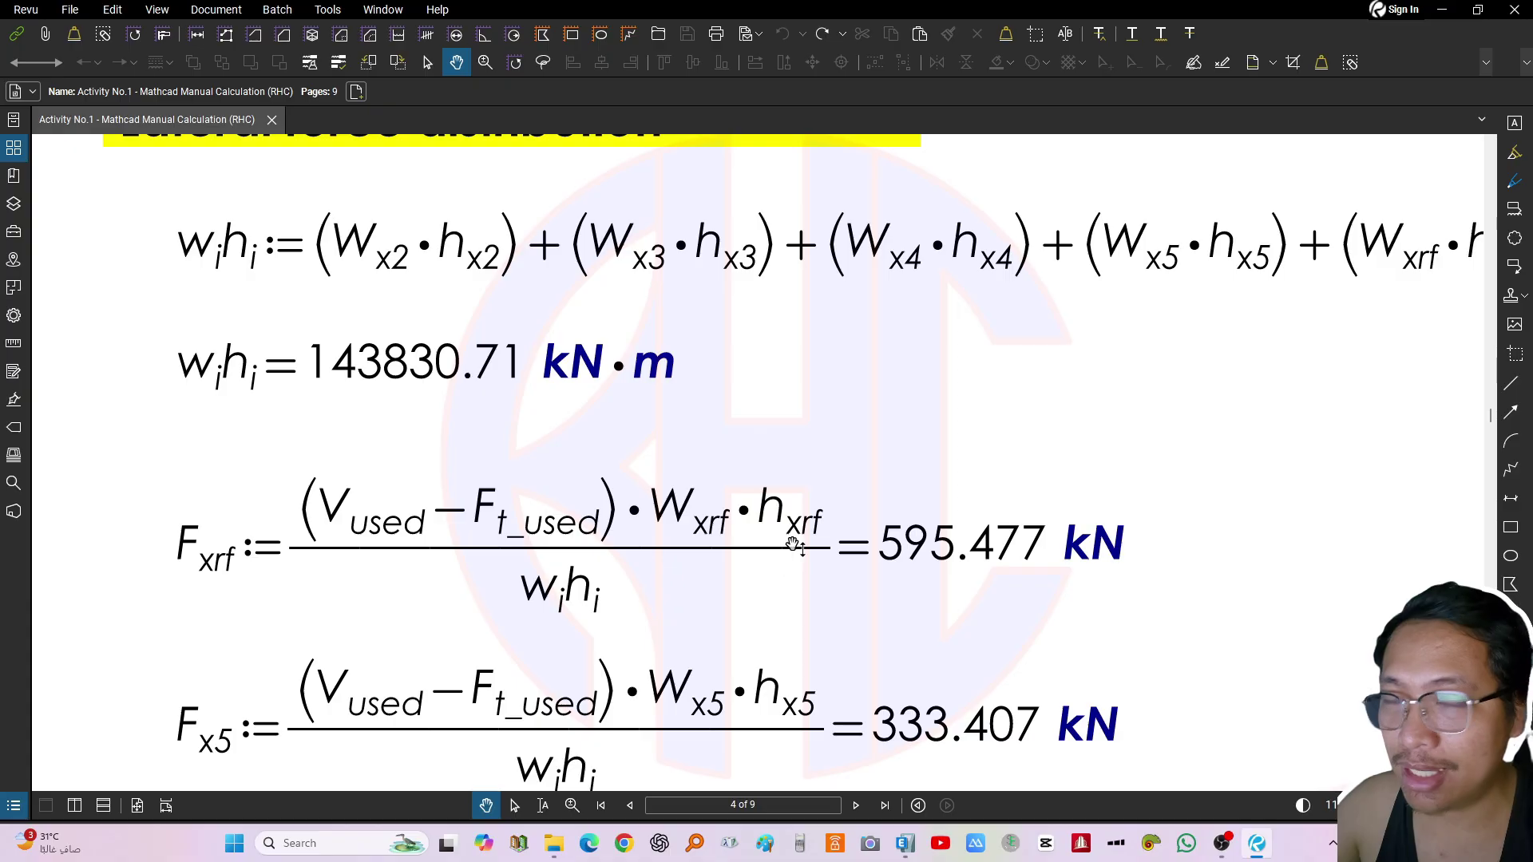
Check the story heights in the transverse Elevation drawing on page 1
scroll(834, 635, "down", 5, "ctrl")
scroll(1107, 483, "up", 10)
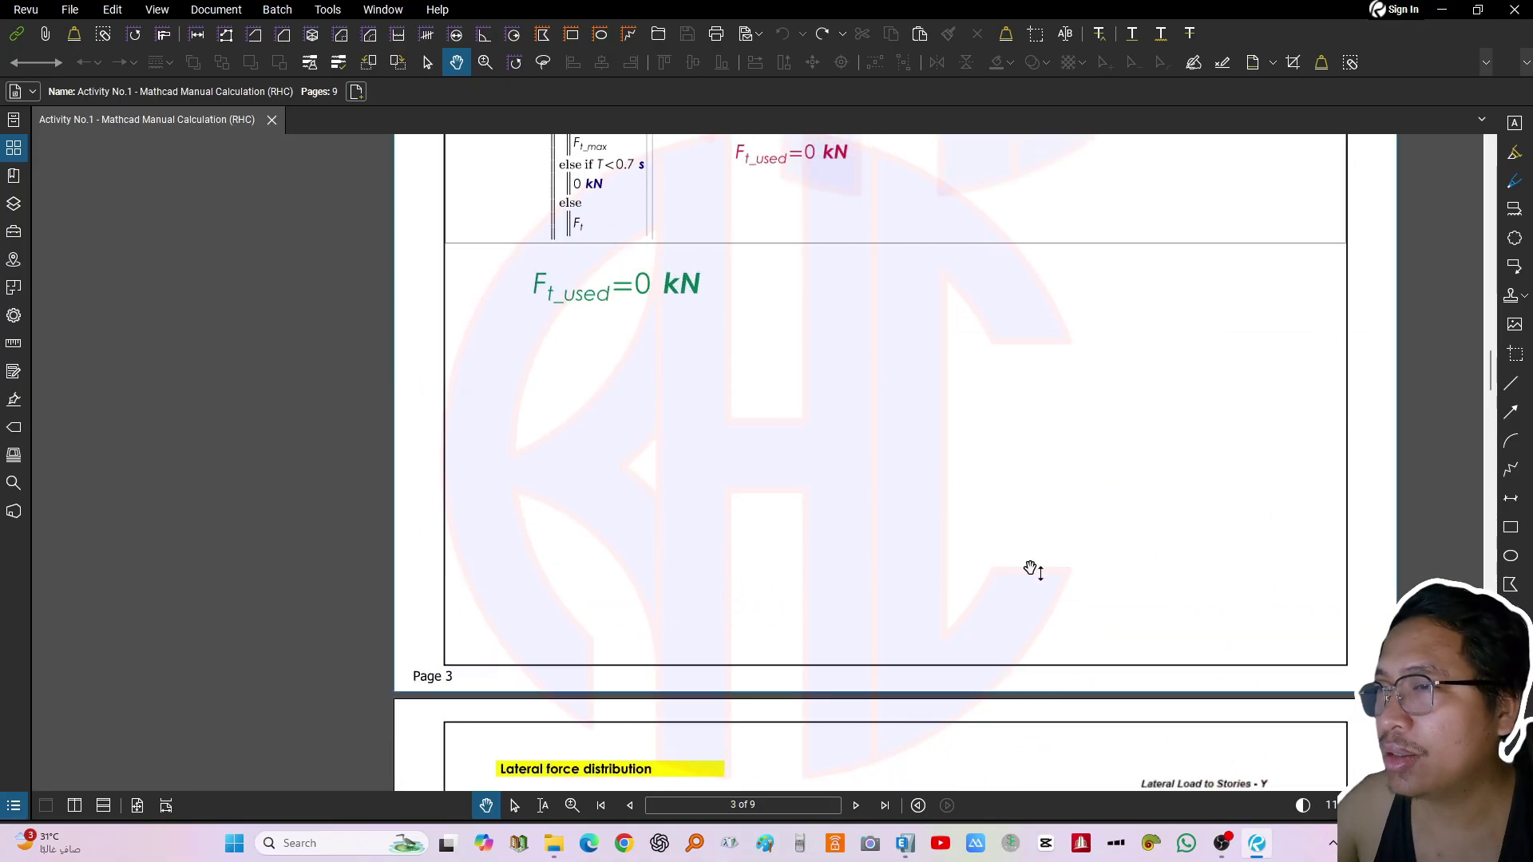
scroll(1031, 571, "up", 20)
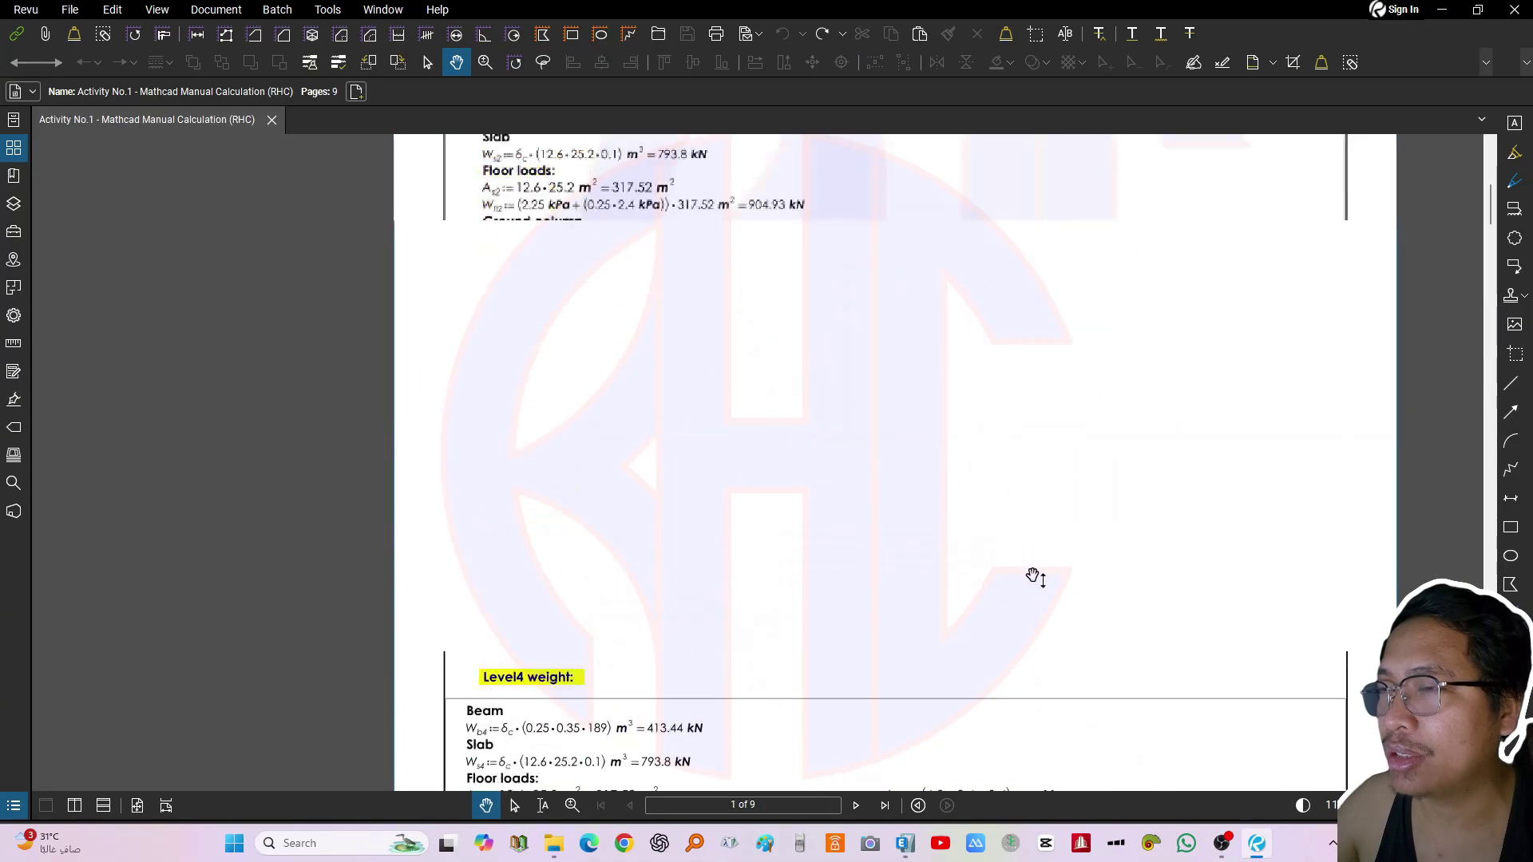
scroll(1039, 589, "up", 10, "ctrl")
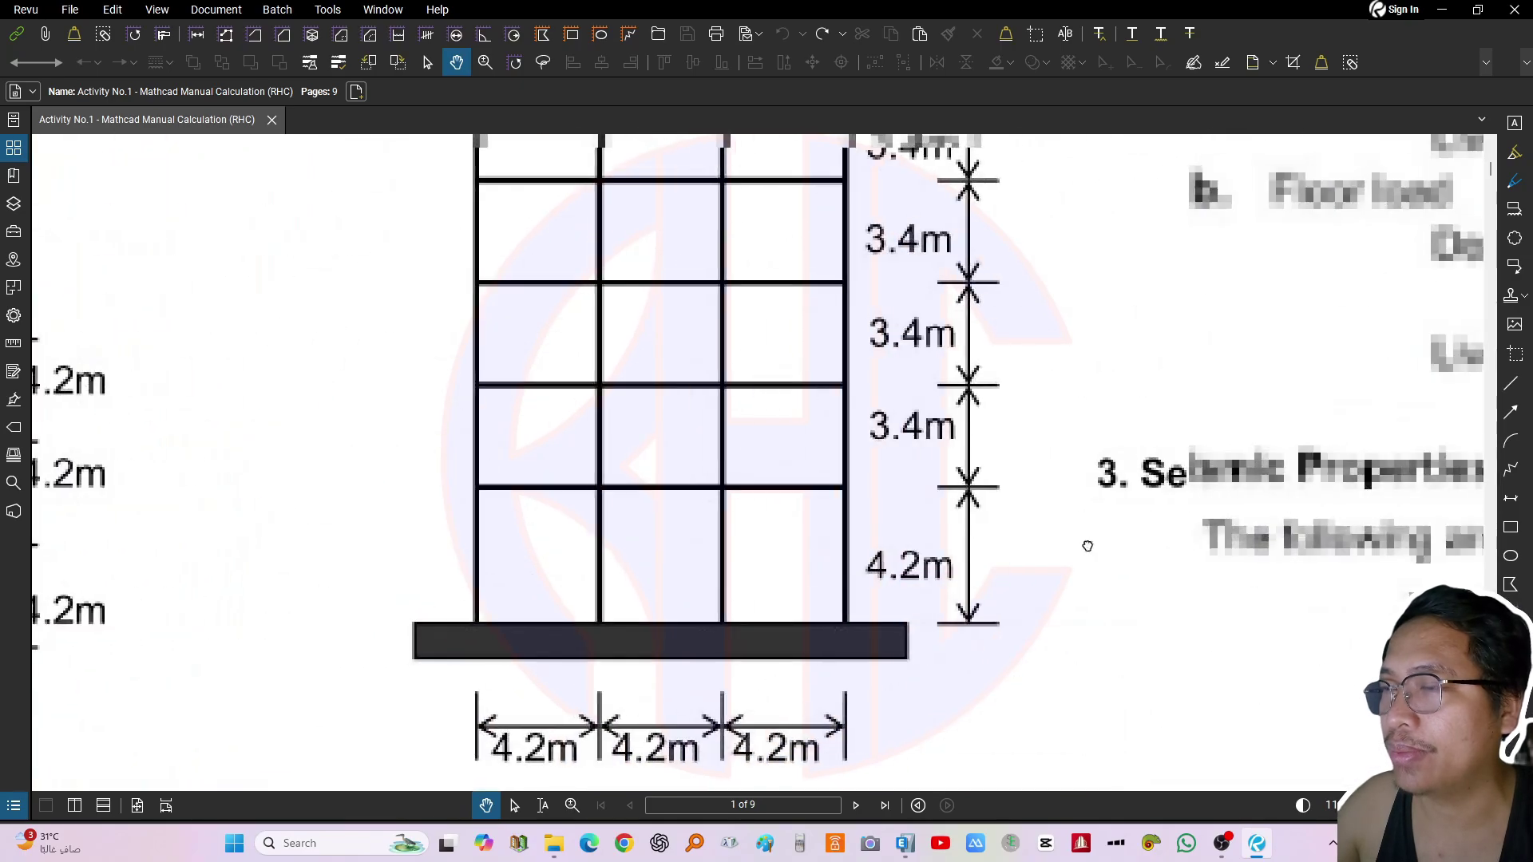
scroll(967, 545, "down", 4)
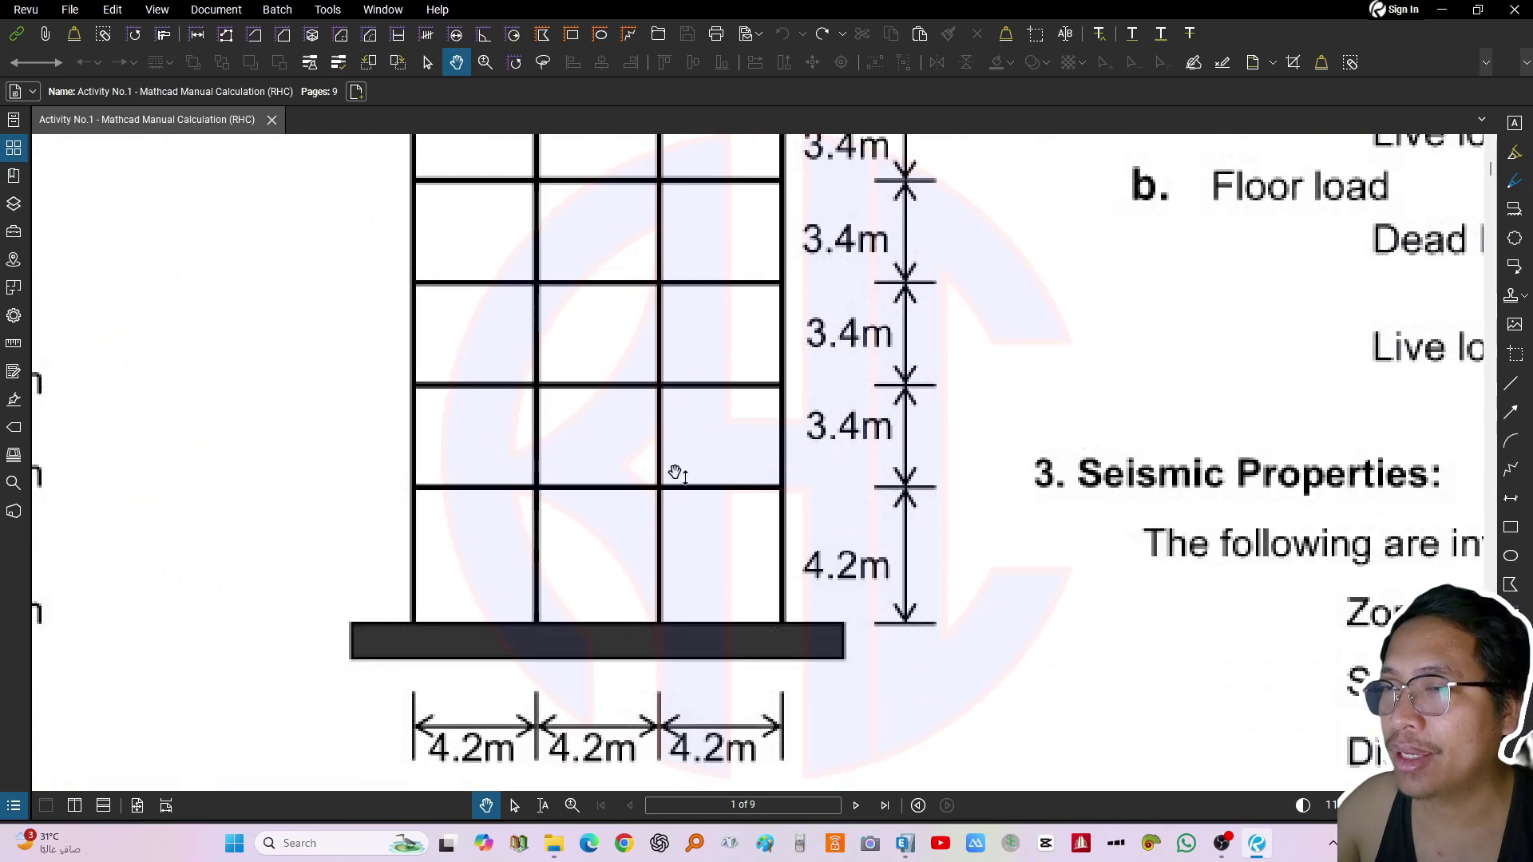
scroll(876, 571, "up", 1)
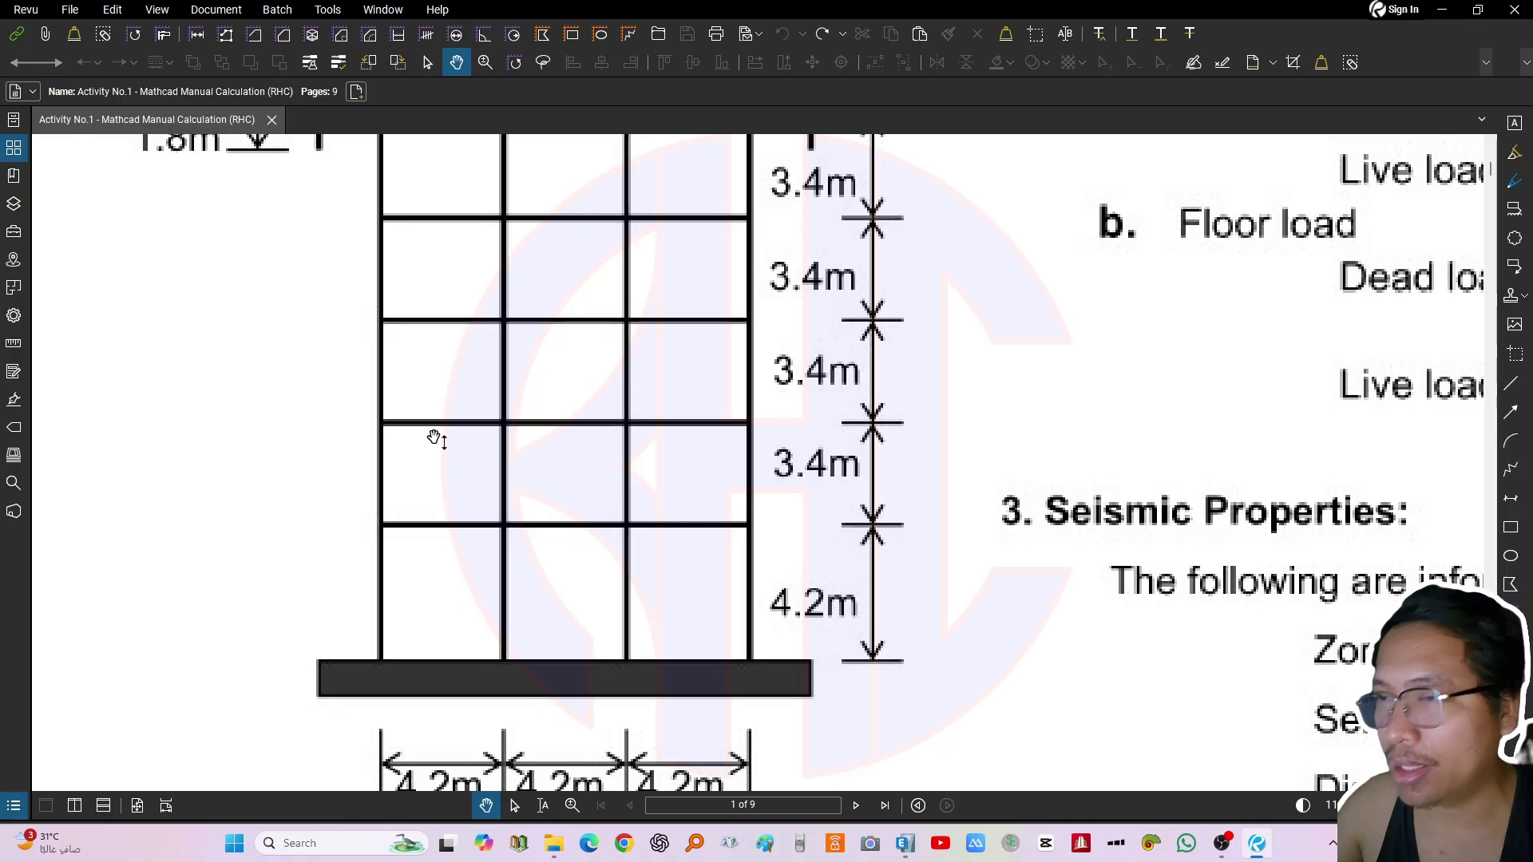
mouse_move(823, 474)
left_mouse_down()
mouse_move(819, 511)
mouse_move(818, 466)
left_mouse_up()
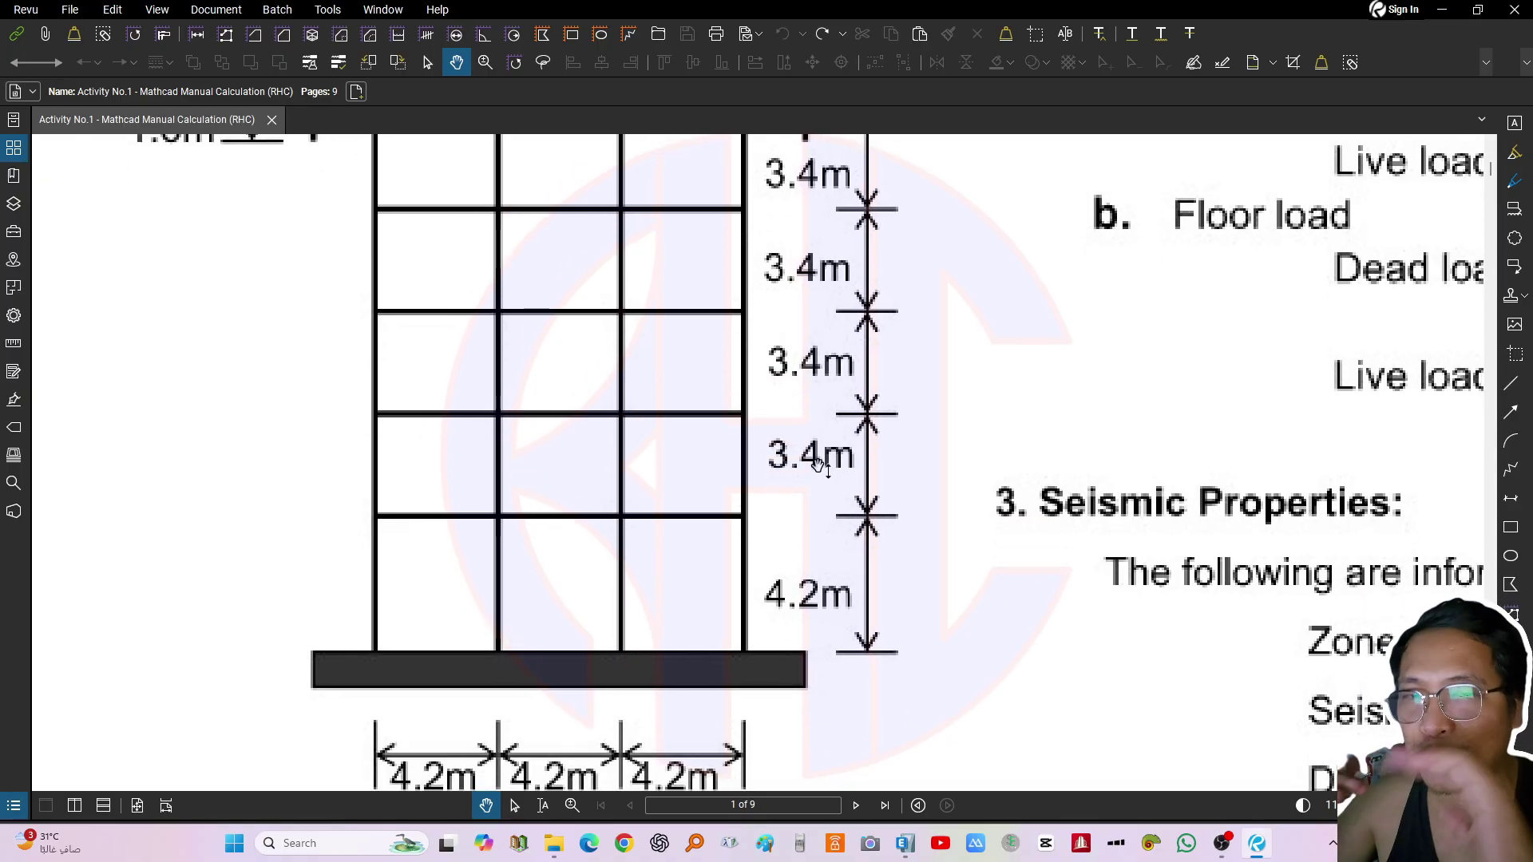
scroll(968, 448, "down", 4, "ctrl")
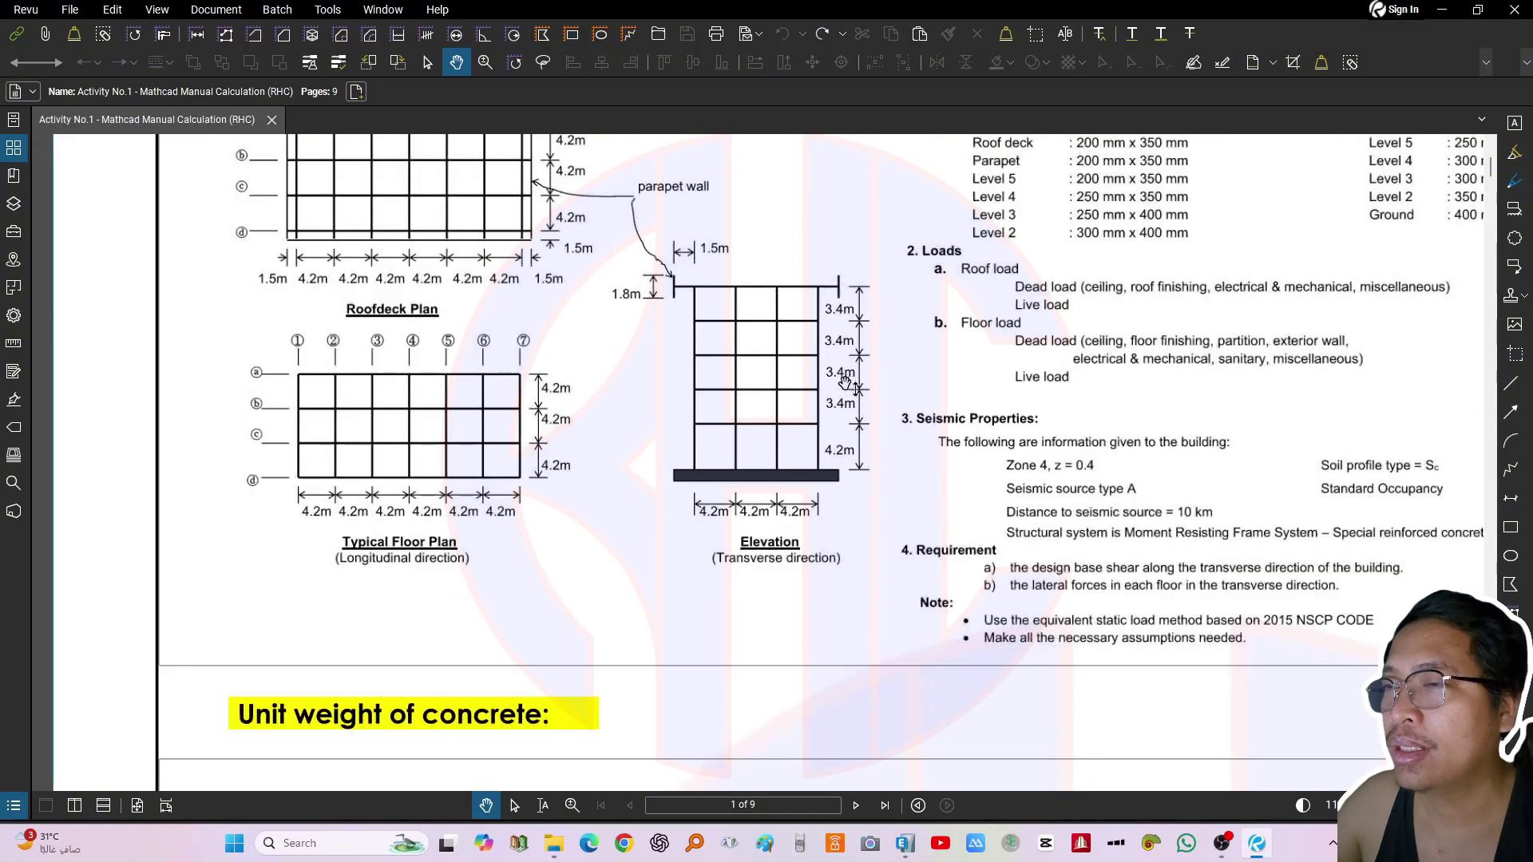
scroll(840, 413, "up", 3, "ctrl")
scroll(842, 413, "up", 3, "ctrl")
scroll(851, 361, "down", 6, "ctrl")
Return to Lateral force distribution on page 4 and examine the wihi denominator of the Fxrf formula
scroll(852, 361, "down", 15)
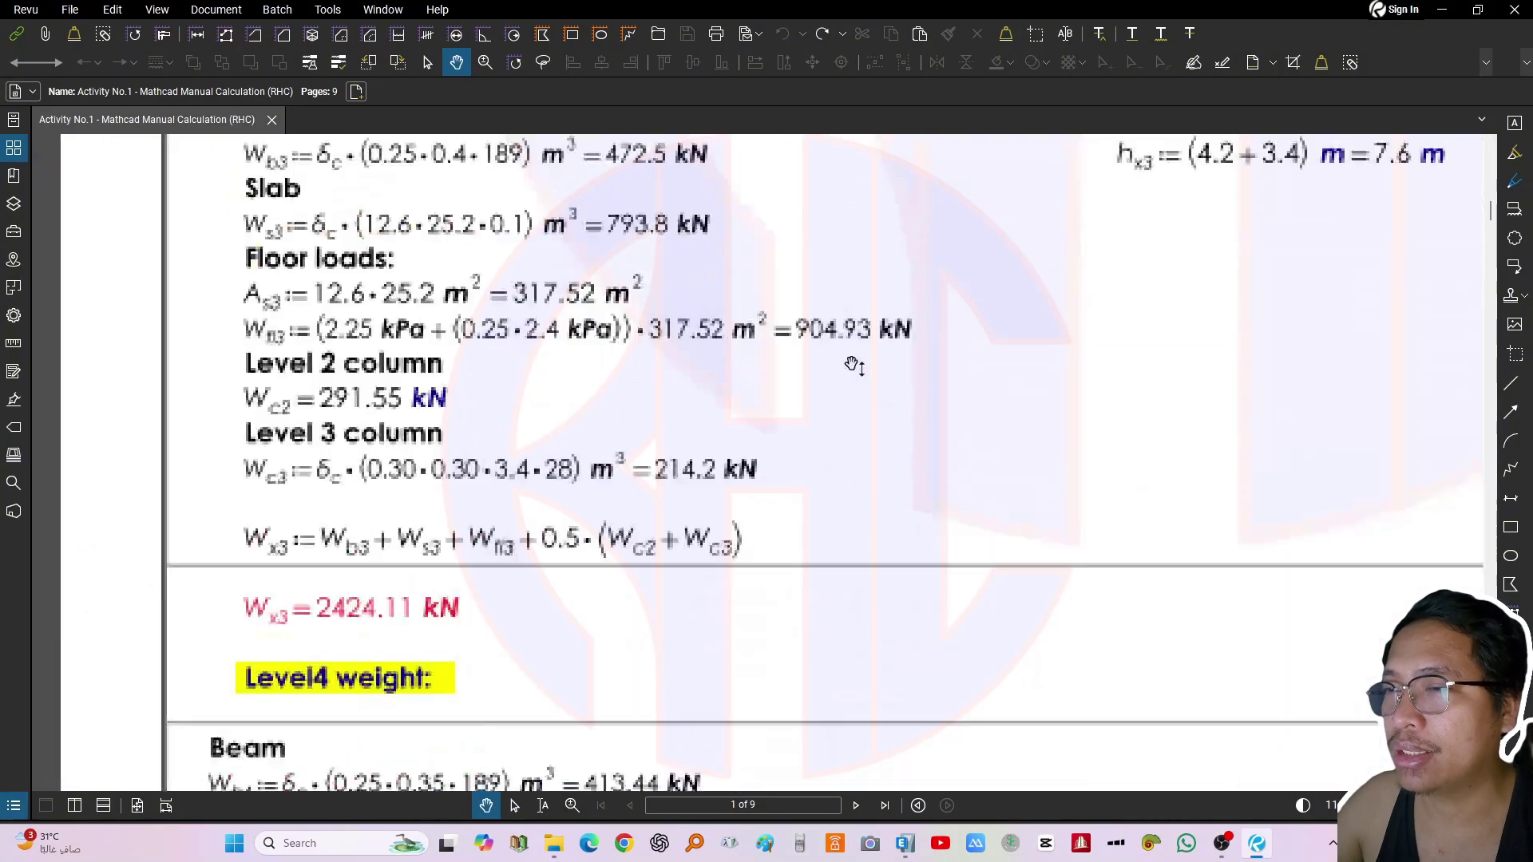
scroll(853, 362, "down", 20)
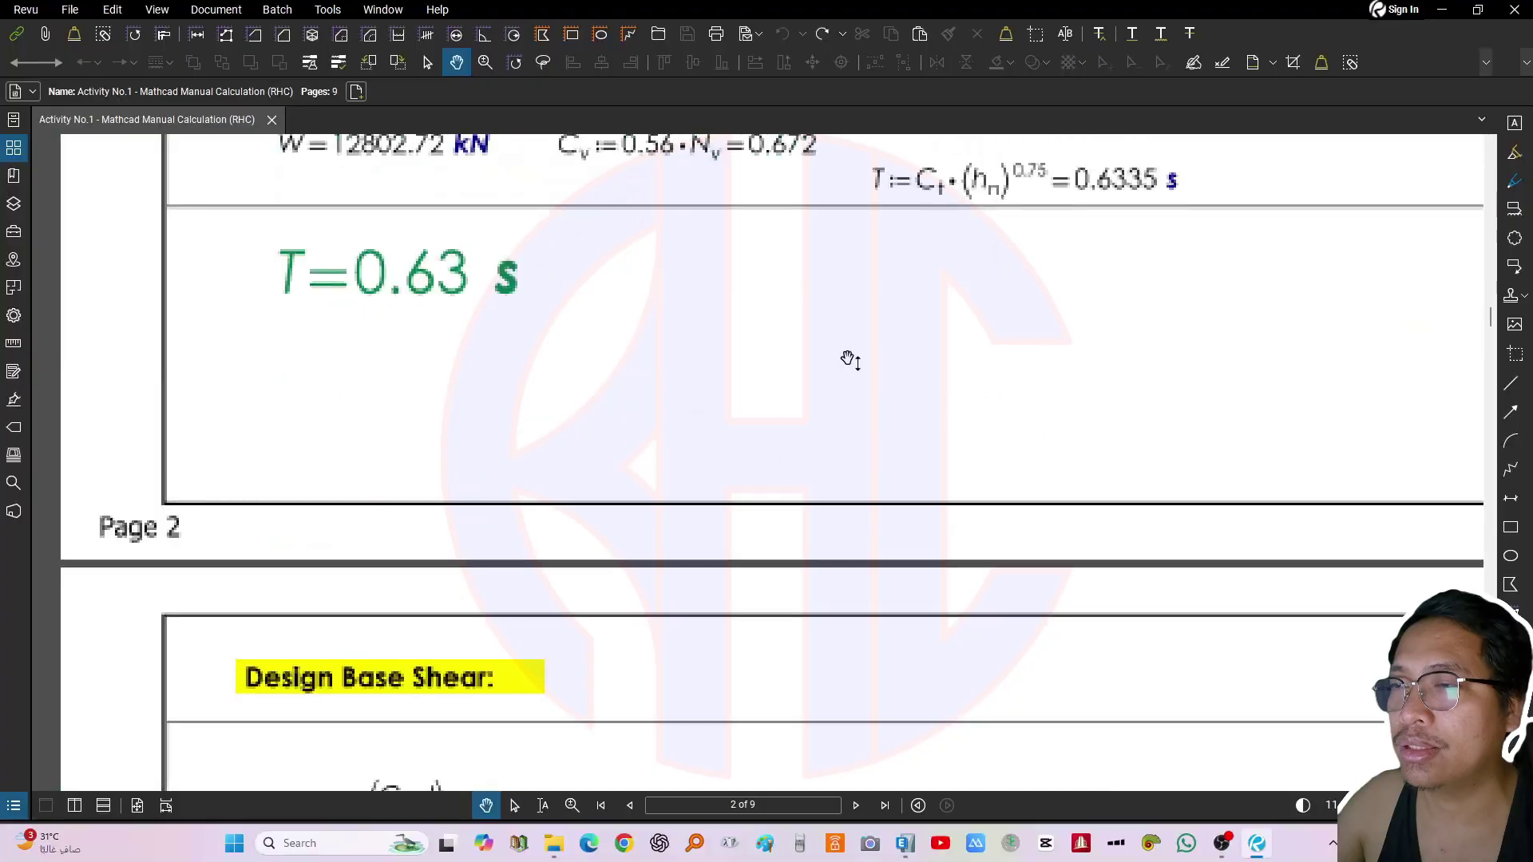
scroll(852, 363, "down", 20)
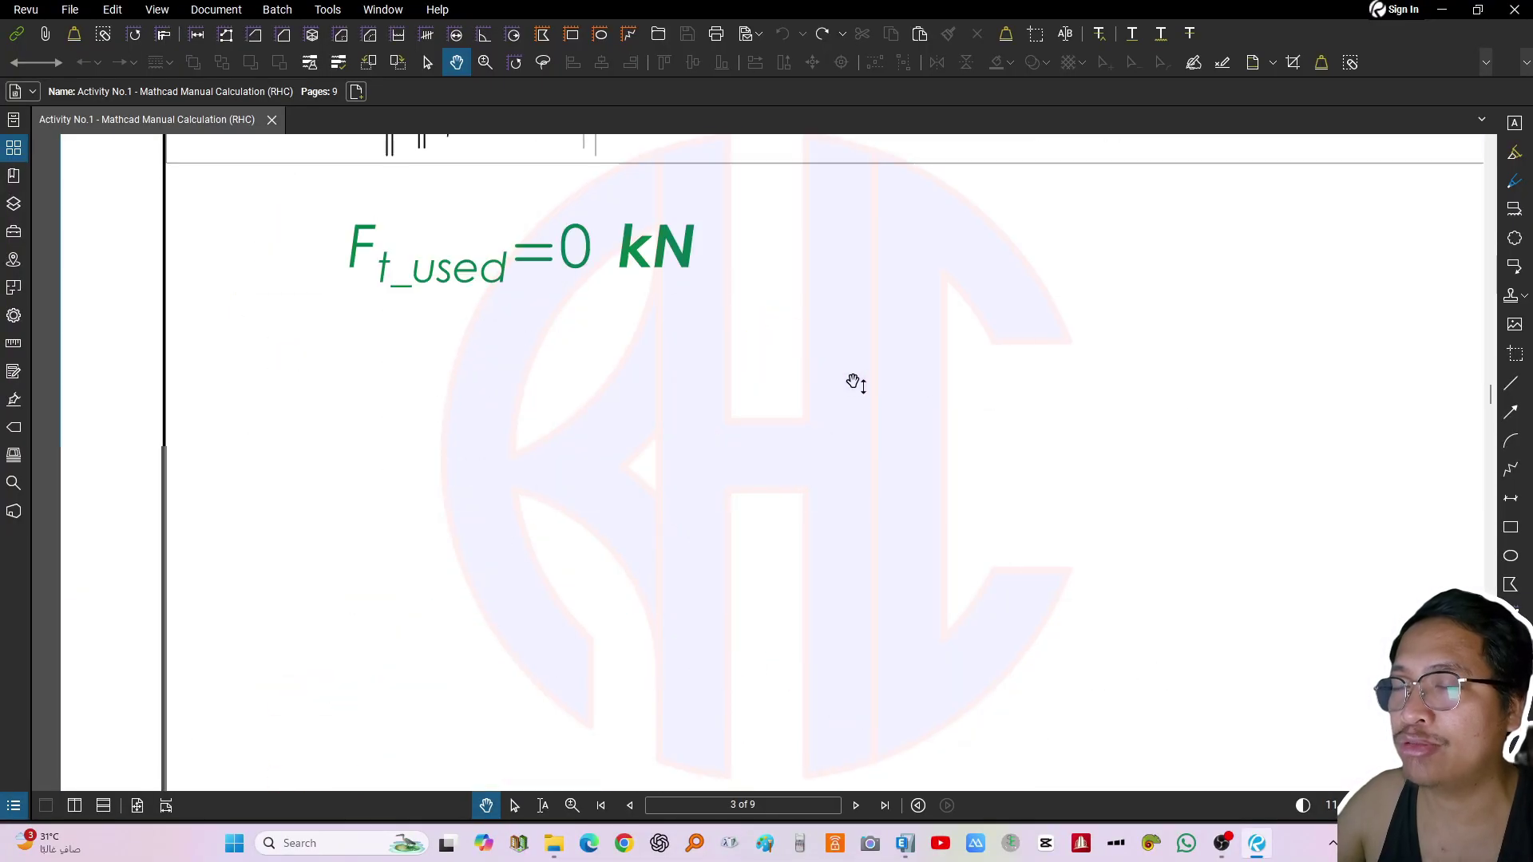
scroll(851, 385, "down", 5)
scroll(919, 399, "up", 5)
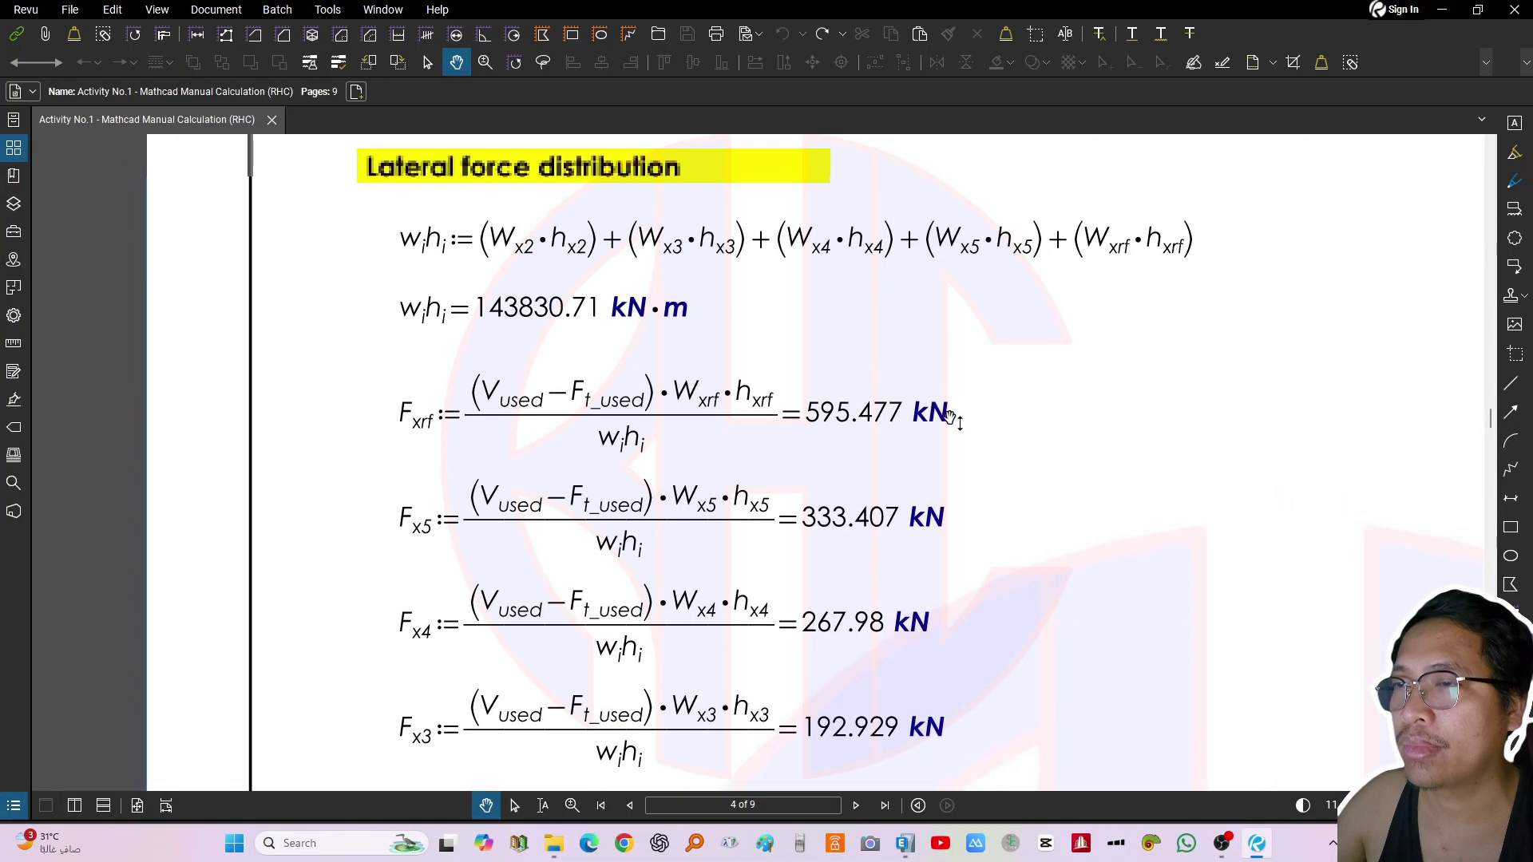
scroll(958, 411, "up", 2, "ctrl")
scroll(924, 411, "up", 4, "ctrl")
scroll(867, 435, "down", 2, "ctrl")
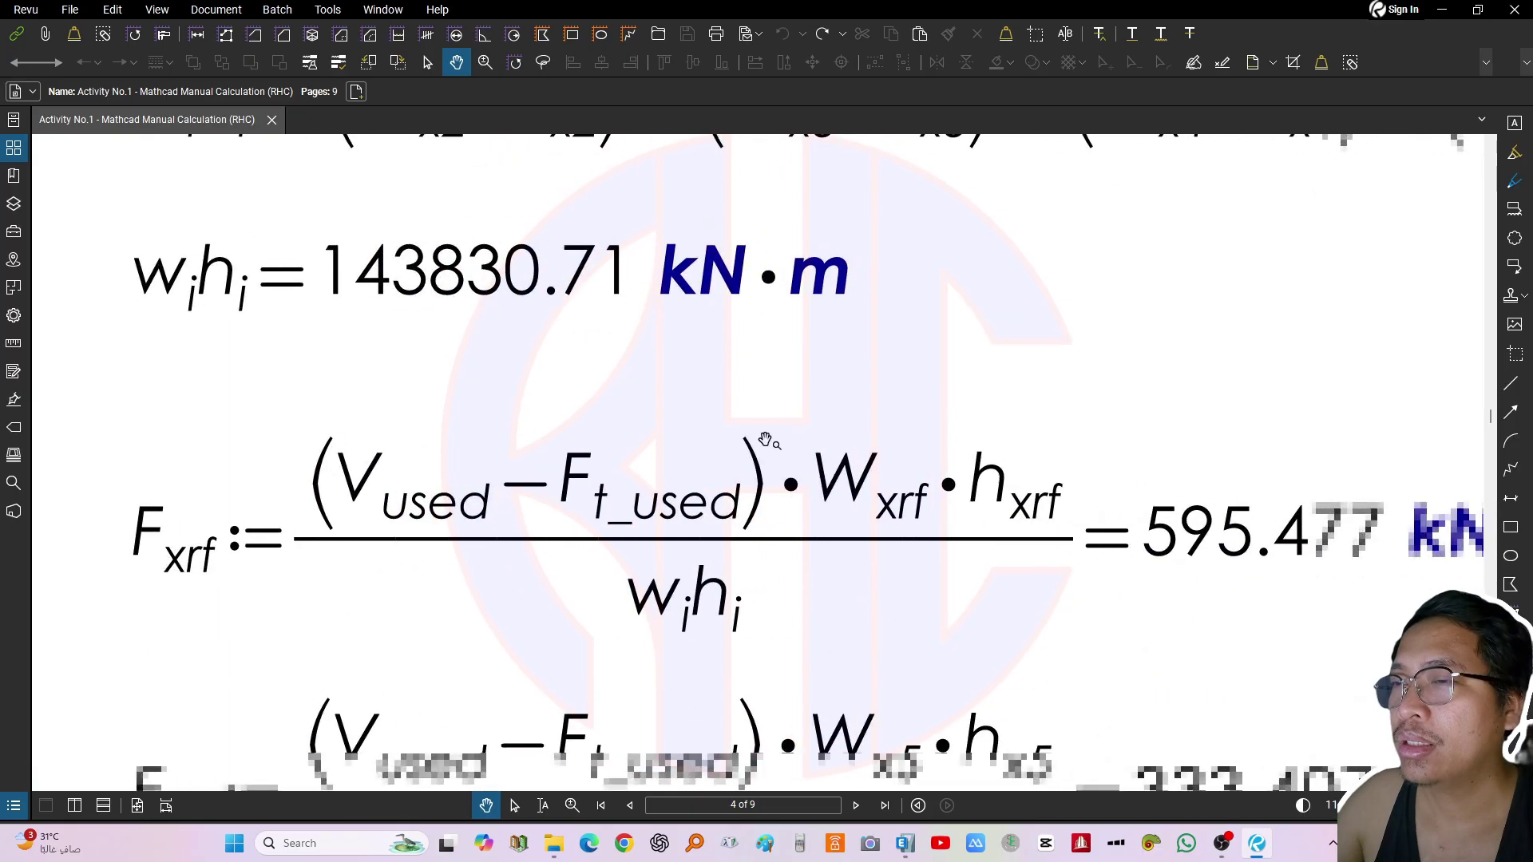
left_click_drag(711, 419, 698, 449)
left_click_drag(804, 286, 710, 395)
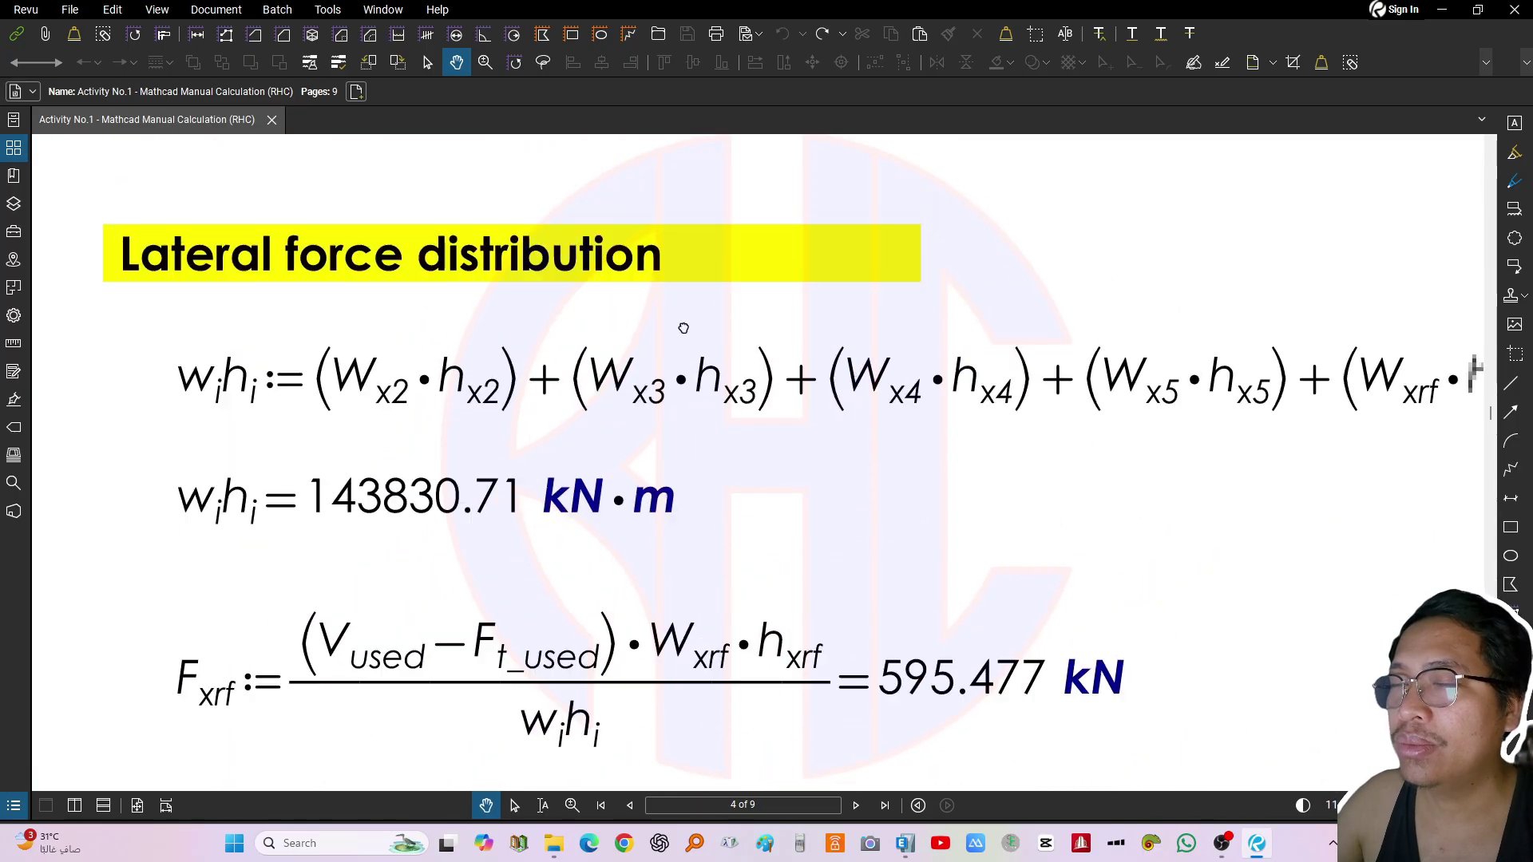
left_click_drag(736, 513, 750, 343)
scroll(596, 577, "down", 1)
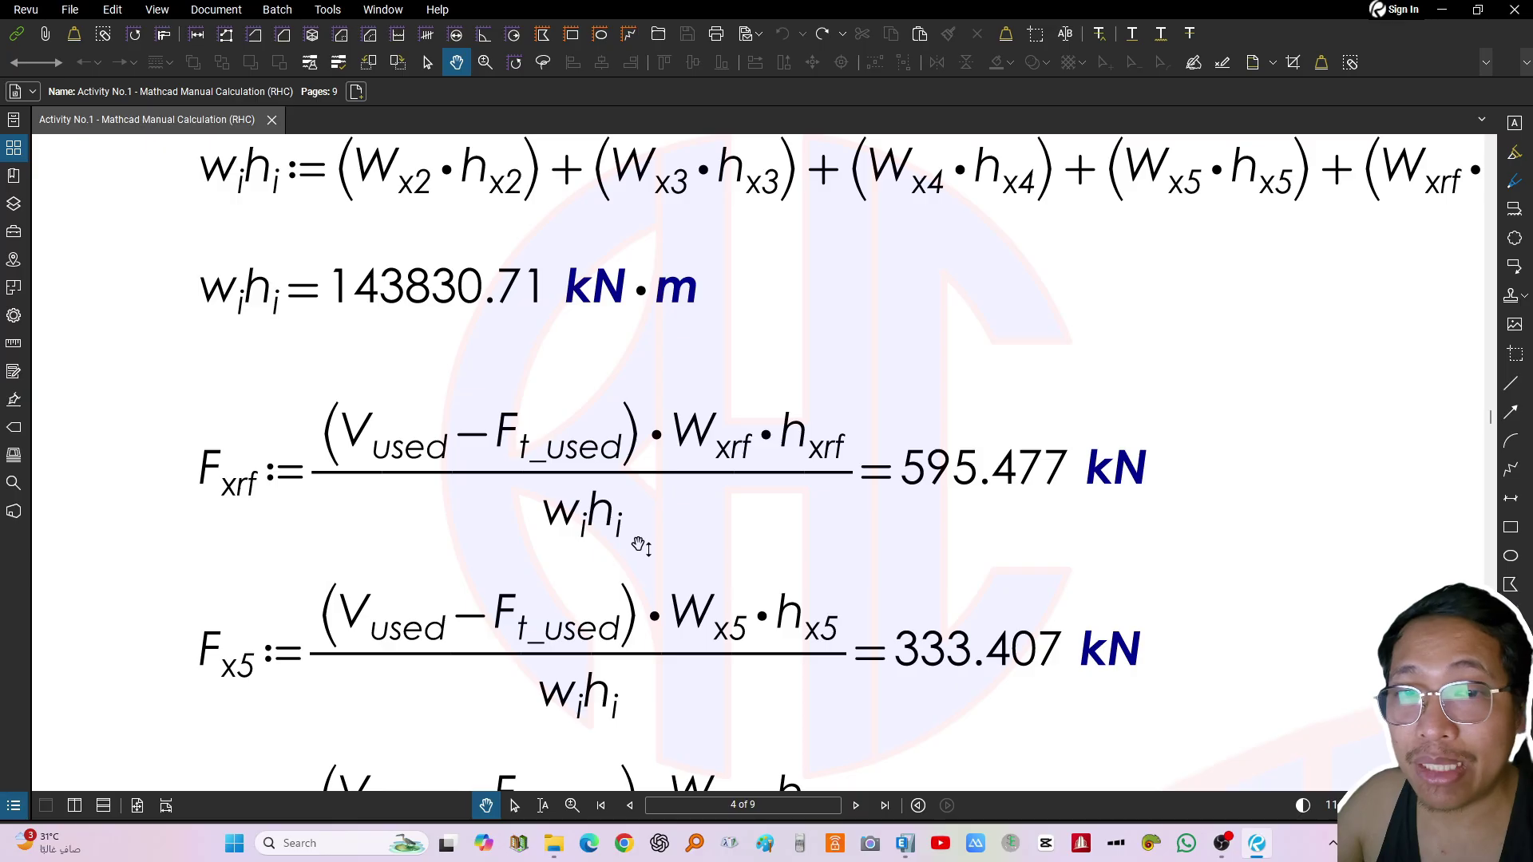
Trace the wihi denominator back to its summation of weight-times-height terms from level 2 to the roof deck
scroll(583, 535, "up", 1)
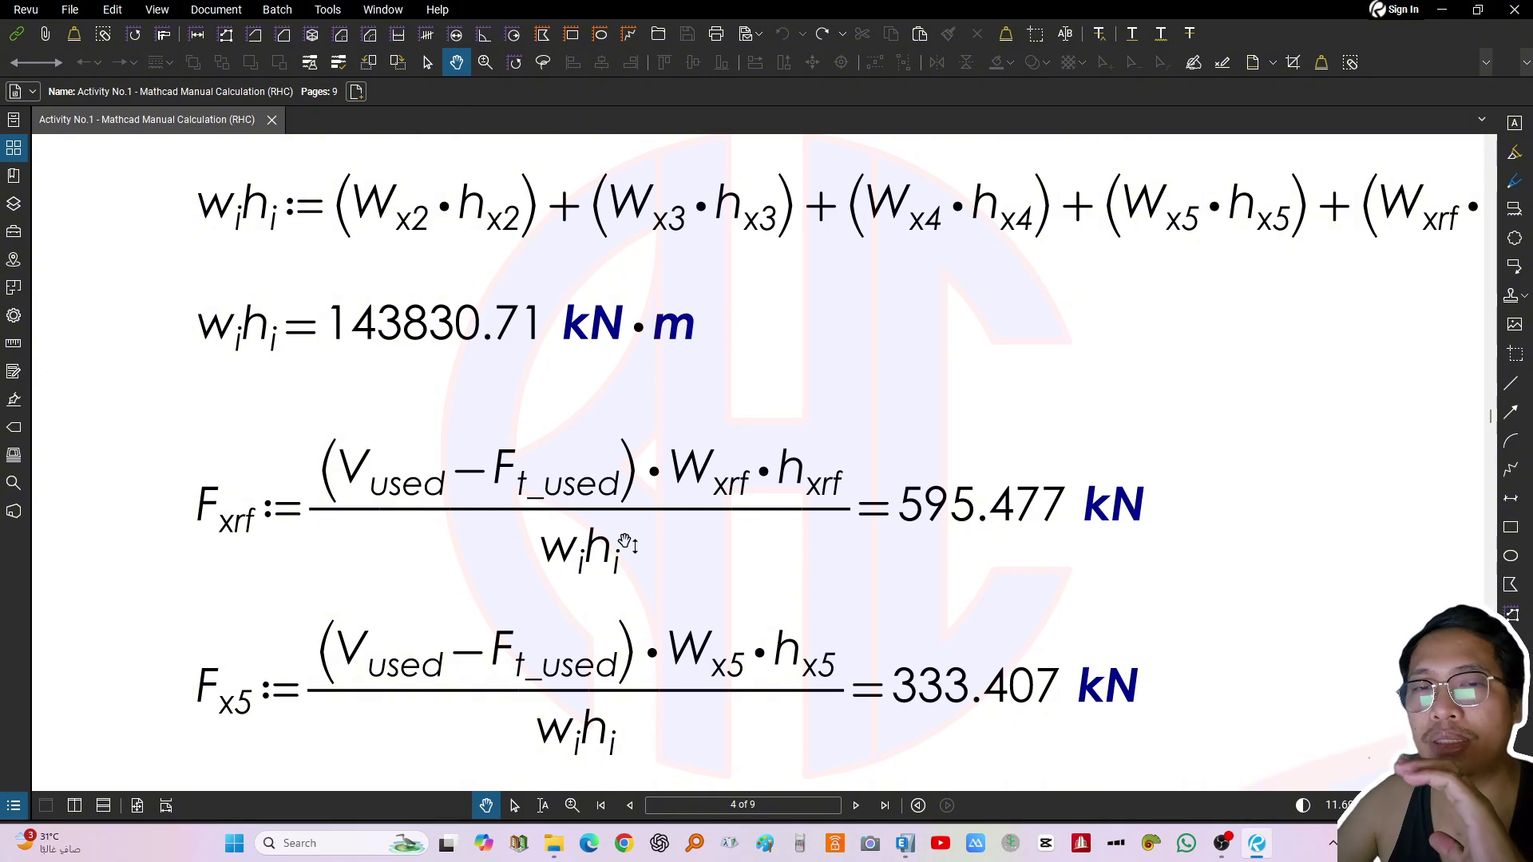
left_click_drag(662, 559, 575, 610)
mouse_move(564, 540)
left_mouse_down()
mouse_move(616, 538)
mouse_move(566, 570)
left_mouse_up()
left_click_drag(713, 532, 771, 513)
left_click_drag(446, 371, 434, 412)
left_click_drag(495, 472, 496, 458)
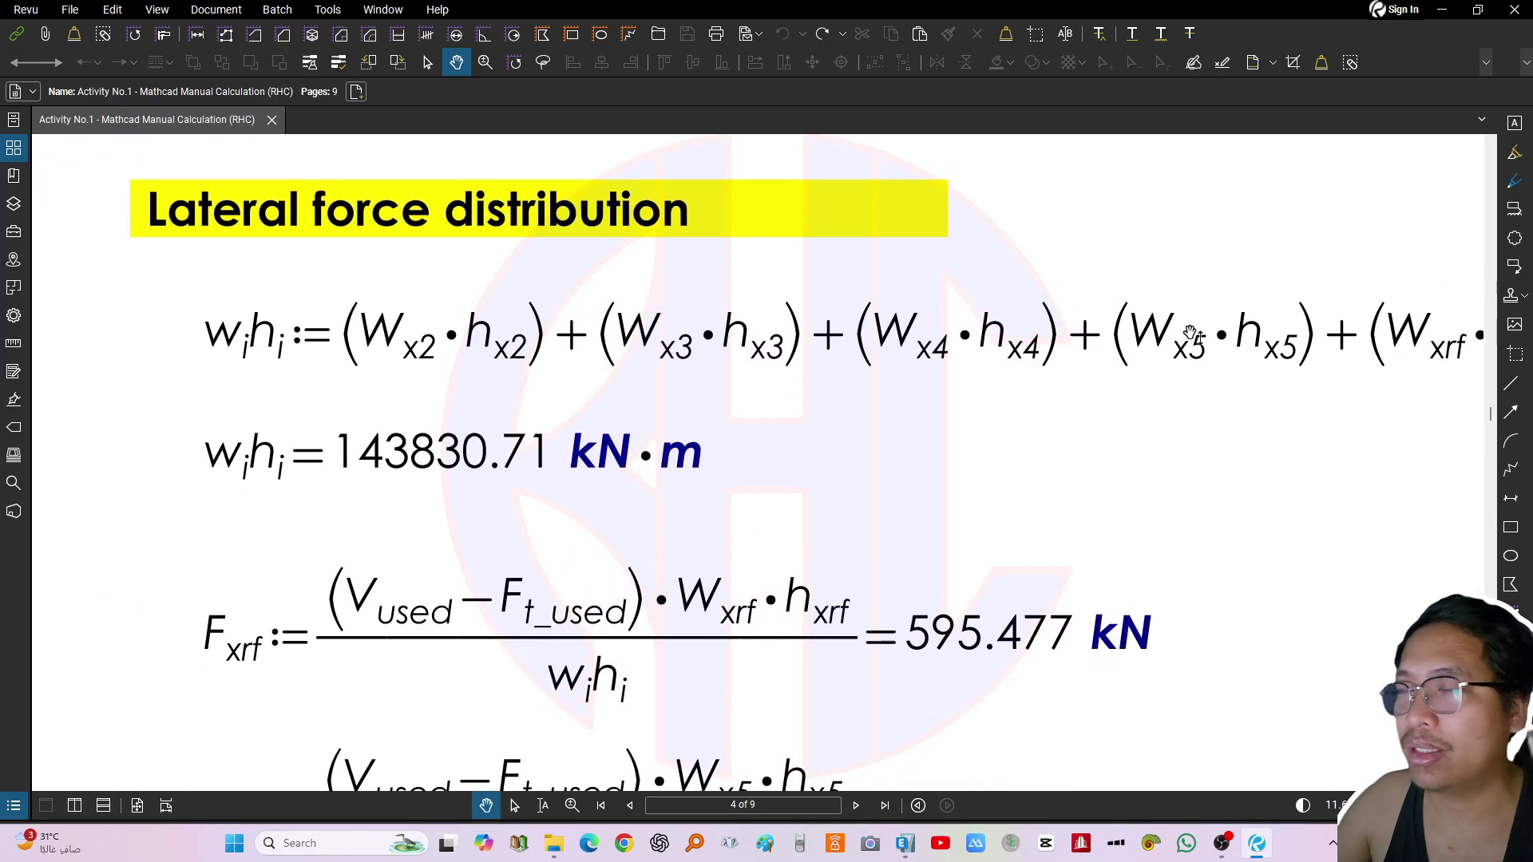
left_click_drag(1224, 336, 999, 352)
left_click_drag(672, 358, 994, 317)
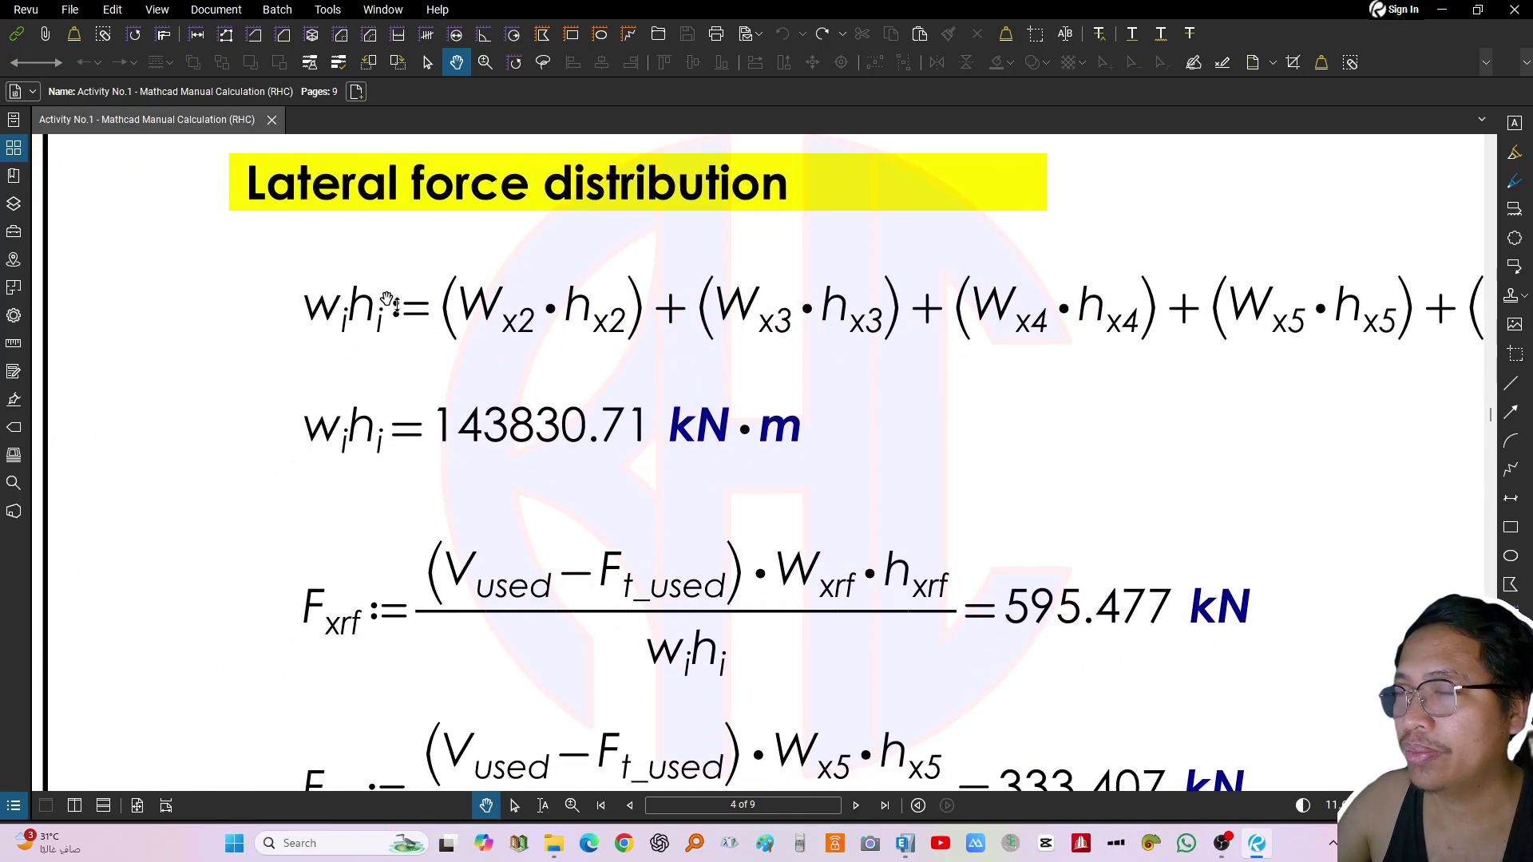
left_click_drag(385, 300, 274, 253)
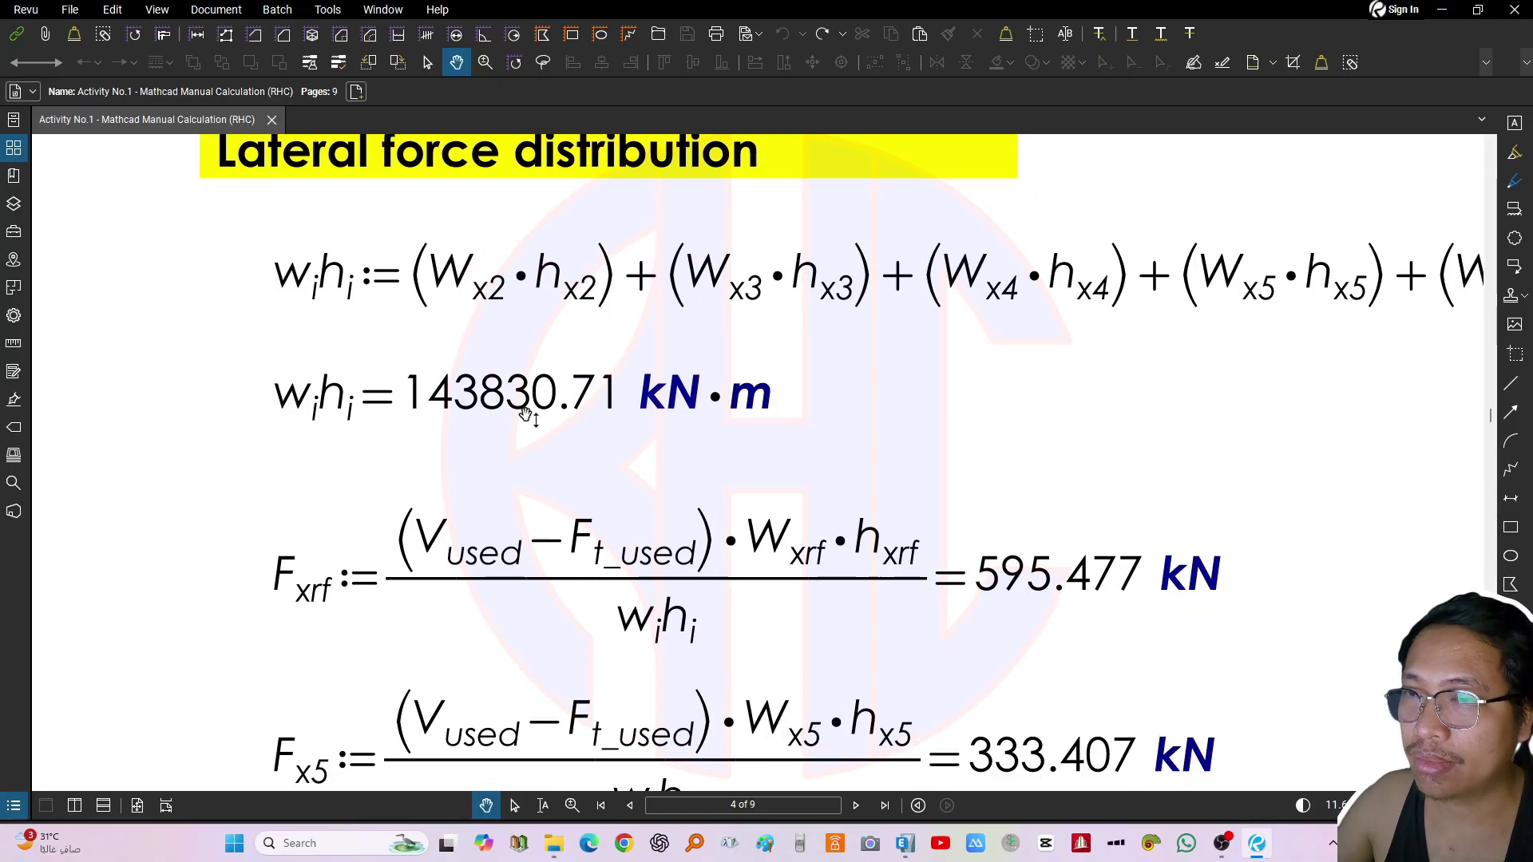
Inspect the wihi definition up close, focusing on the assignment operator and the first term Wx2·hx2
scroll(527, 412, "down", 1)
scroll(205, 339, "up", 4)
scroll(455, 338, "down", 2)
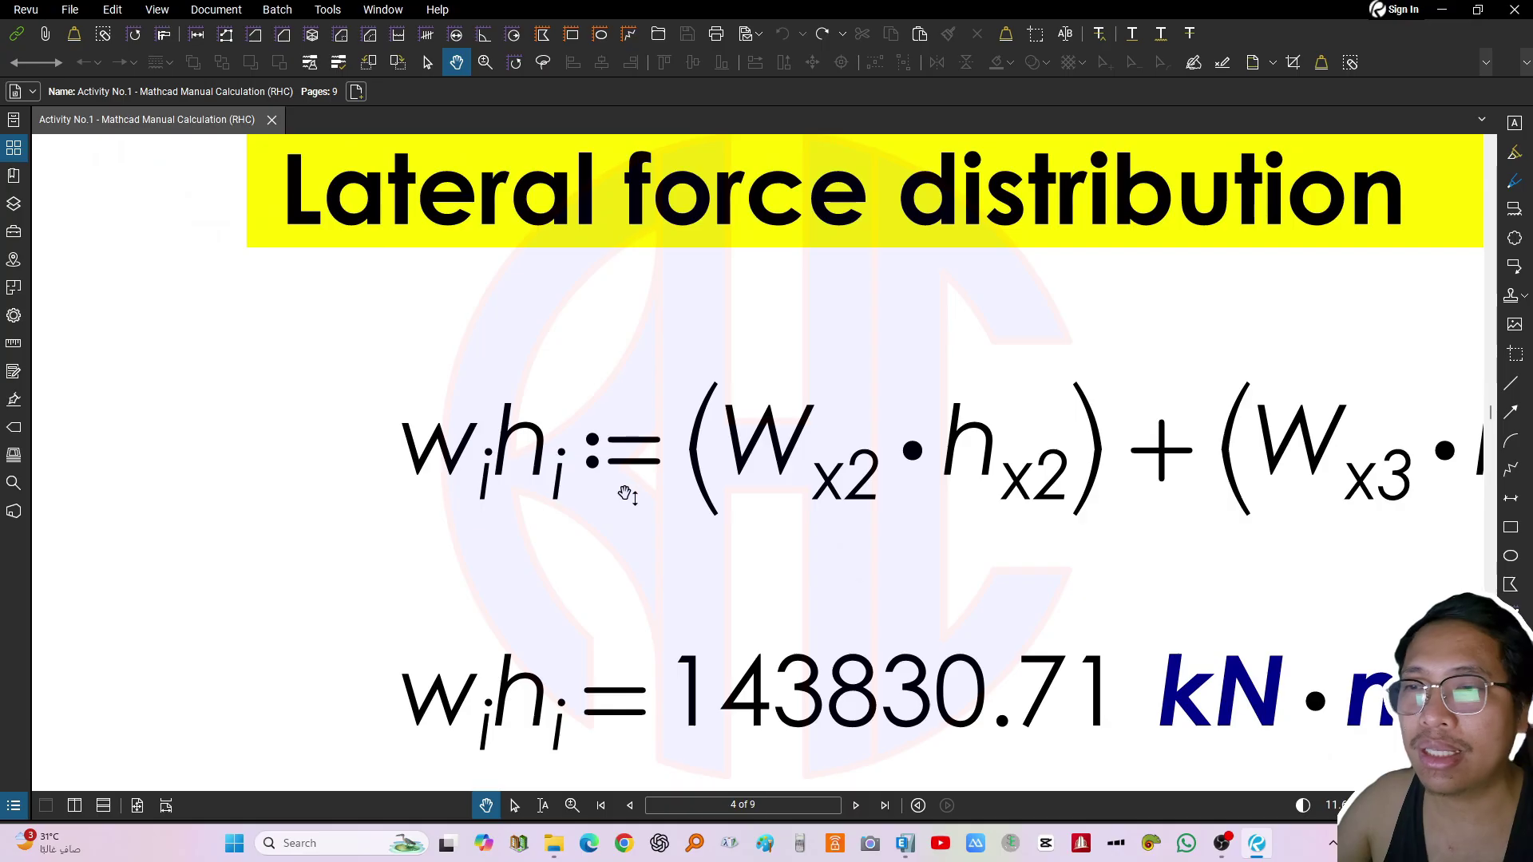
scroll(579, 455, "up", 2)
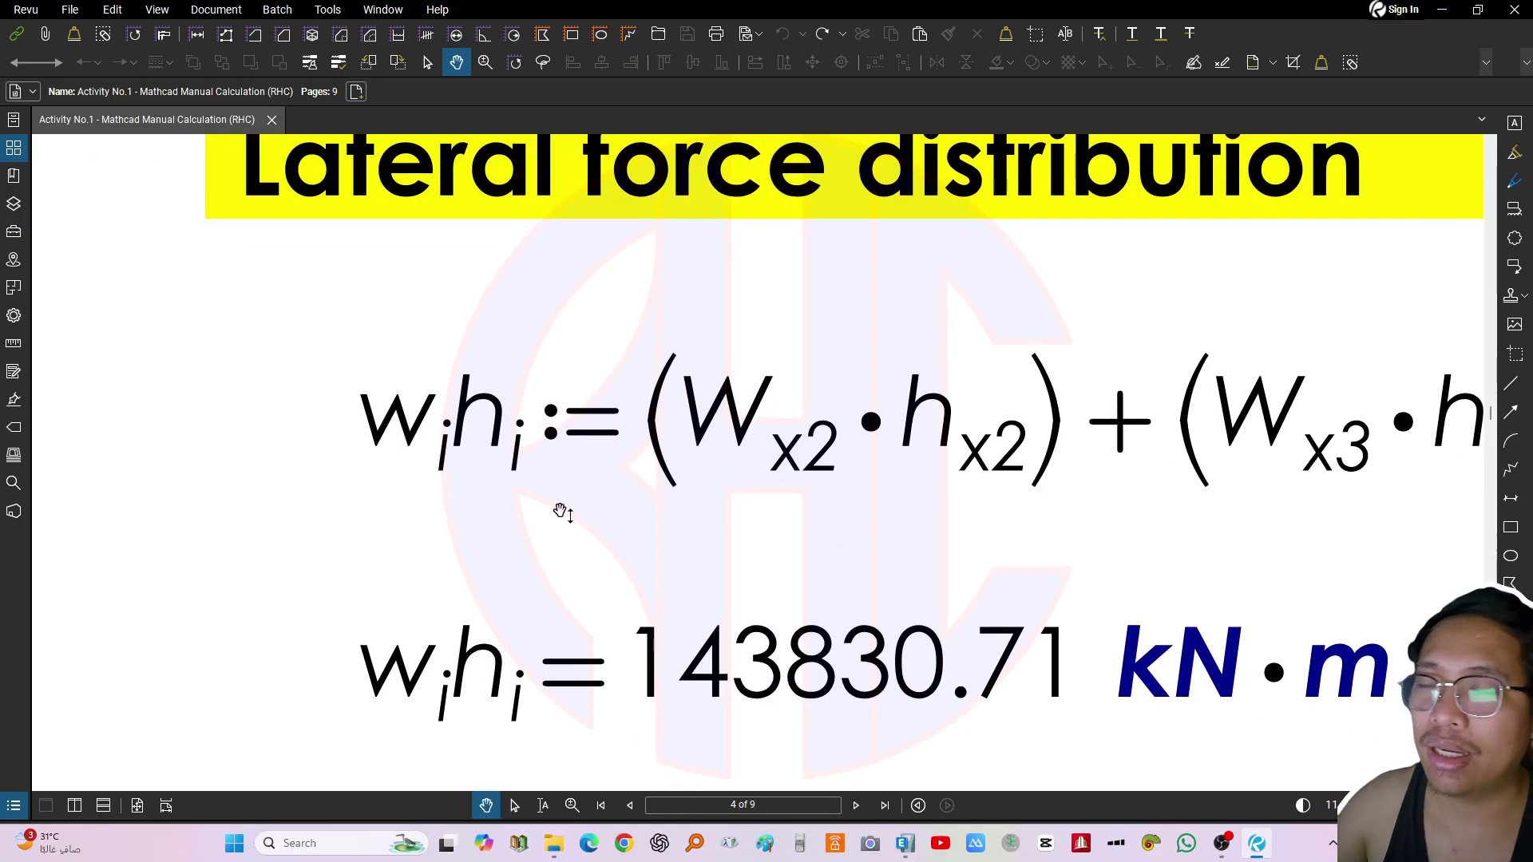
left_click_drag(562, 512, 582, 490)
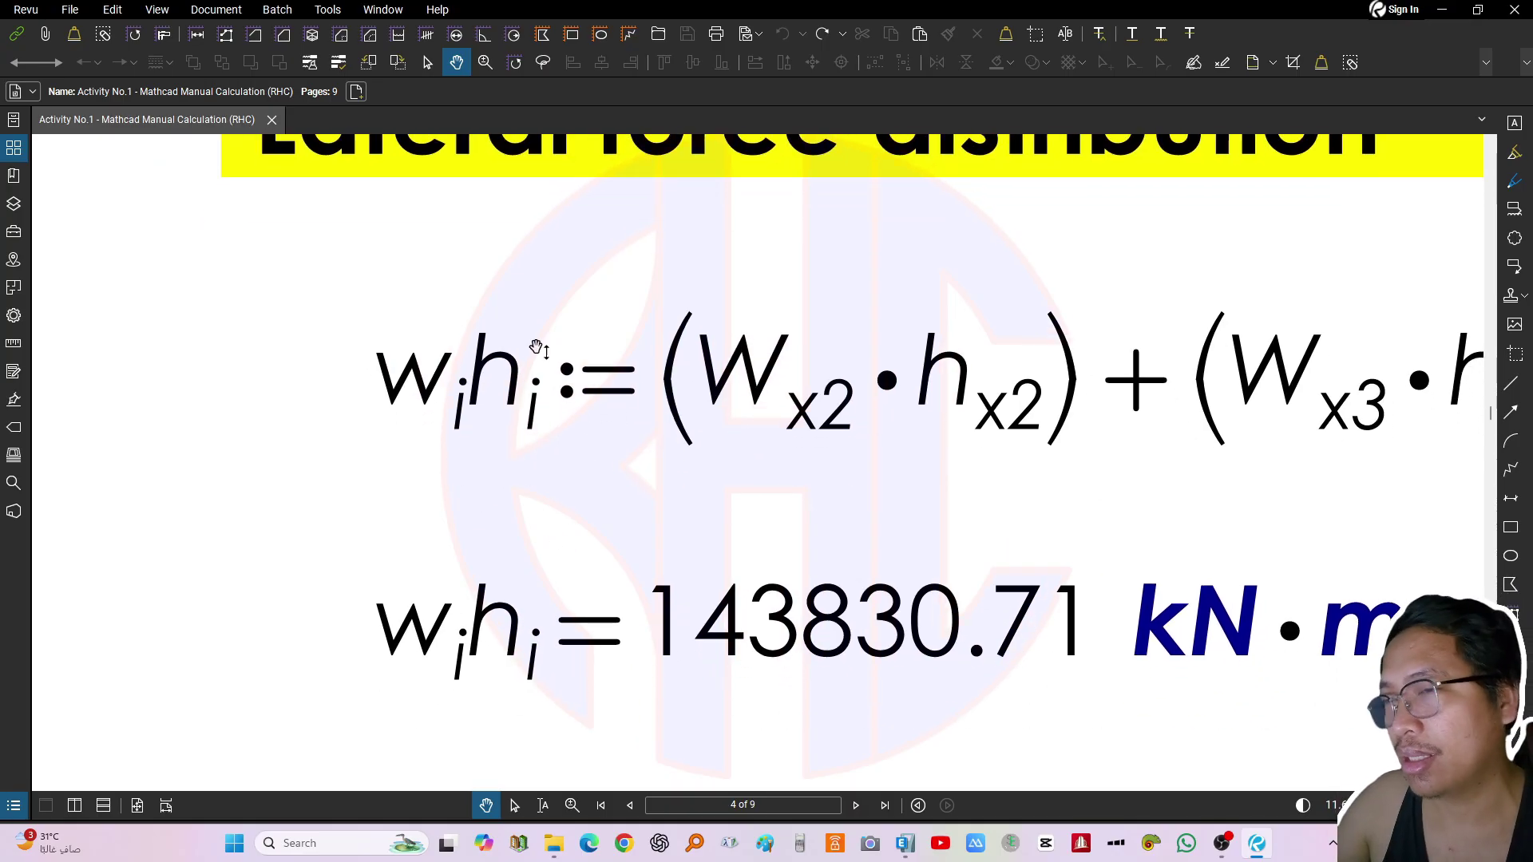
scroll(537, 346, "up", 2)
left_click_drag(633, 562, 539, 557)
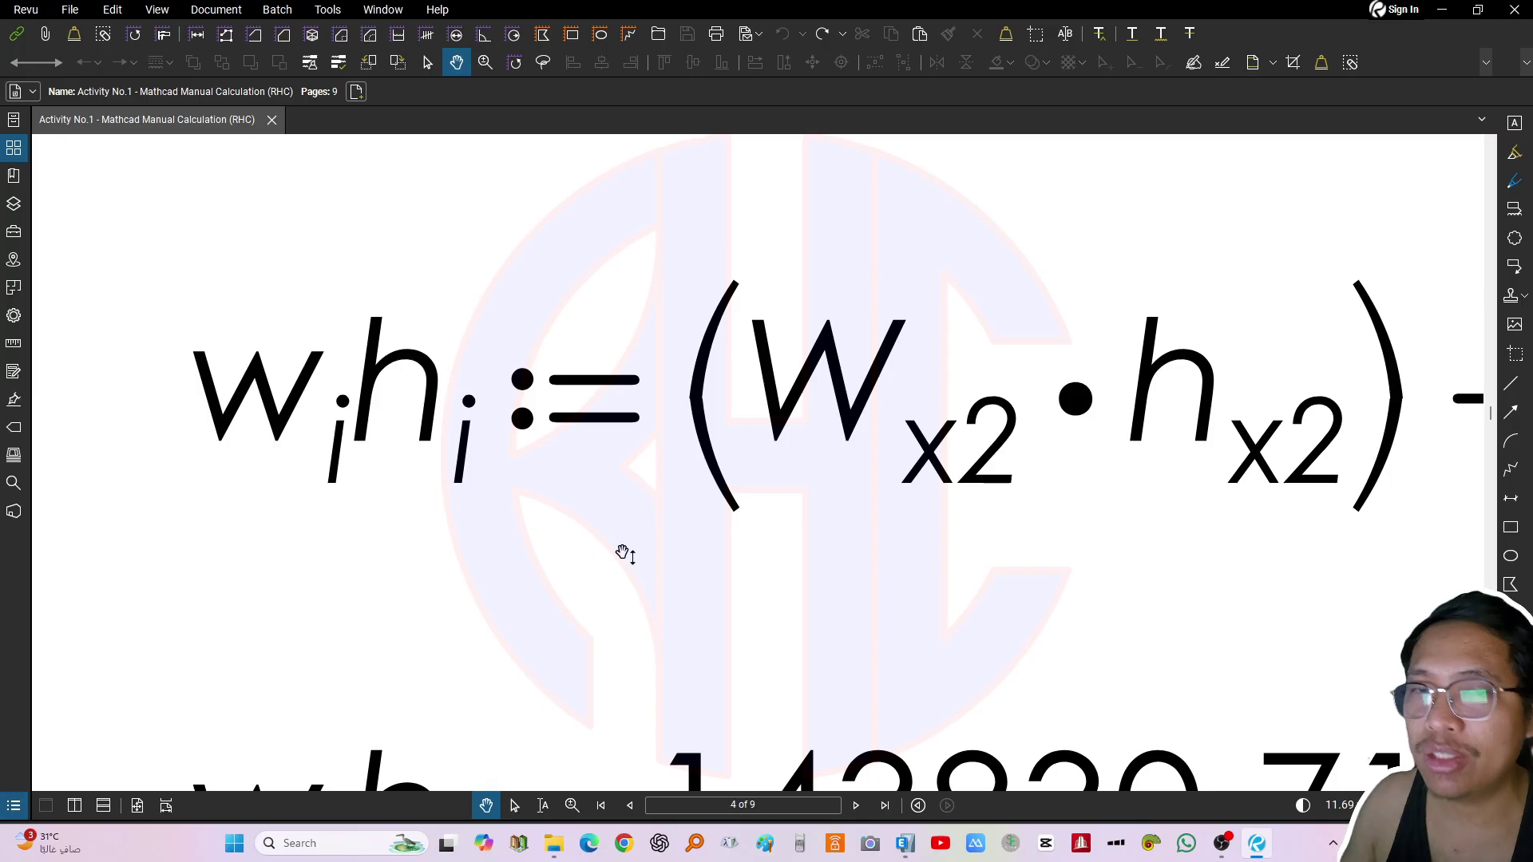
left_click_drag(961, 529, 1026, 544)
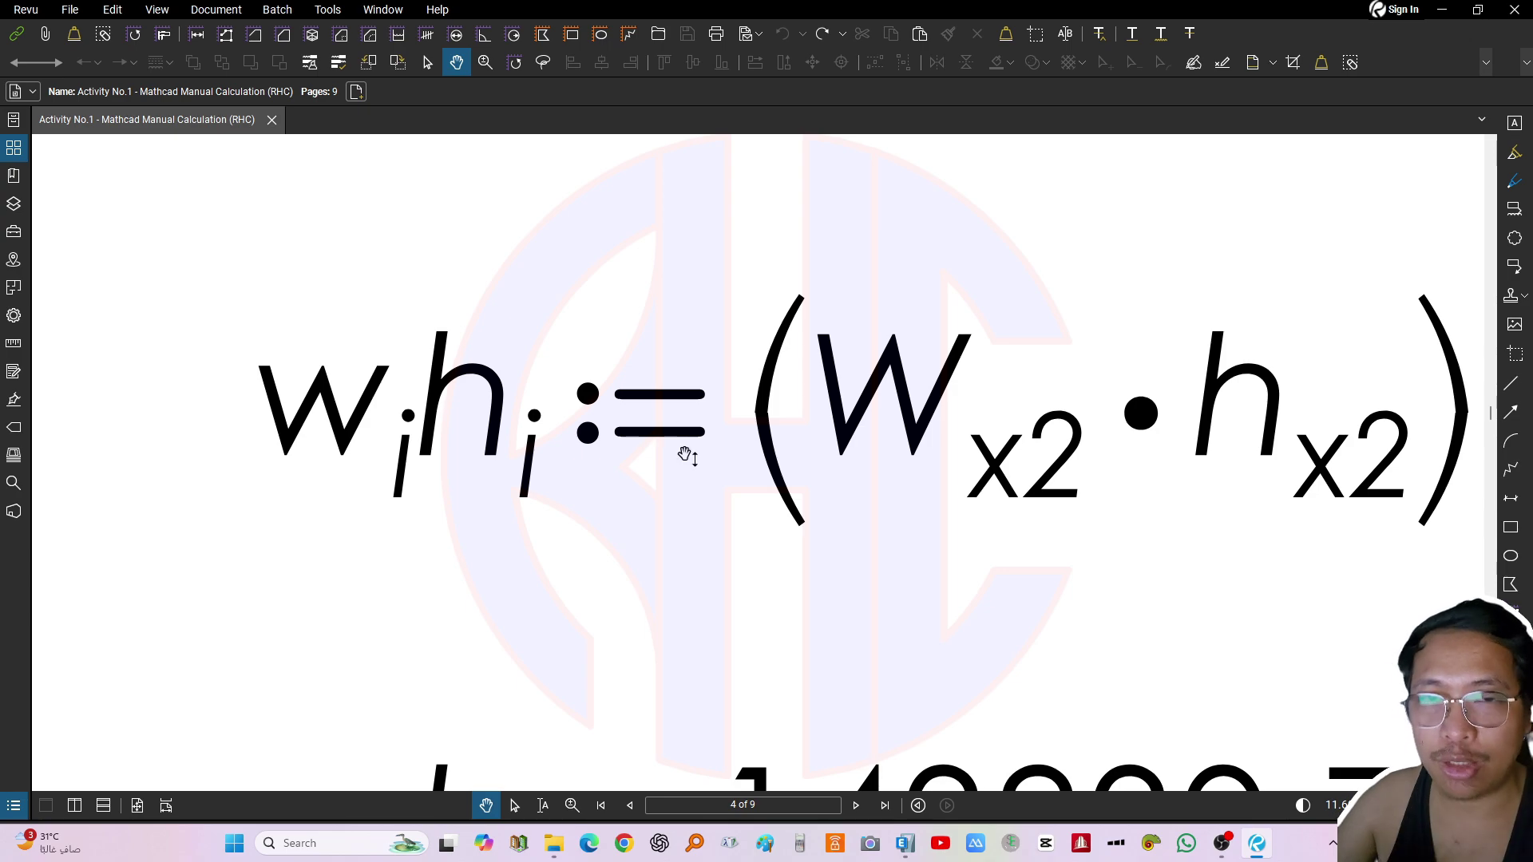
scroll(687, 447, "down", 5)
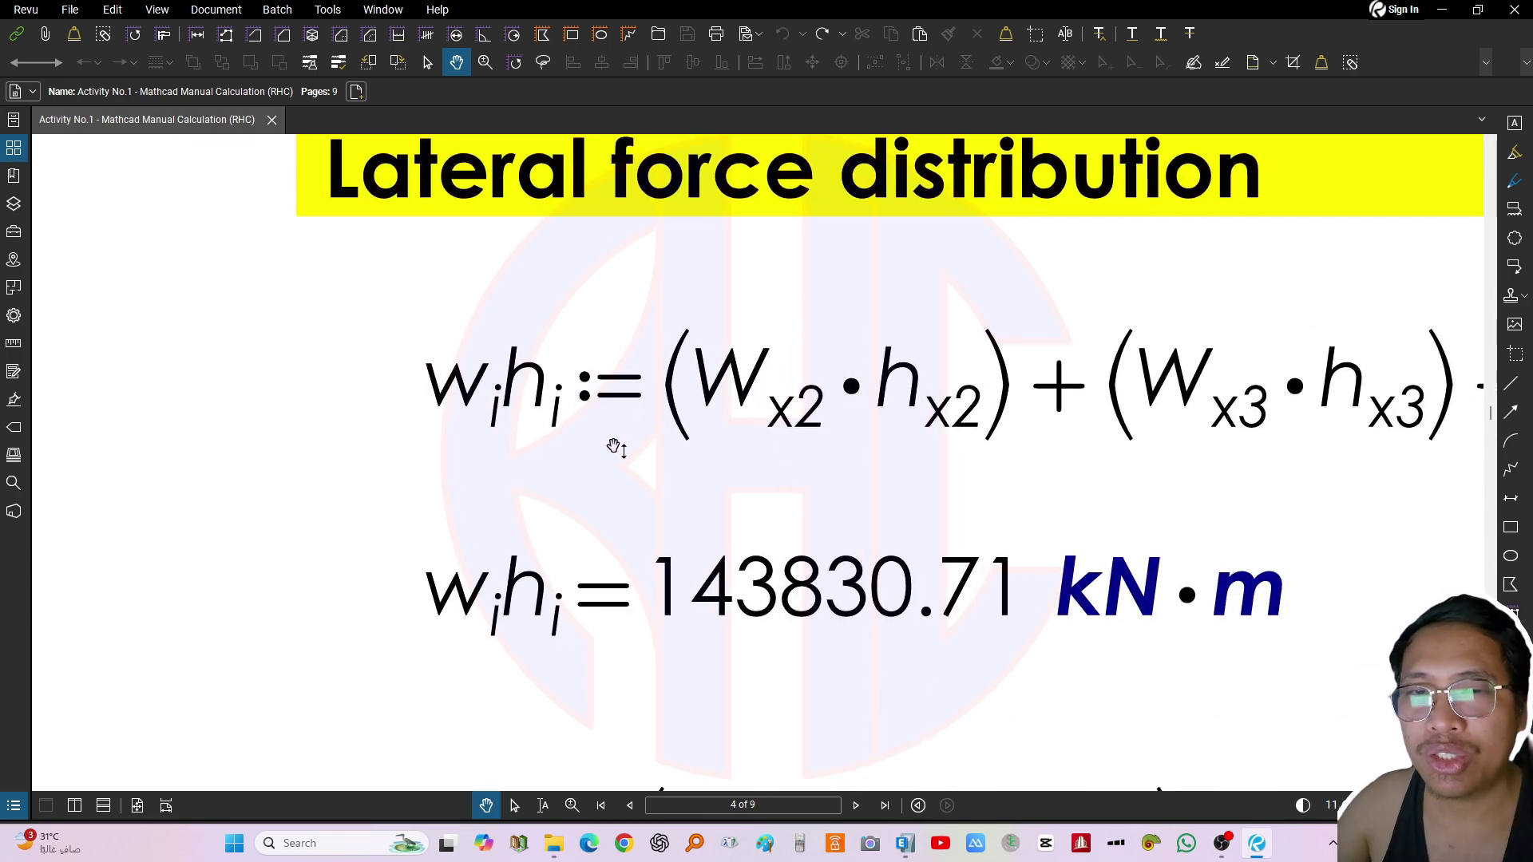
Compare the wihi definition with its evaluated result in kN·m, up close on page 4
left_click_drag(691, 456, 670, 467)
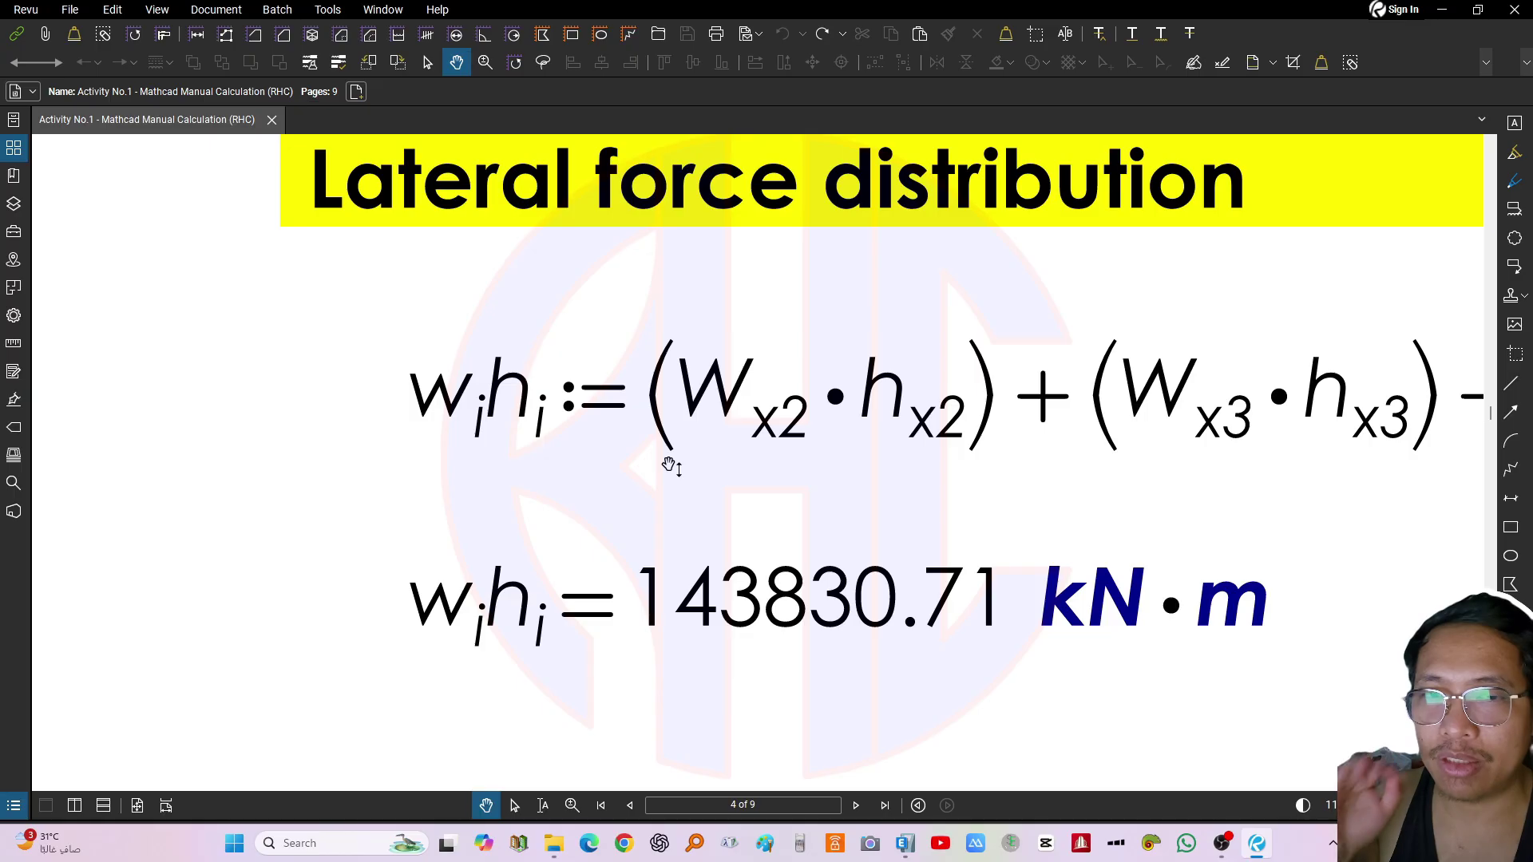
scroll(714, 595, "up", 3)
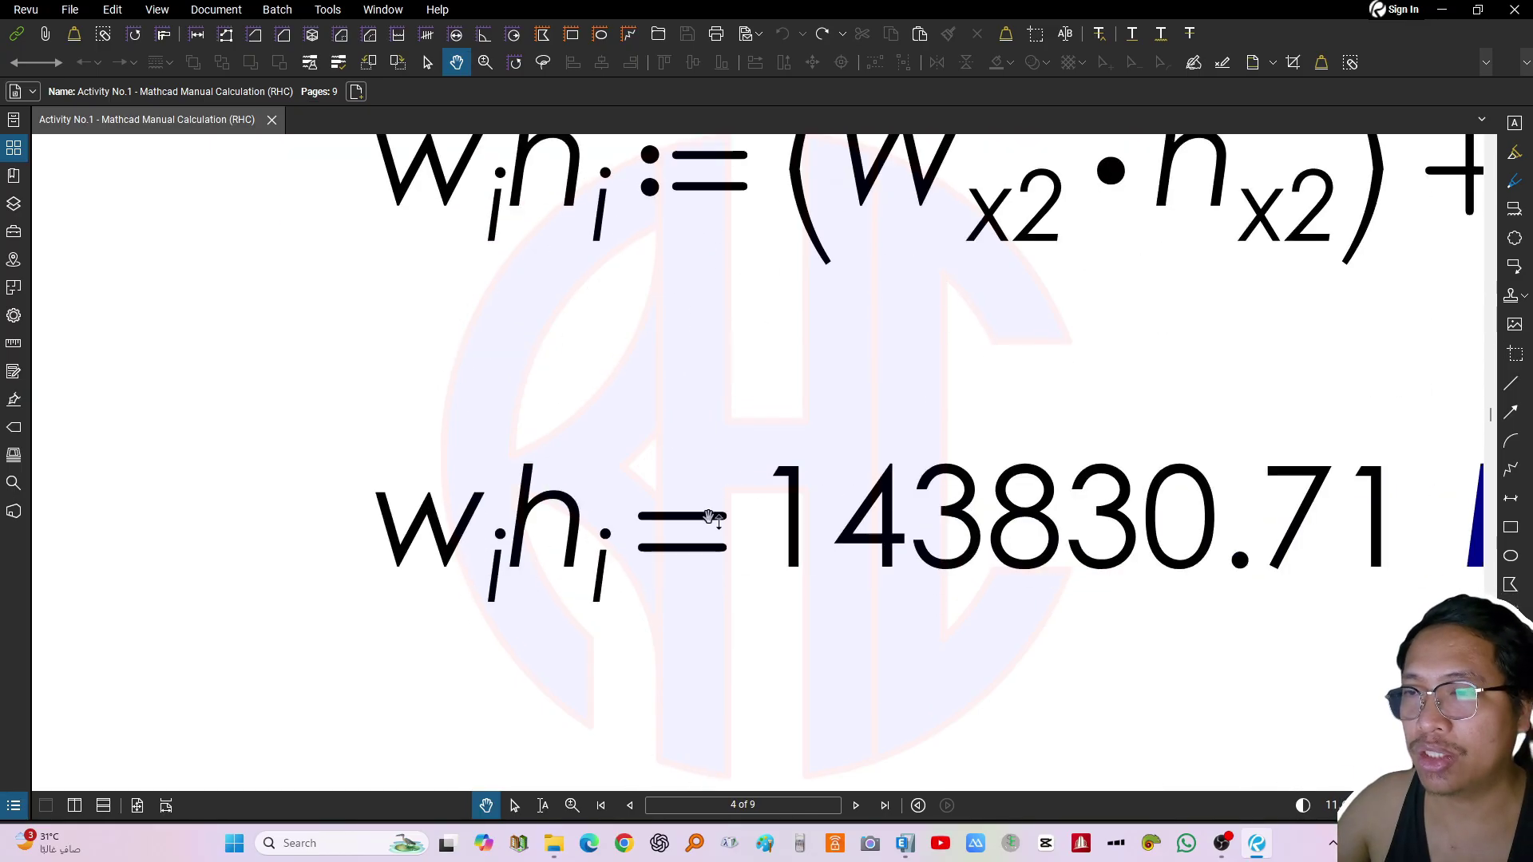
left_click_drag(703, 511, 471, 558)
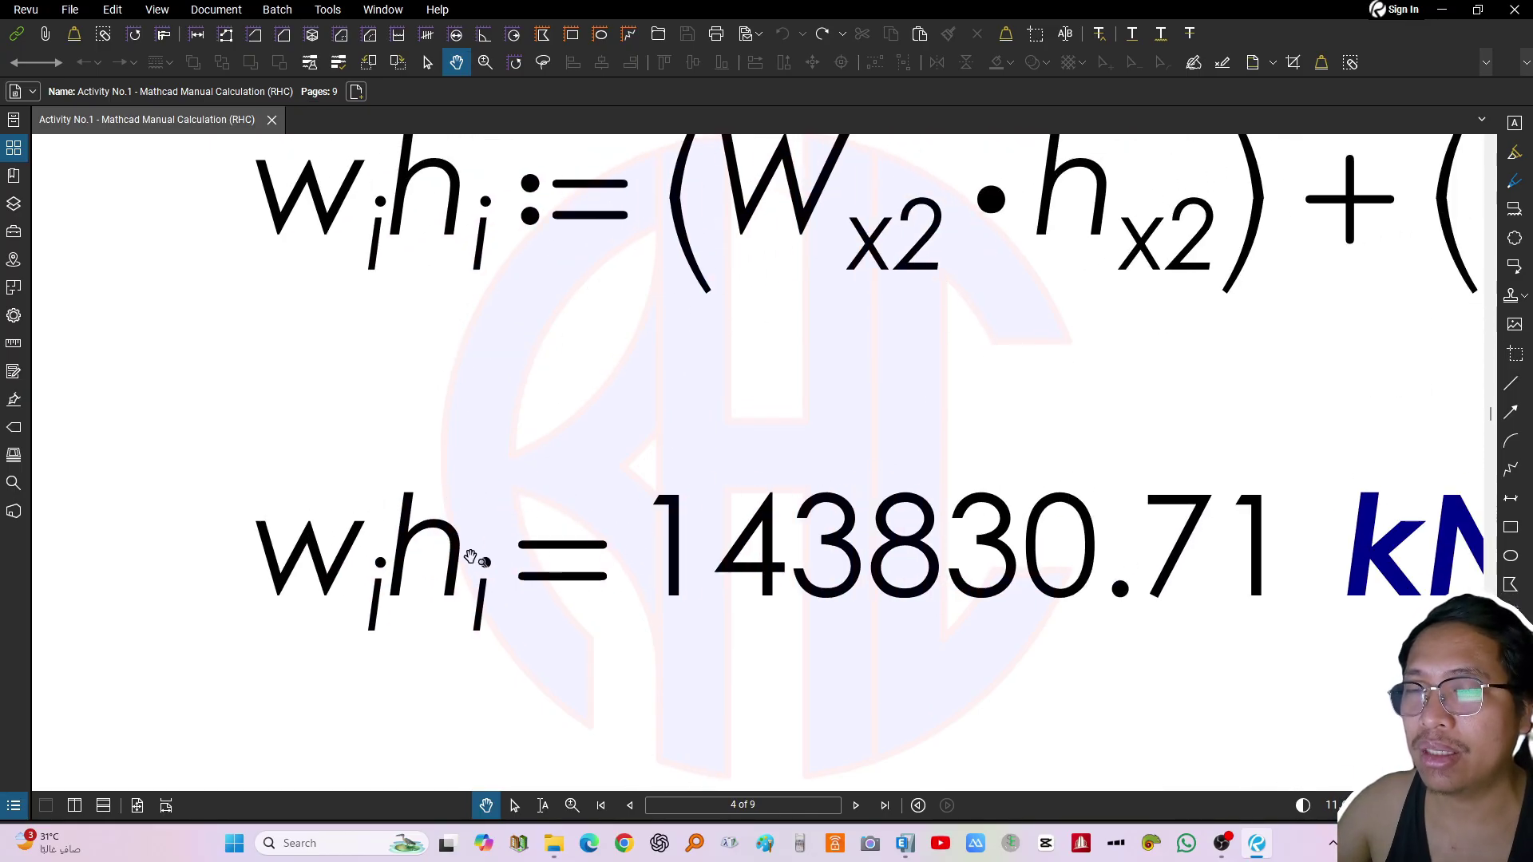
left_click_drag(910, 583, 936, 666)
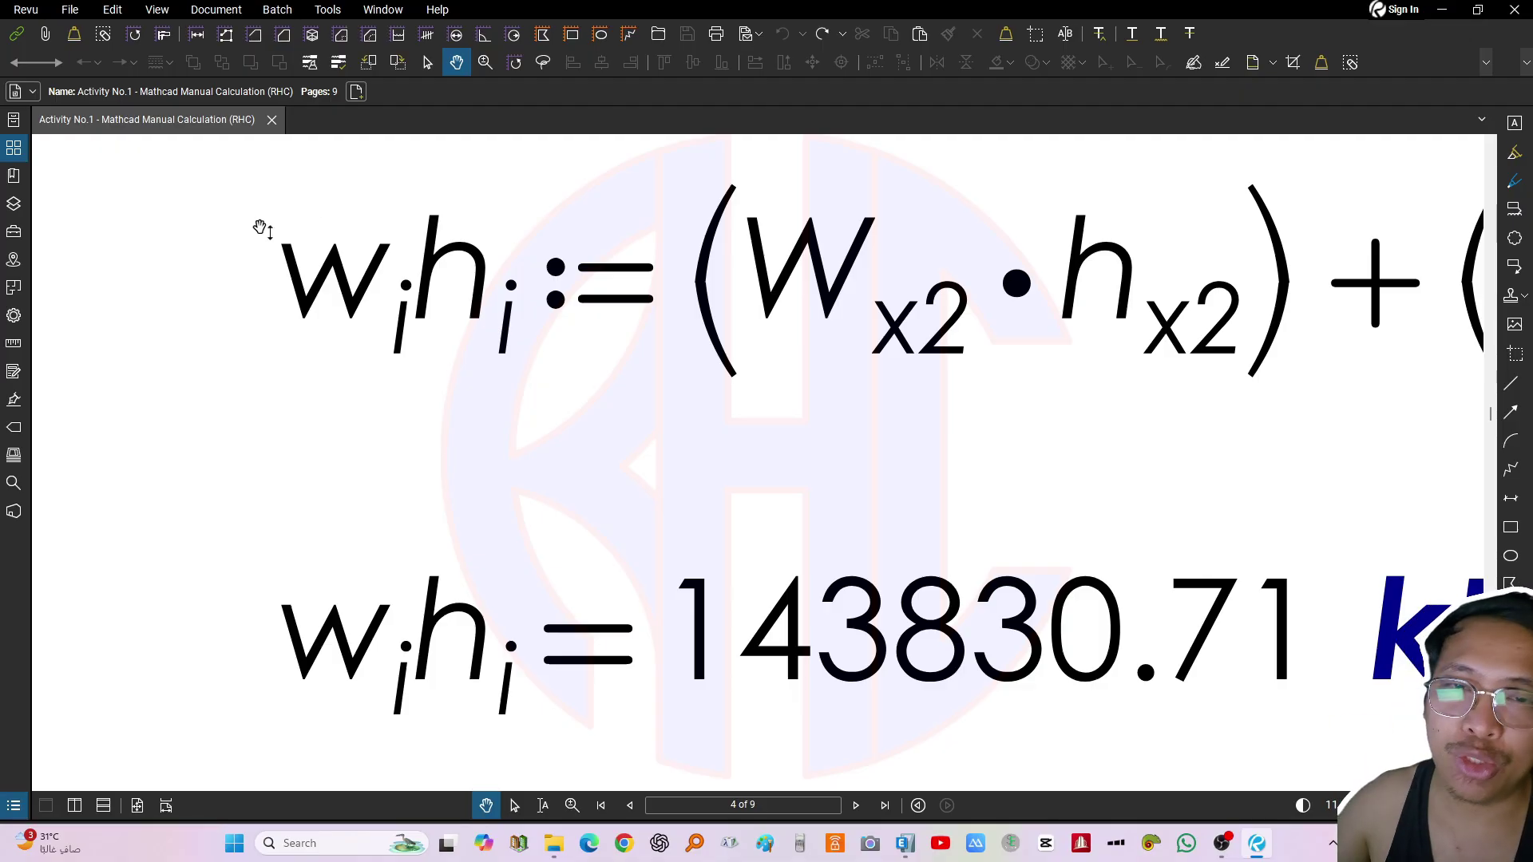
left_click_drag(606, 491, 615, 373)
left_click_drag(544, 527, 504, 518)
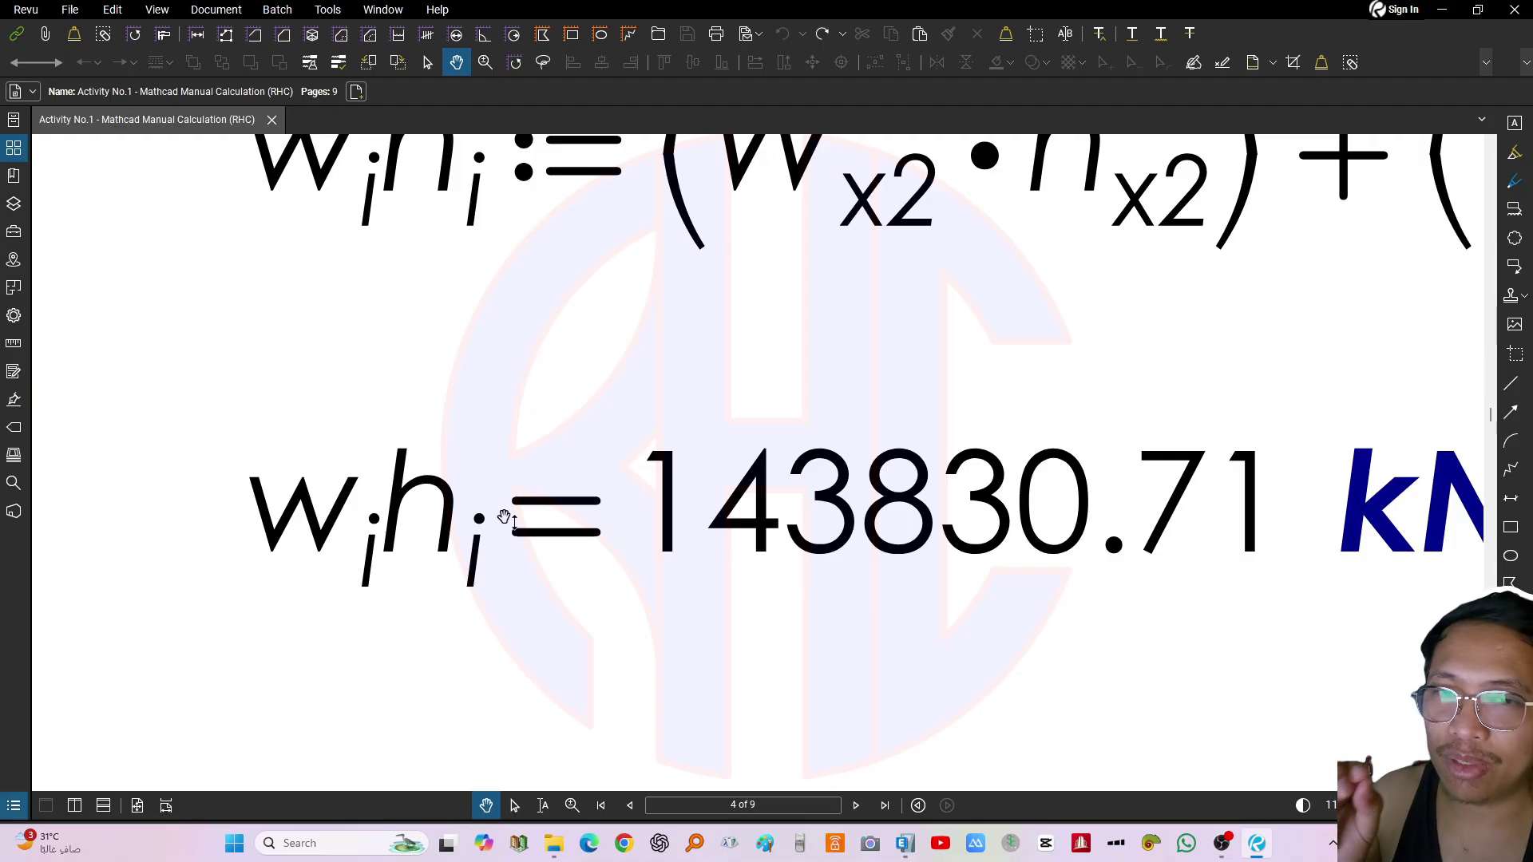
left_click_drag(892, 481, 757, 494)
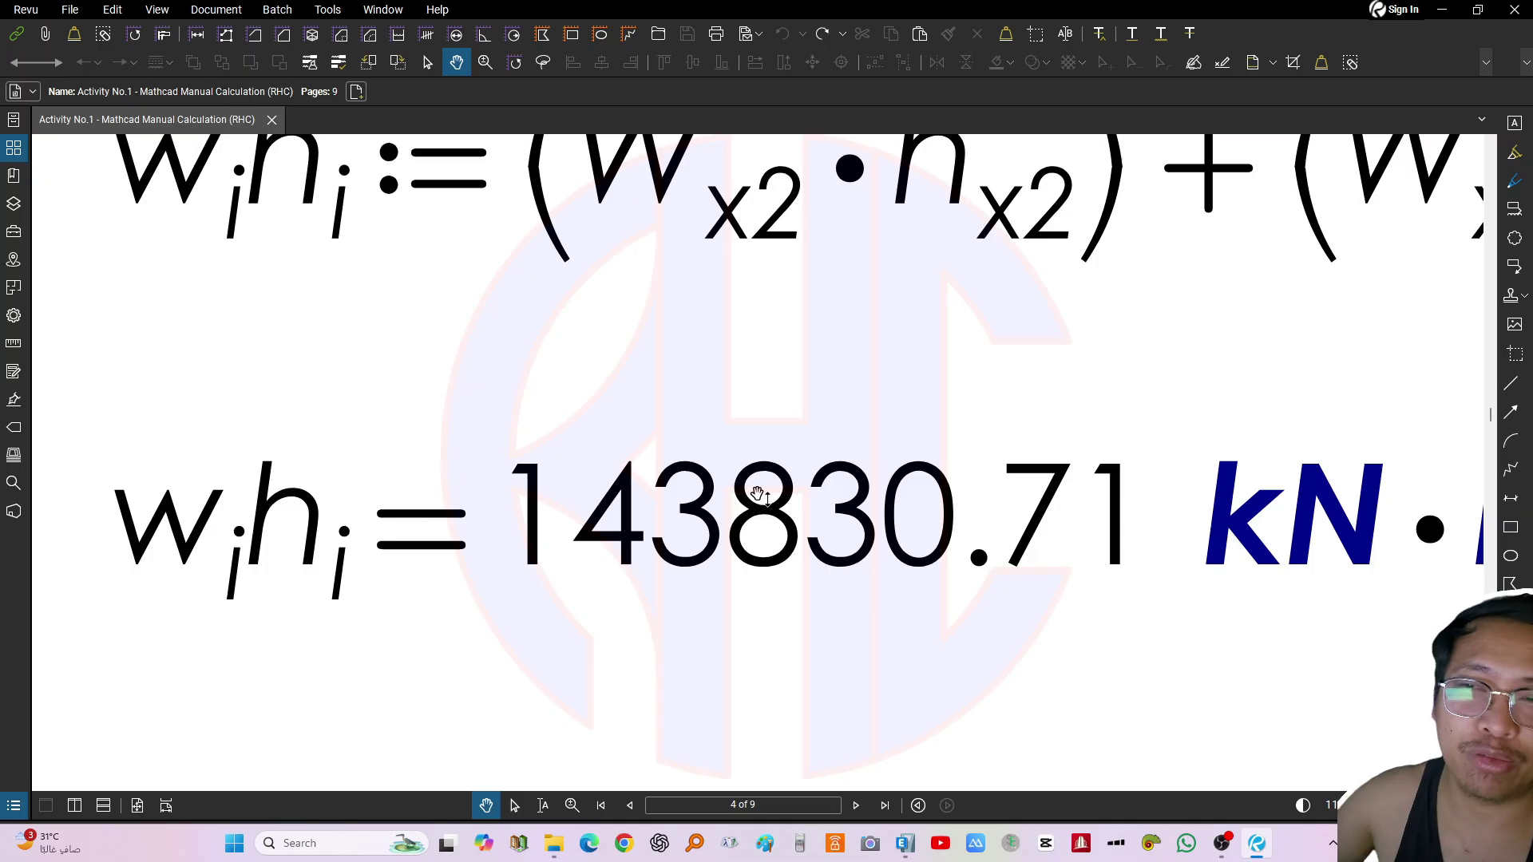
Review the full wihi summation from Wx2·hx2 to Wxrf·hxrf alongside the Fxrf formula below it
scroll(455, 487, "down", 4)
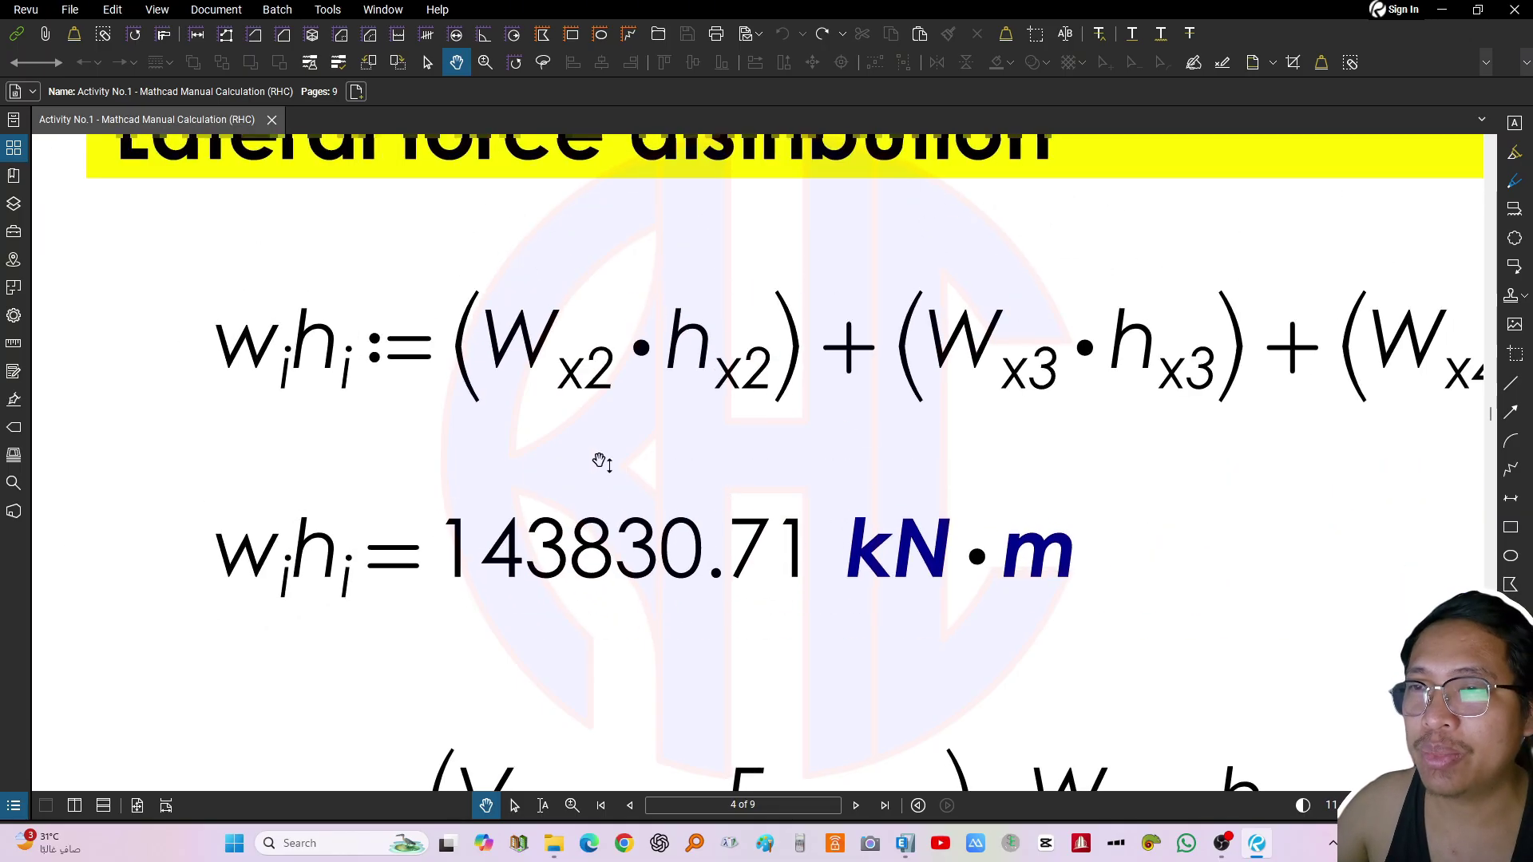
scroll(587, 451, "down", 3)
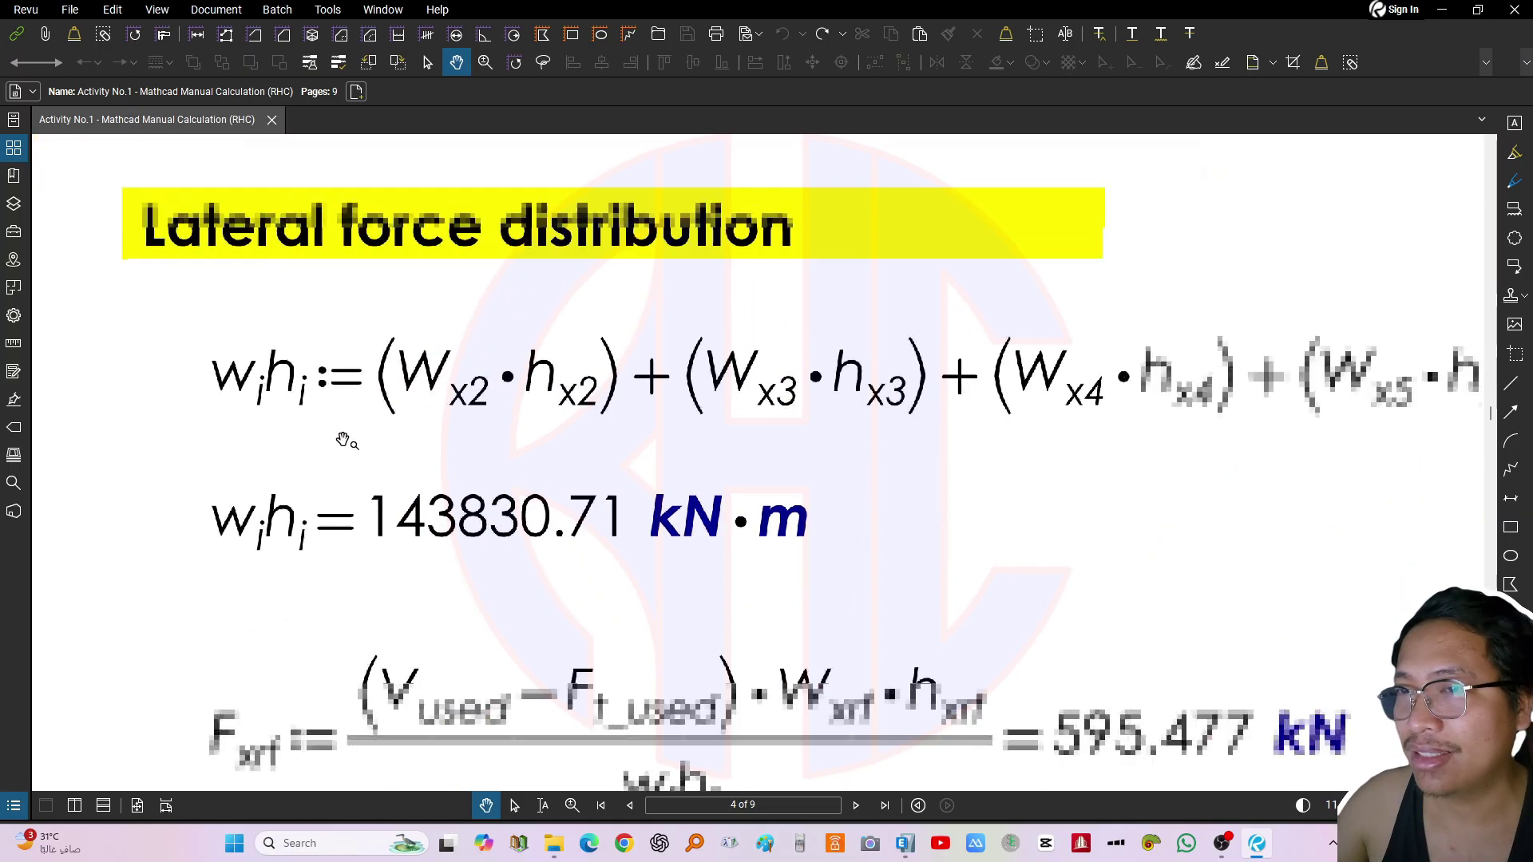
scroll(288, 455, "down", 2)
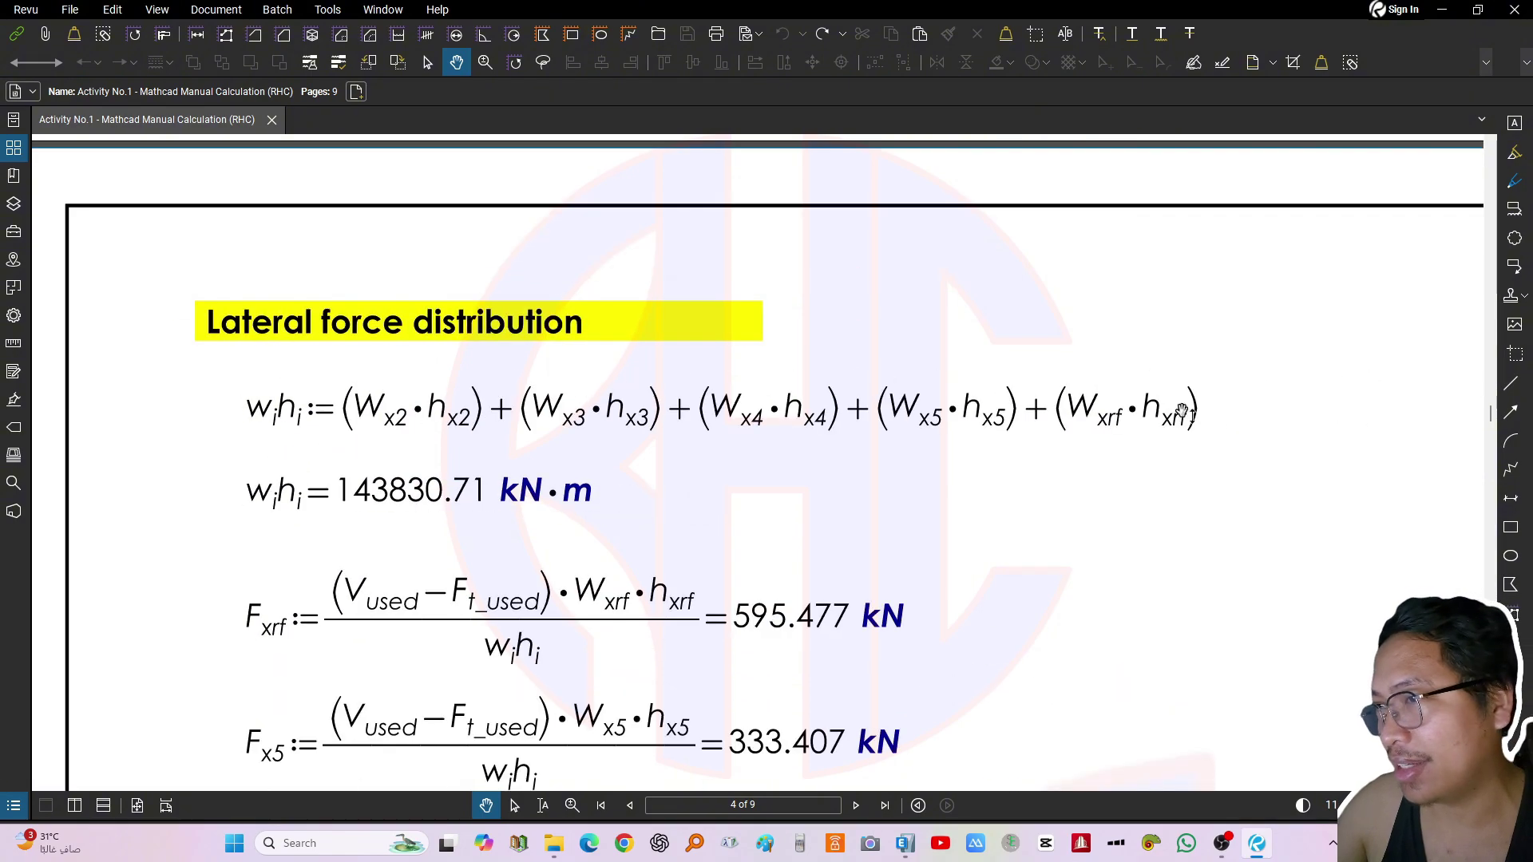
scroll(368, 475, "up", 3)
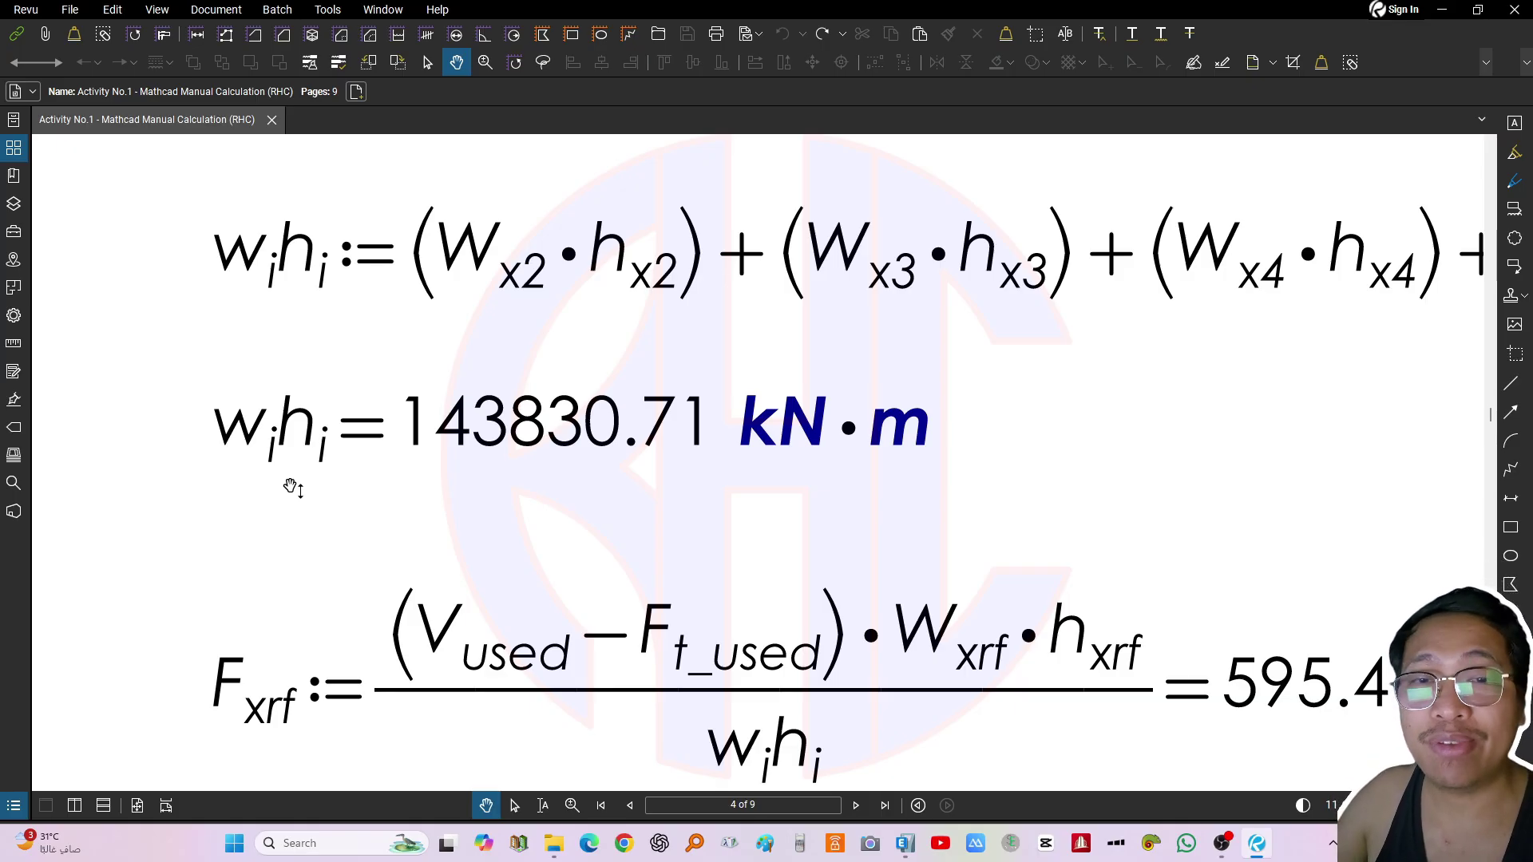
Examine the Fxrf formula up close, from the Vused minus Ft_used numerator and the Wxrf·hxrf terms to its result
left_click_drag(717, 414, 688, 352)
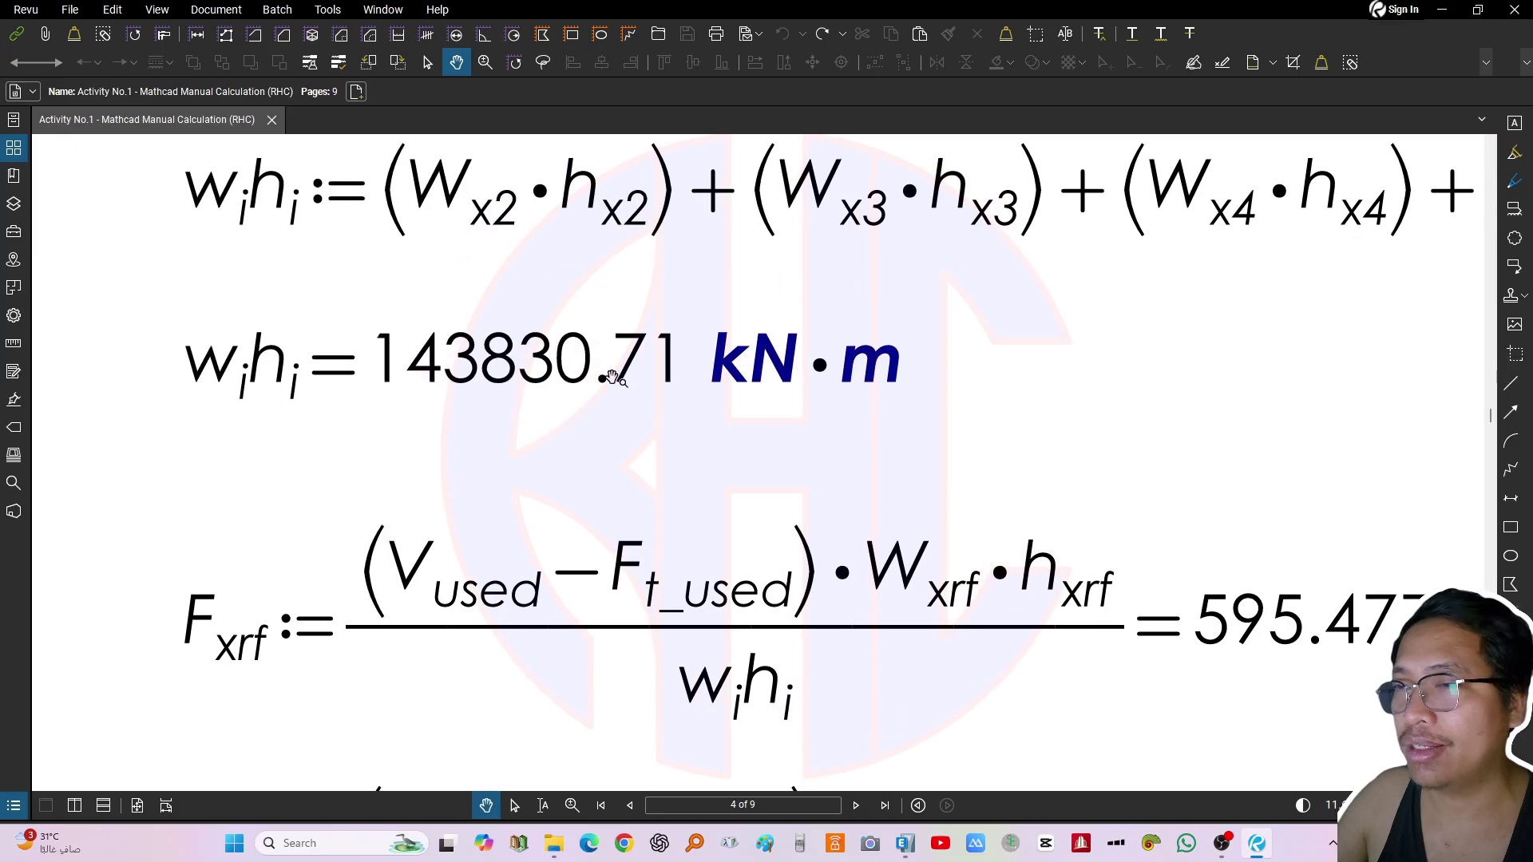
scroll(613, 377, "down", 2)
scroll(969, 480, "up", 3)
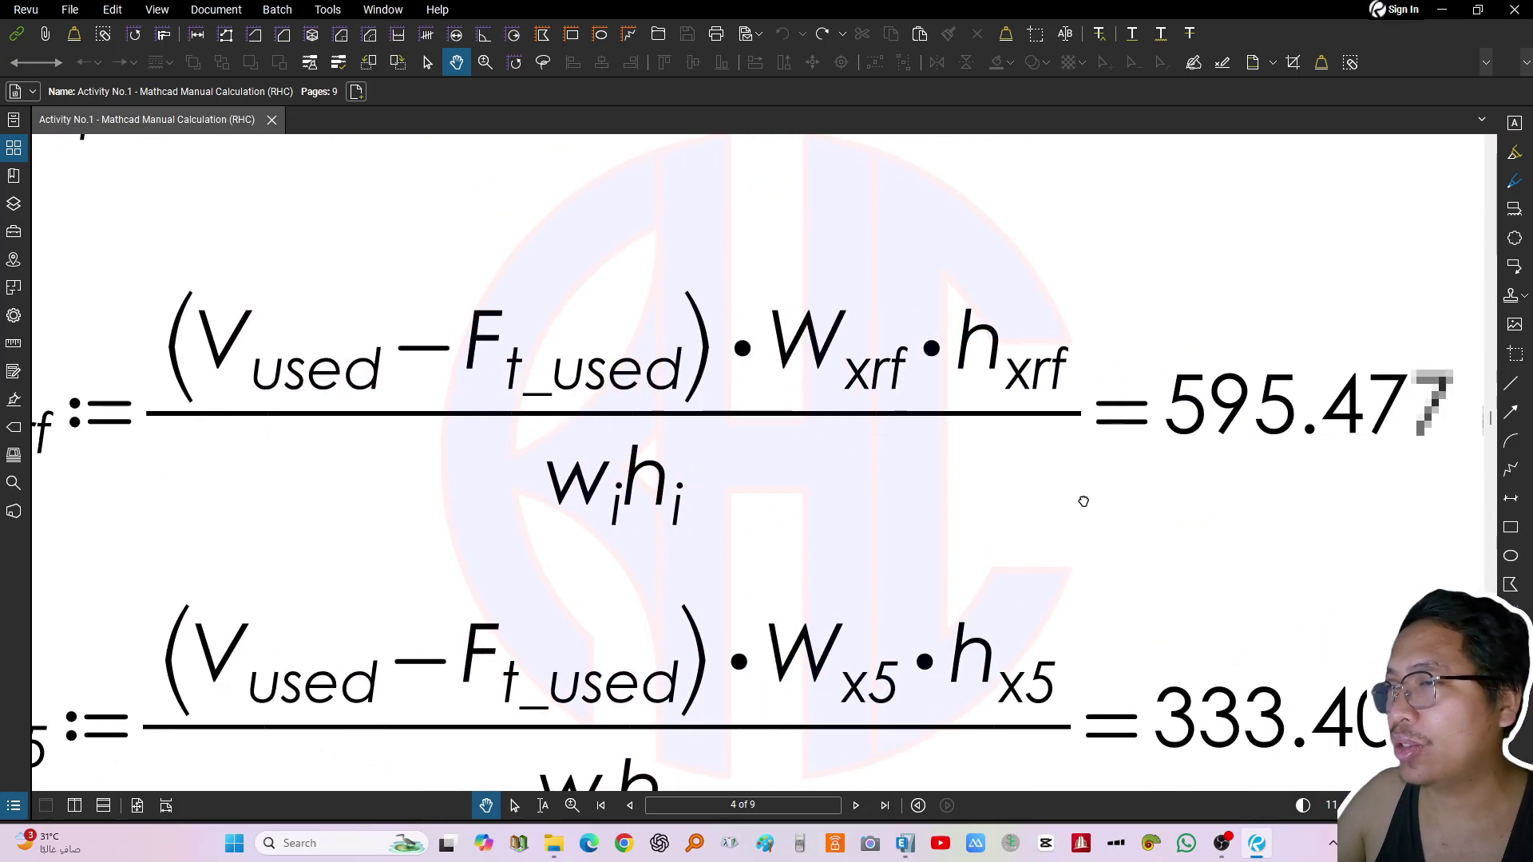
left_click_drag(686, 441, 918, 471)
left_click_drag(982, 408, 961, 444)
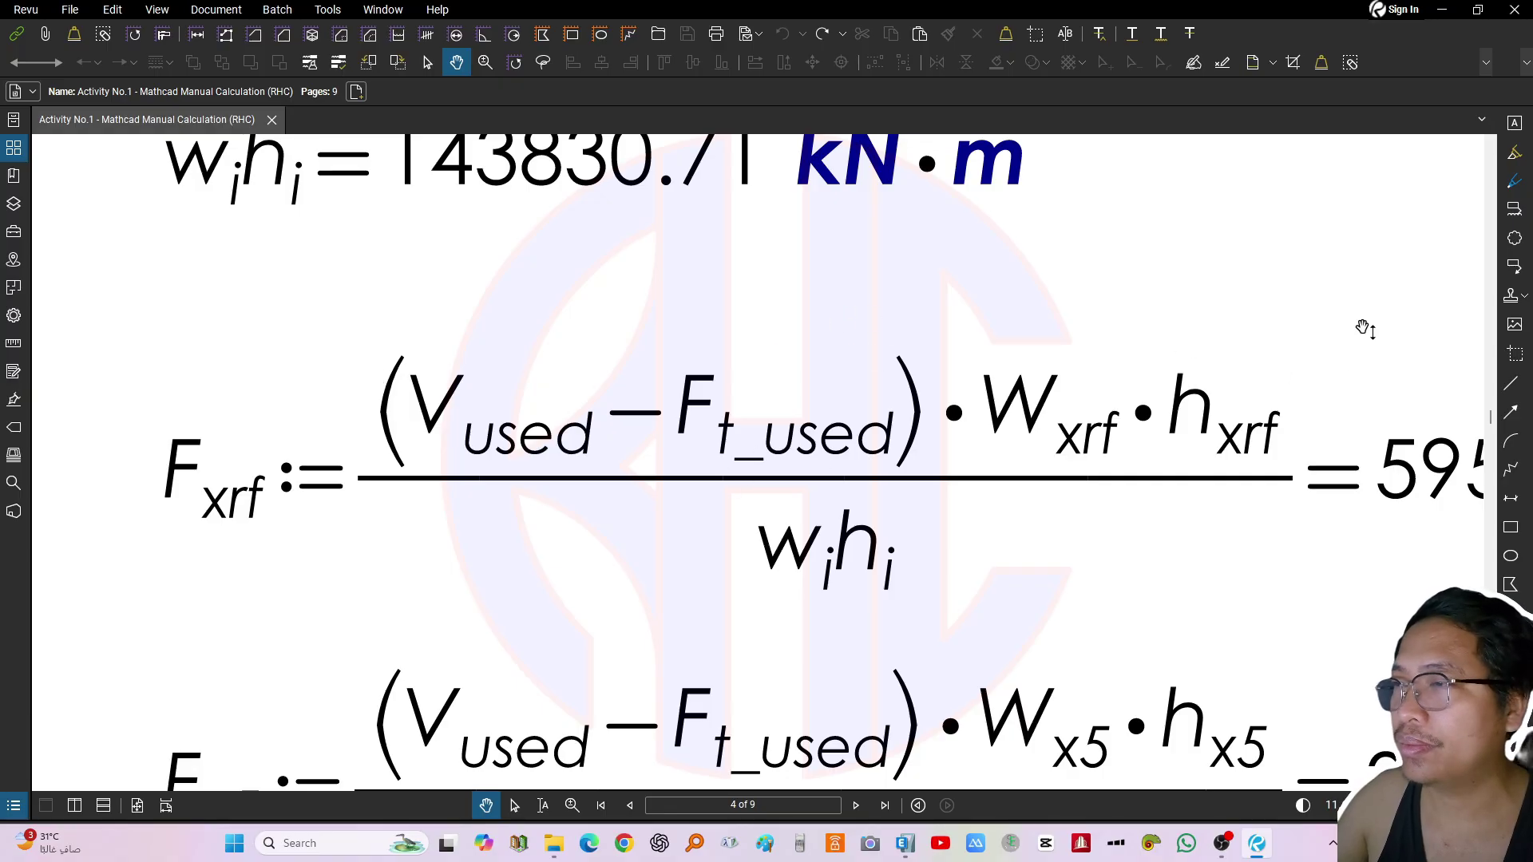
left_click_drag(565, 432, 383, 494)
left_click_drag(861, 570, 759, 509)
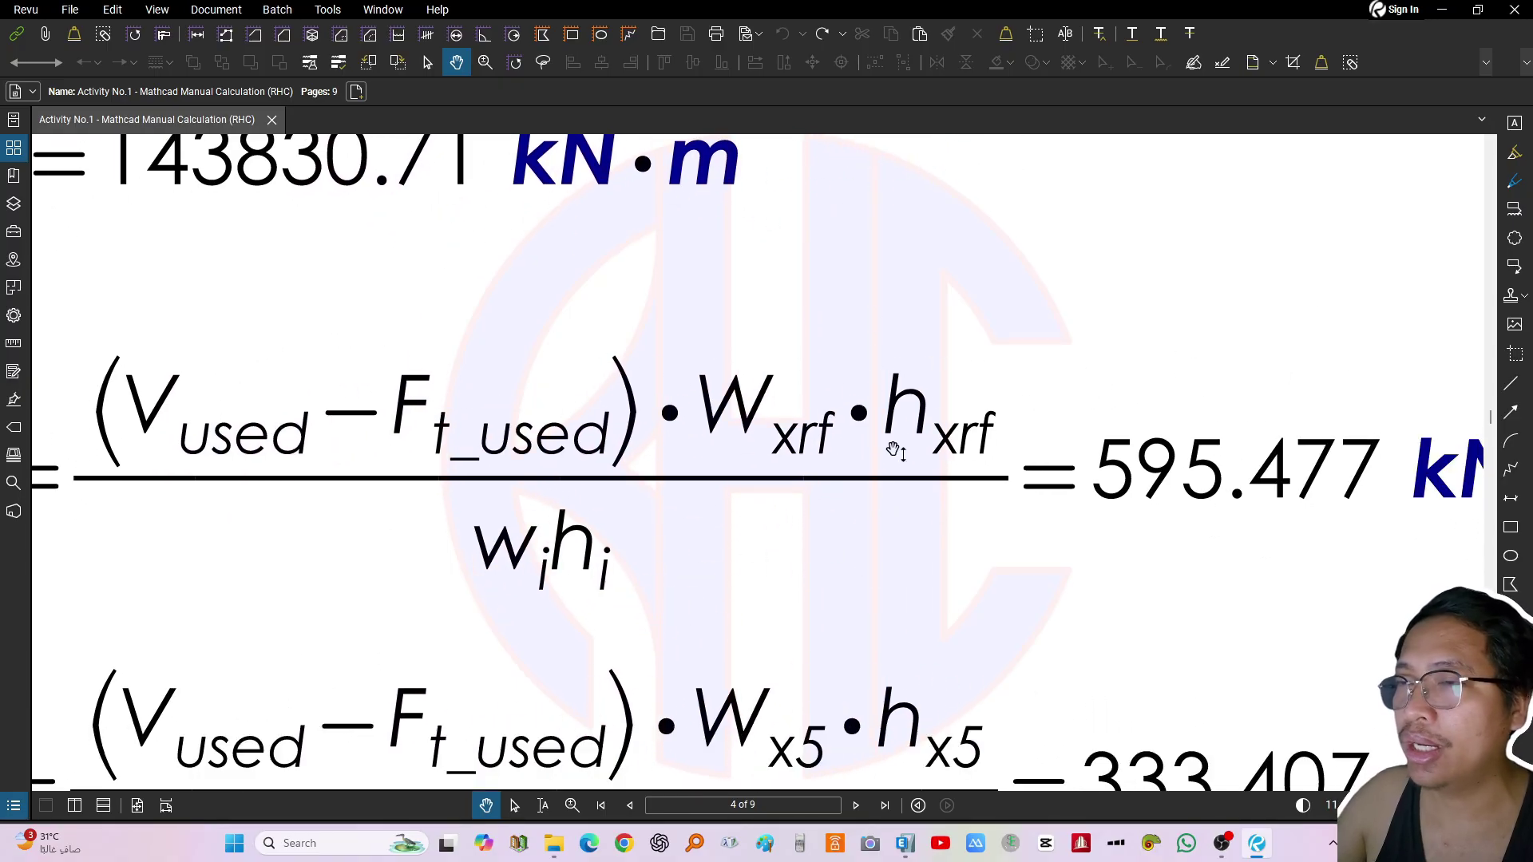
left_click_drag(740, 372, 767, 395)
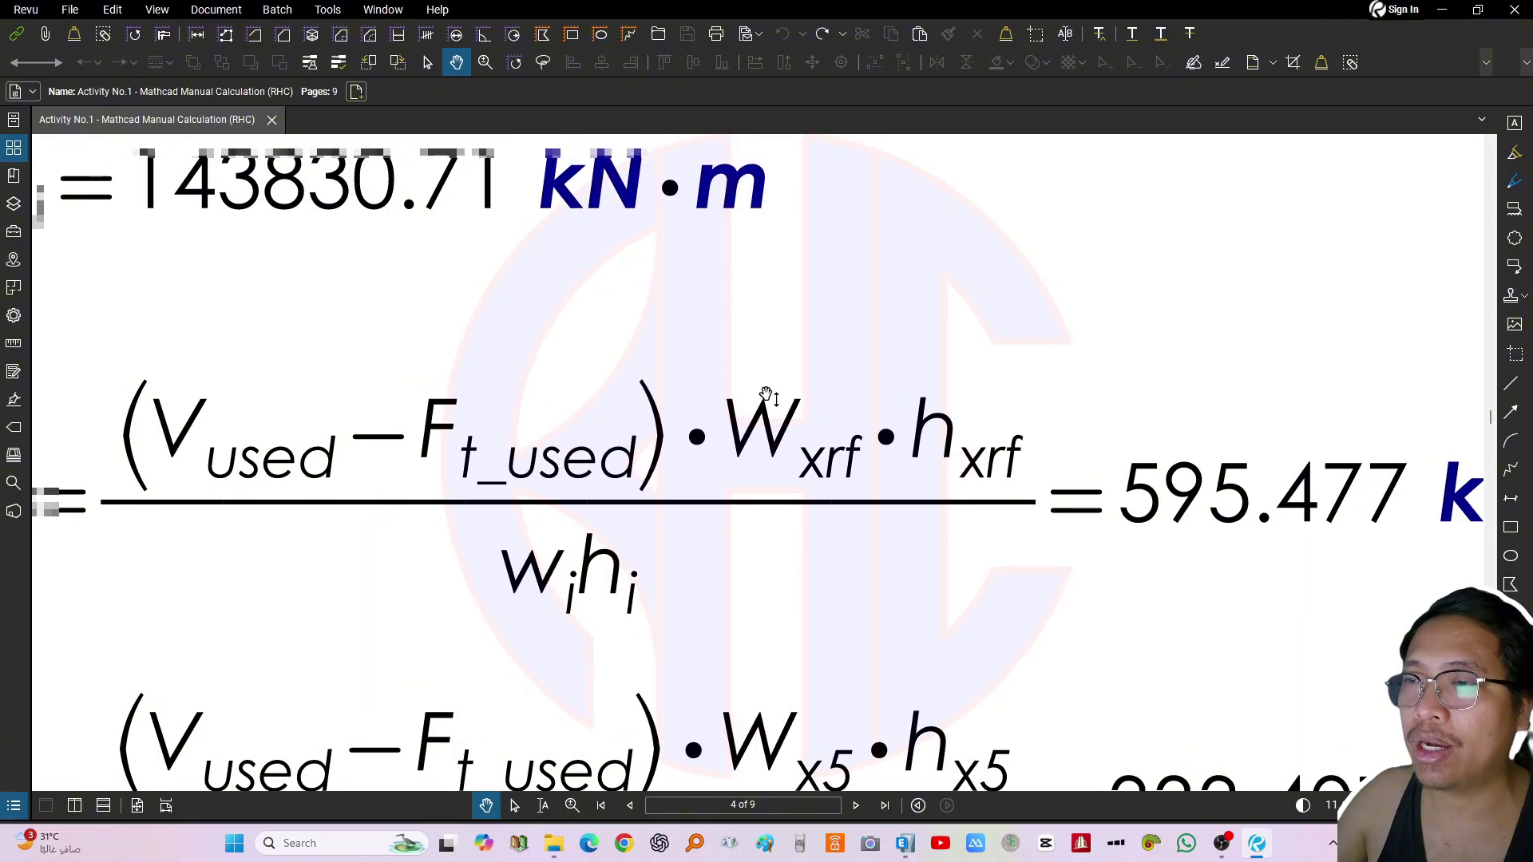
left_click_drag(855, 453, 861, 434)
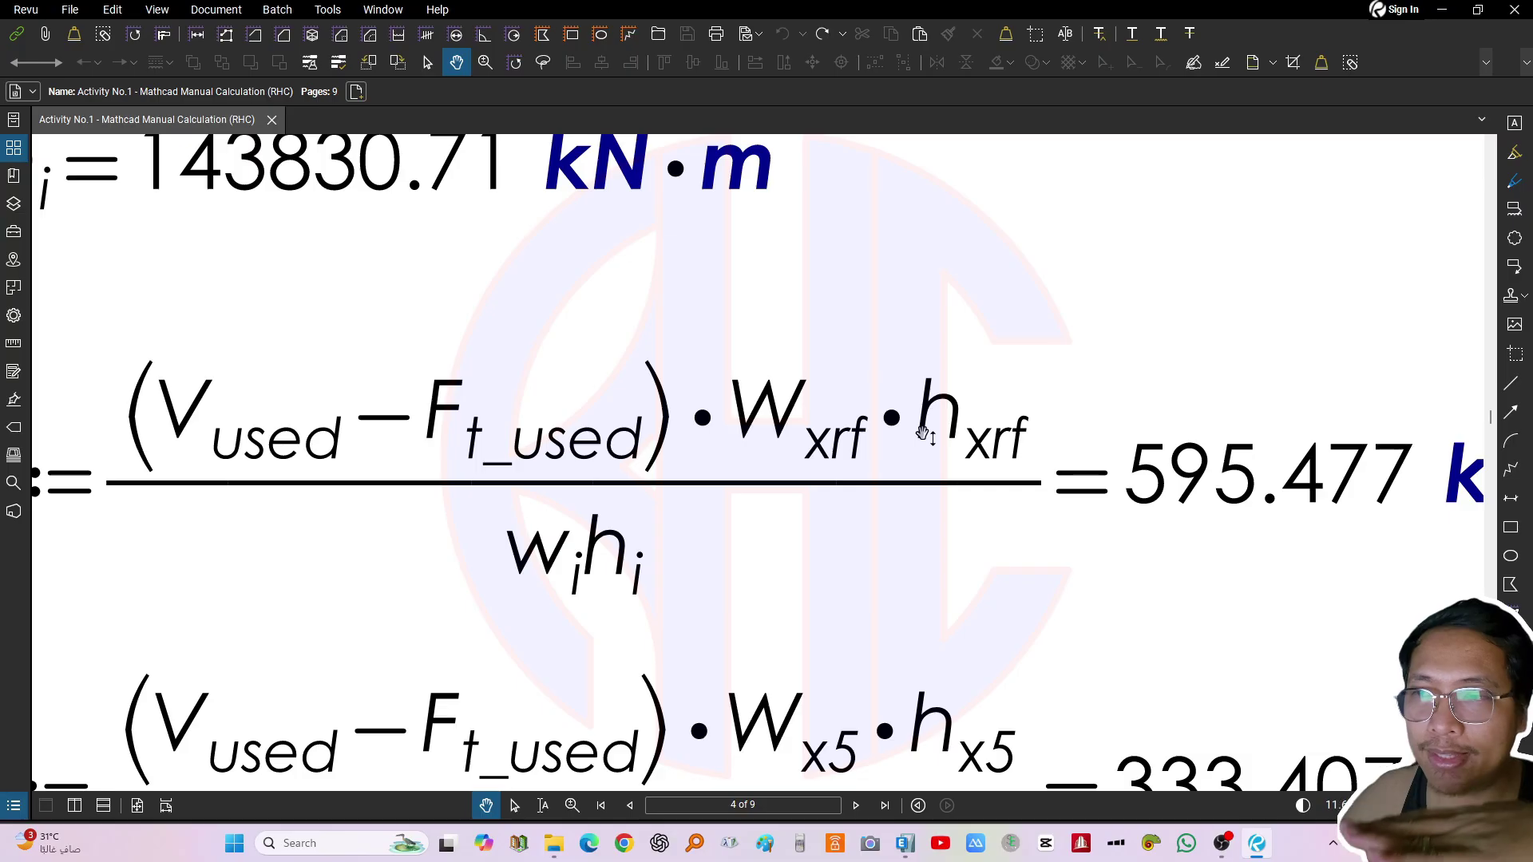
left_click_drag(1014, 496, 1033, 452)
Trace the denominator of the Fxrf formula back to the wihi result and its definition
left_click_drag(749, 455, 920, 666)
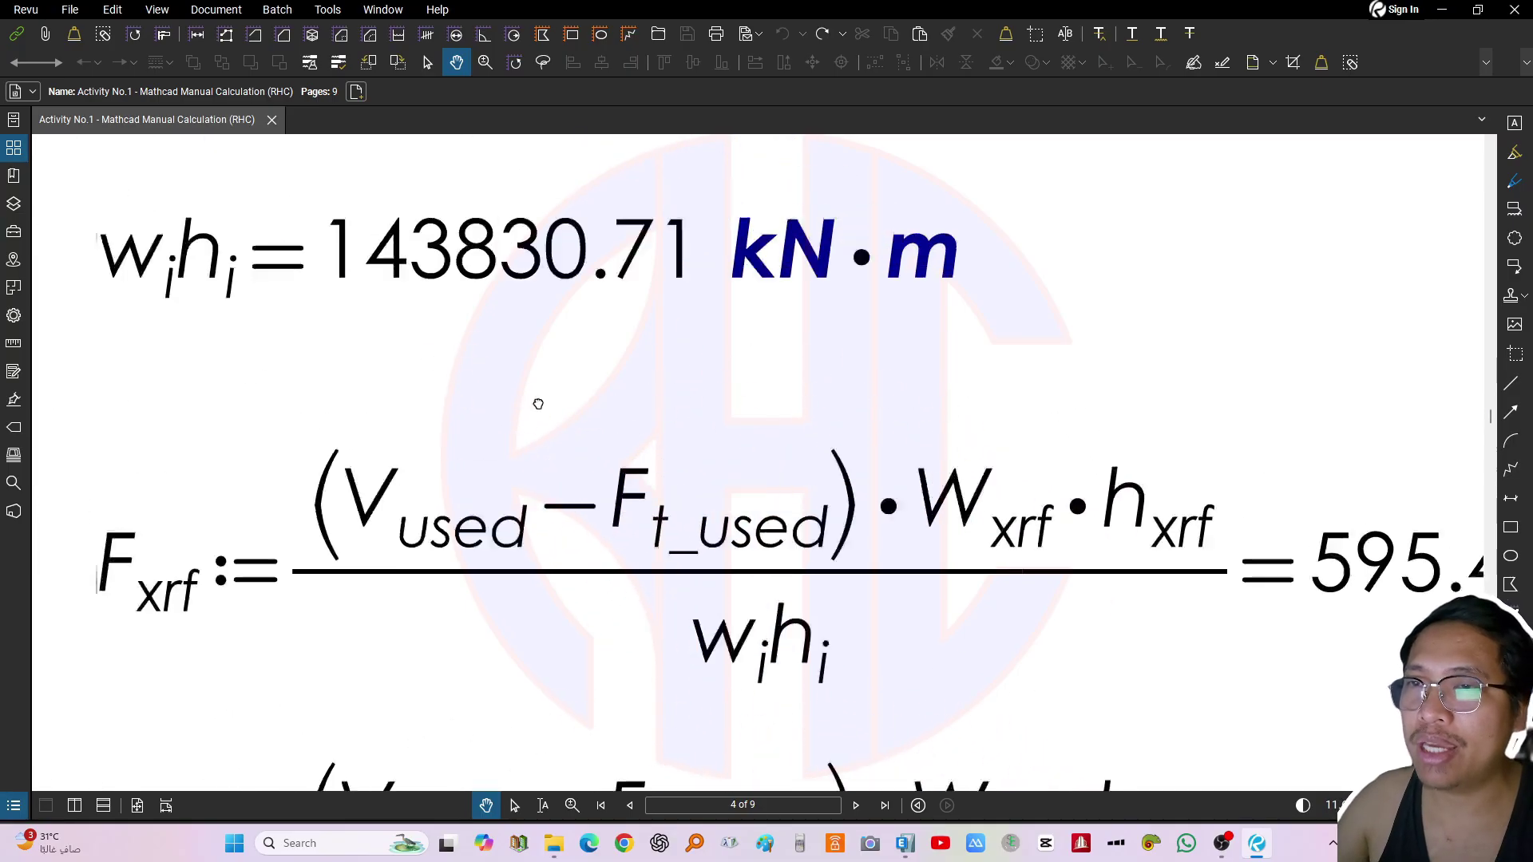
left_click_drag(538, 404, 927, 516)
left_click_drag(966, 383, 744, 357)
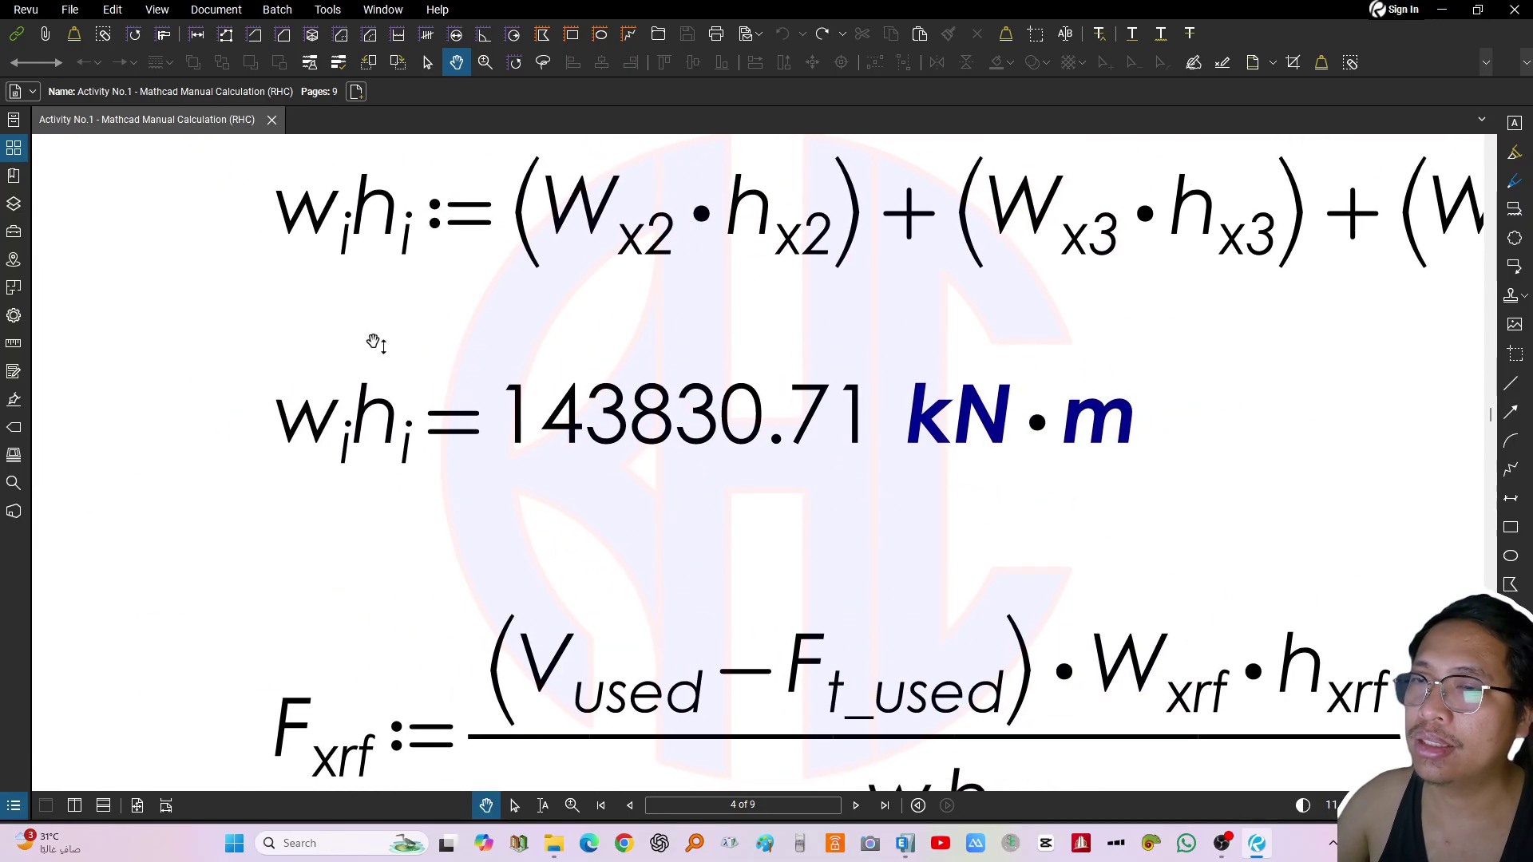
Review the lateral force formulas and results for the lower stories, from Fx5 to Fx2
scroll(412, 465, "down", 2, "ctrl")
left_click_drag(1043, 679, 812, 391)
left_click_drag(934, 386, 1037, 323)
scroll(989, 363, "down", 2, "ctrl")
left_click_drag(979, 594, 951, 431)
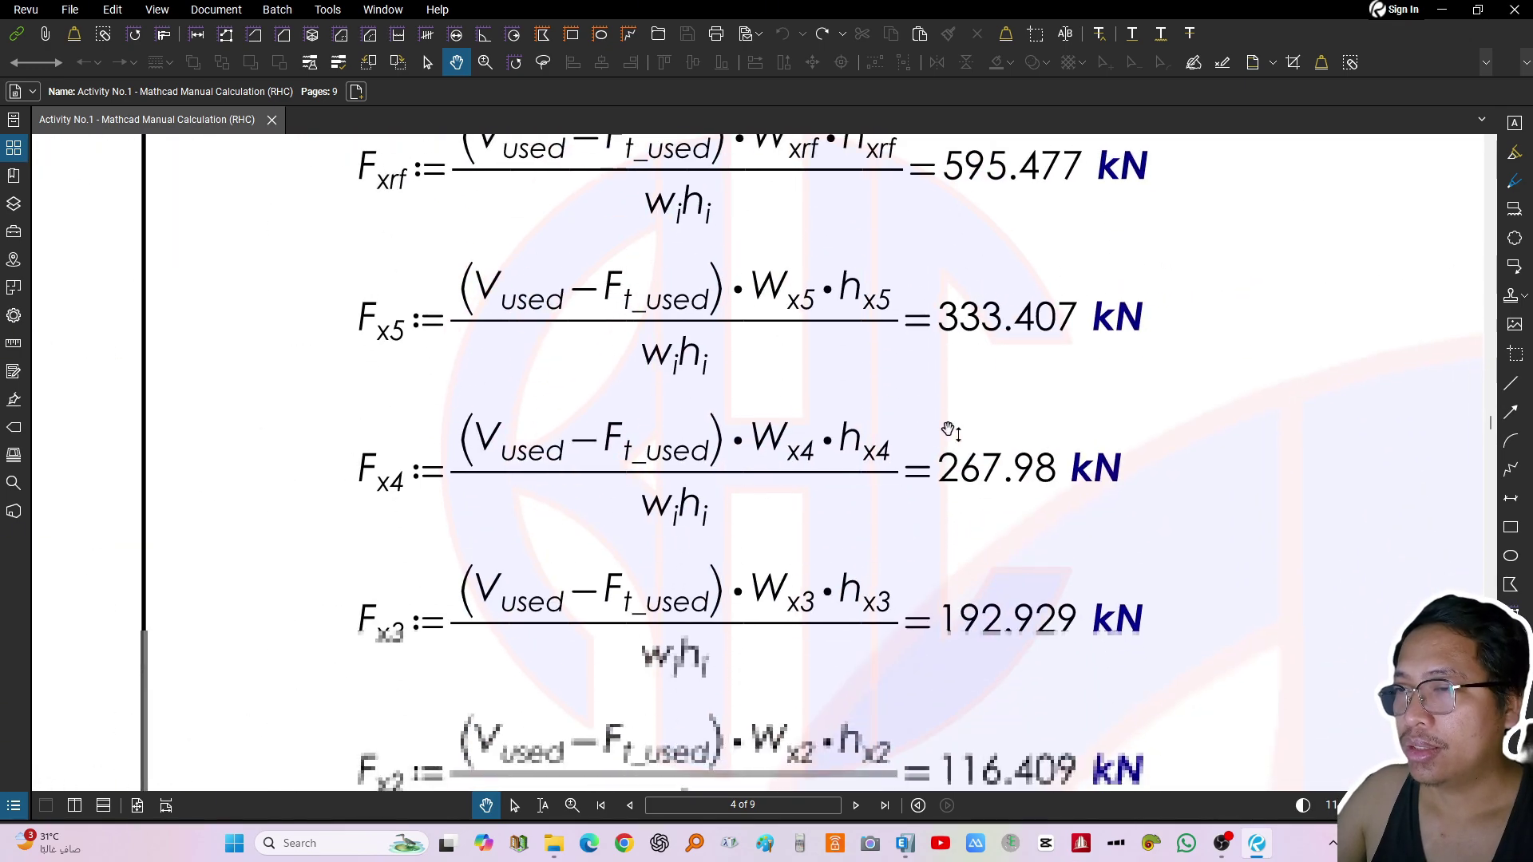
mouse_move(965, 538)
left_mouse_down()
mouse_move(942, 365)
mouse_move(948, 524)
mouse_move(895, 390)
left_mouse_up()
left_click_drag(851, 618, 847, 540)
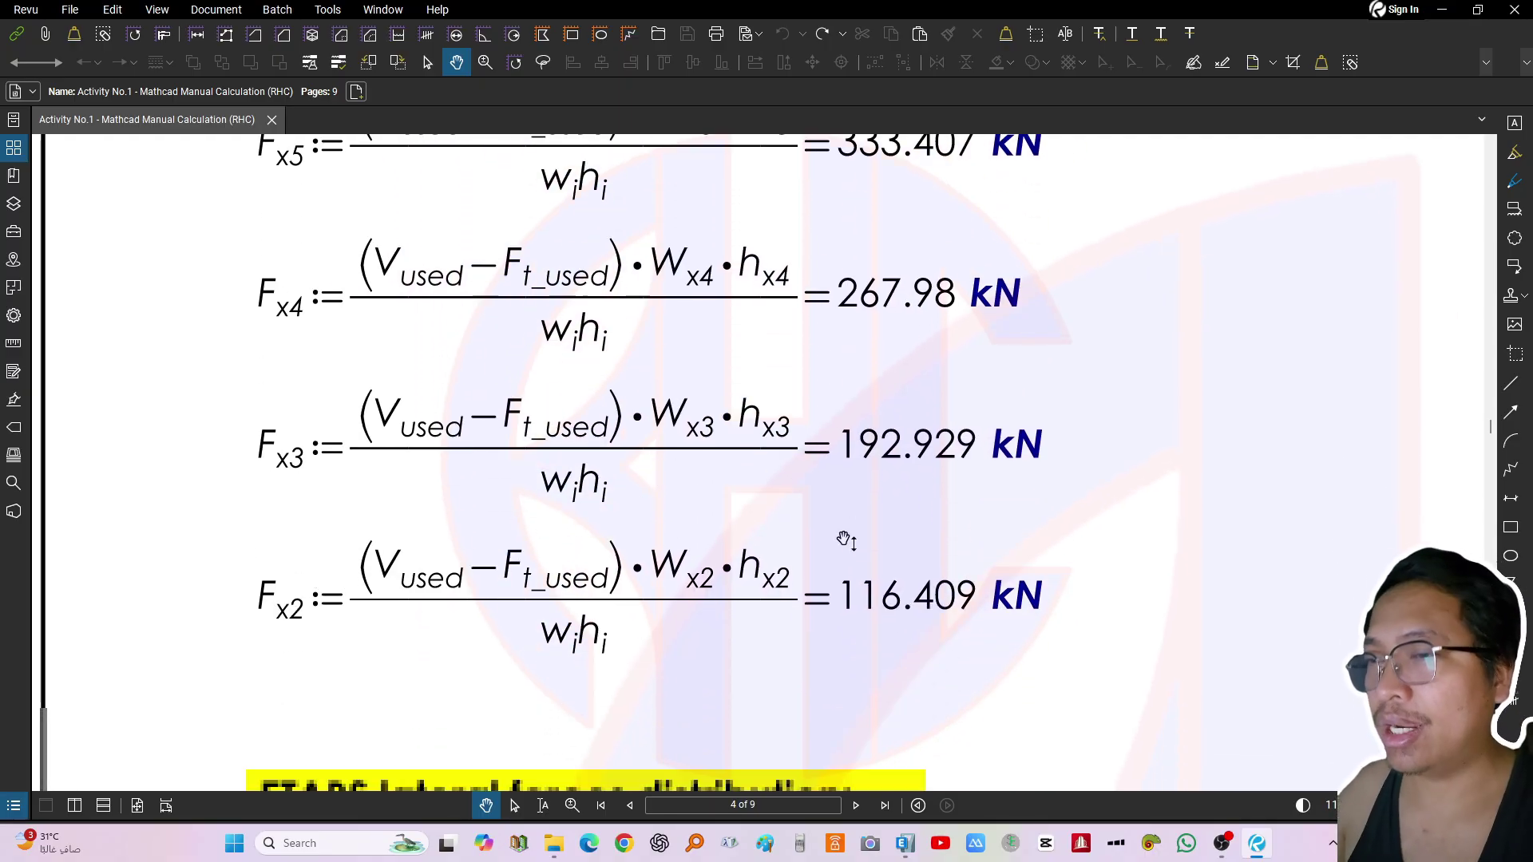
mouse_move(901, 481)
left_mouse_down()
mouse_move(870, 459)
mouse_move(866, 660)
mouse_move(872, 280)
left_mouse_up()
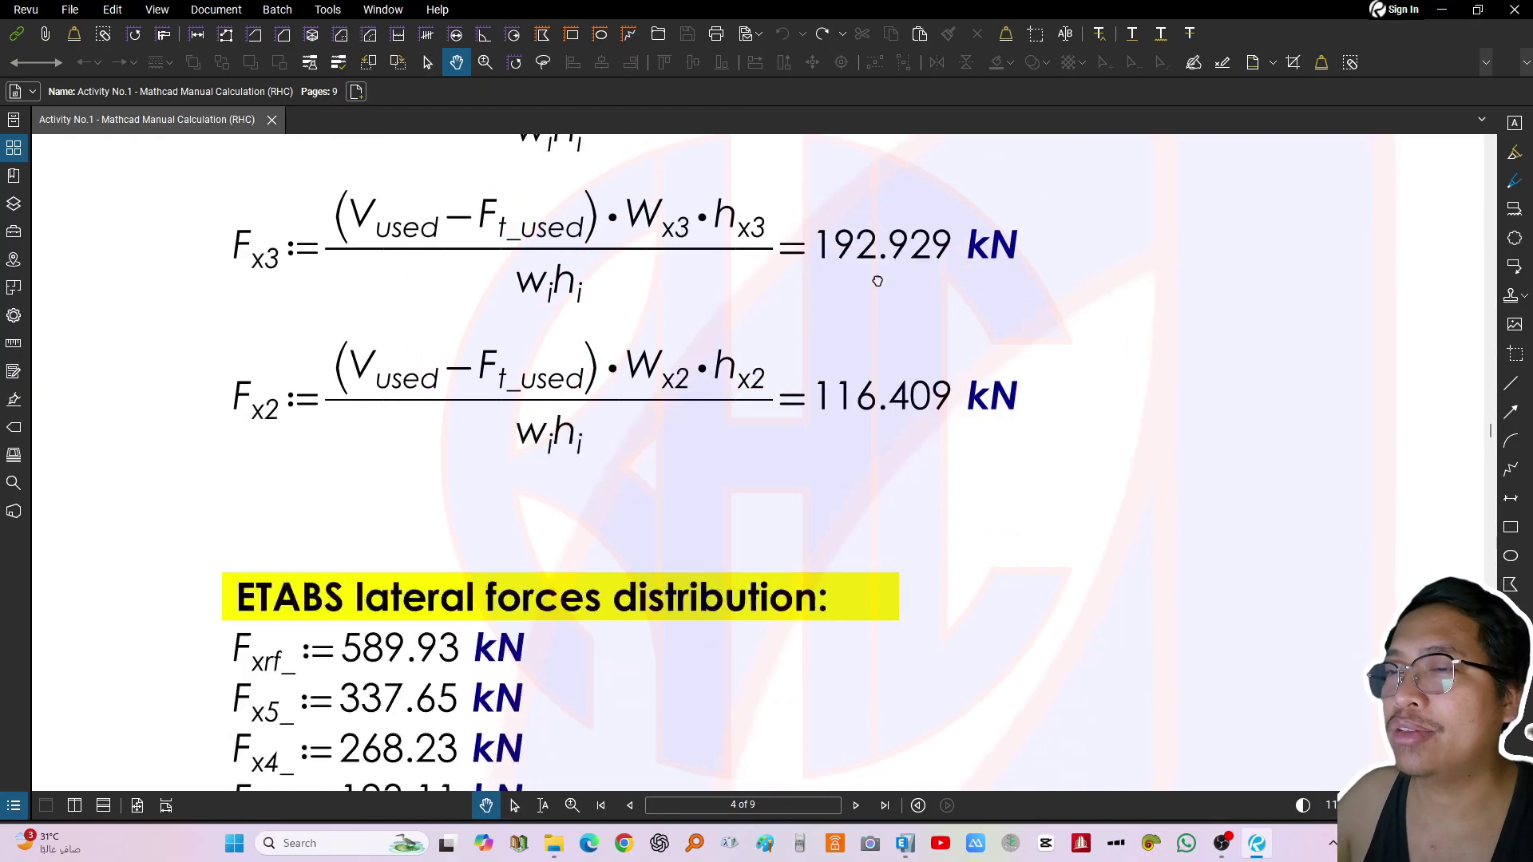
Examine the ETABS lateral forces distribution list on page 4, from Fxrf_ to Fx2_
left_click_drag(859, 479, 896, 347)
left_click_drag(822, 499, 872, 496)
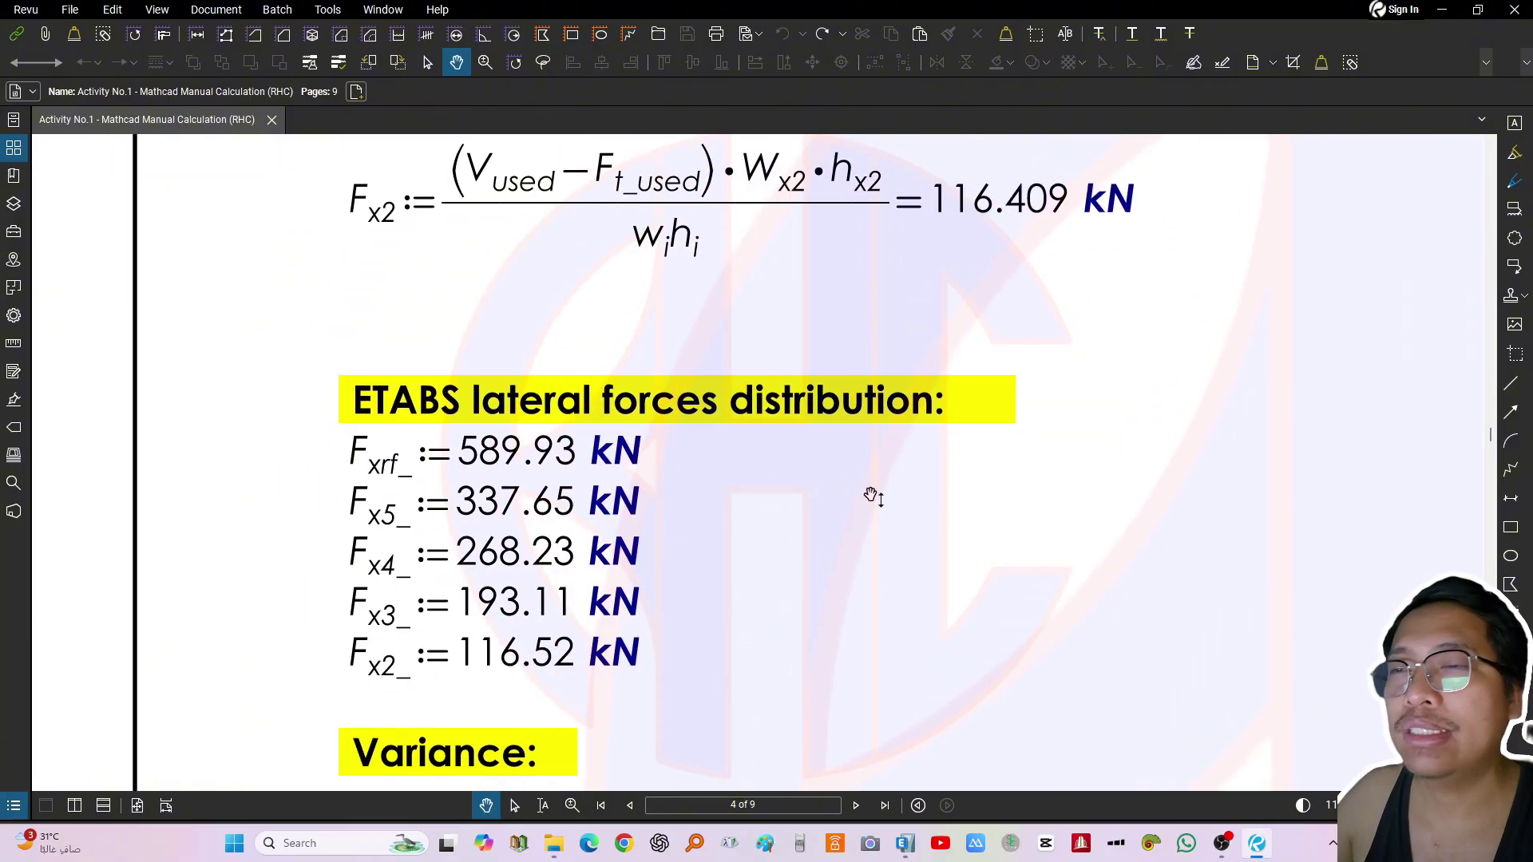
left_click_drag(731, 474, 763, 470)
scroll(377, 501, "up", 2, "ctrl")
left_click_drag(1153, 693, 1033, 596)
left_click_drag(939, 496, 965, 504)
left_click_drag(873, 421, 890, 440)
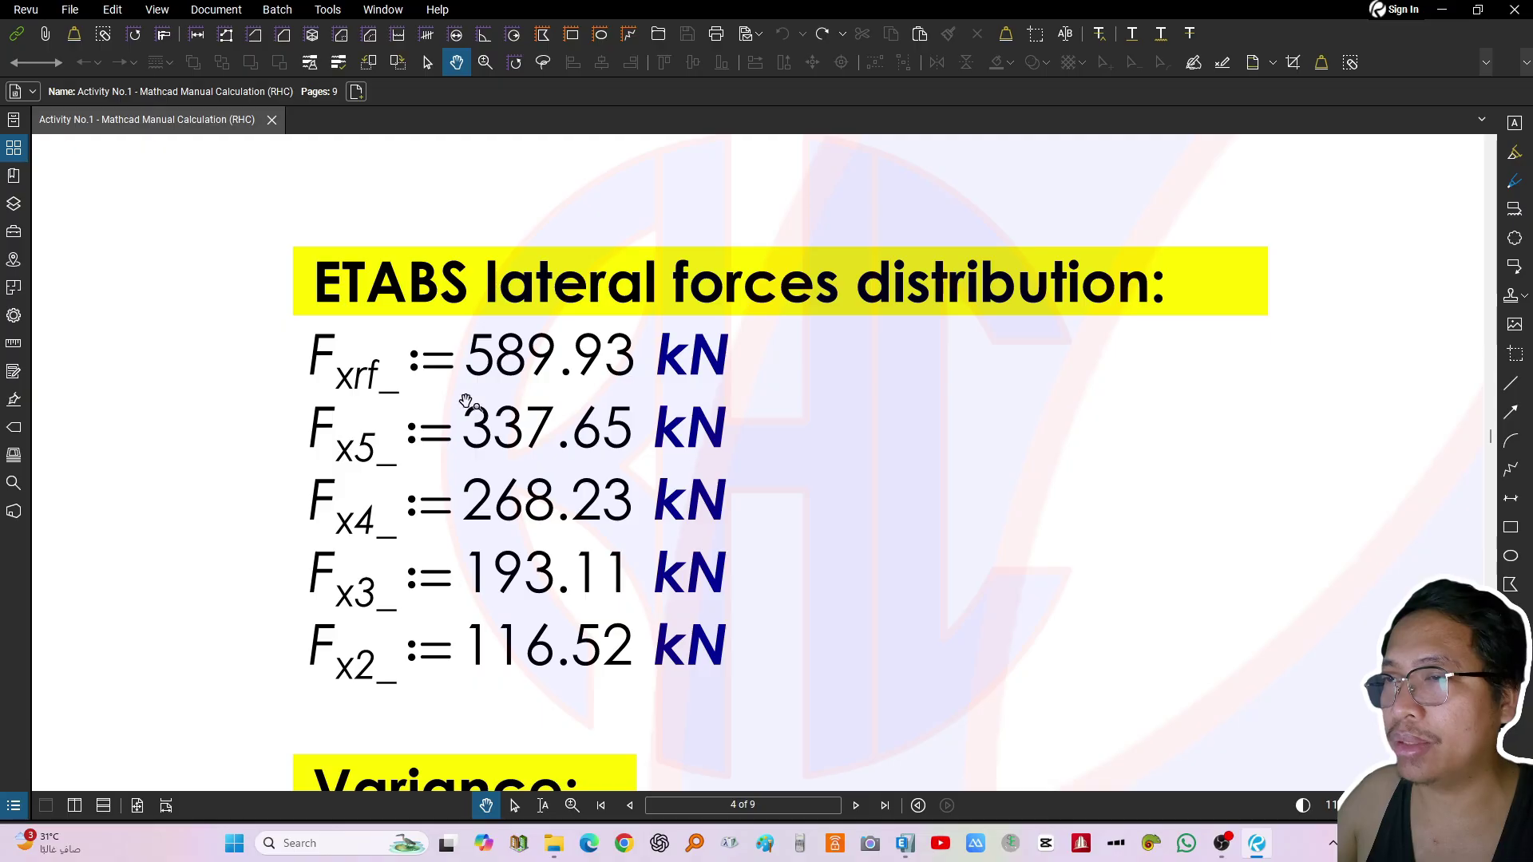
Check the Variance section comparing the manual and ETABS lateral forces for each story
scroll(466, 404, "down", 2, "ctrl")
left_click_drag(752, 693, 686, 284)
scroll(688, 385, "down", 3, "ctrl")
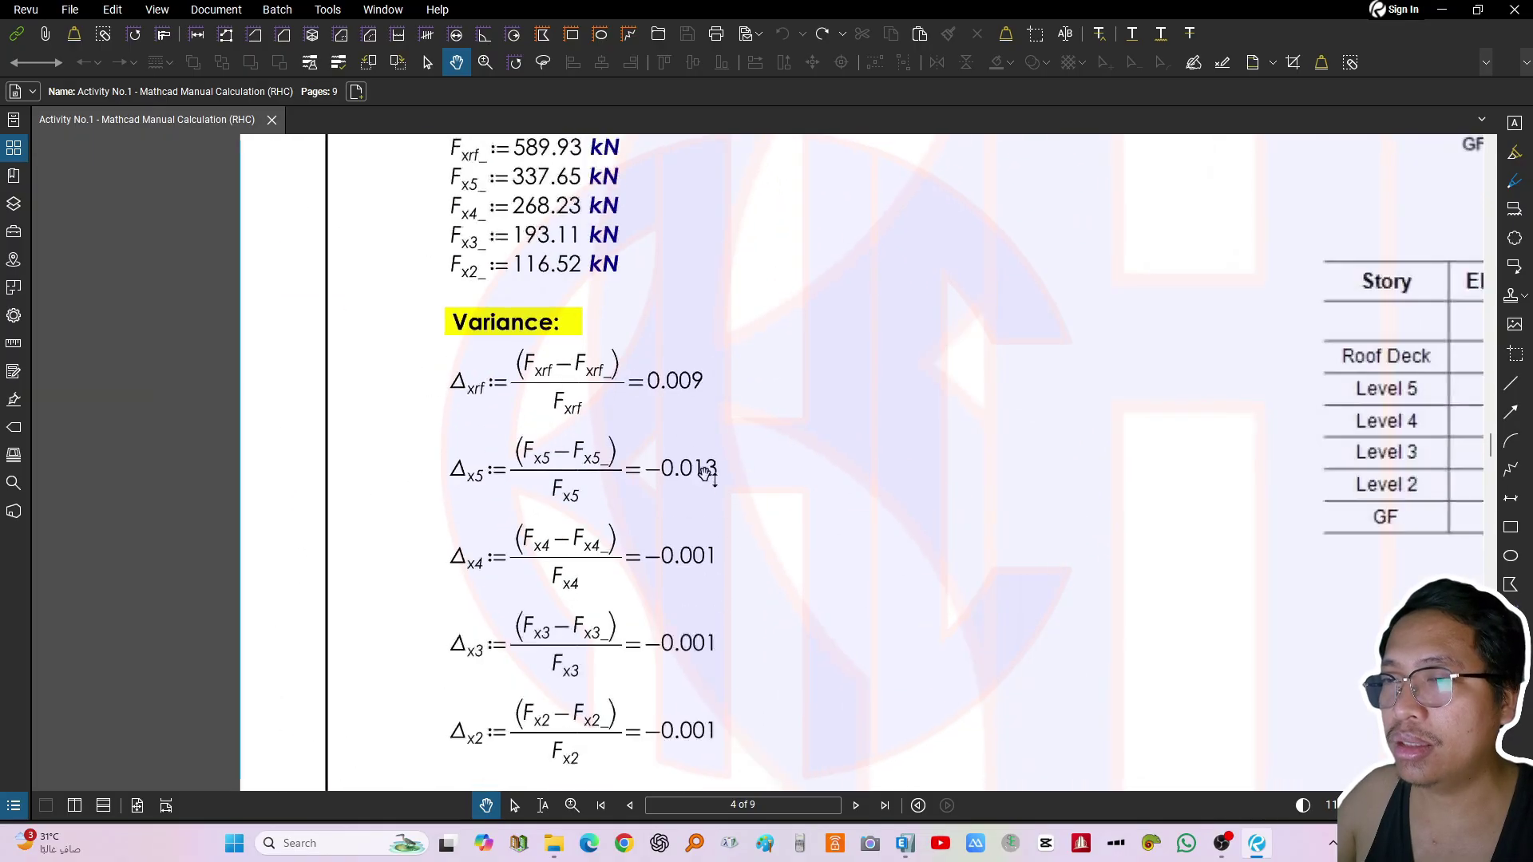
left_click_drag(694, 501, 705, 376)
scroll(594, 375, "up", 1, "ctrl")
scroll(594, 375, "up", 2, "ctrl")
left_click_drag(768, 265, 812, 401)
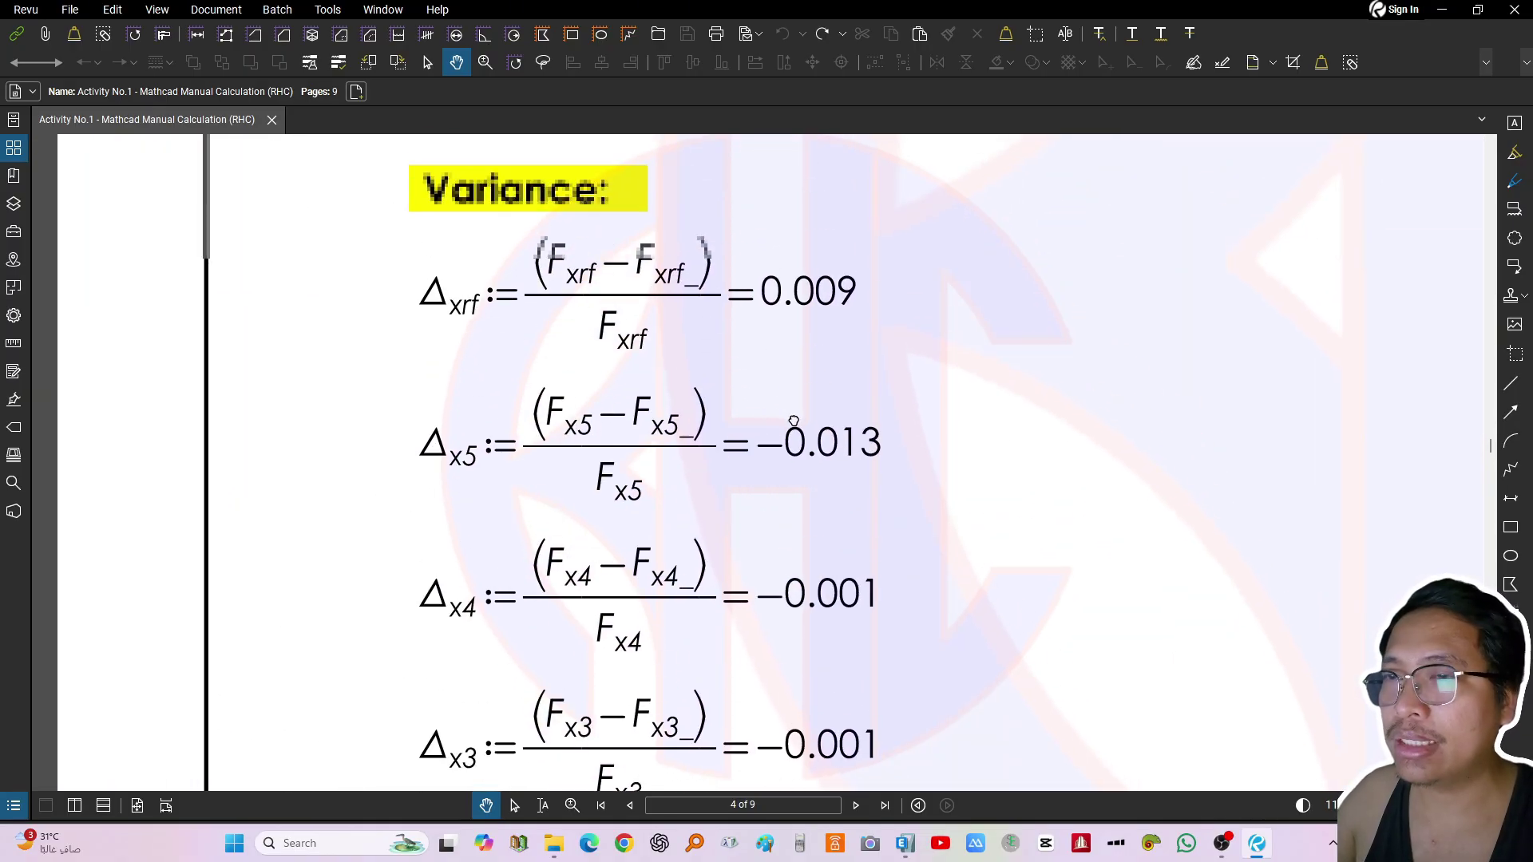
left_click_drag(917, 438, 785, 431)
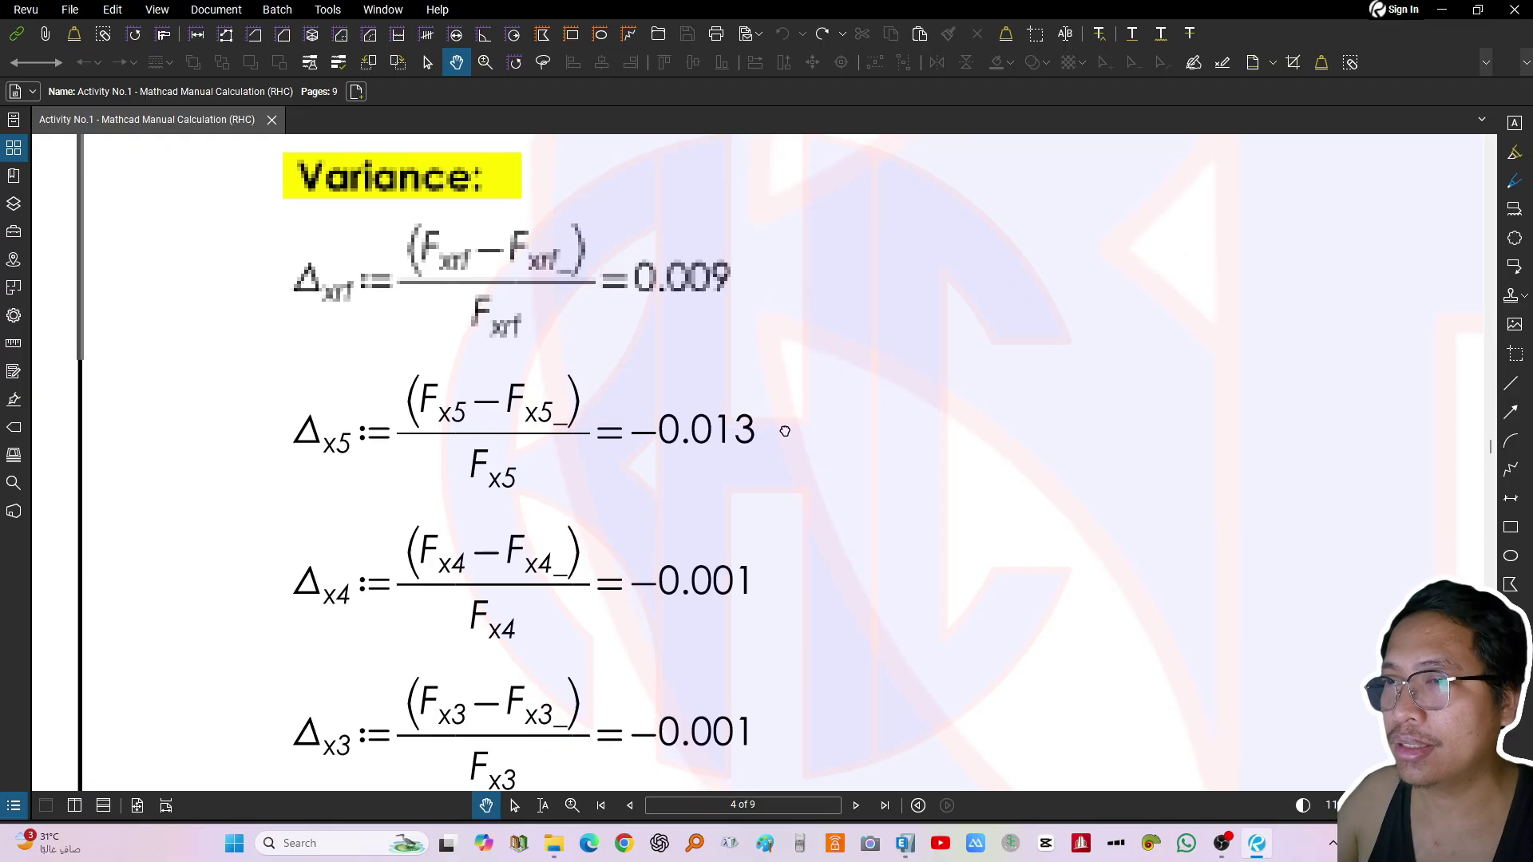
Compare the manual story forces with the ETABS Lateral Load to Stories - Y plot and its story table
scroll(785, 431, "down", 3)
scroll(768, 349, "up", 5)
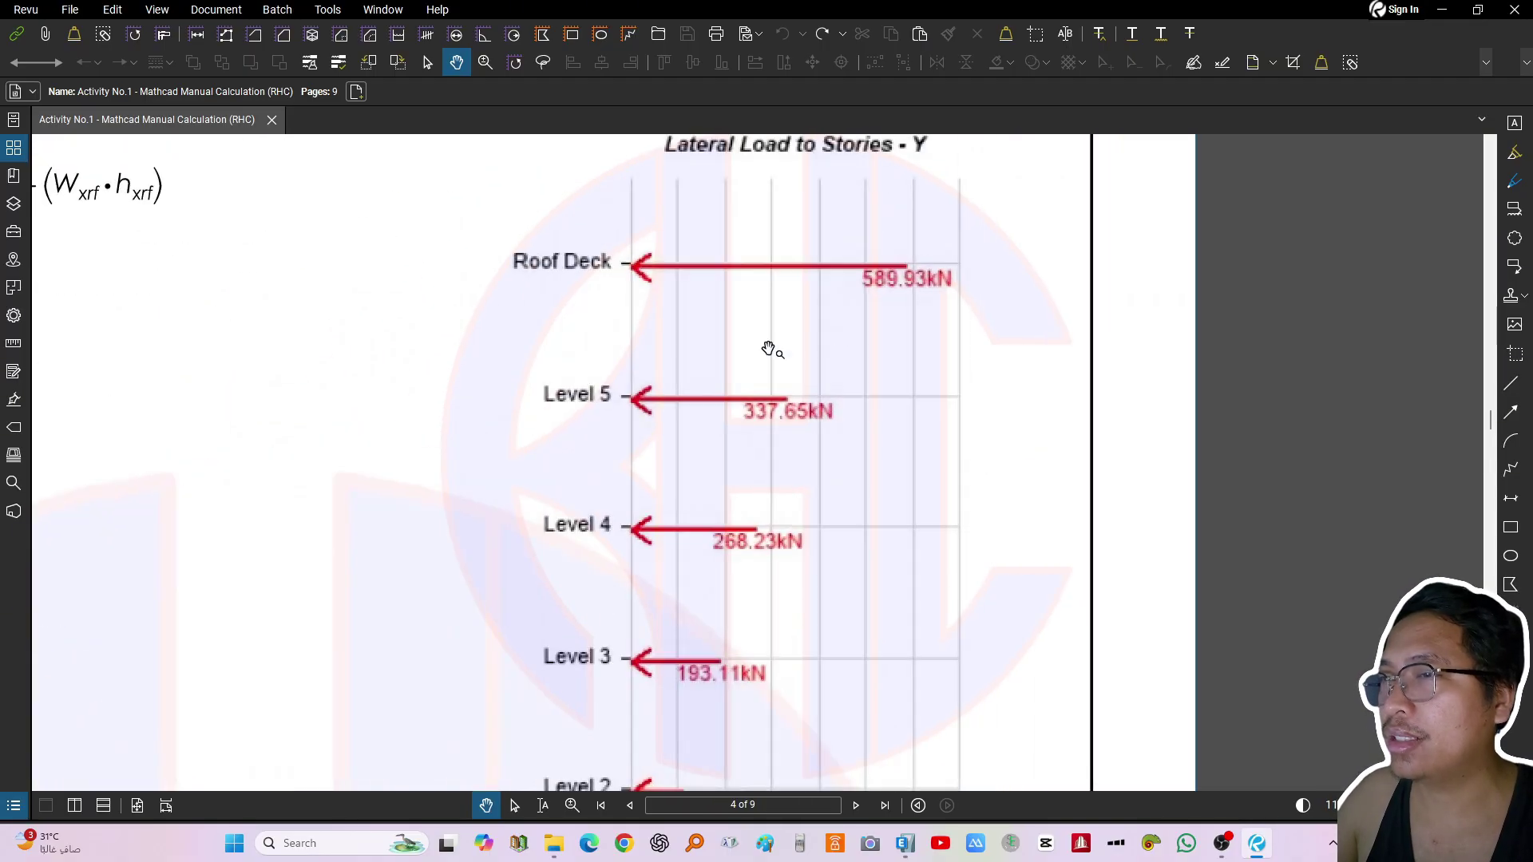
left_click_drag(769, 349, 1227, 284)
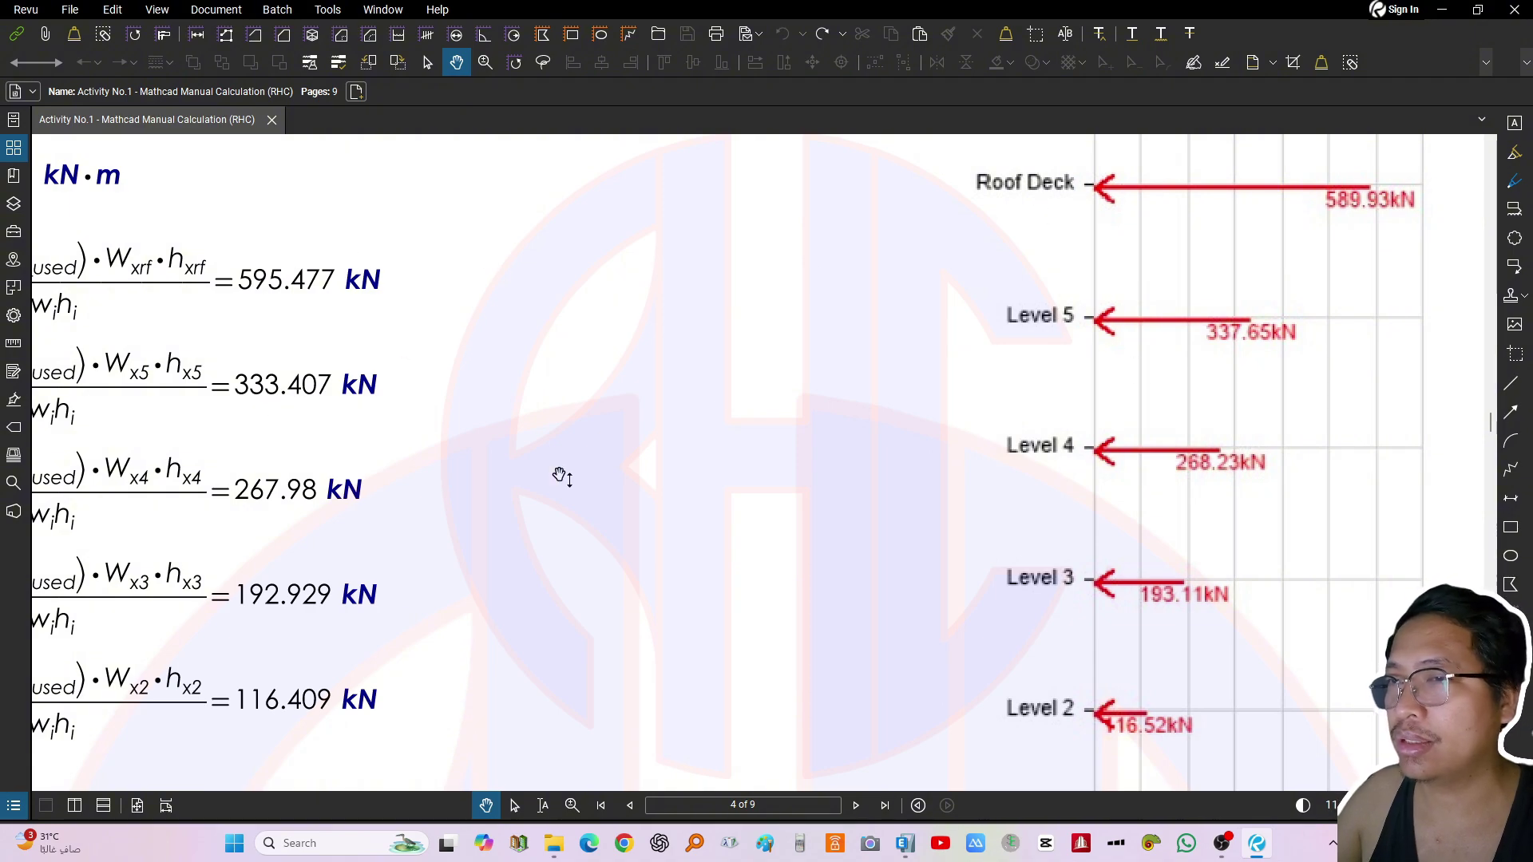
left_click_drag(1382, 621, 1413, 408)
left_click_drag(1303, 657, 1065, 254)
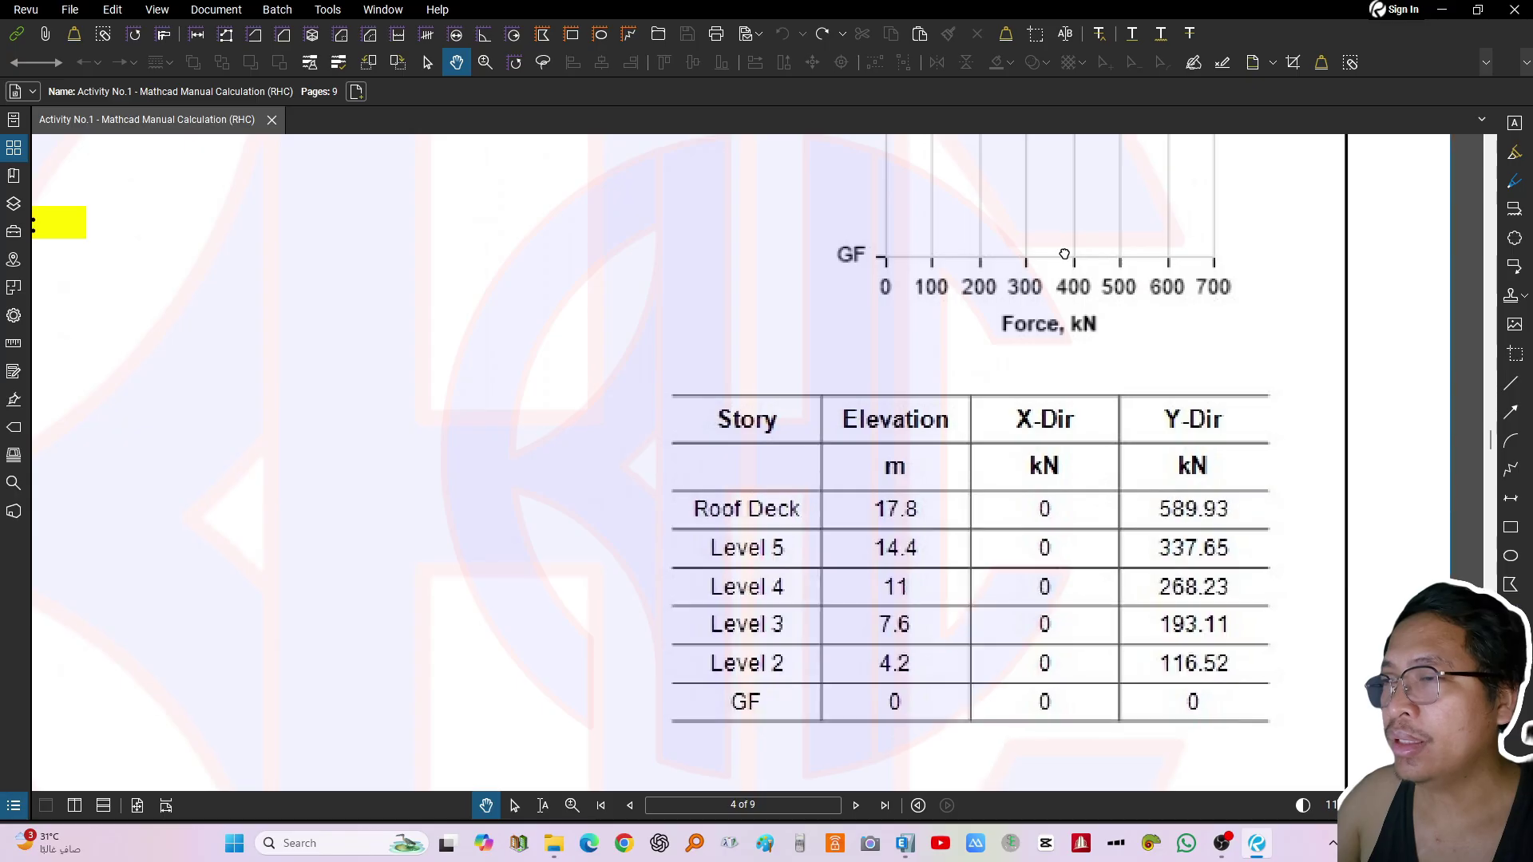
Go to page 5 and view the Auto Seismic Loading chapter with its 3D building model image
scroll(1019, 634, "down", 5)
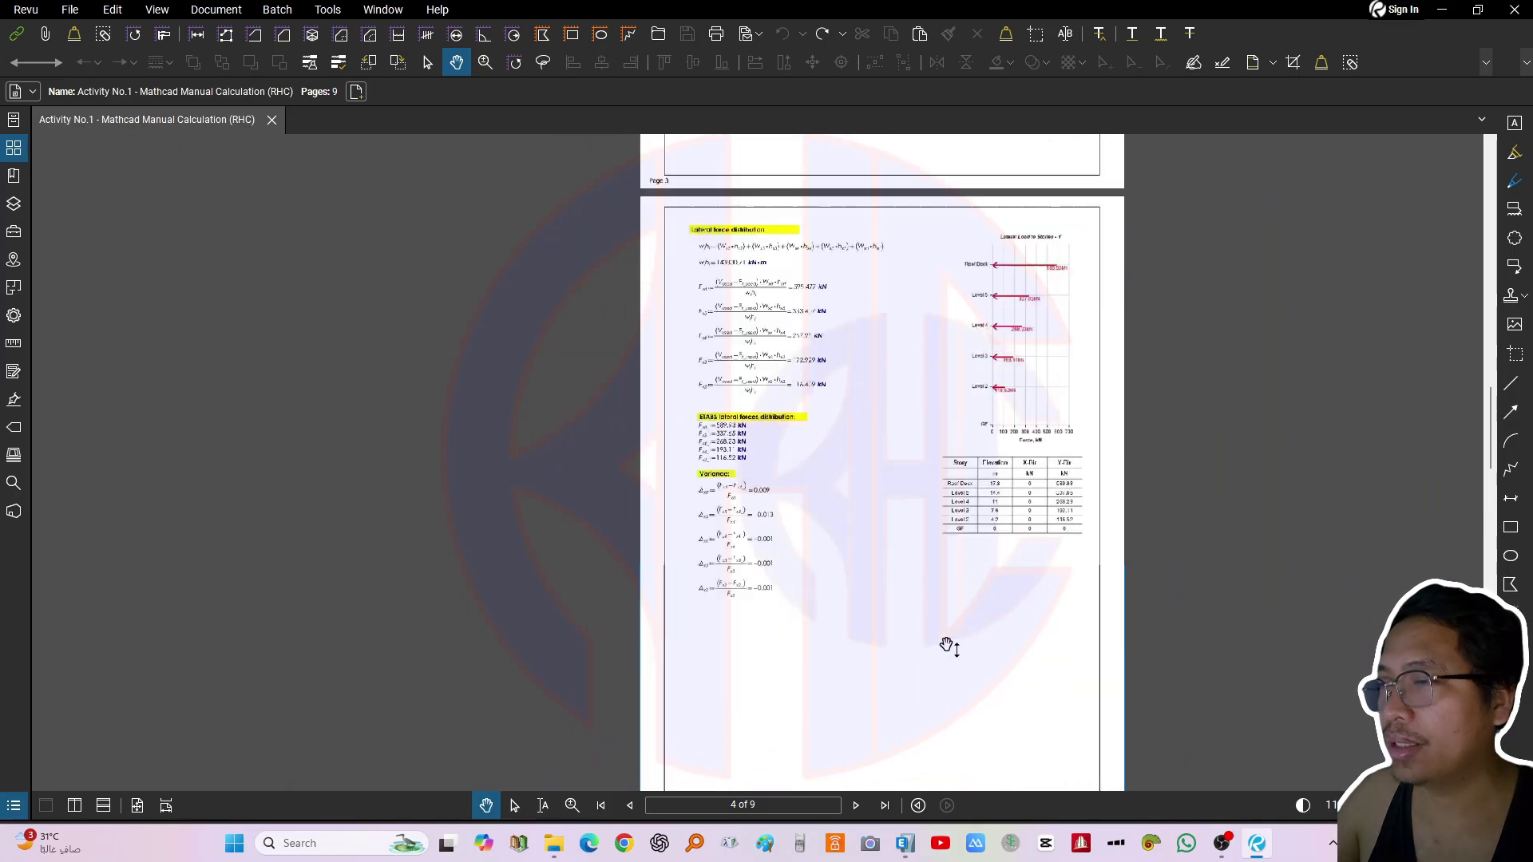
scroll(949, 647, "down", 8)
scroll(1081, 383, "up", 5)
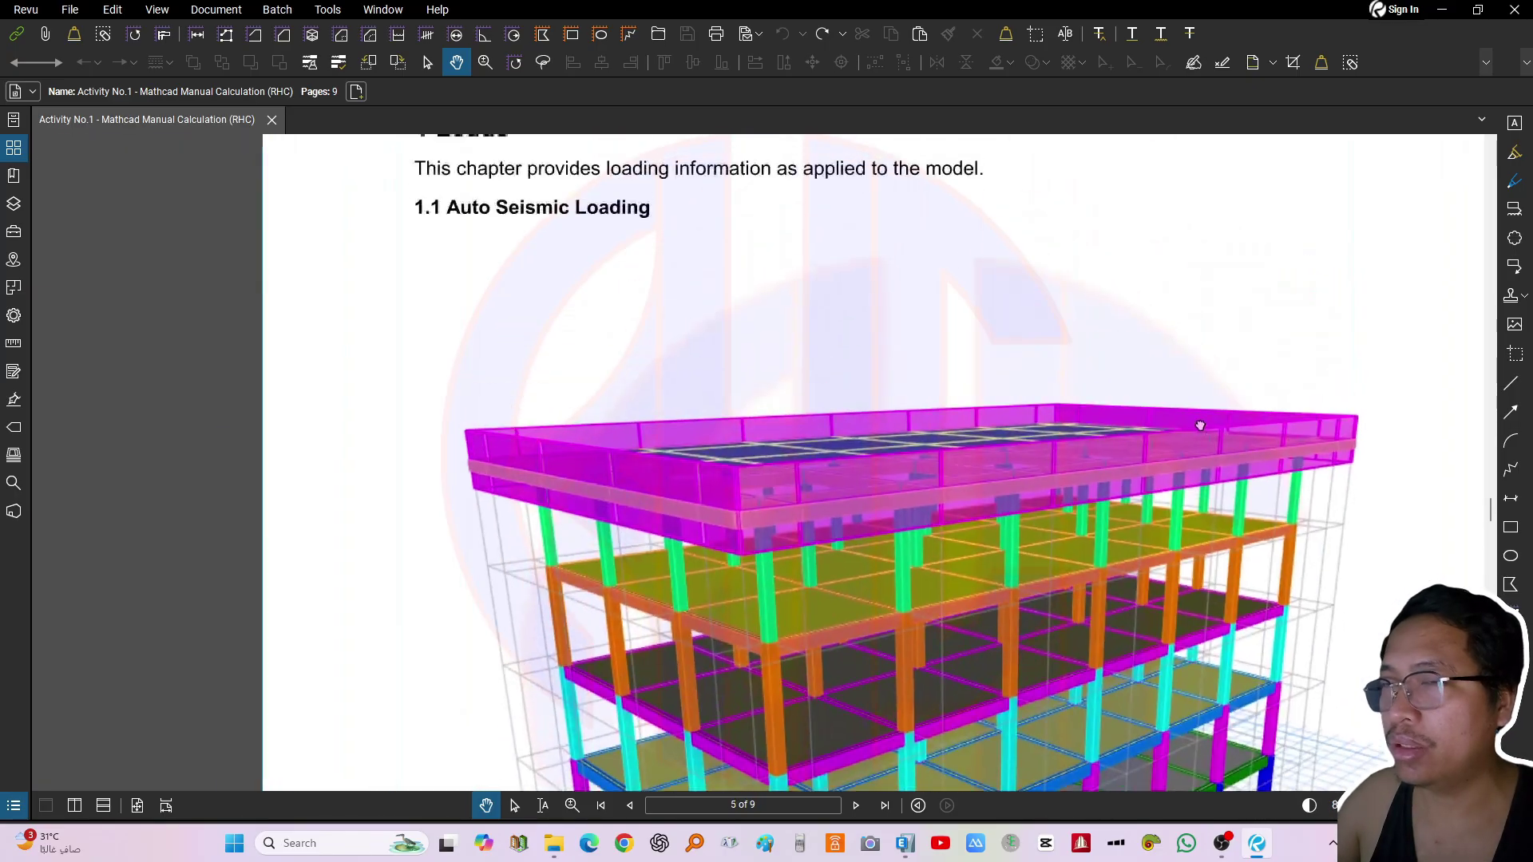
left_click_drag(1201, 425, 1140, 502)
scroll(768, 331, "down", 2)
left_click_drag(879, 591, 937, 372)
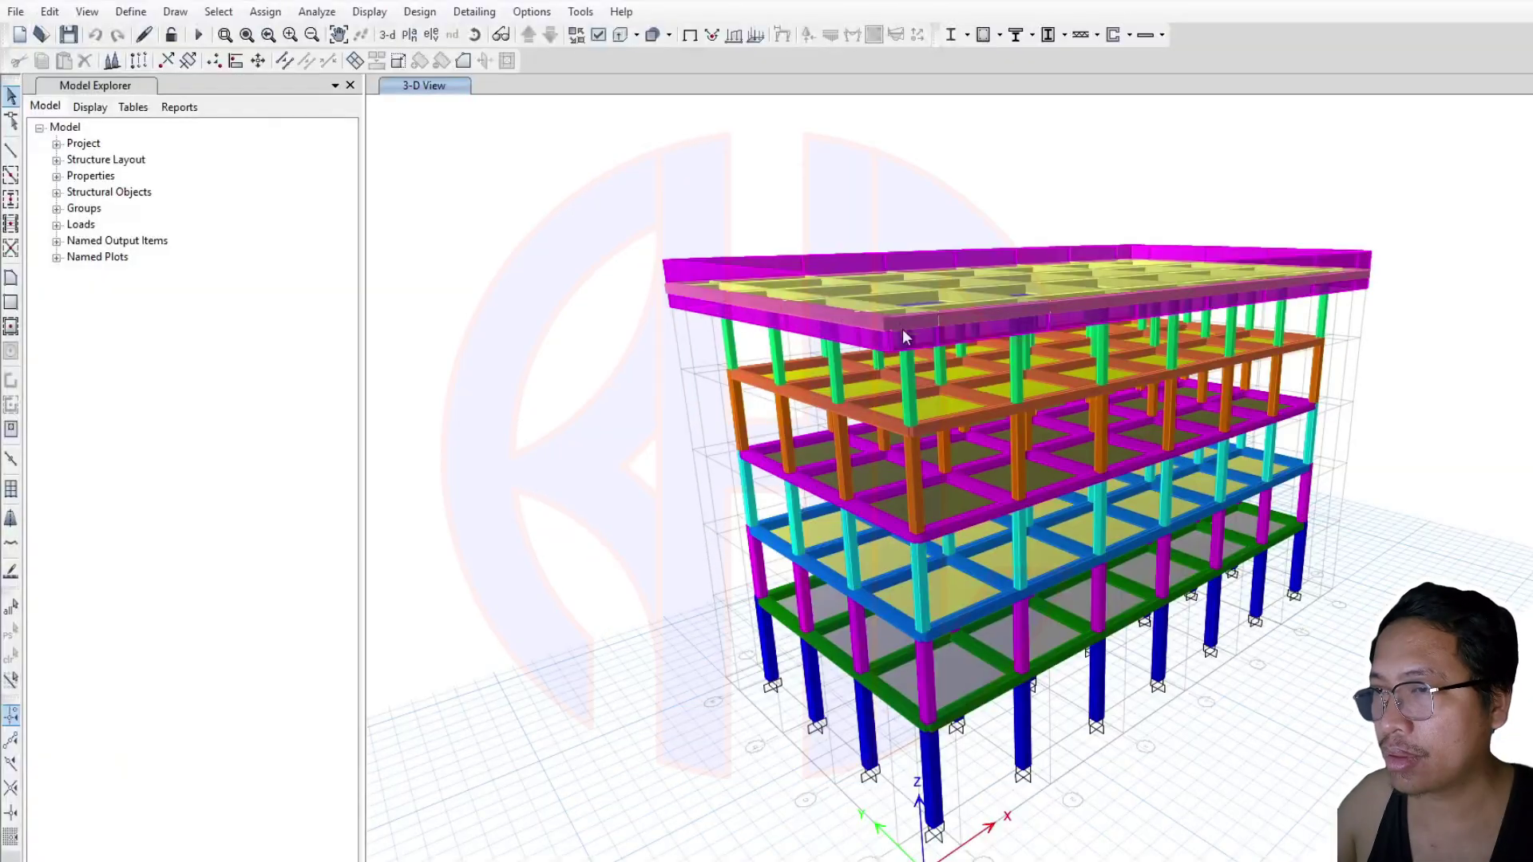
Inspect the beams, columns and floor slabs of the building model in the 3D view
middle_click_drag(1050, 411, 1006, 432)
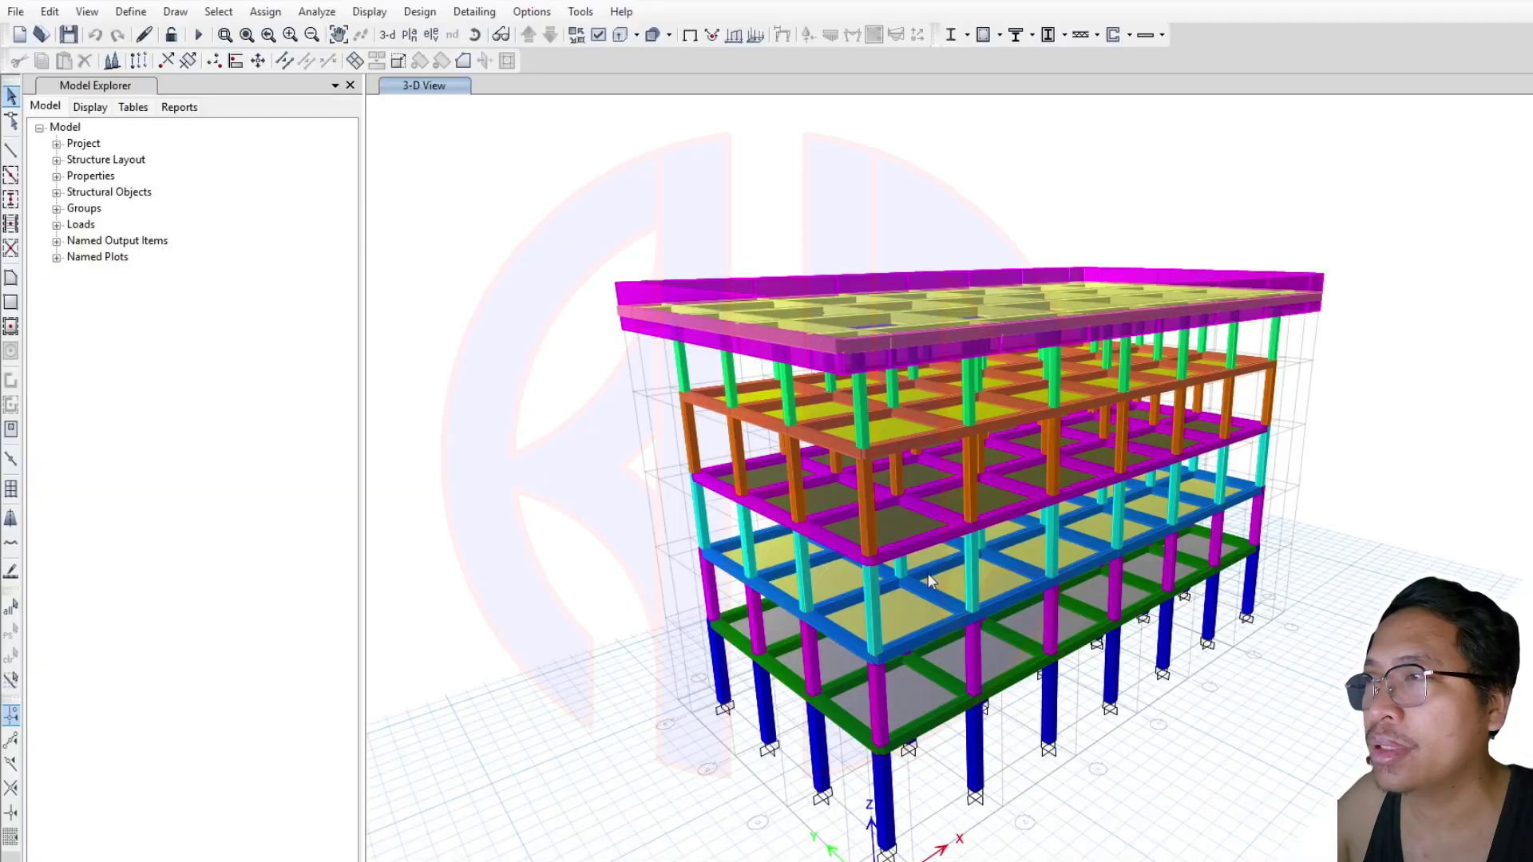
middle_click_drag(928, 574, 1038, 511, "shift")
scroll(824, 462, "up", 3)
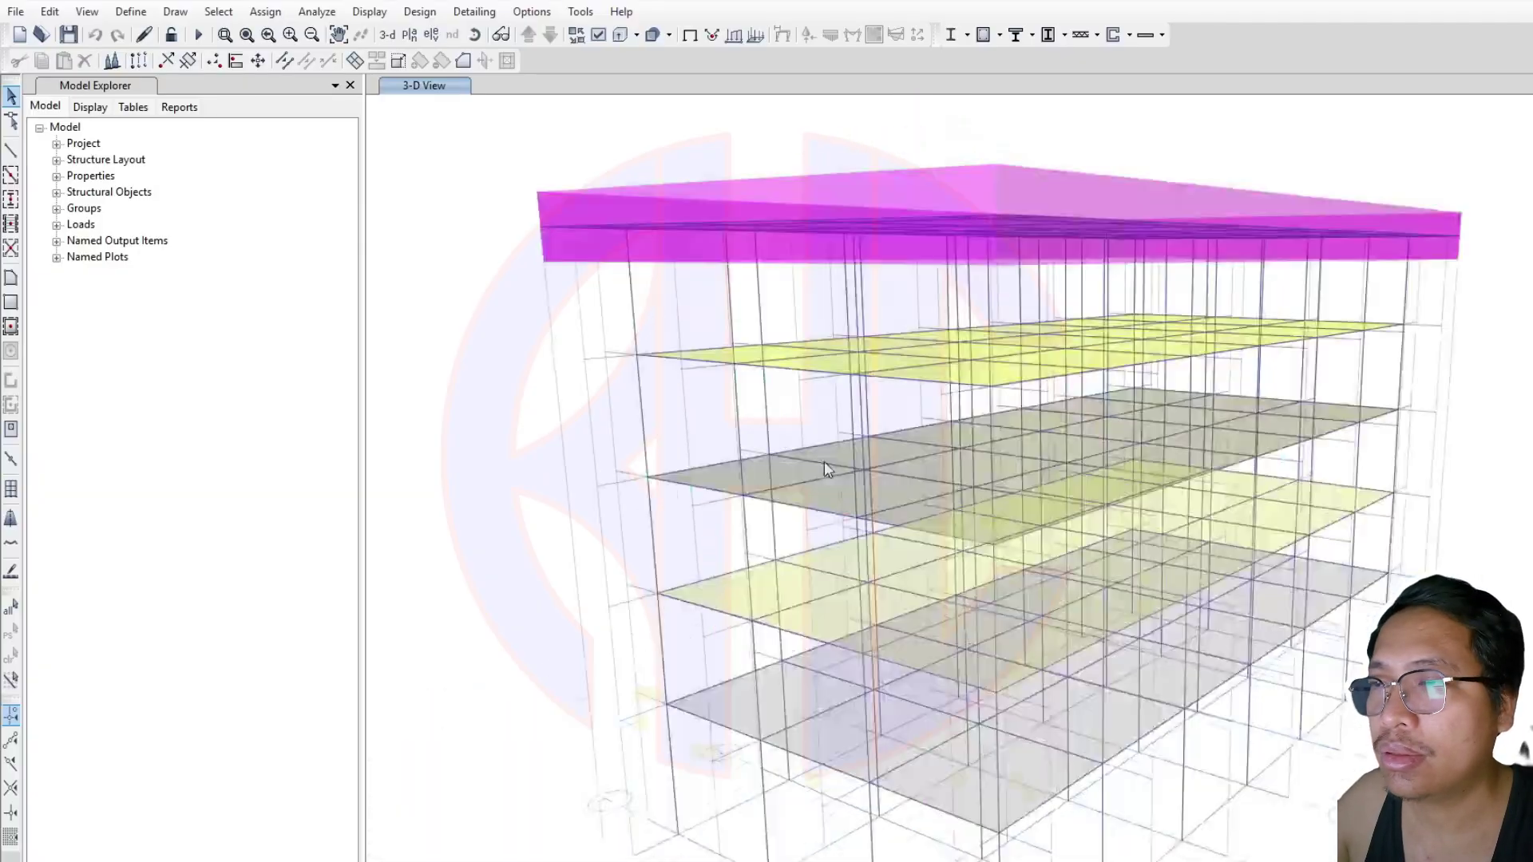
scroll(942, 447, "up", 2)
scroll(1277, 527, "up", 2)
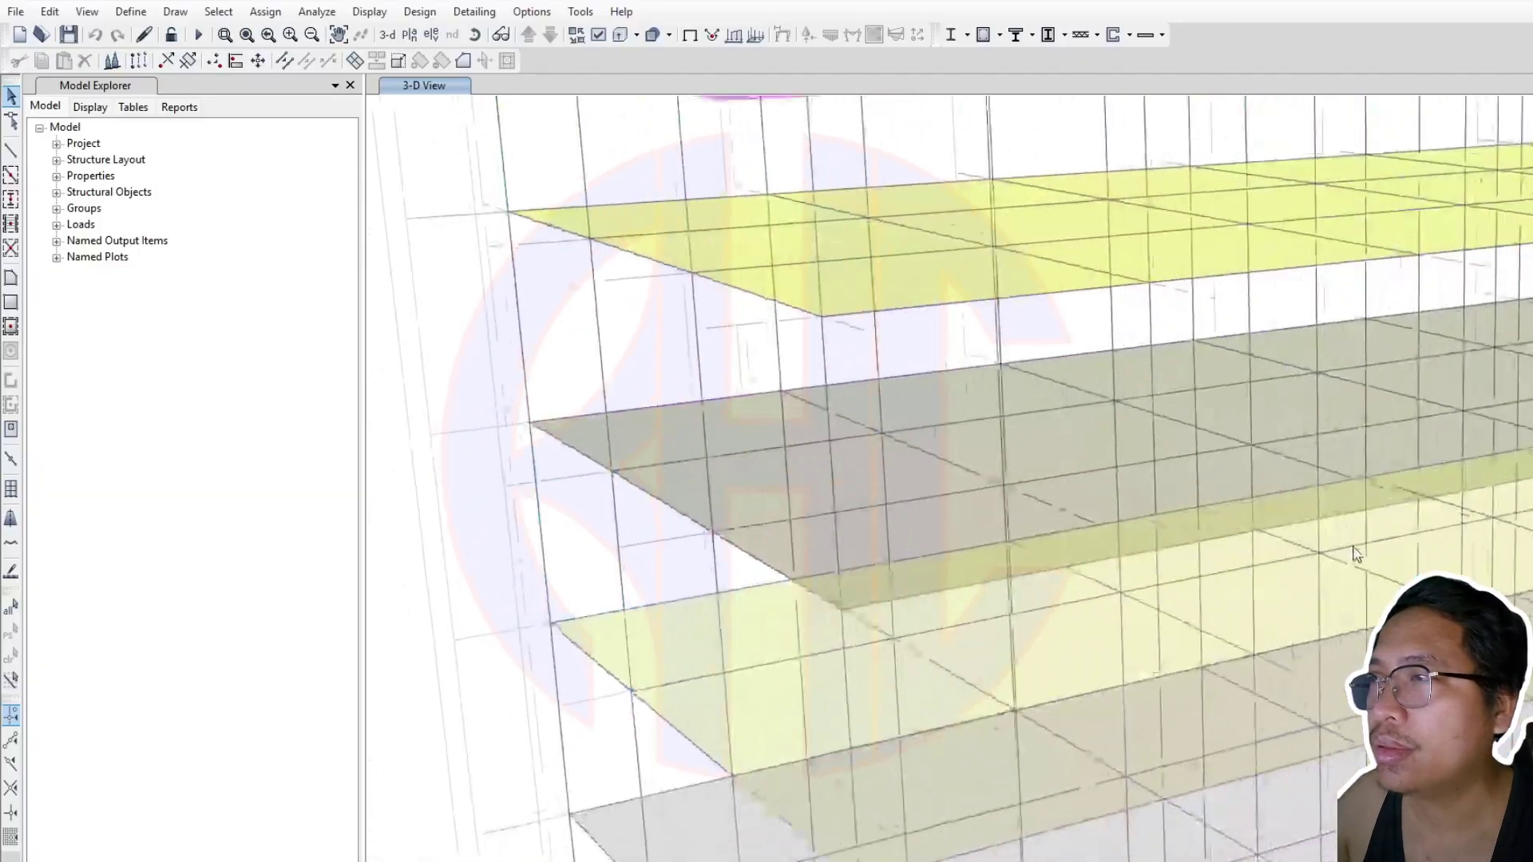
scroll(1314, 471, "up", 2)
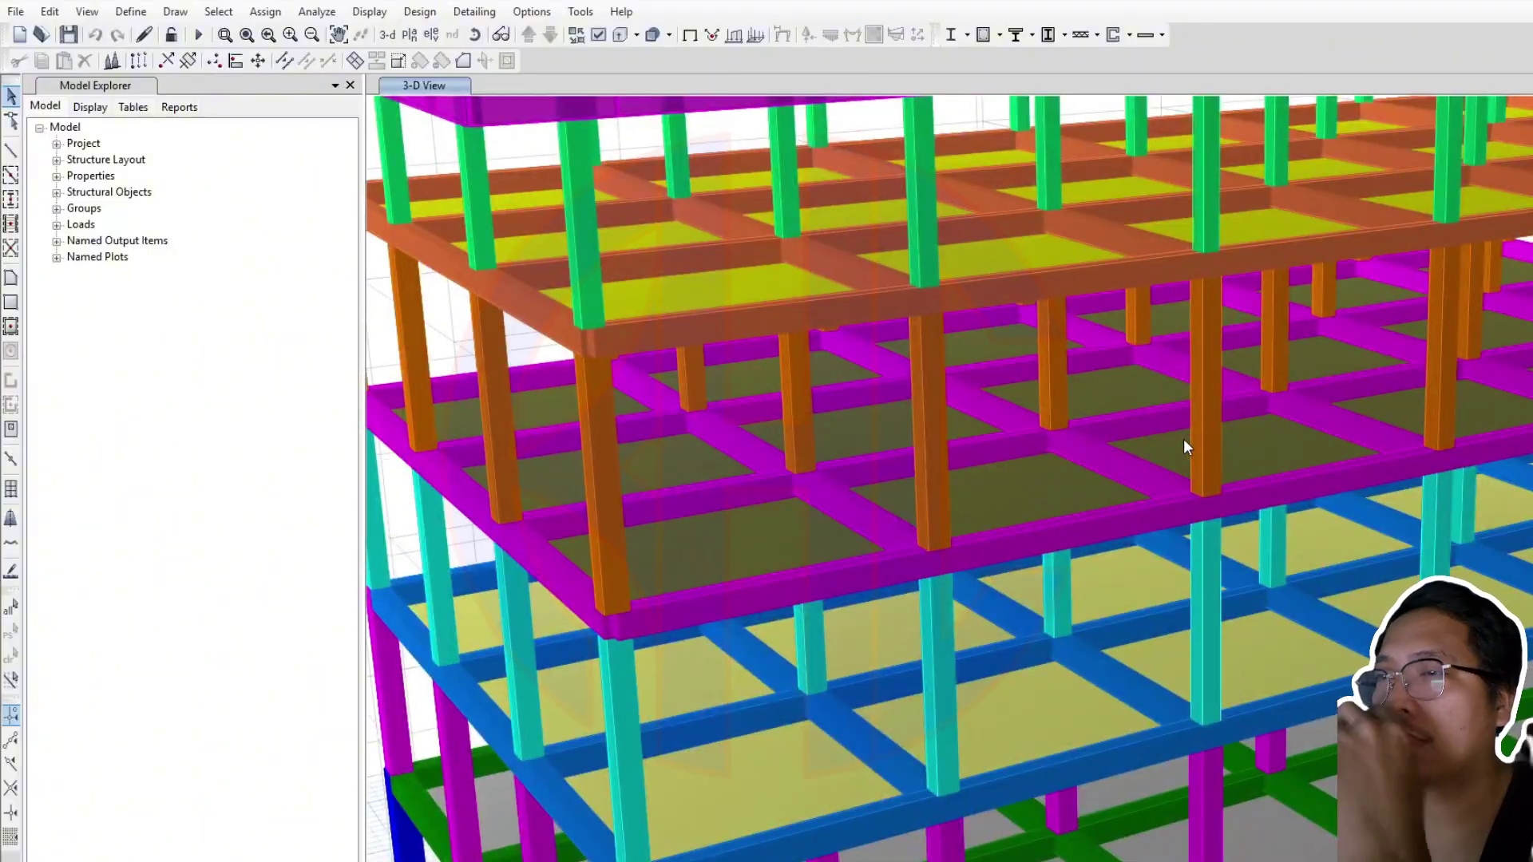
scroll(1026, 480, "down", 5)
middle_click_drag(1057, 481, 1044, 489, "shift")
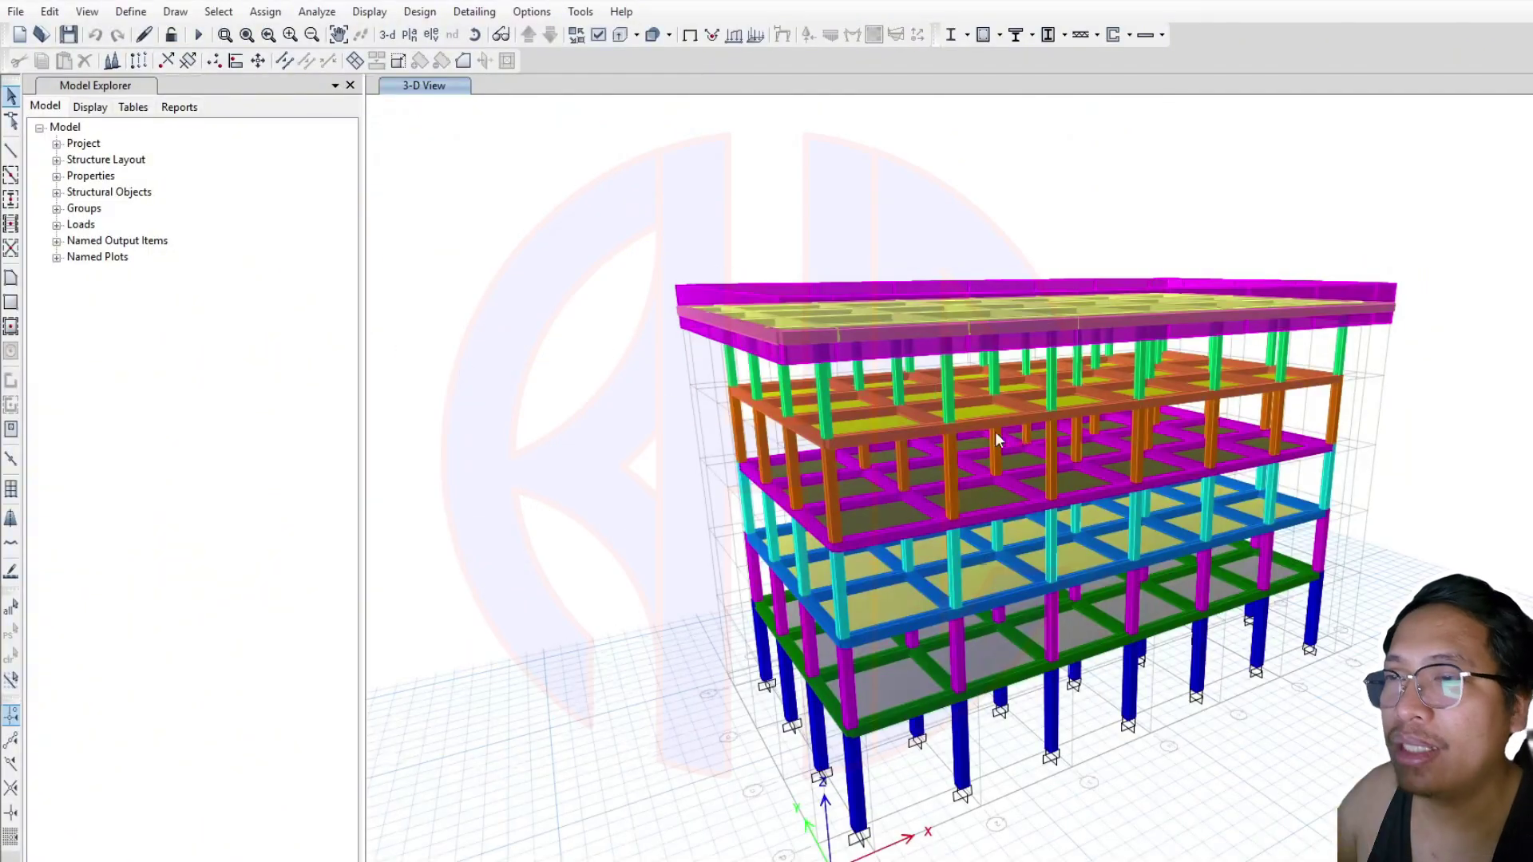
Examine the roof parapet corner and roof framing from the building's short side
middle_click_drag(827, 425, 1051, 431, "shift")
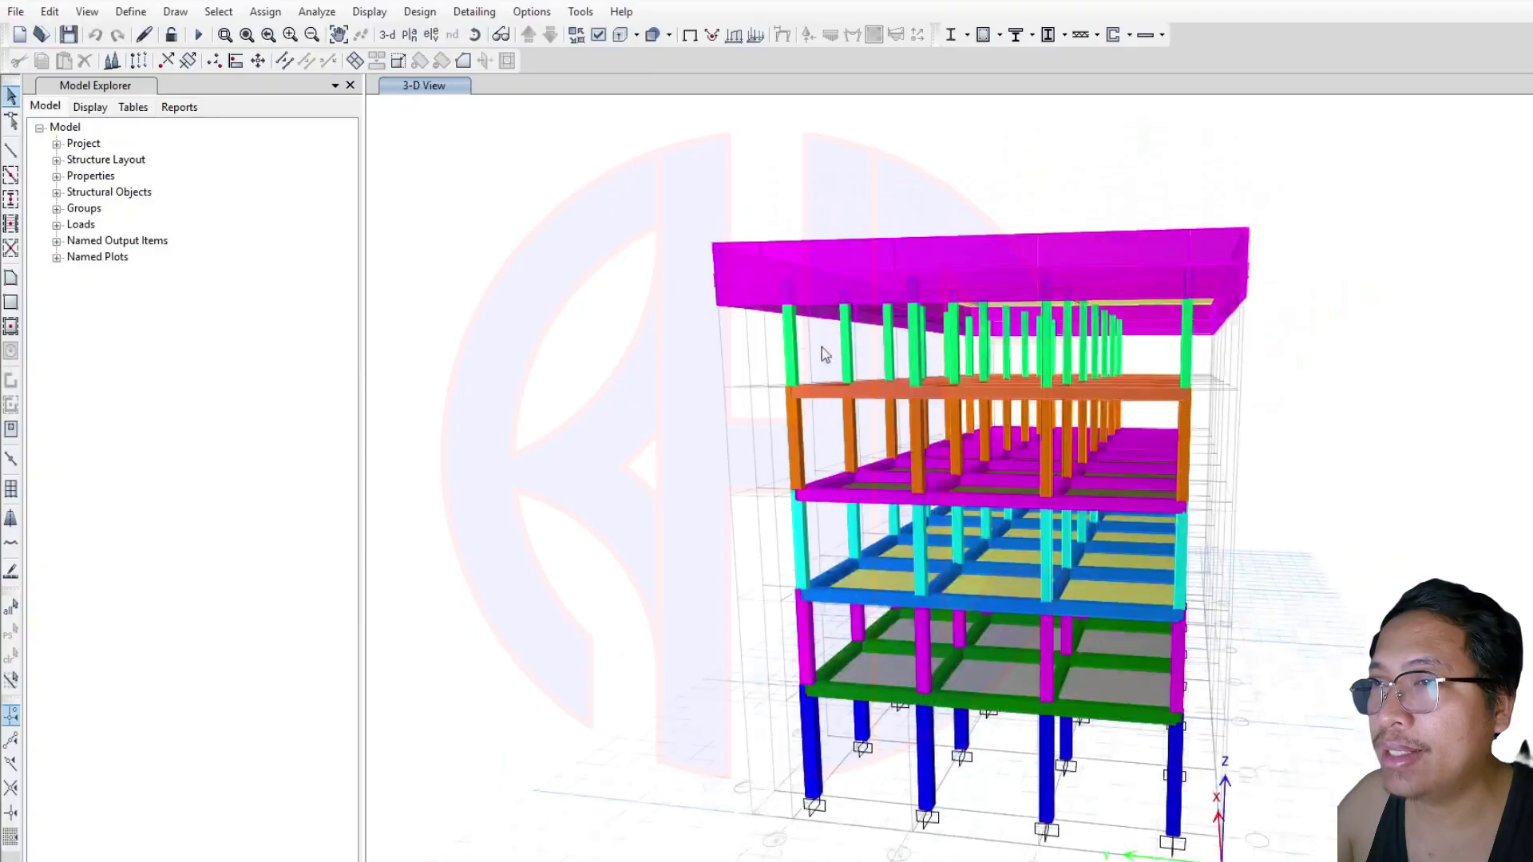
scroll(739, 280, "up", 3)
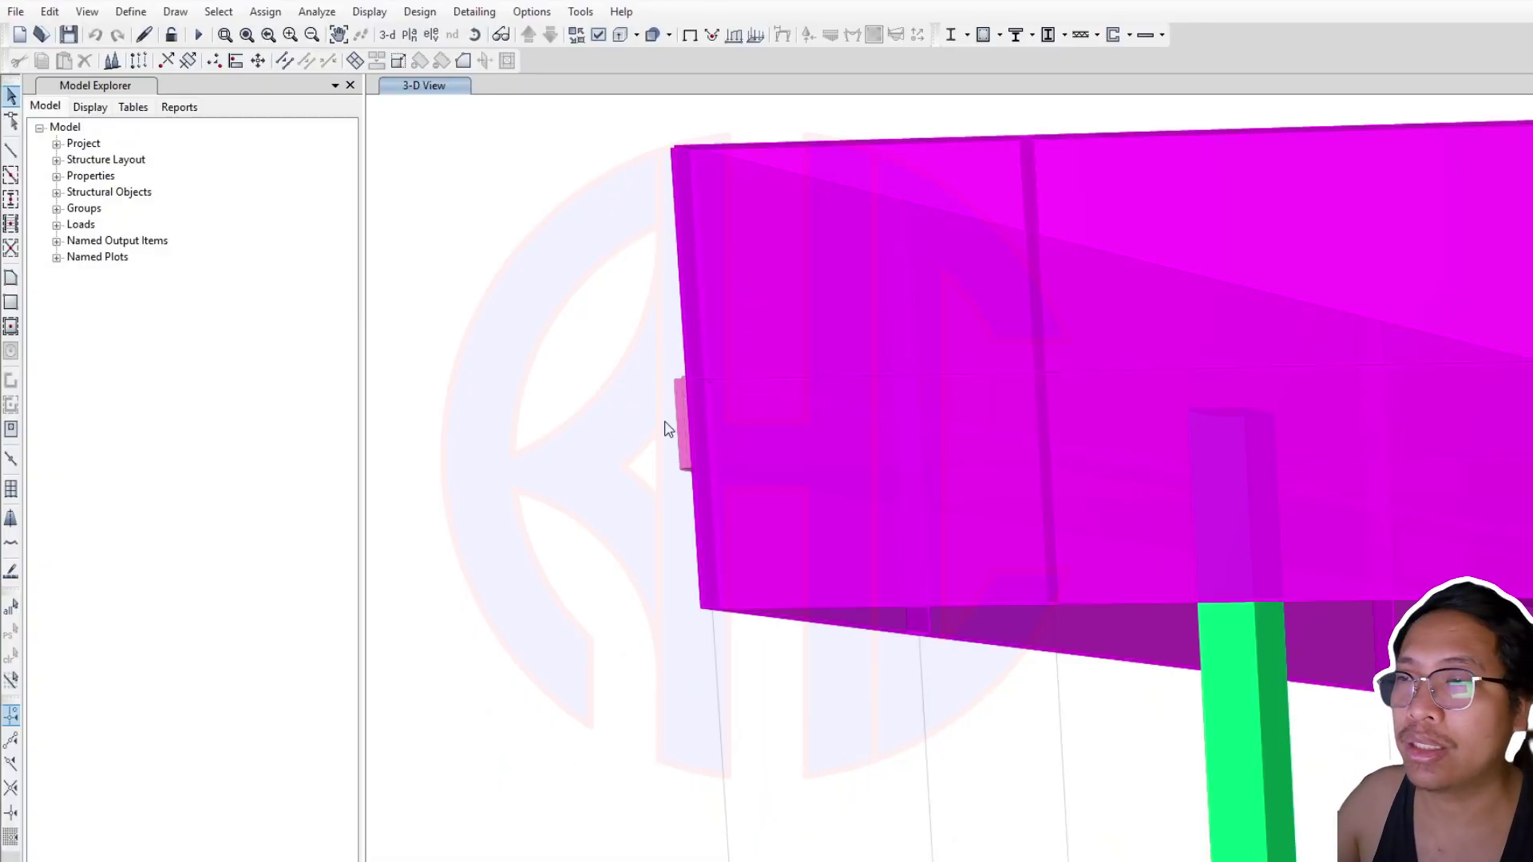
scroll(668, 428, "down", 5)
middle_click_drag(837, 598, 943, 584, "shift")
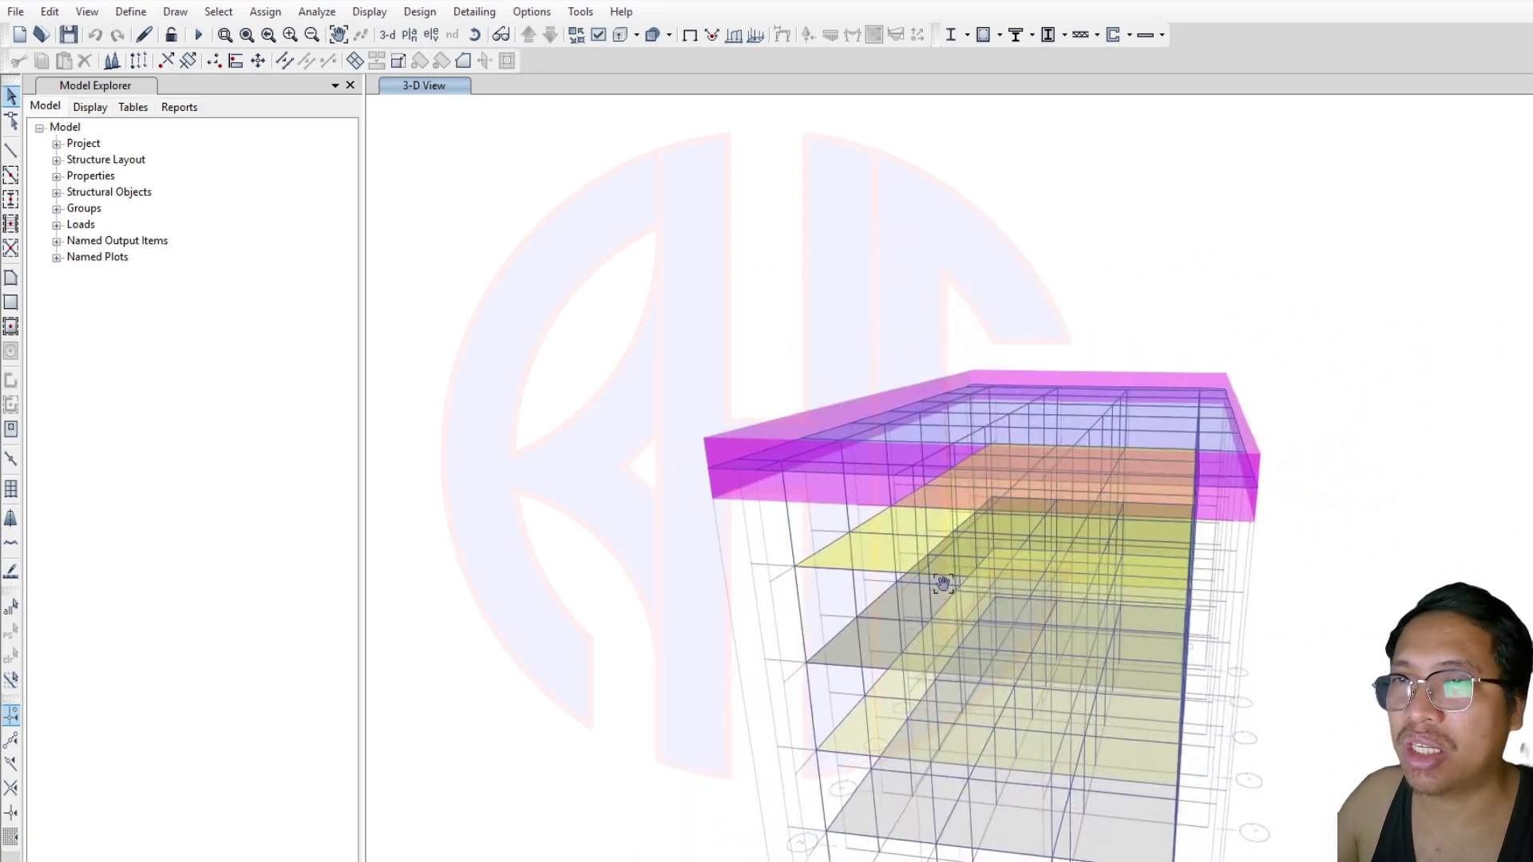
Review the load pattern multipliers and mass options of the 1.0D+0.25LL mass source, leaving its definition as is
left_click(130, 12)
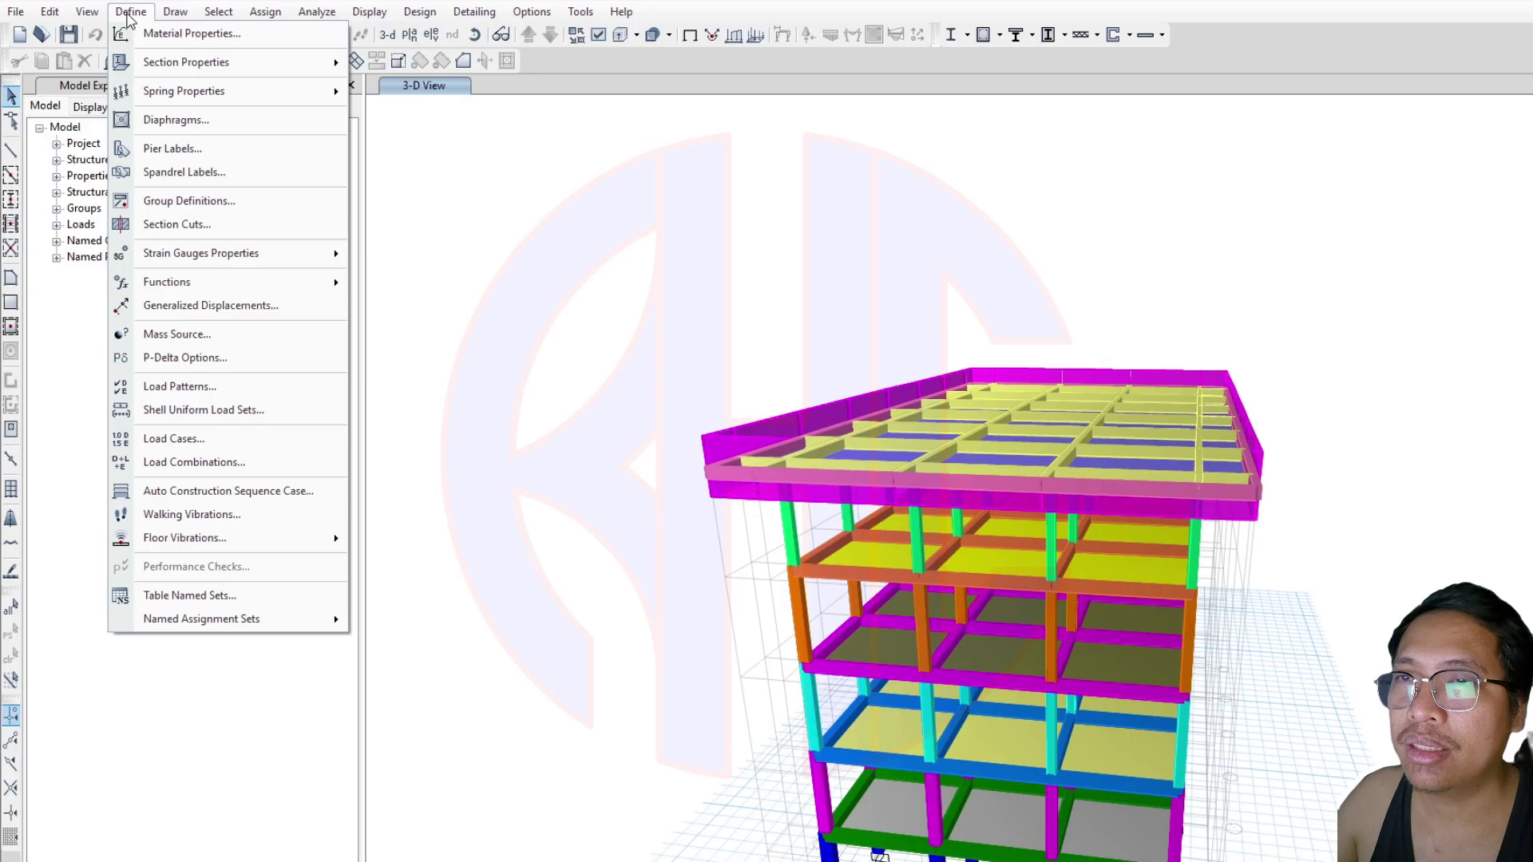
left_click(279, 335)
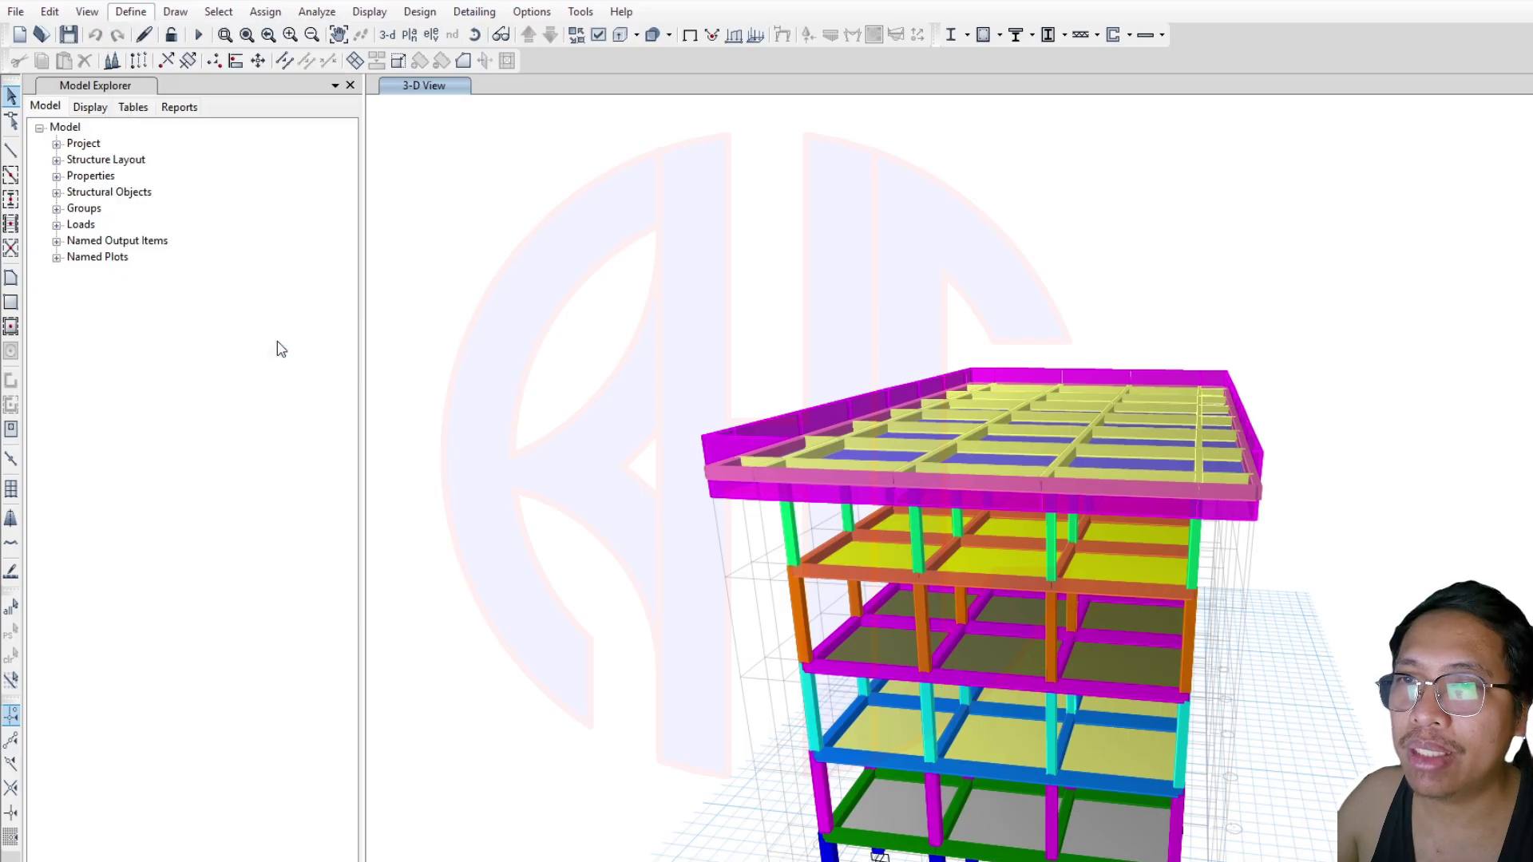
left_click(955, 420)
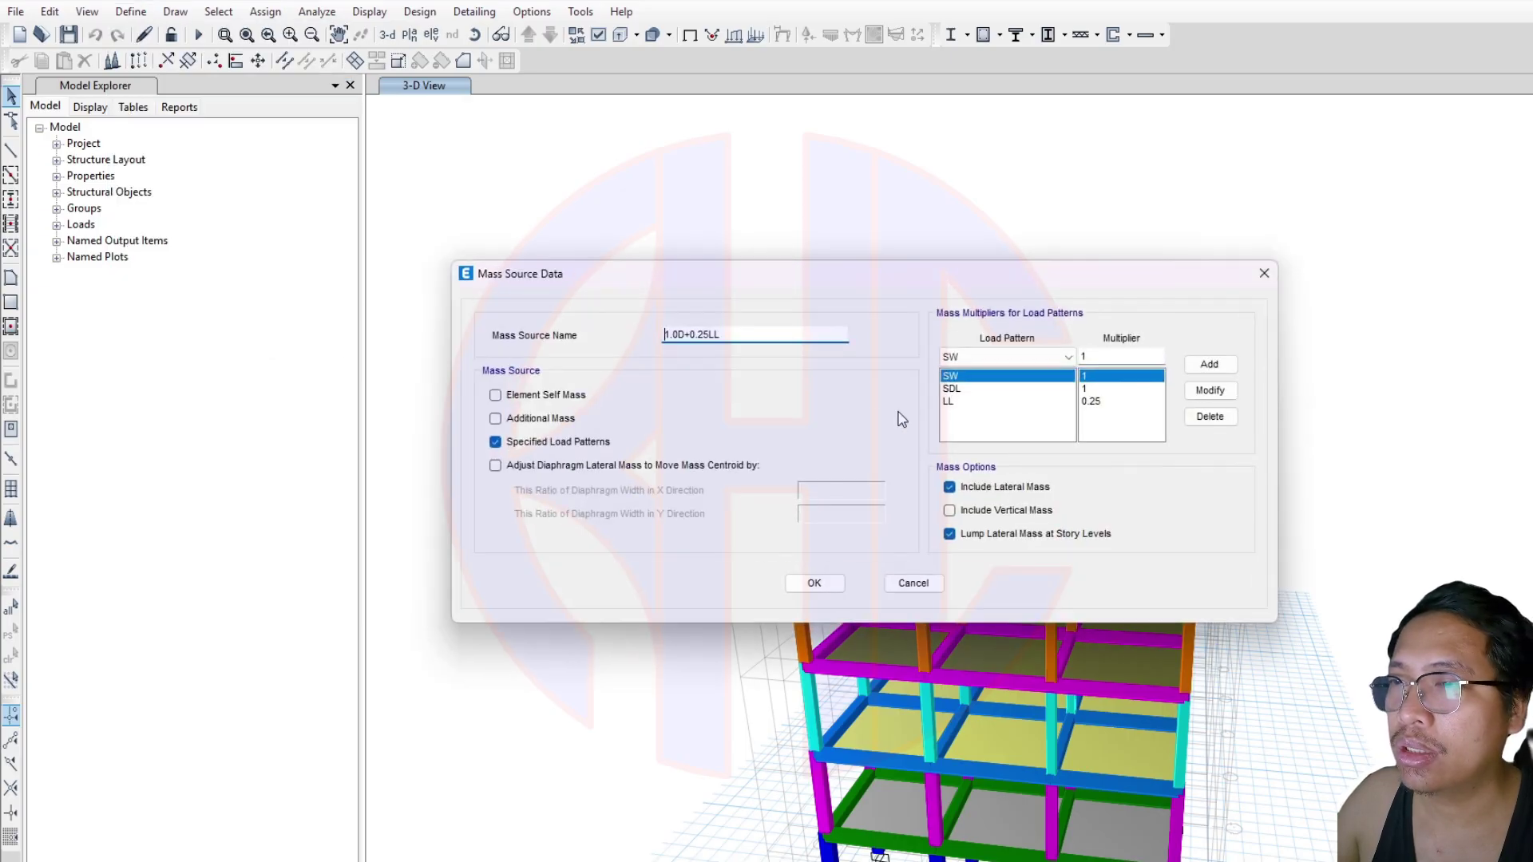
left_click_drag(891, 285, 791, 232)
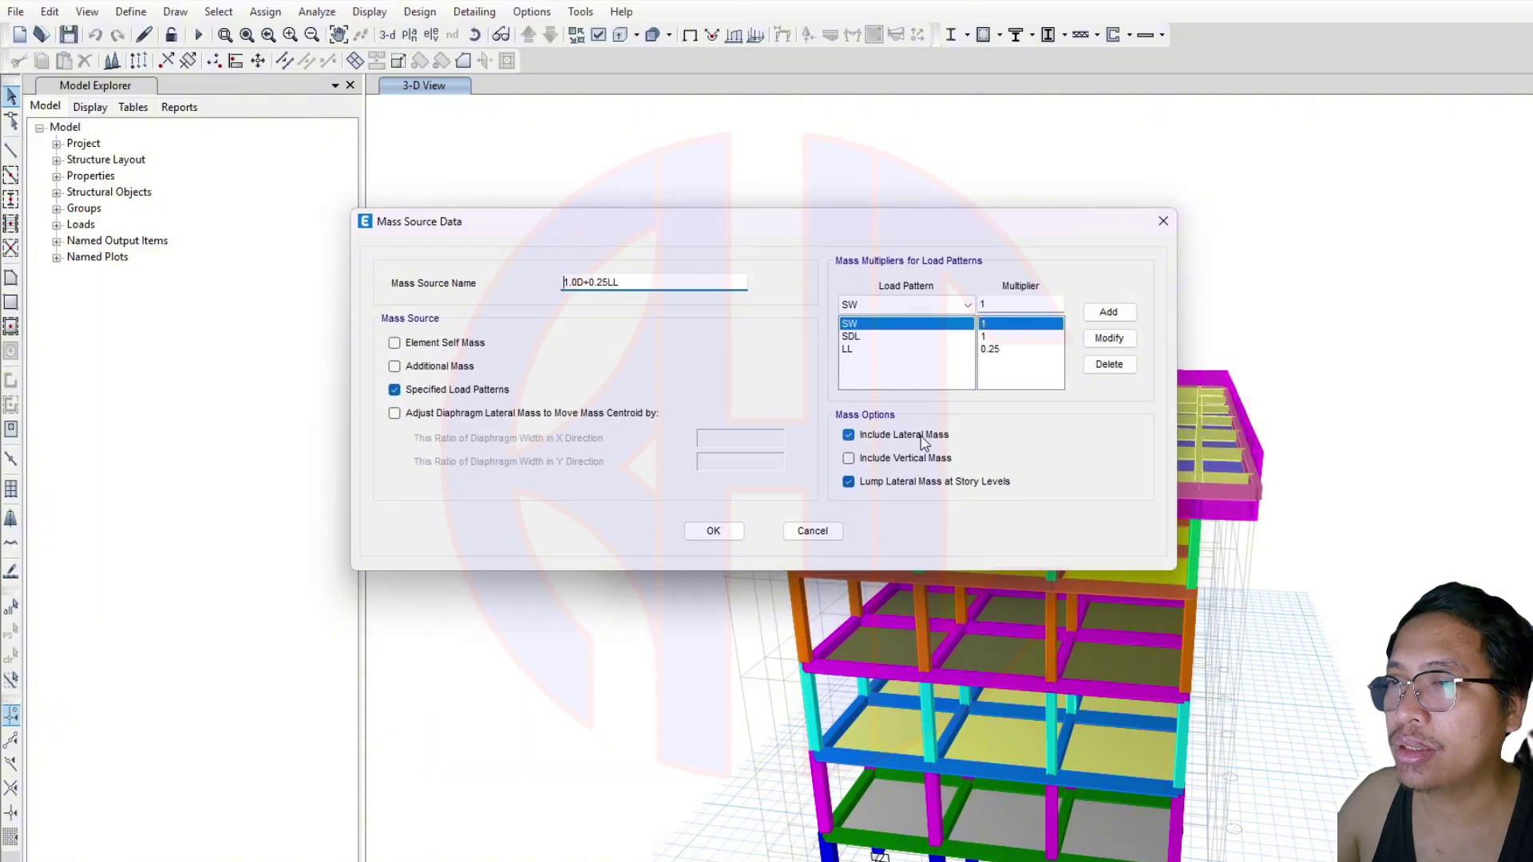
left_click(1163, 222)
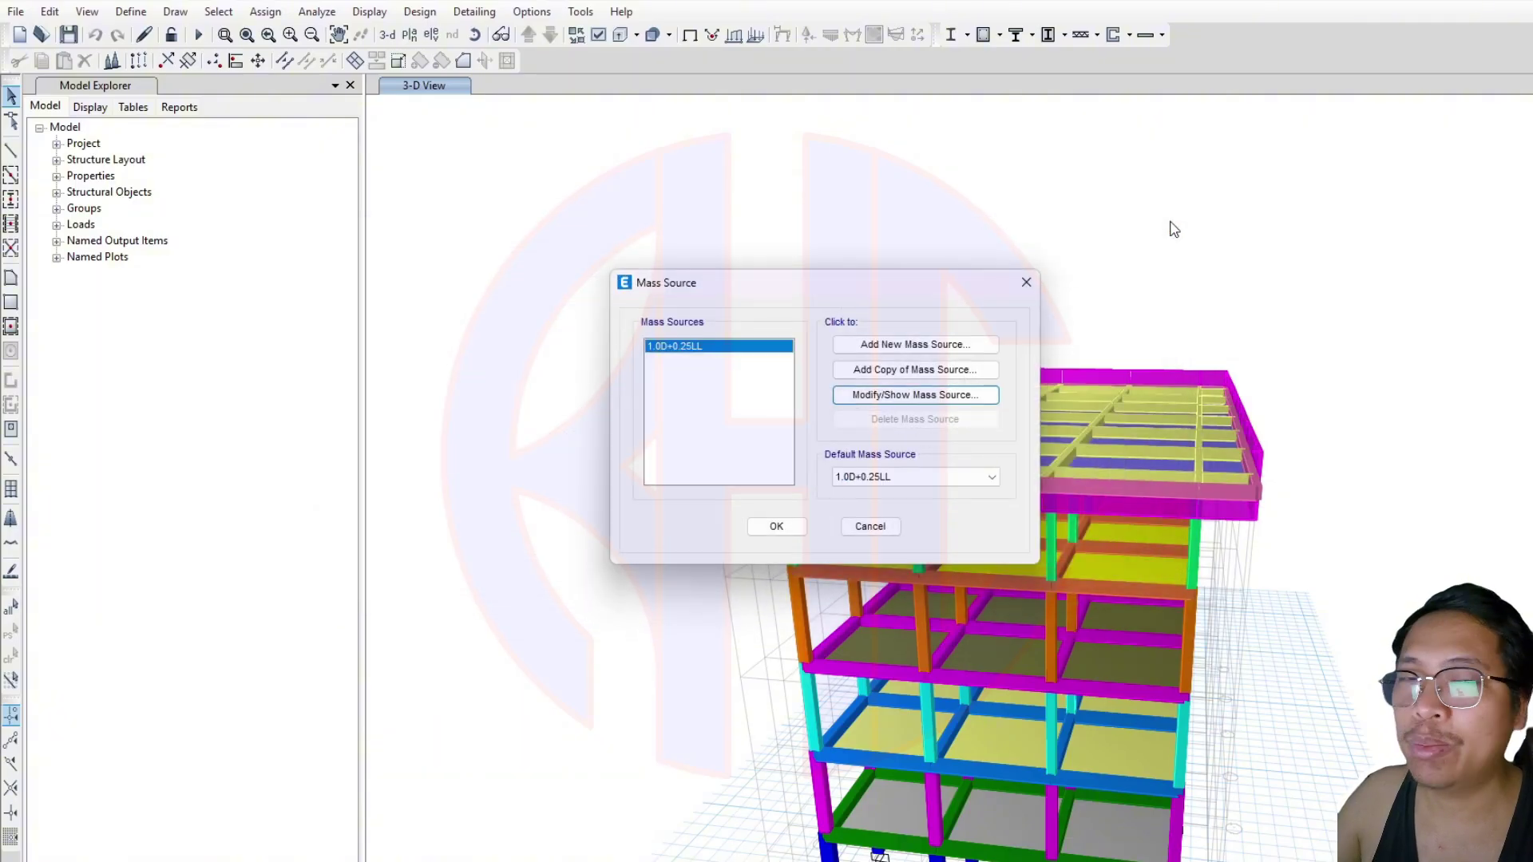
left_click(1025, 283)
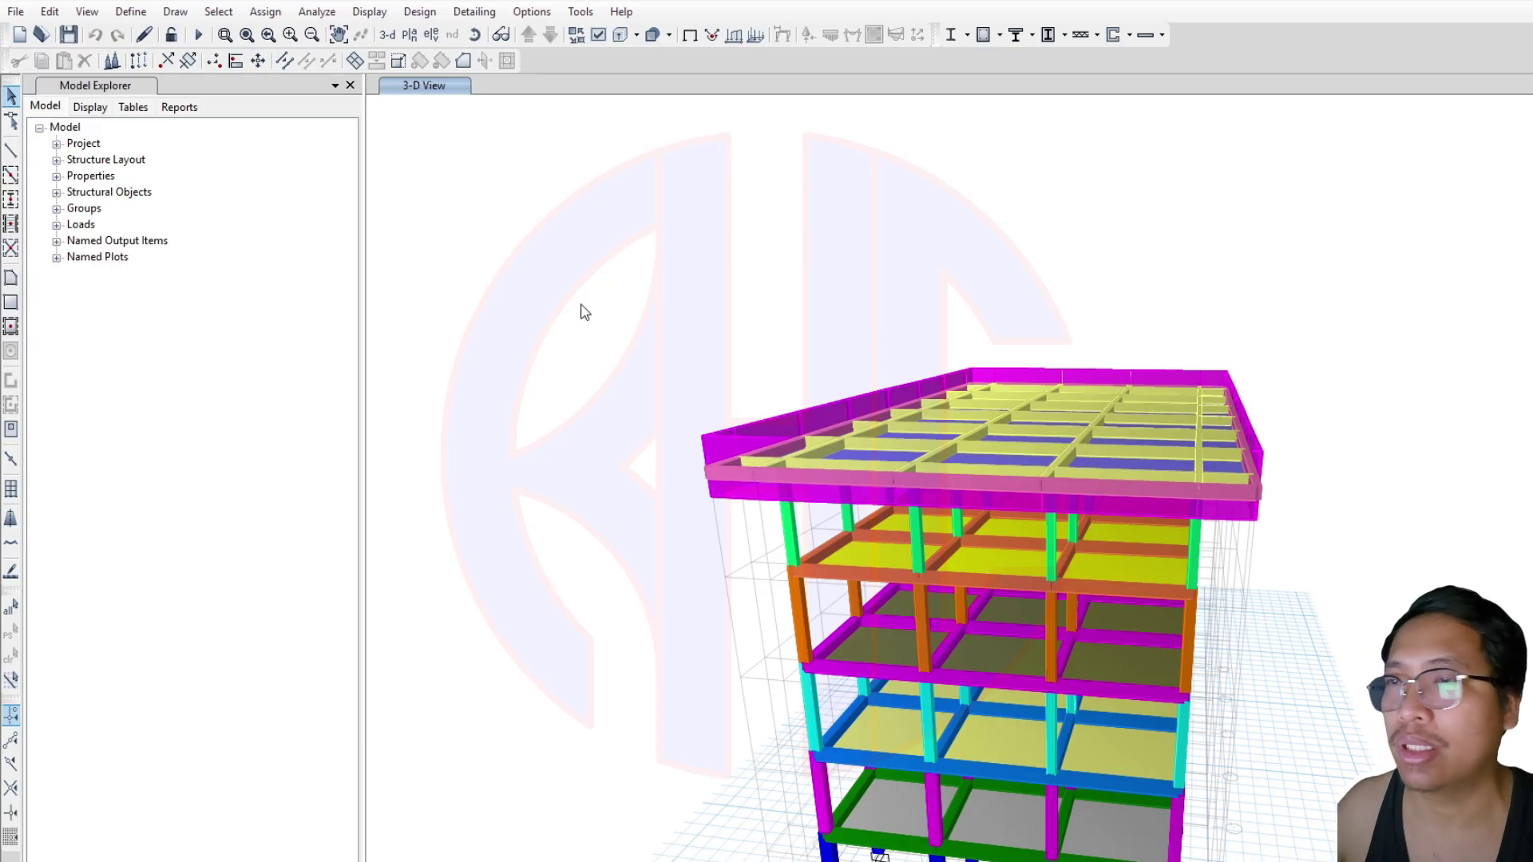
Open the UBC 97 lateral load settings of the EQX load pattern and check the Method A time period's Ct value
left_click(131, 11)
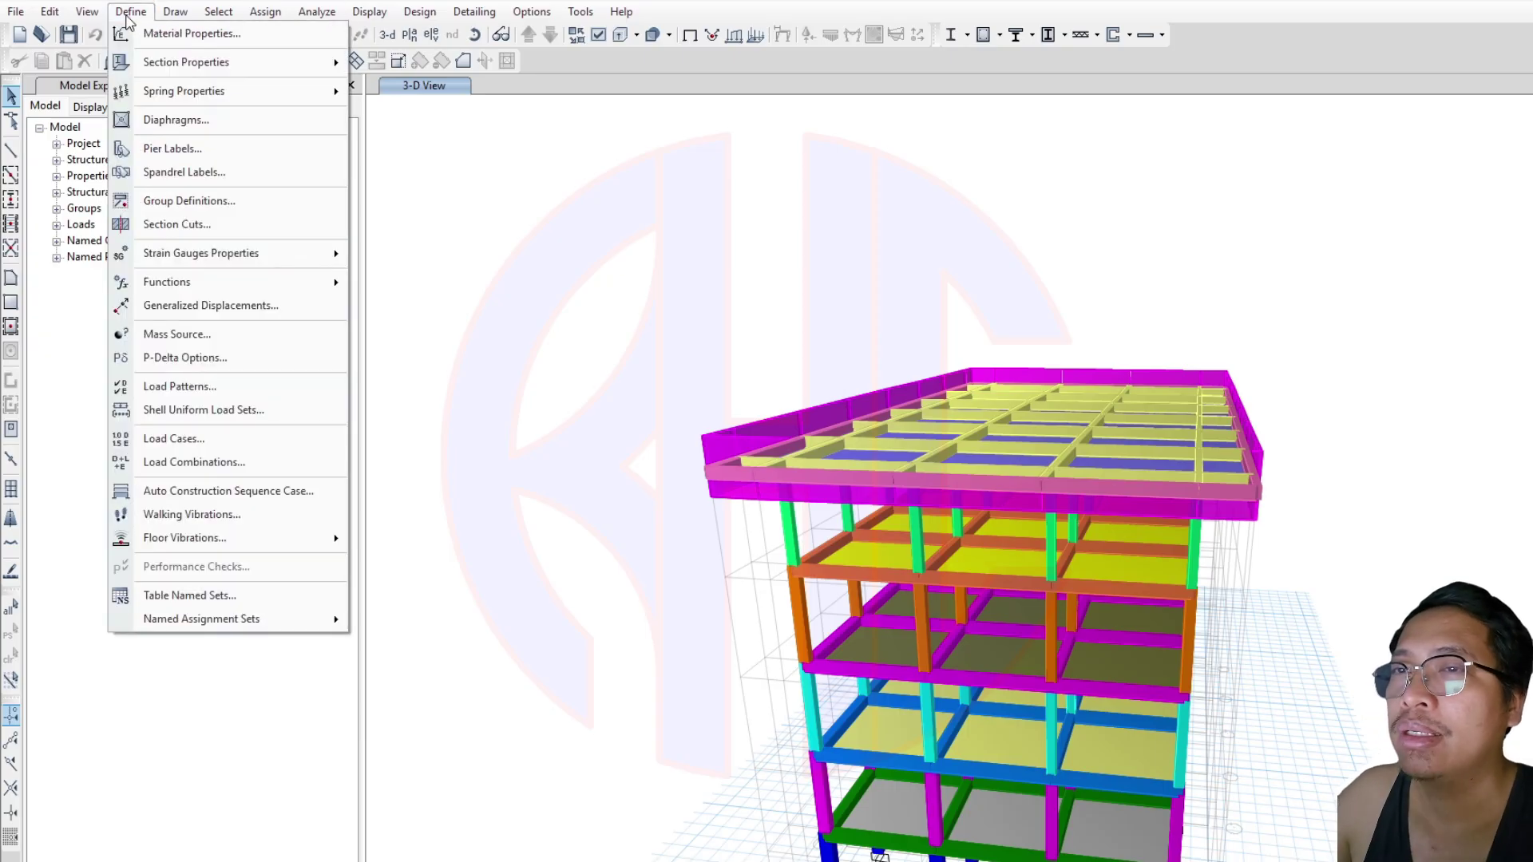
left_click(250, 387)
left_click_drag(1056, 325, 1113, 210)
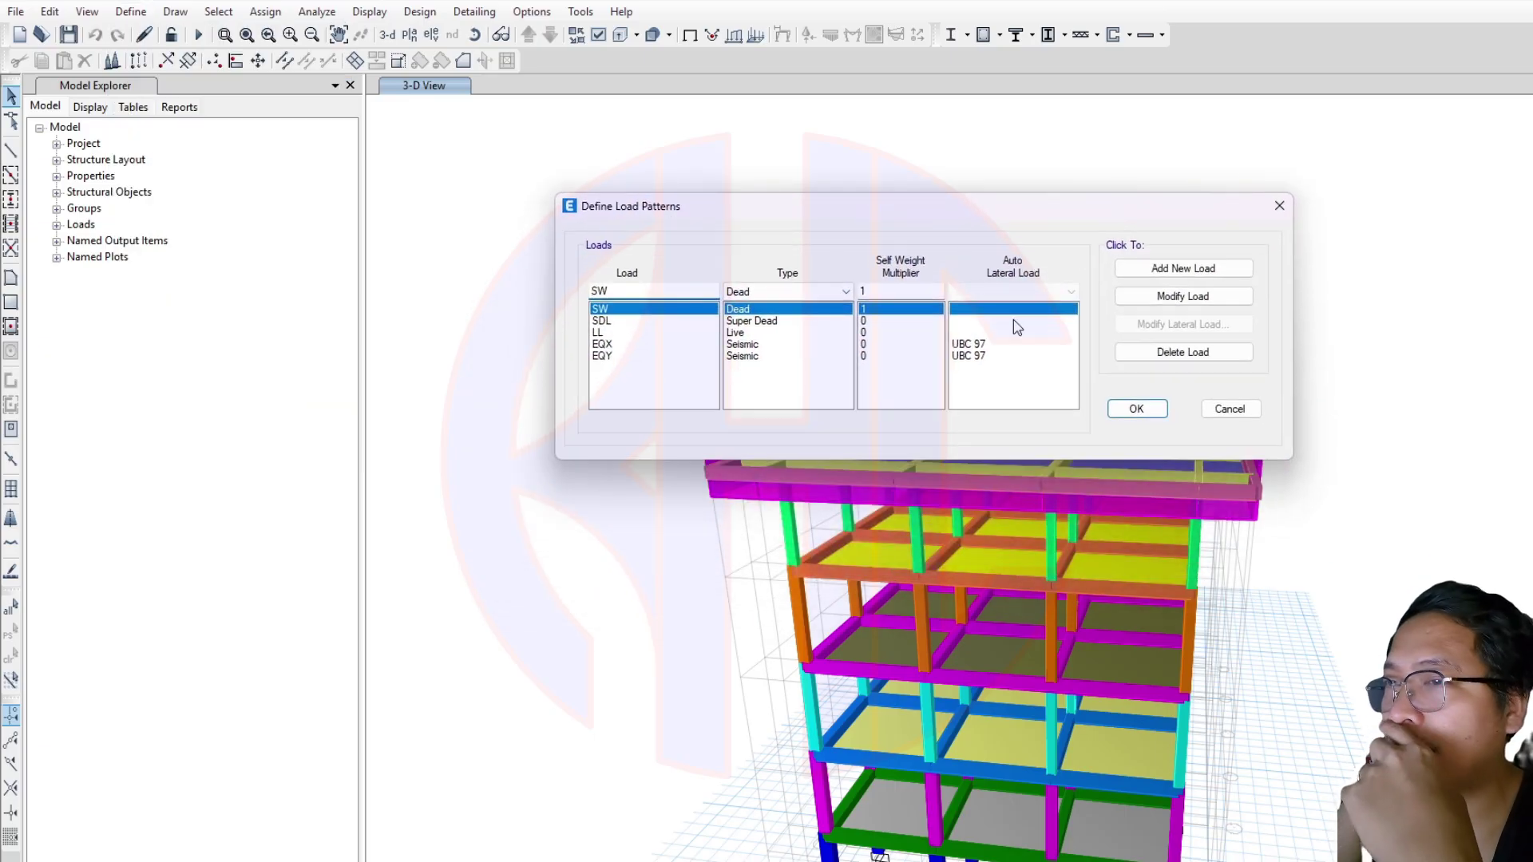
left_click(1005, 343)
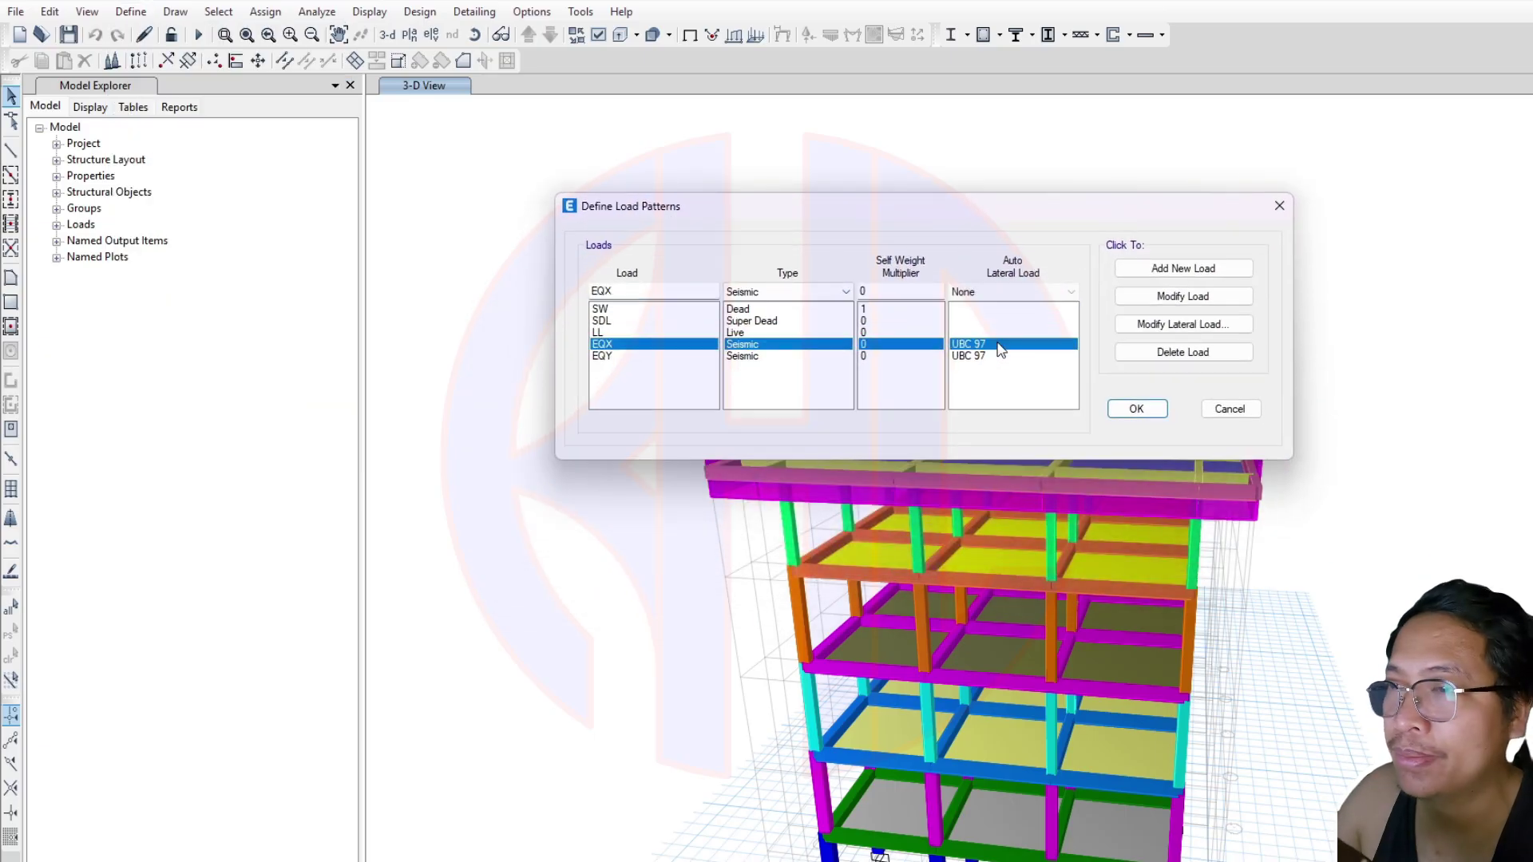
left_click(1132, 325)
left_click_drag(787, 206, 677, 121)
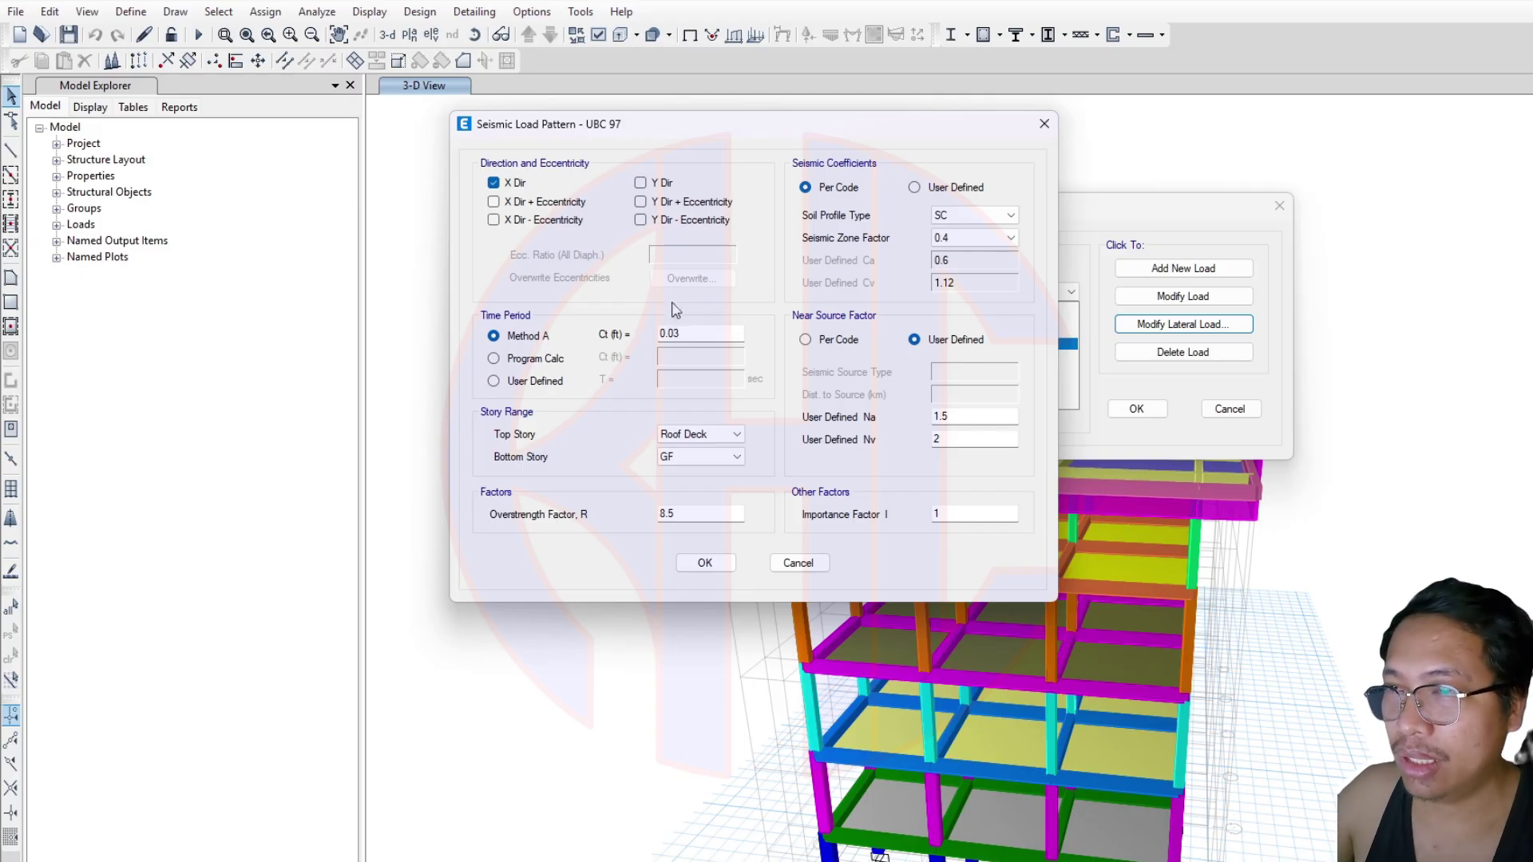
left_click(695, 332)
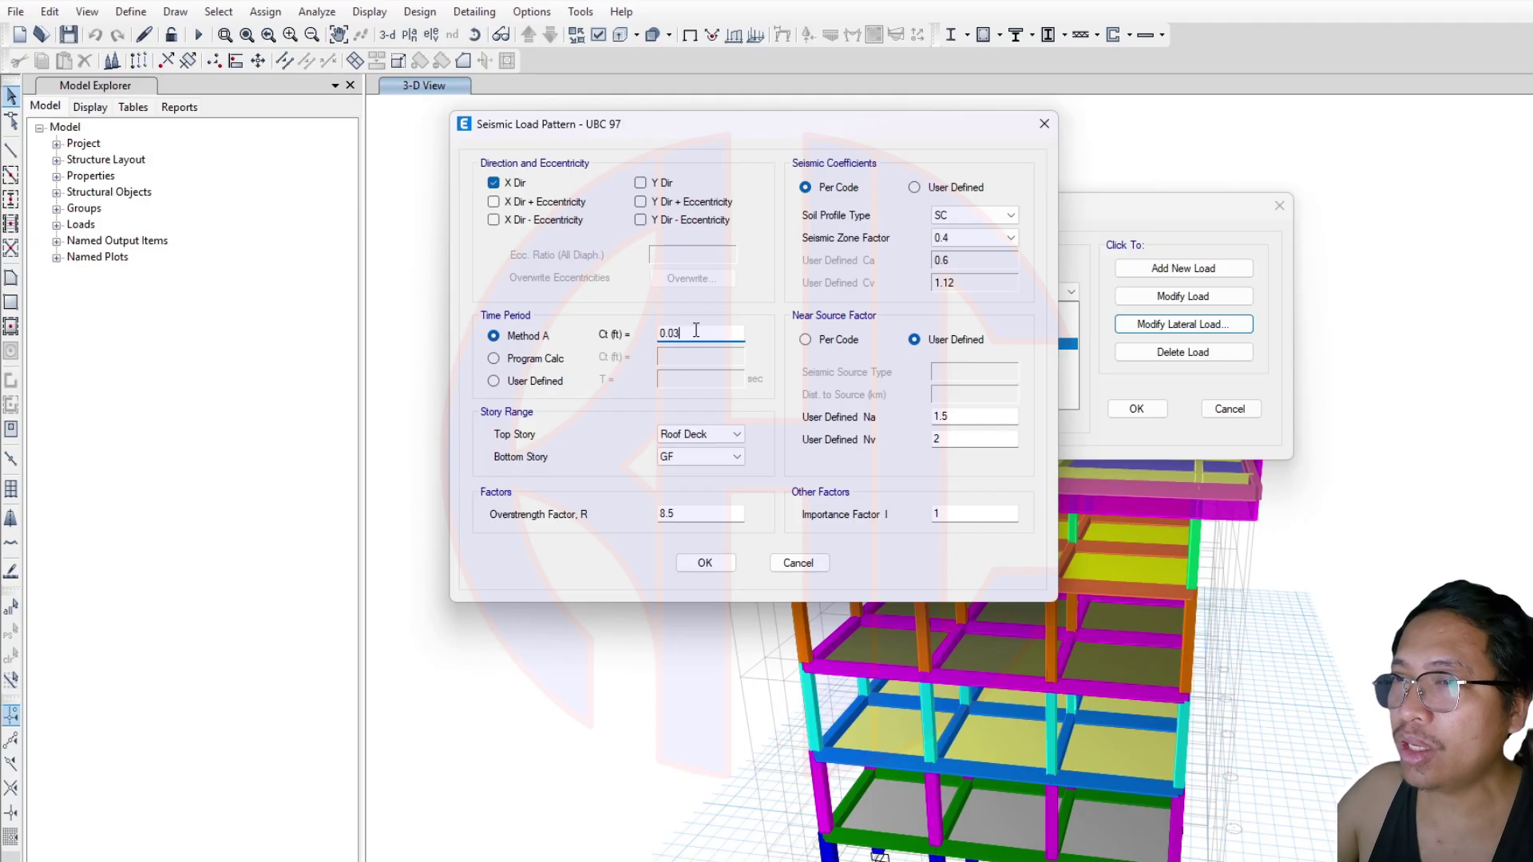
left_click(535, 336)
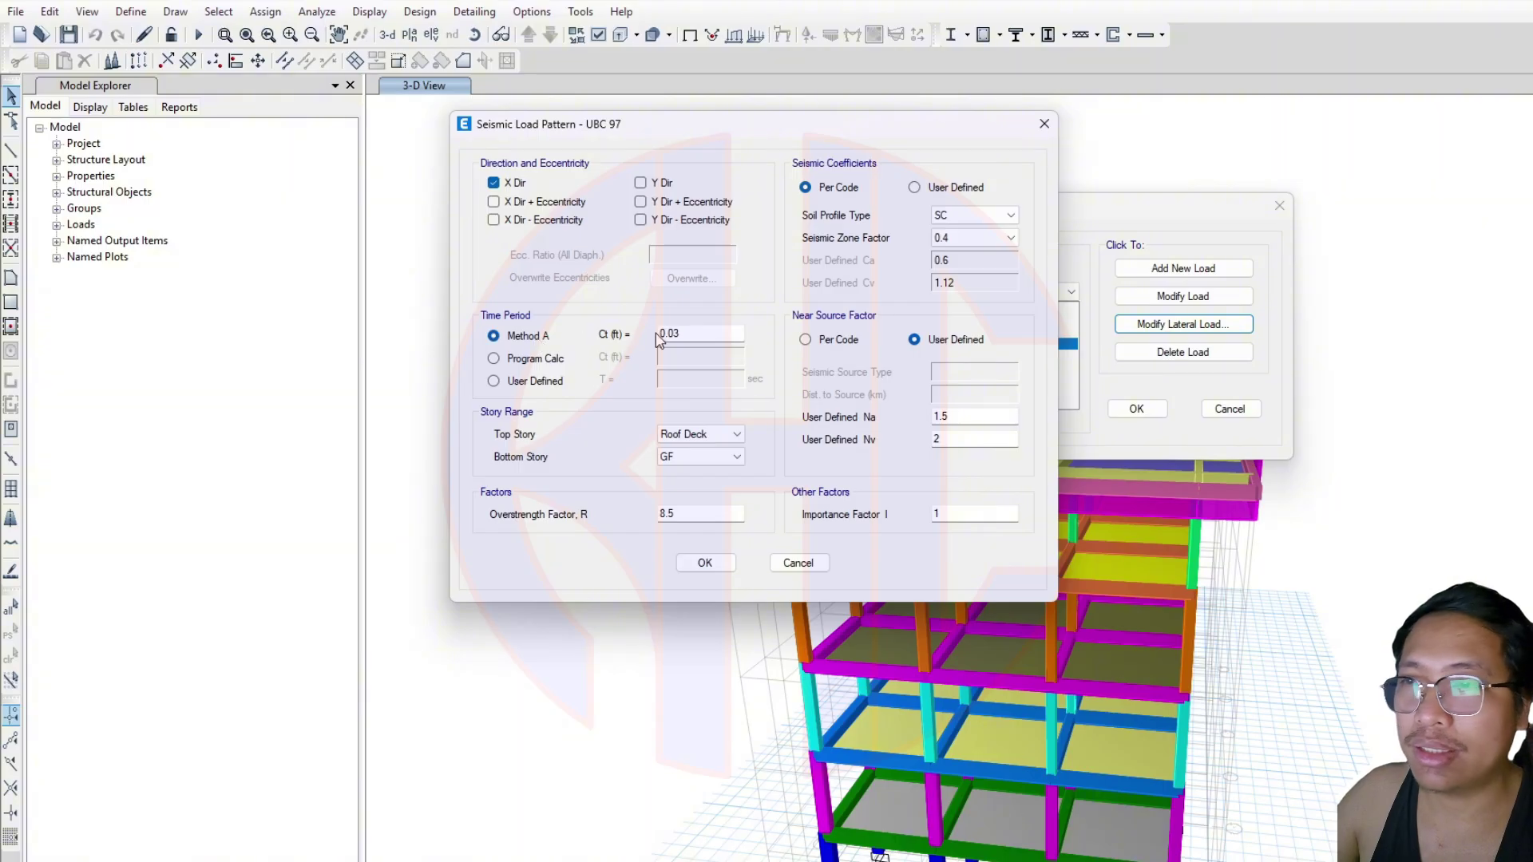
left_click_drag(727, 327, 578, 321)
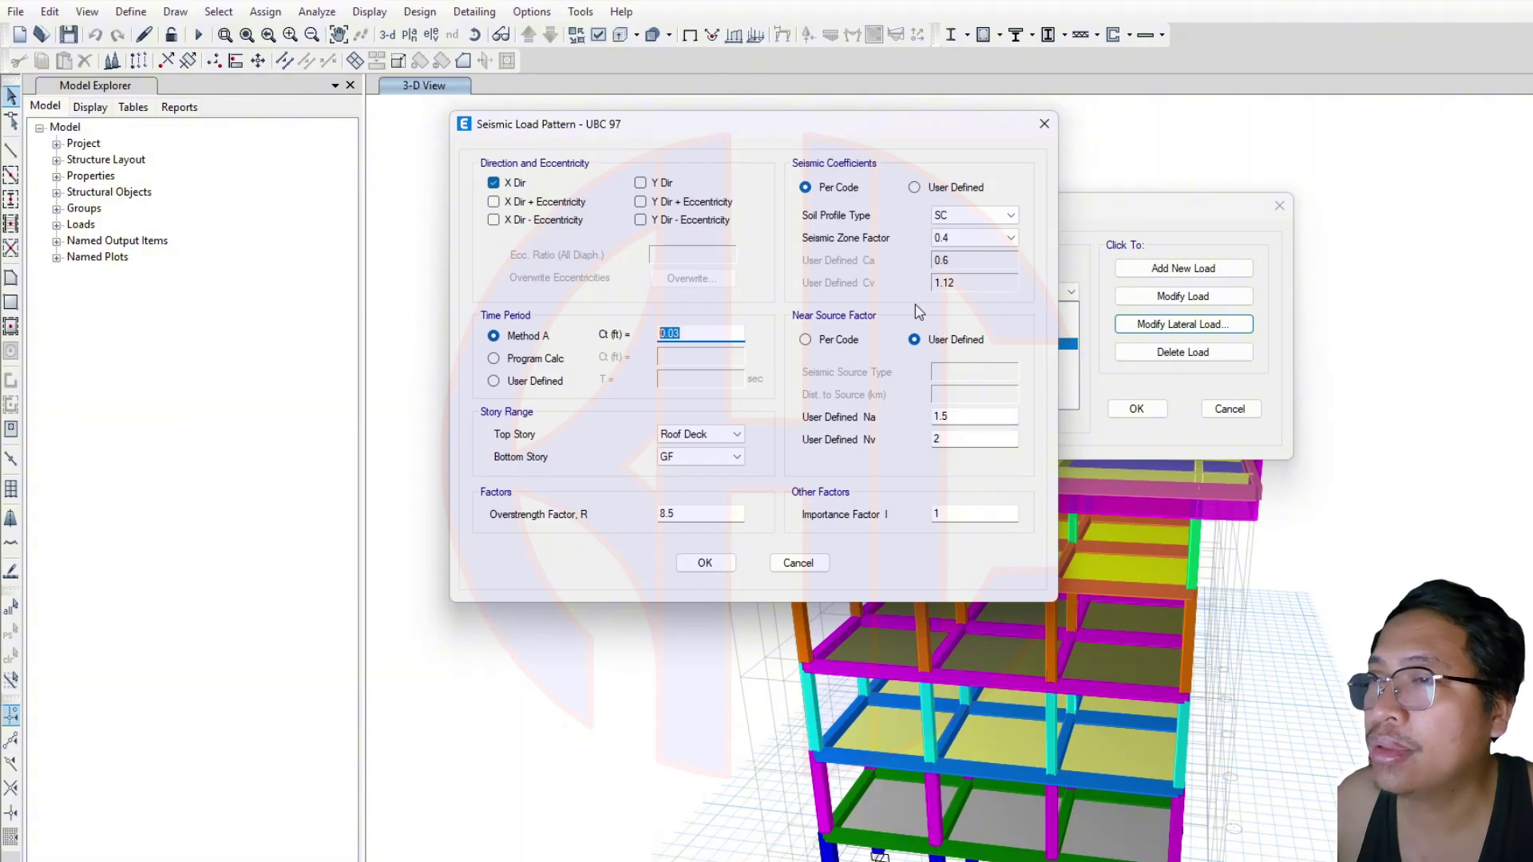
Check EQX's user-defined Na and Nv, importance factor I and overstrength factor R, and accept the seismic settings
left_click(972, 417)
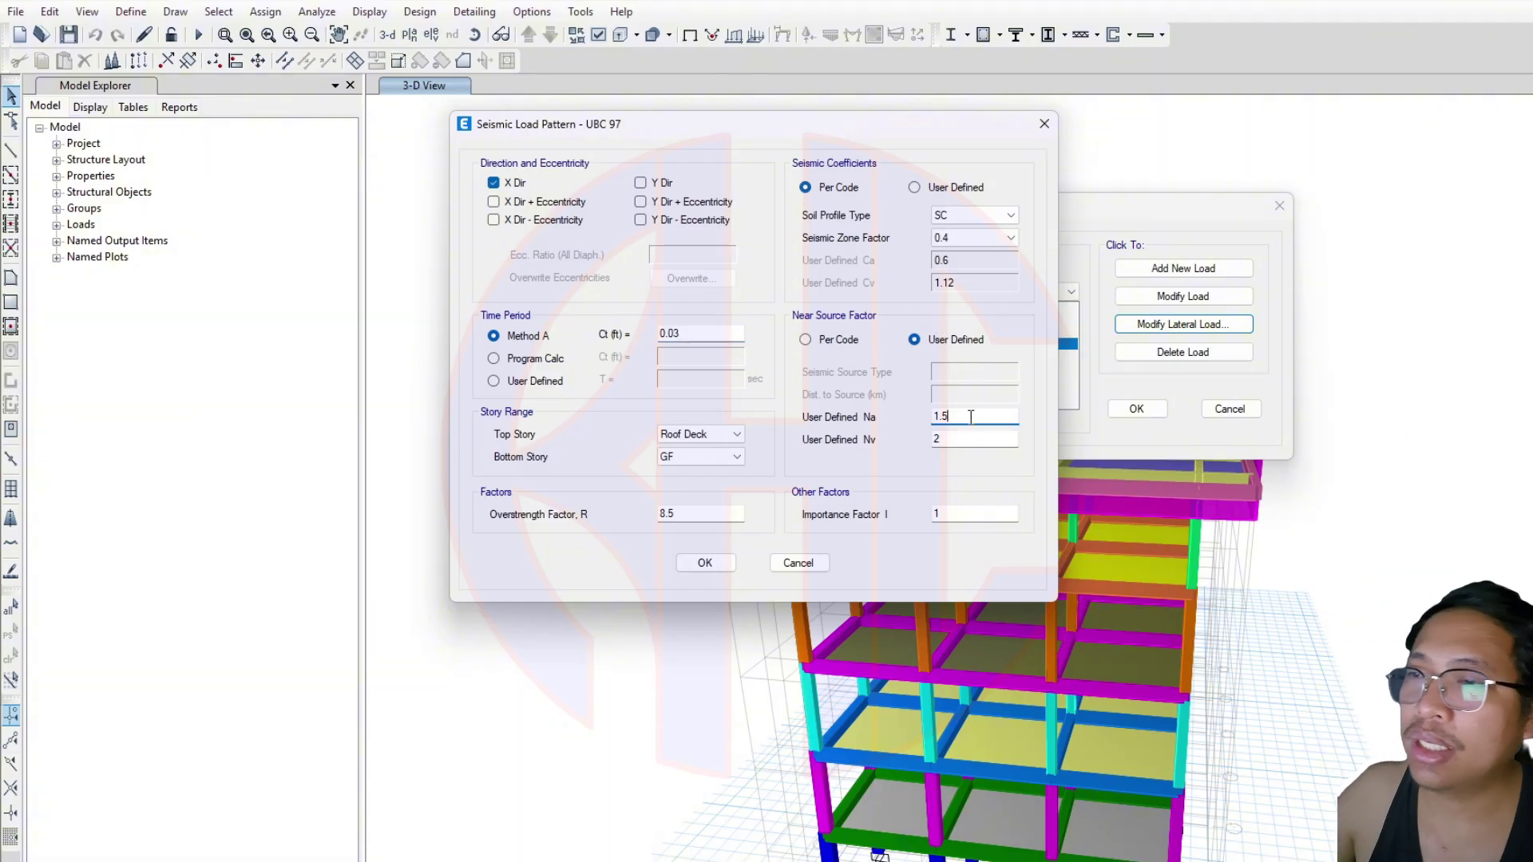
left_click(974, 440)
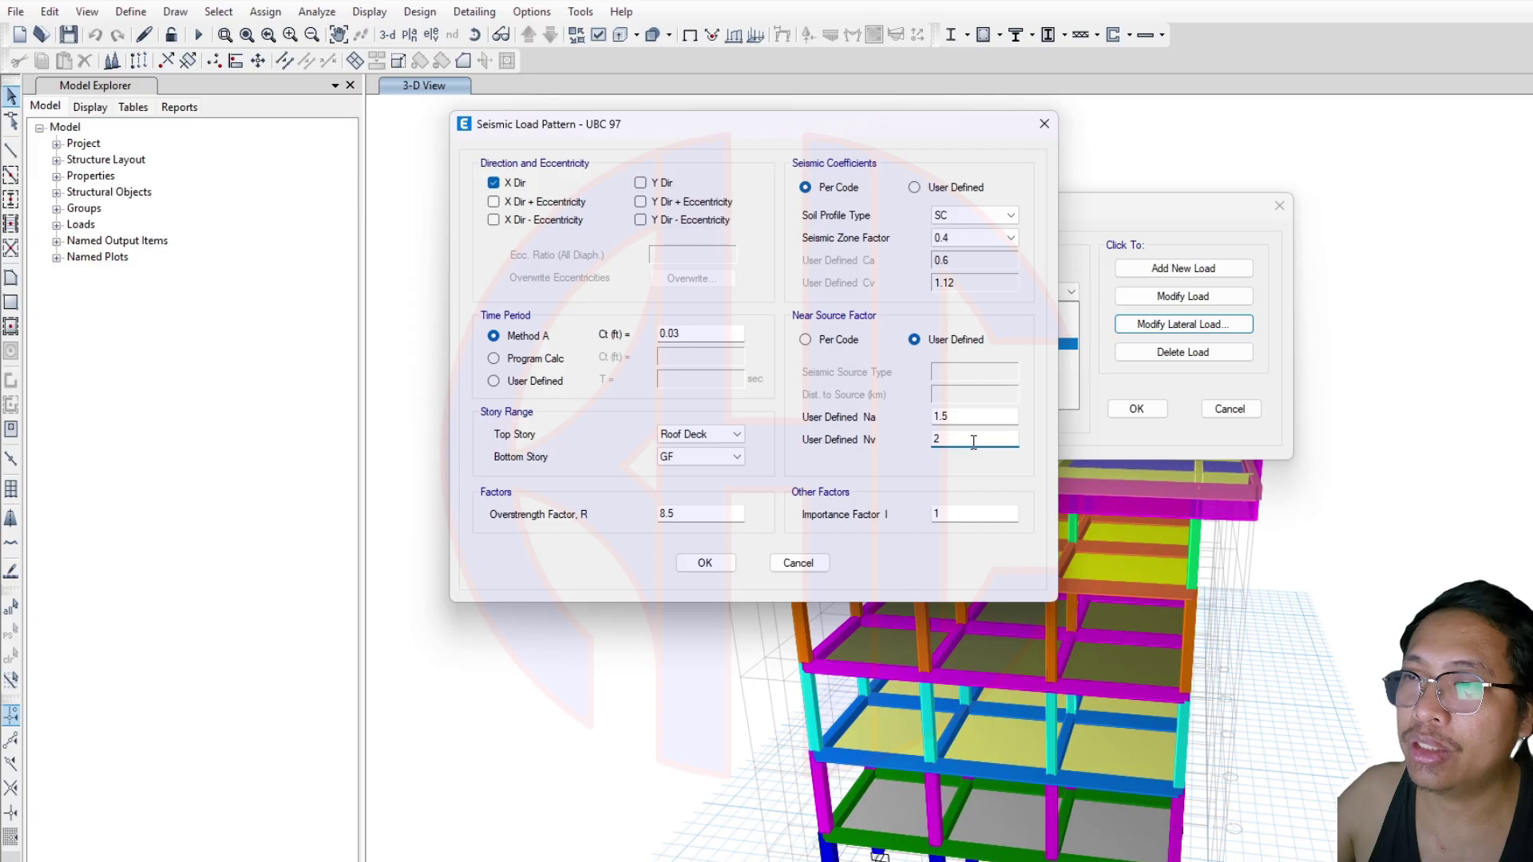
left_click(967, 513)
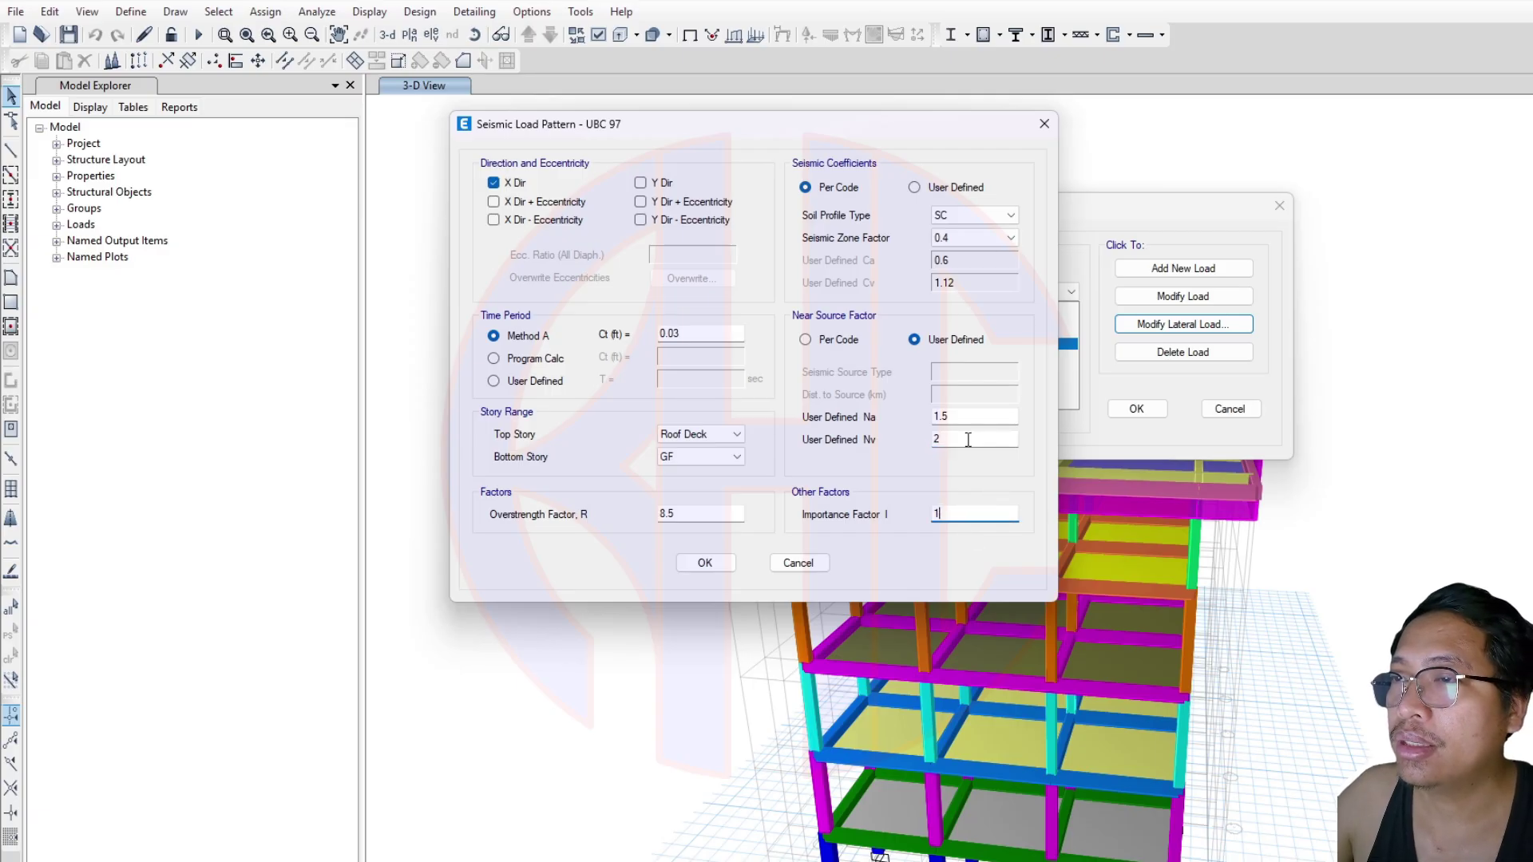
left_click(962, 416)
double_click(987, 512)
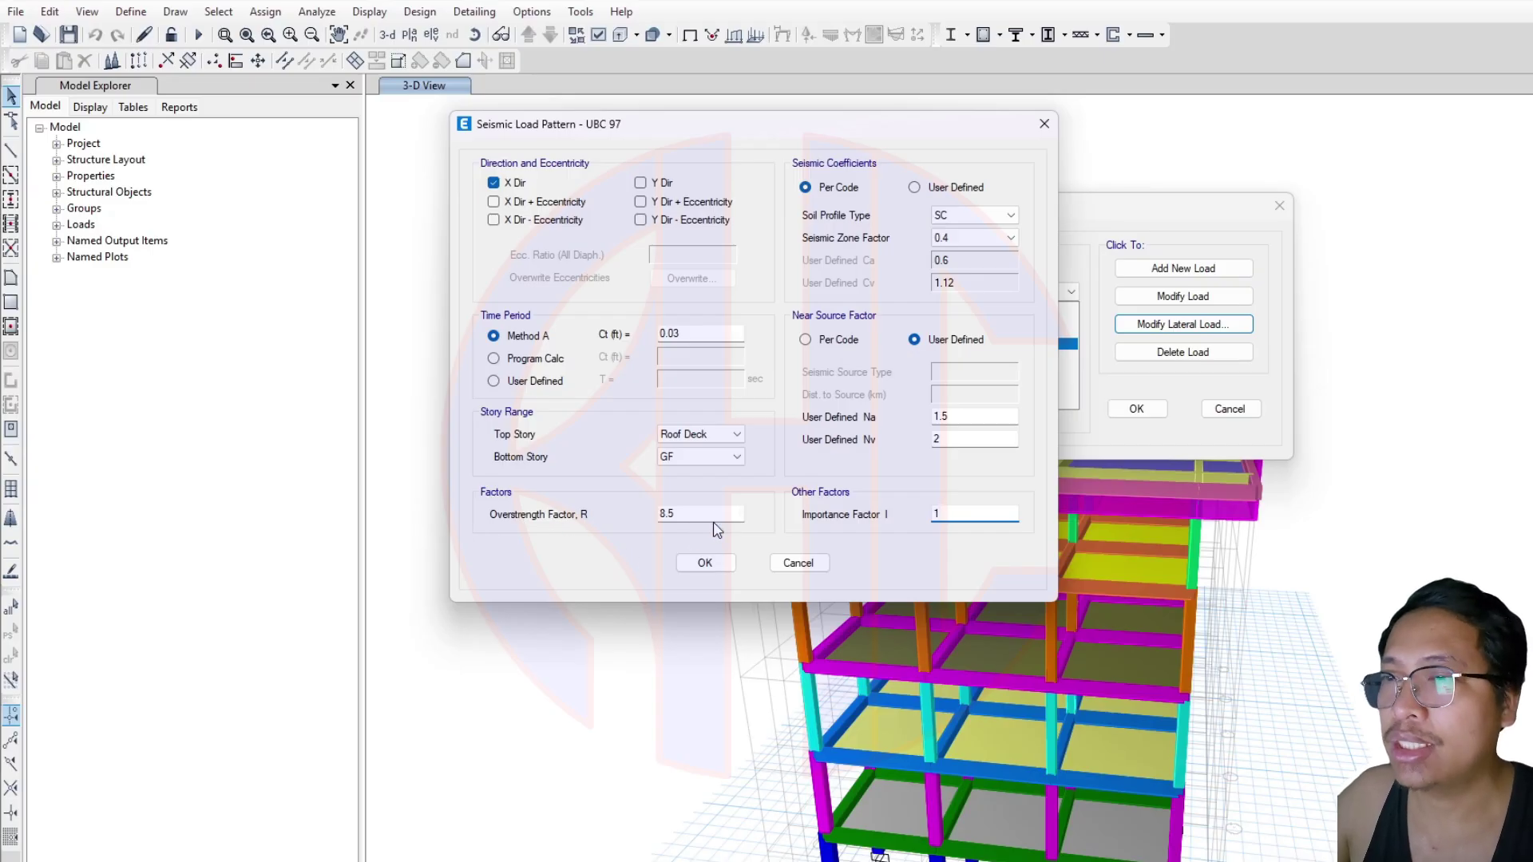
double_click(687, 515)
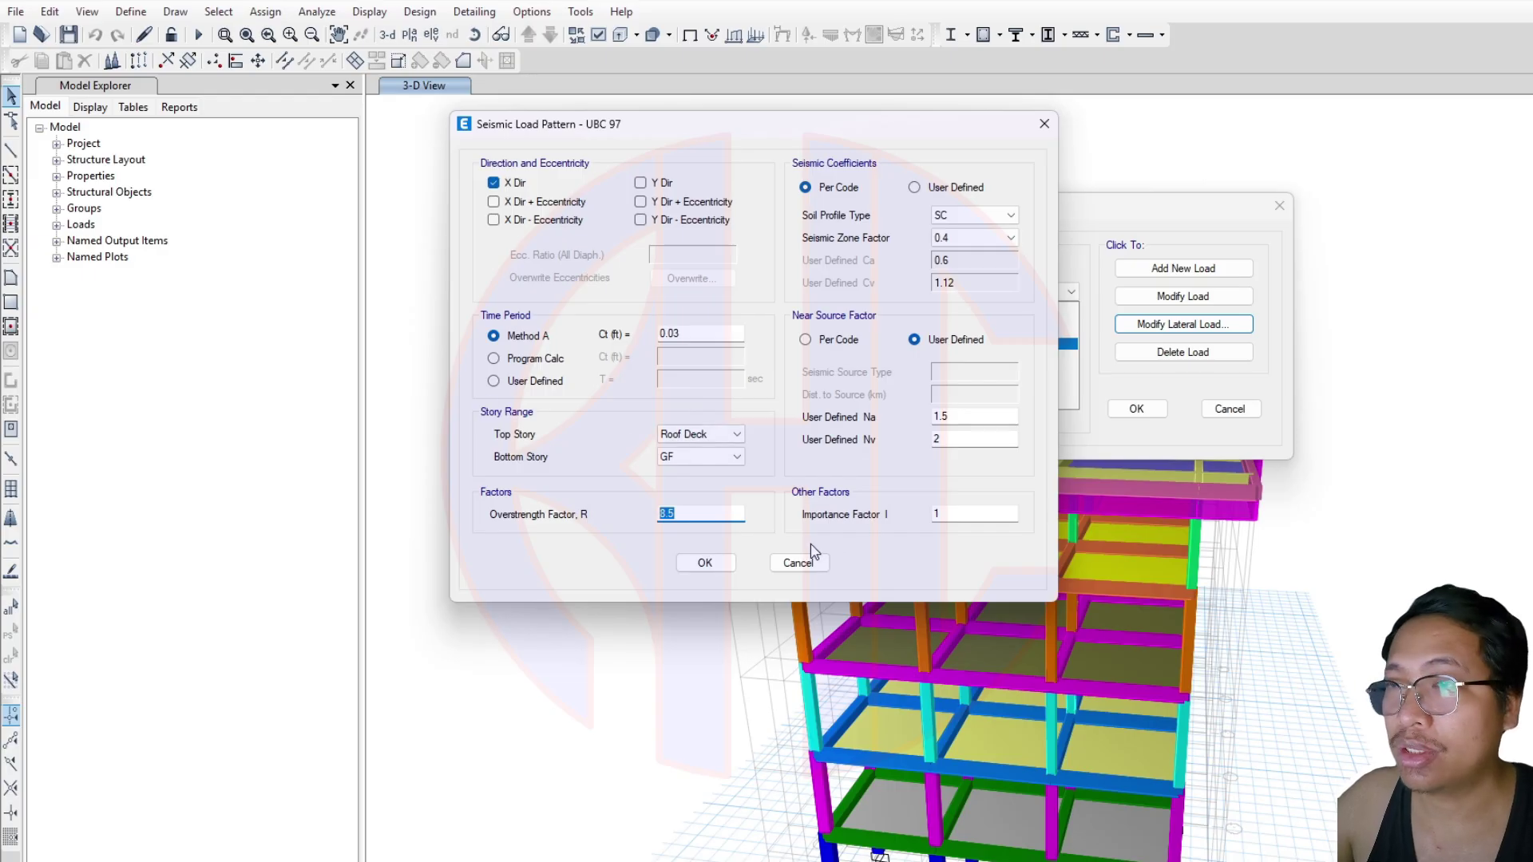
left_click(705, 562)
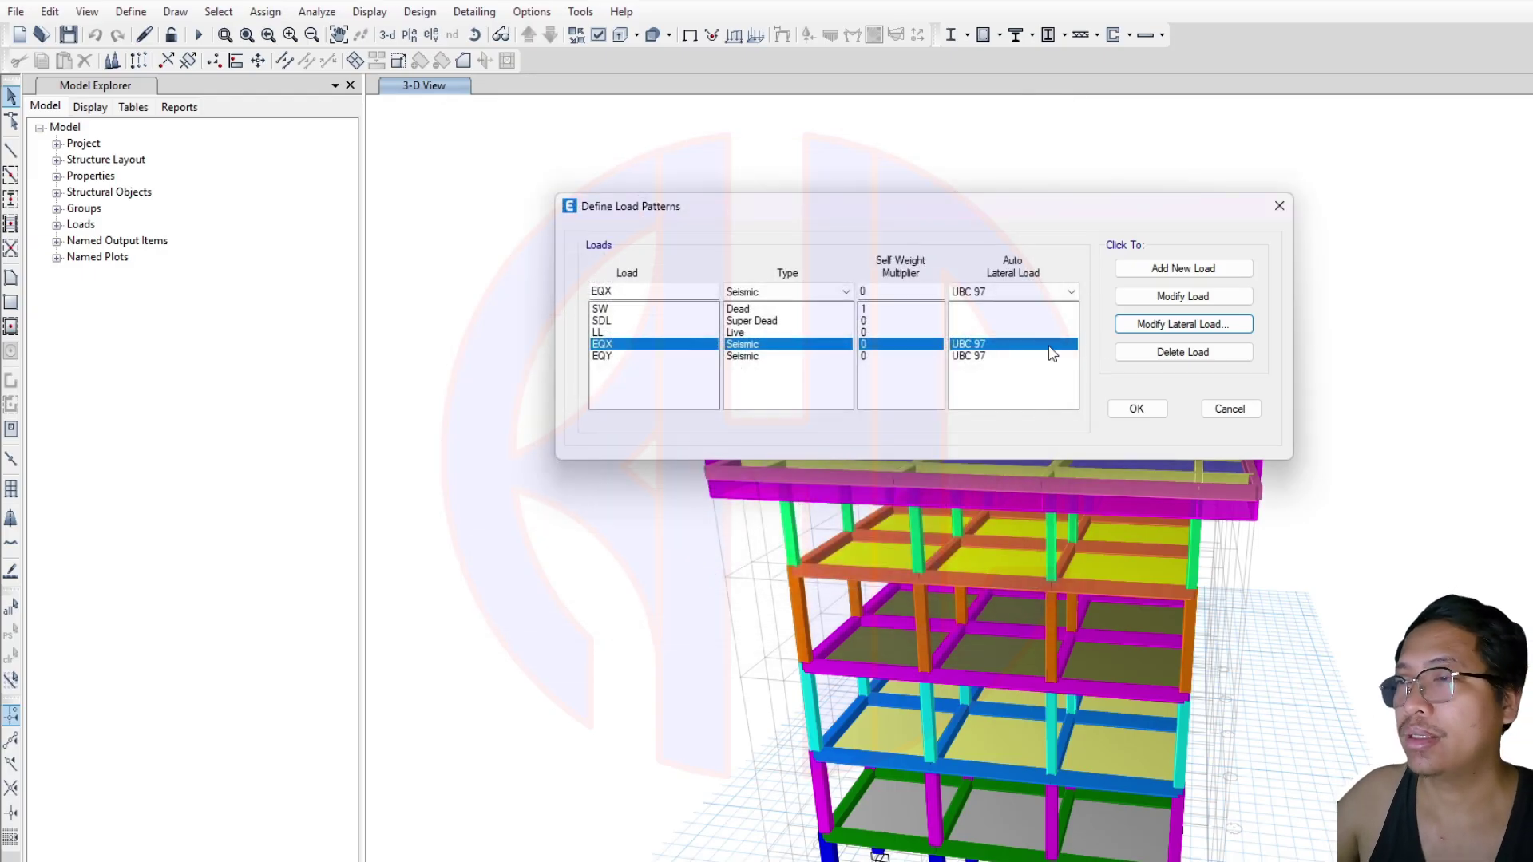
Review the UBC 97 lateral load settings of the EQY load pattern and accept the load pattern definitions
left_click(997, 357)
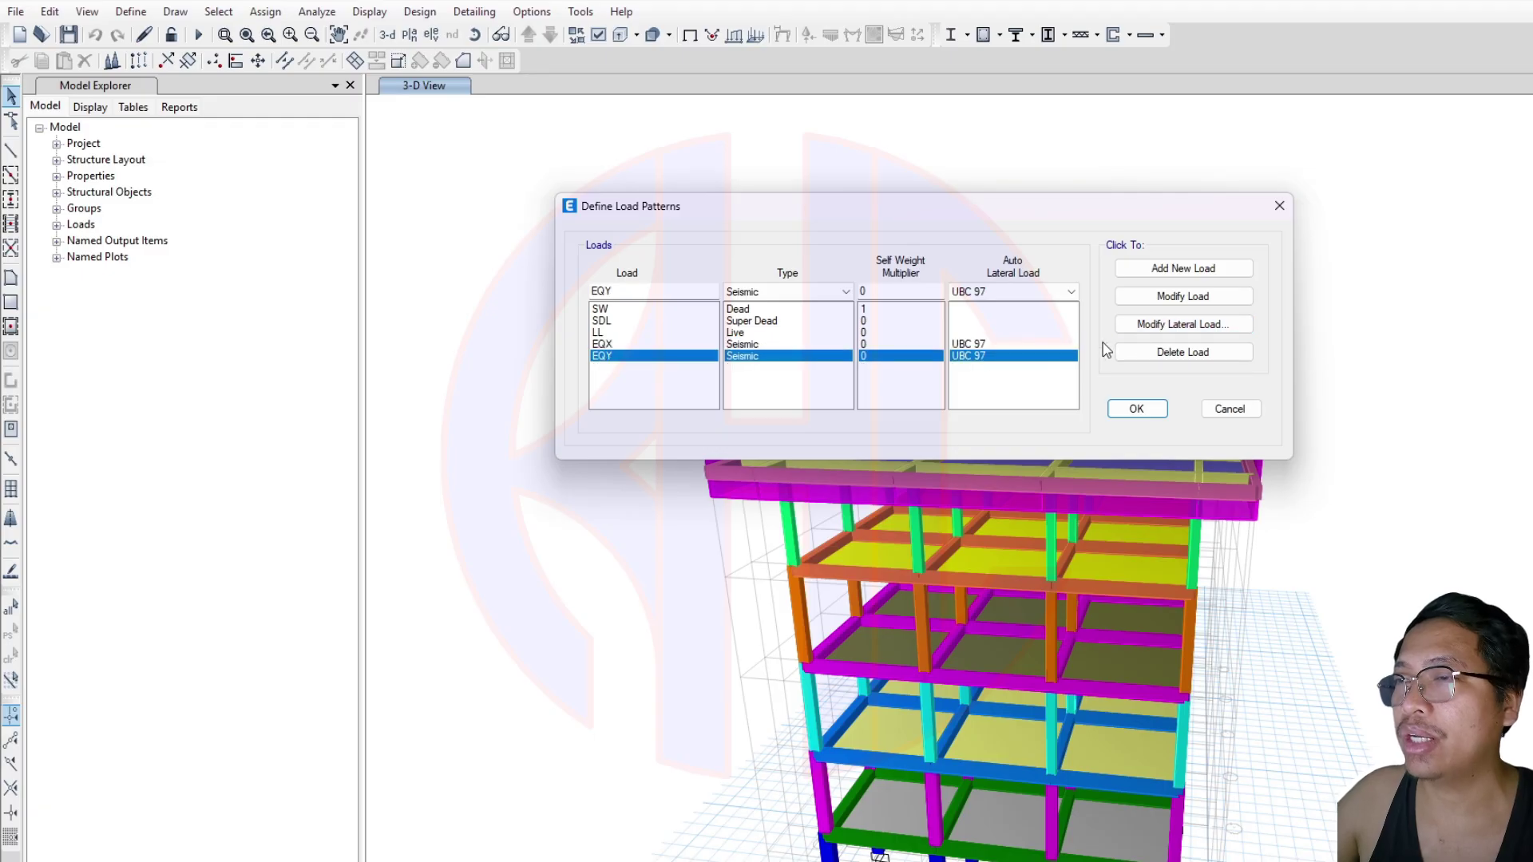
left_click(1158, 324)
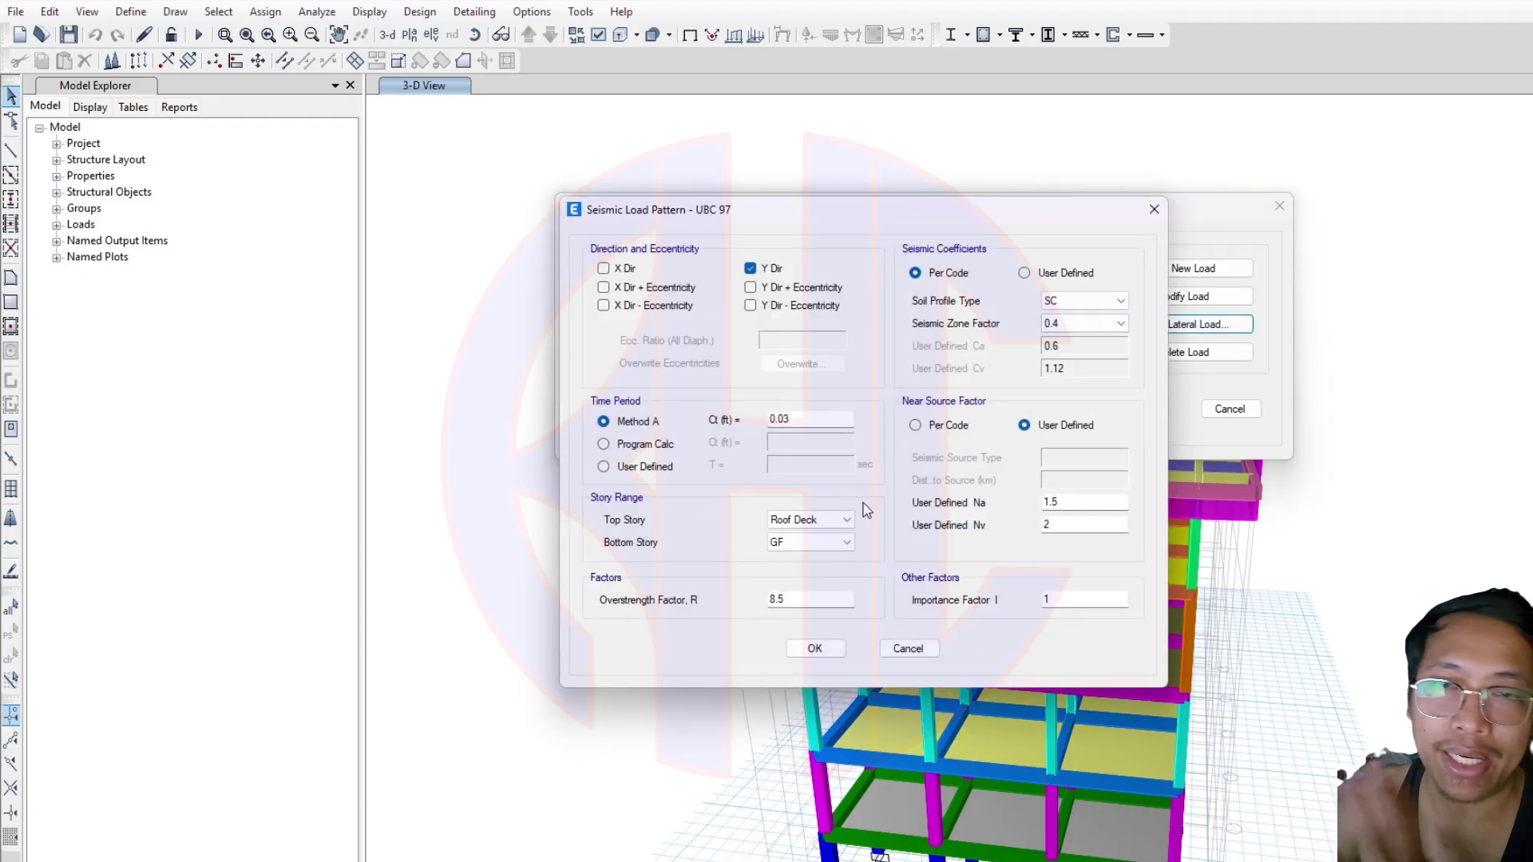
left_click(818, 649)
left_click(1138, 409)
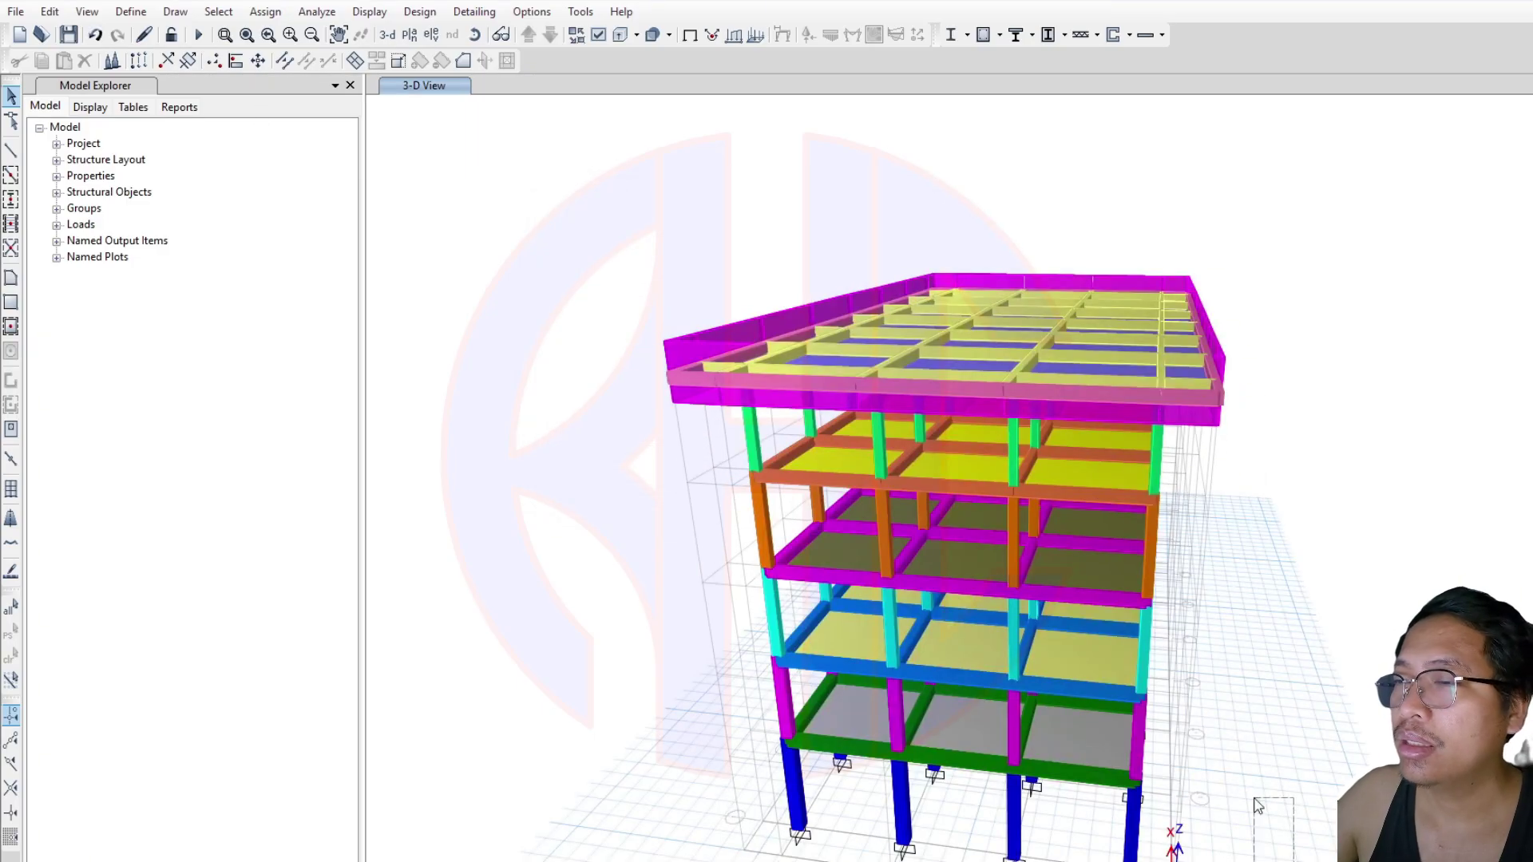
Review the end length offset options for all frames, including user-defined lengths, closing them without applying and clearing the selection
key("ctrl+a")
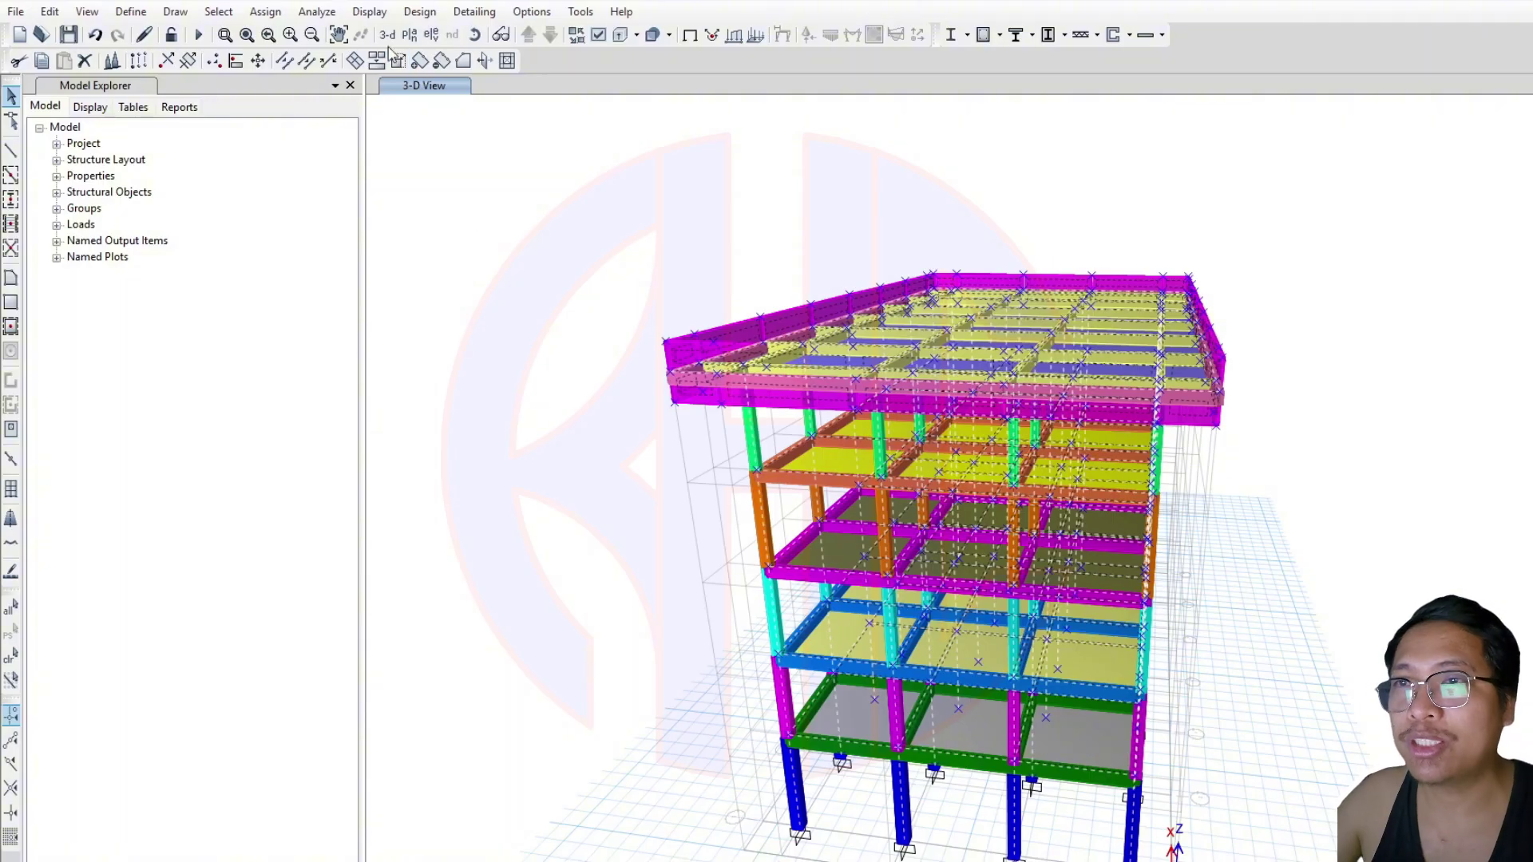
left_click(265, 11)
mouse_move(370, 64)
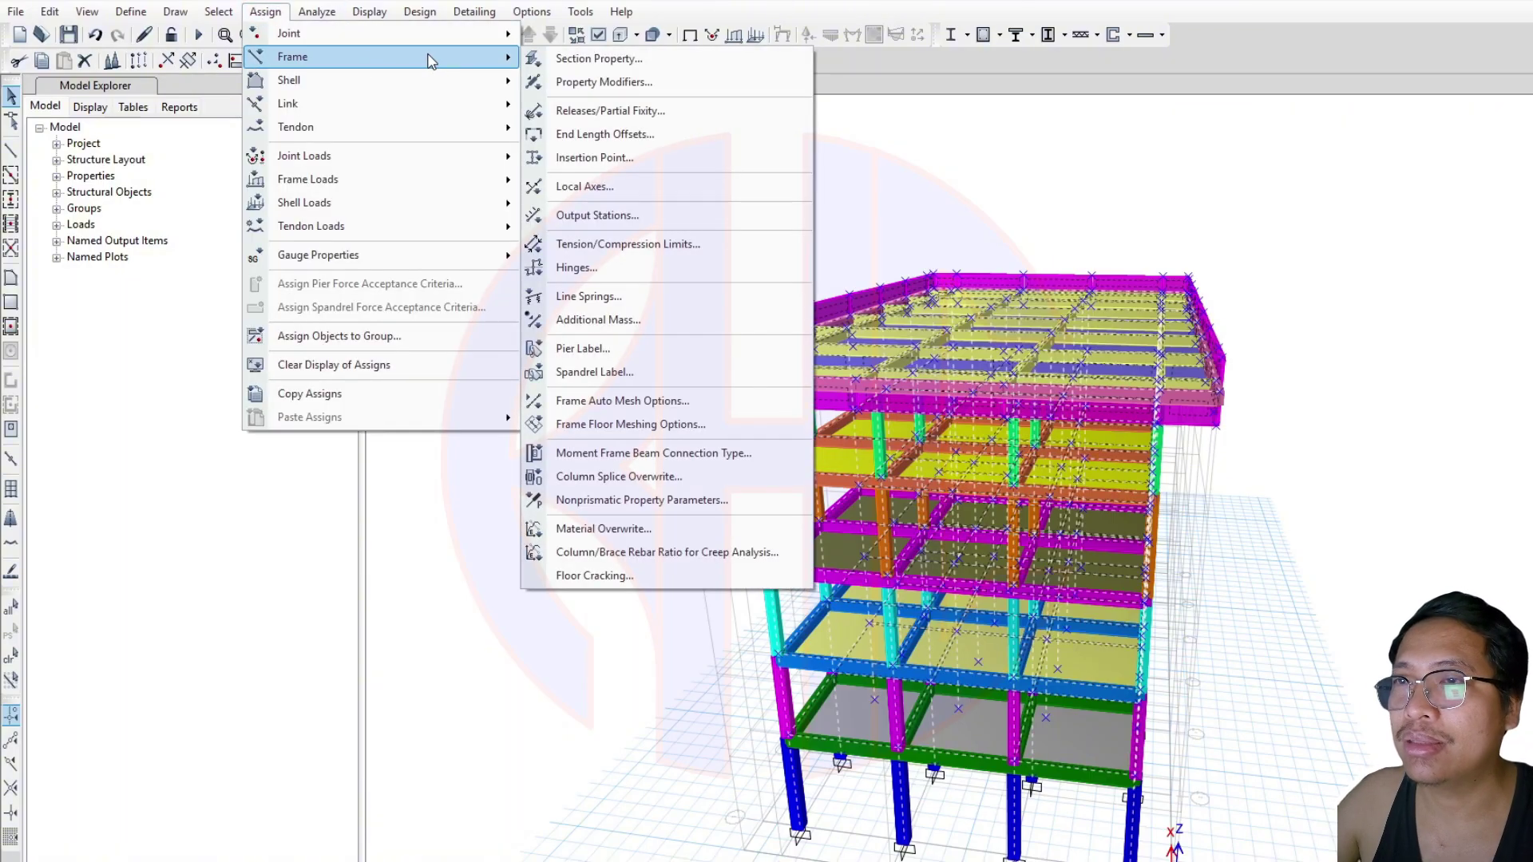
left_click(605, 134)
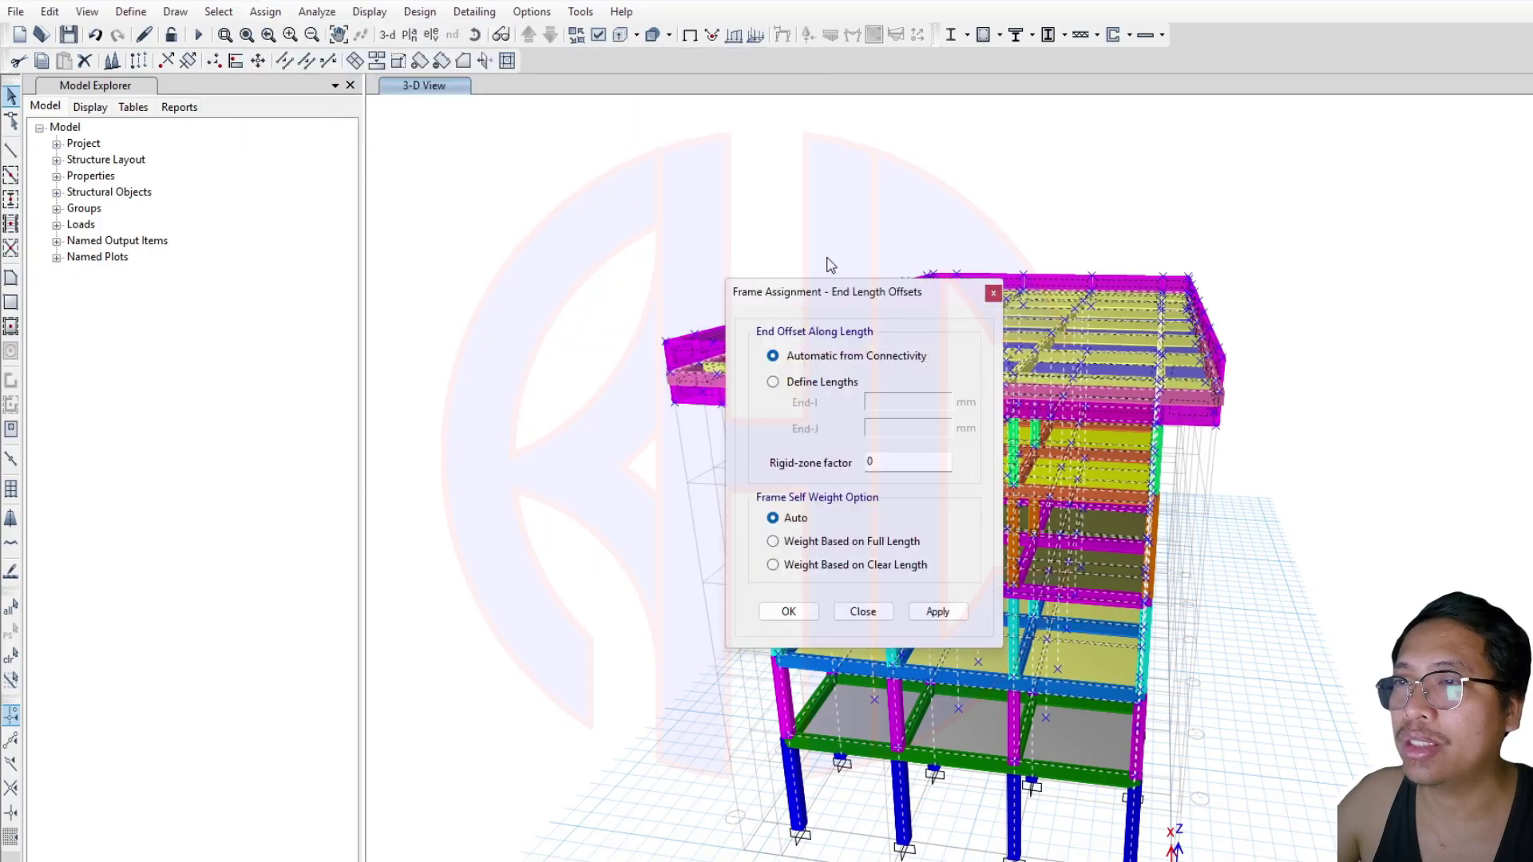
left_click_drag(855, 300, 403, 255)
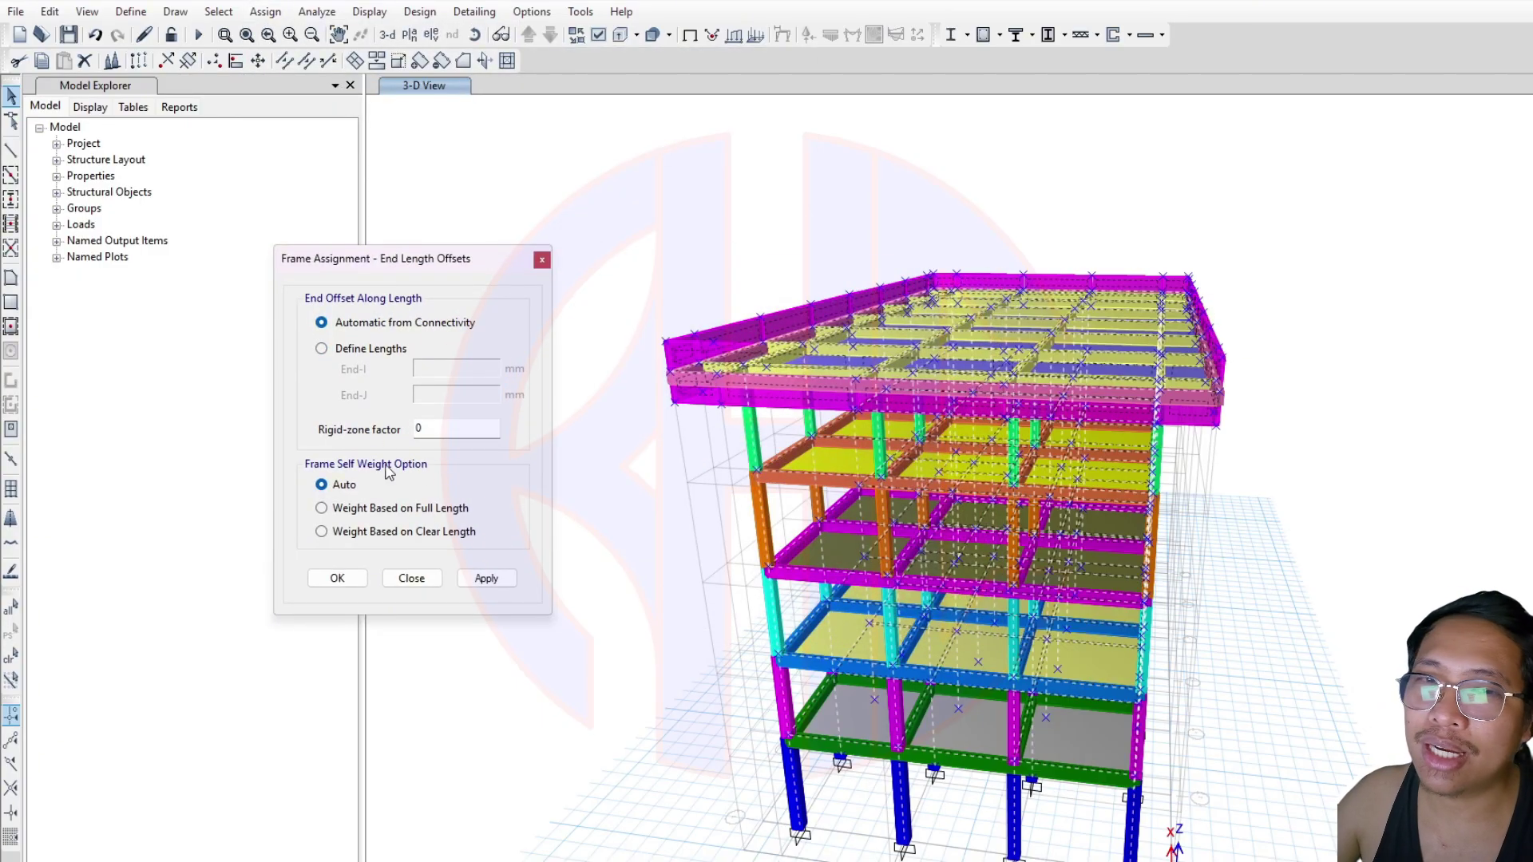
left_click(377, 352)
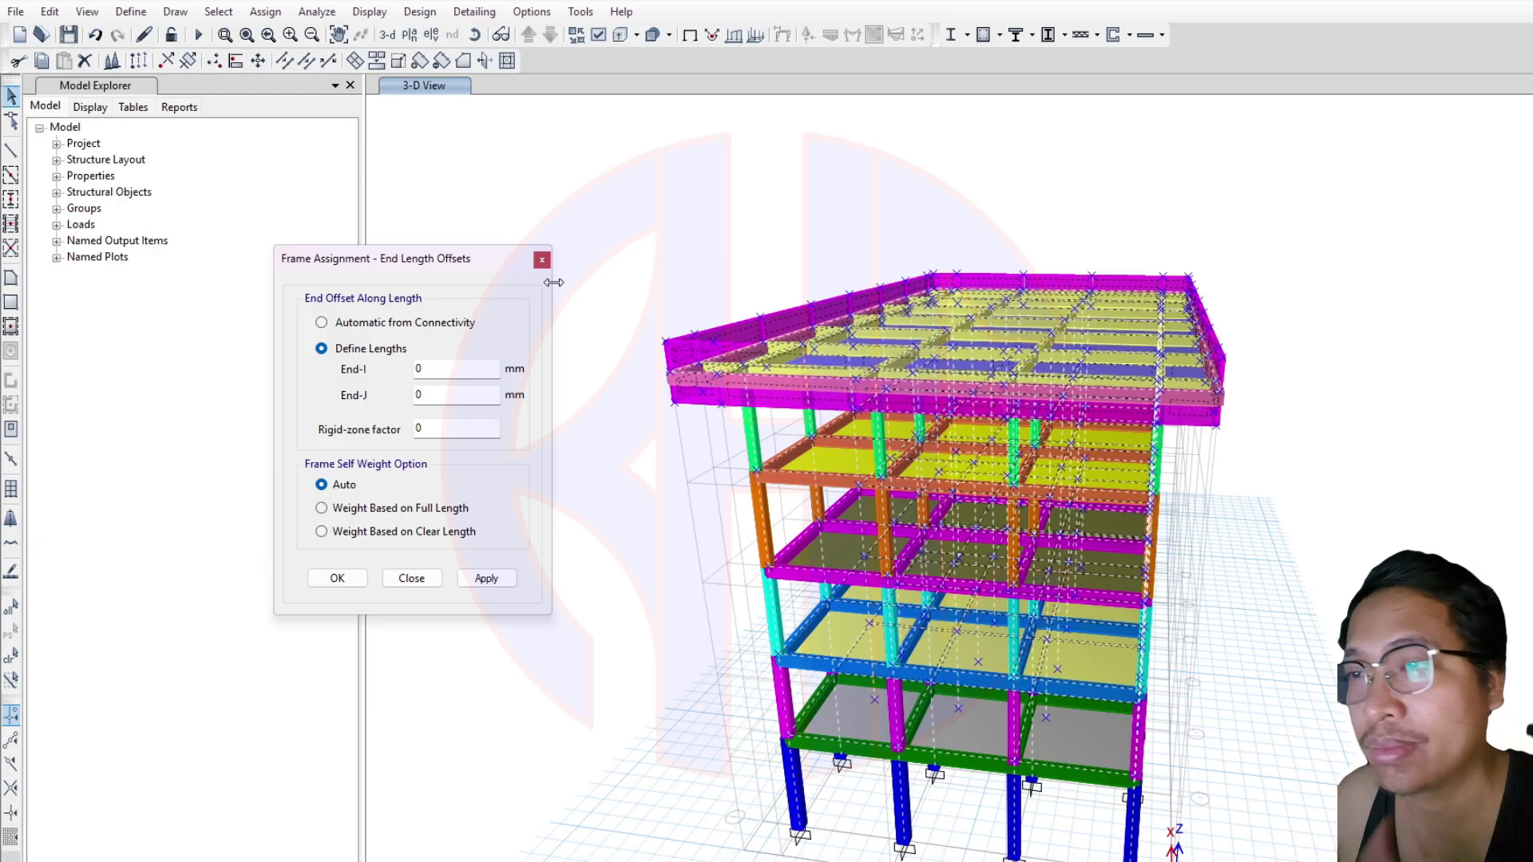
left_click(542, 260)
middle_click_drag(866, 540, 931, 482)
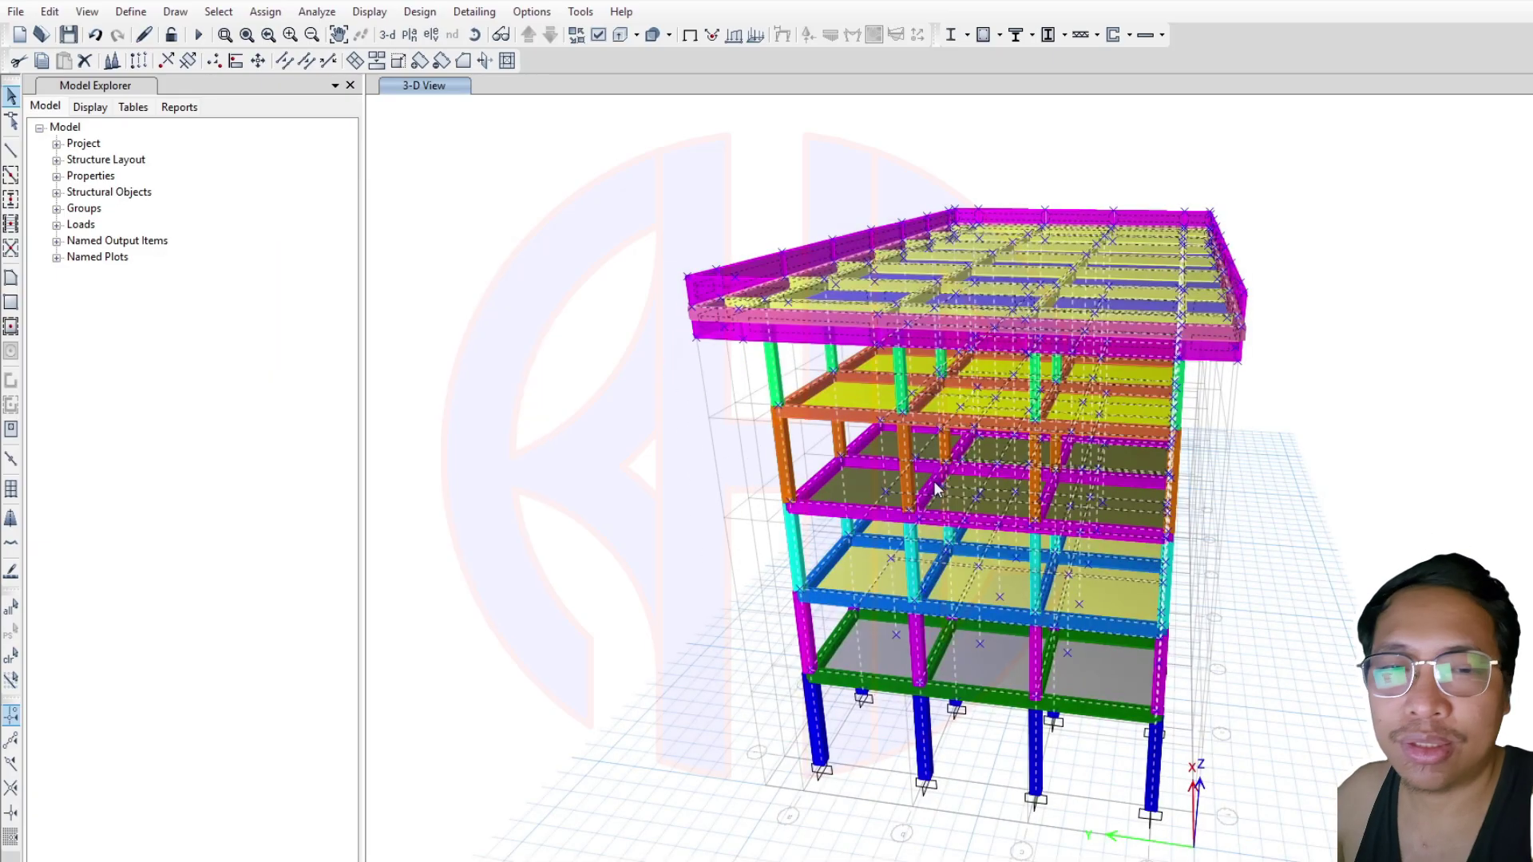
key("ctrl+q")
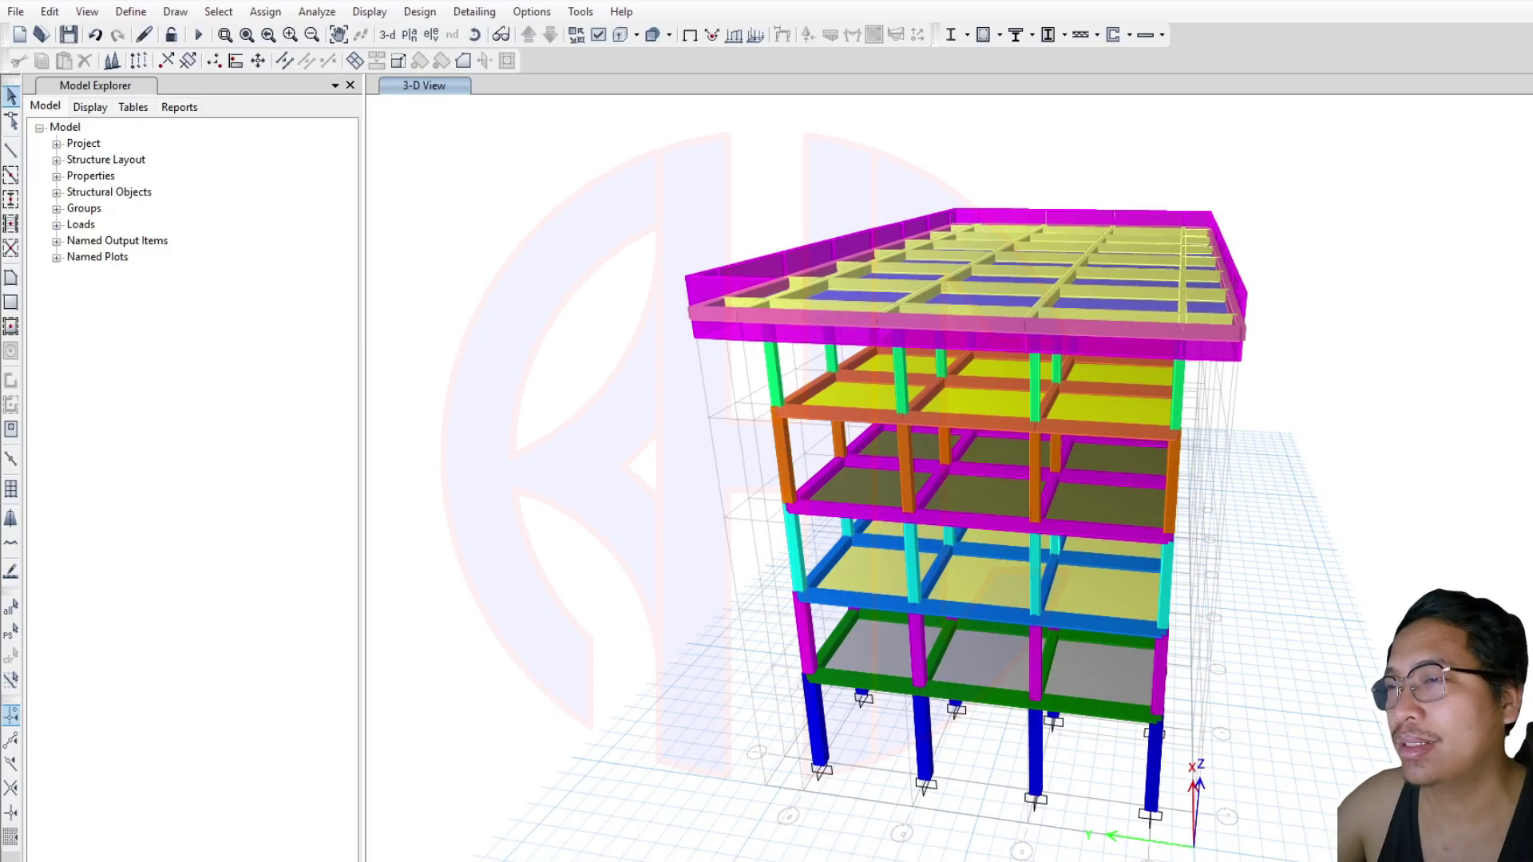
Run the analysis with the frames shown unextruded, and return the 3-D view to the undeformed shape
middle_click_drag(1118, 533, 1141, 518)
middle_click_drag(1284, 523, 1258, 493)
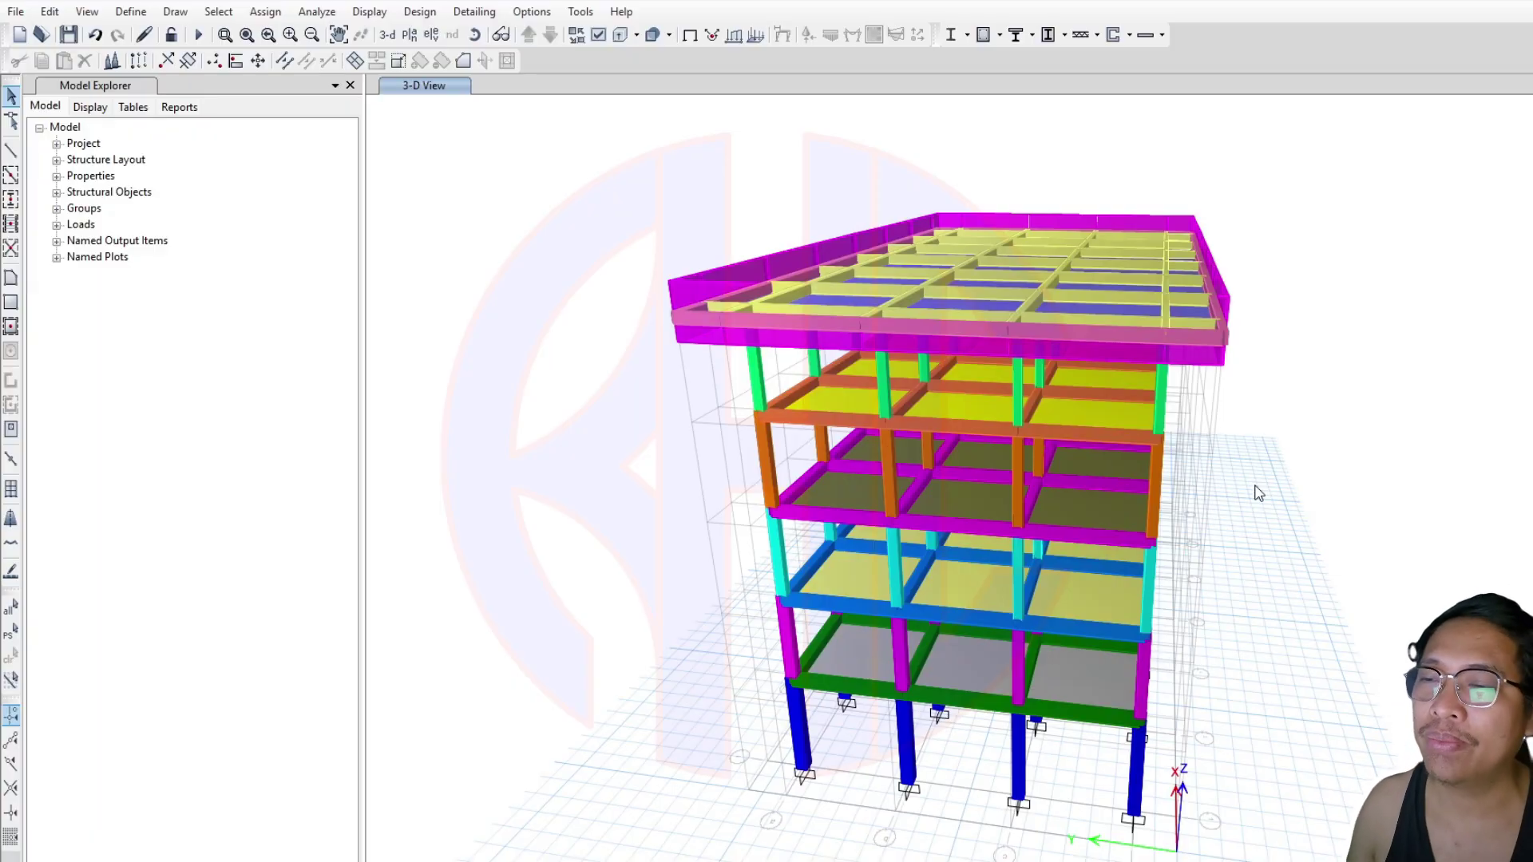
middle_click_drag(931, 340, 984, 323)
left_click(690, 35)
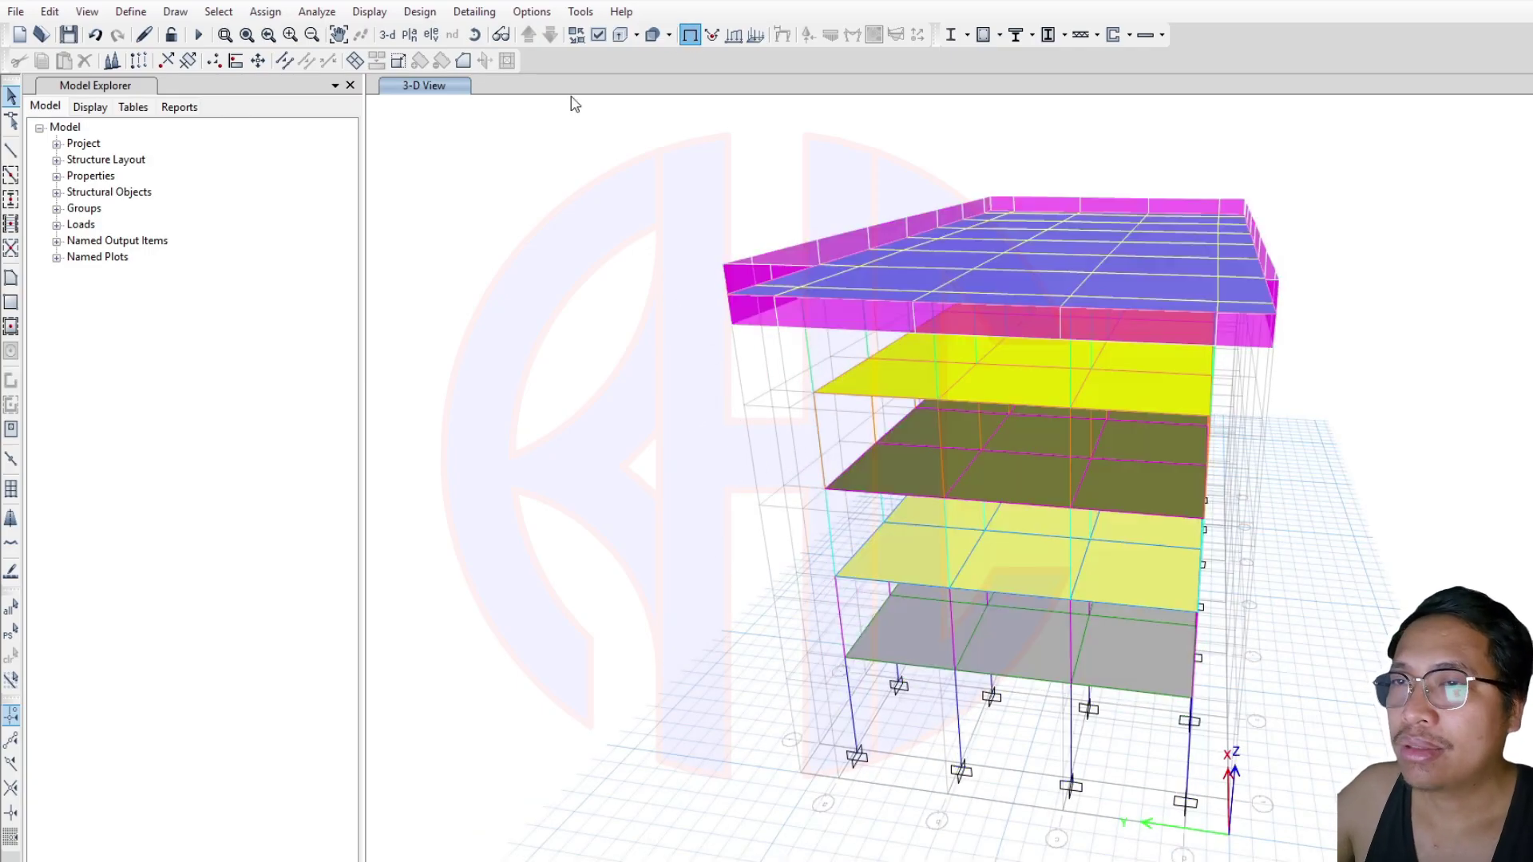
left_click(199, 34)
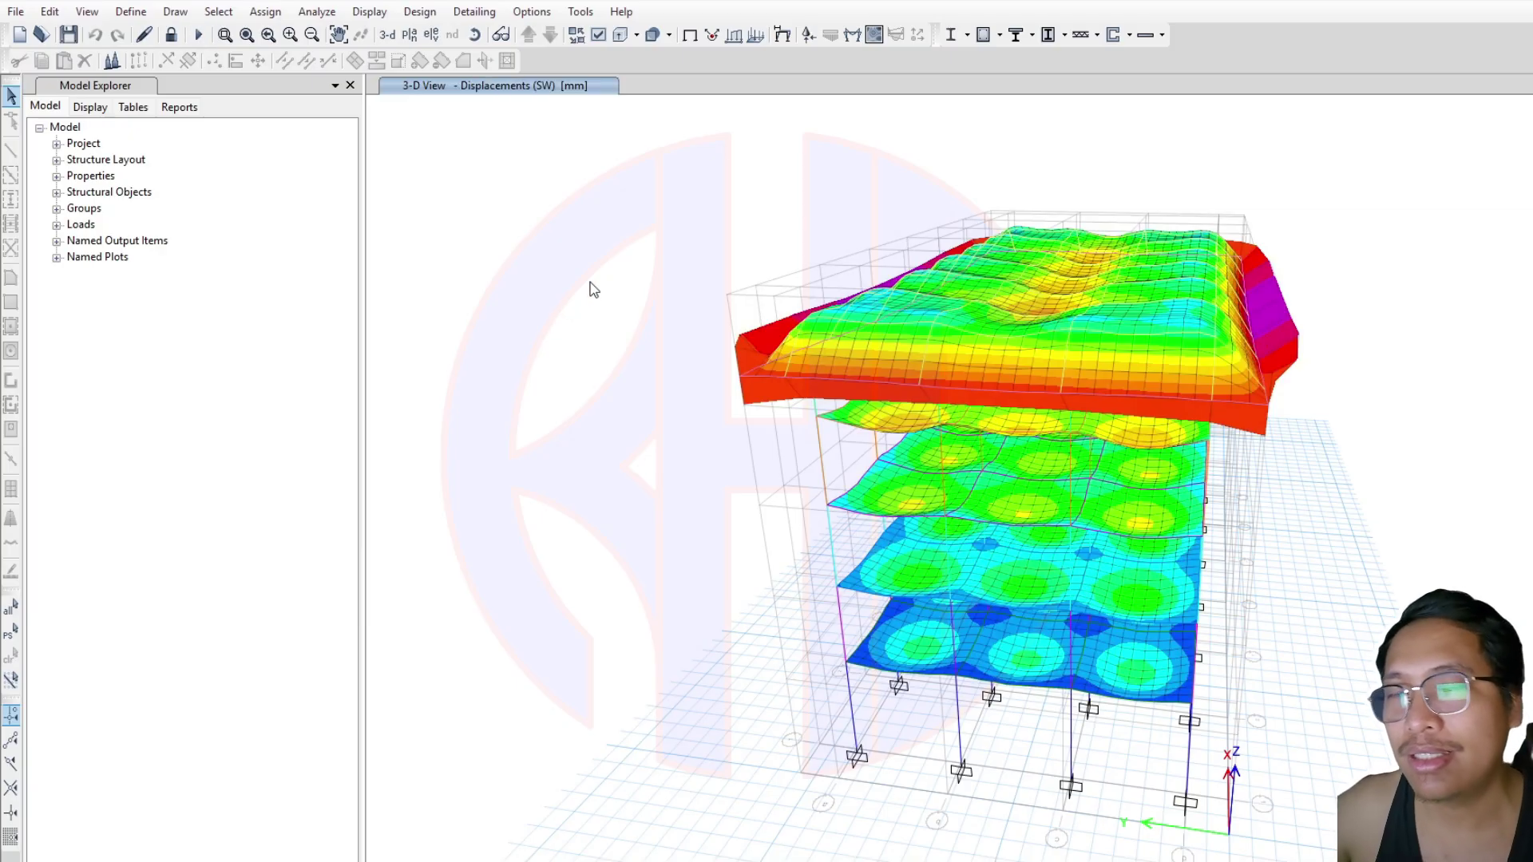
left_click(691, 36)
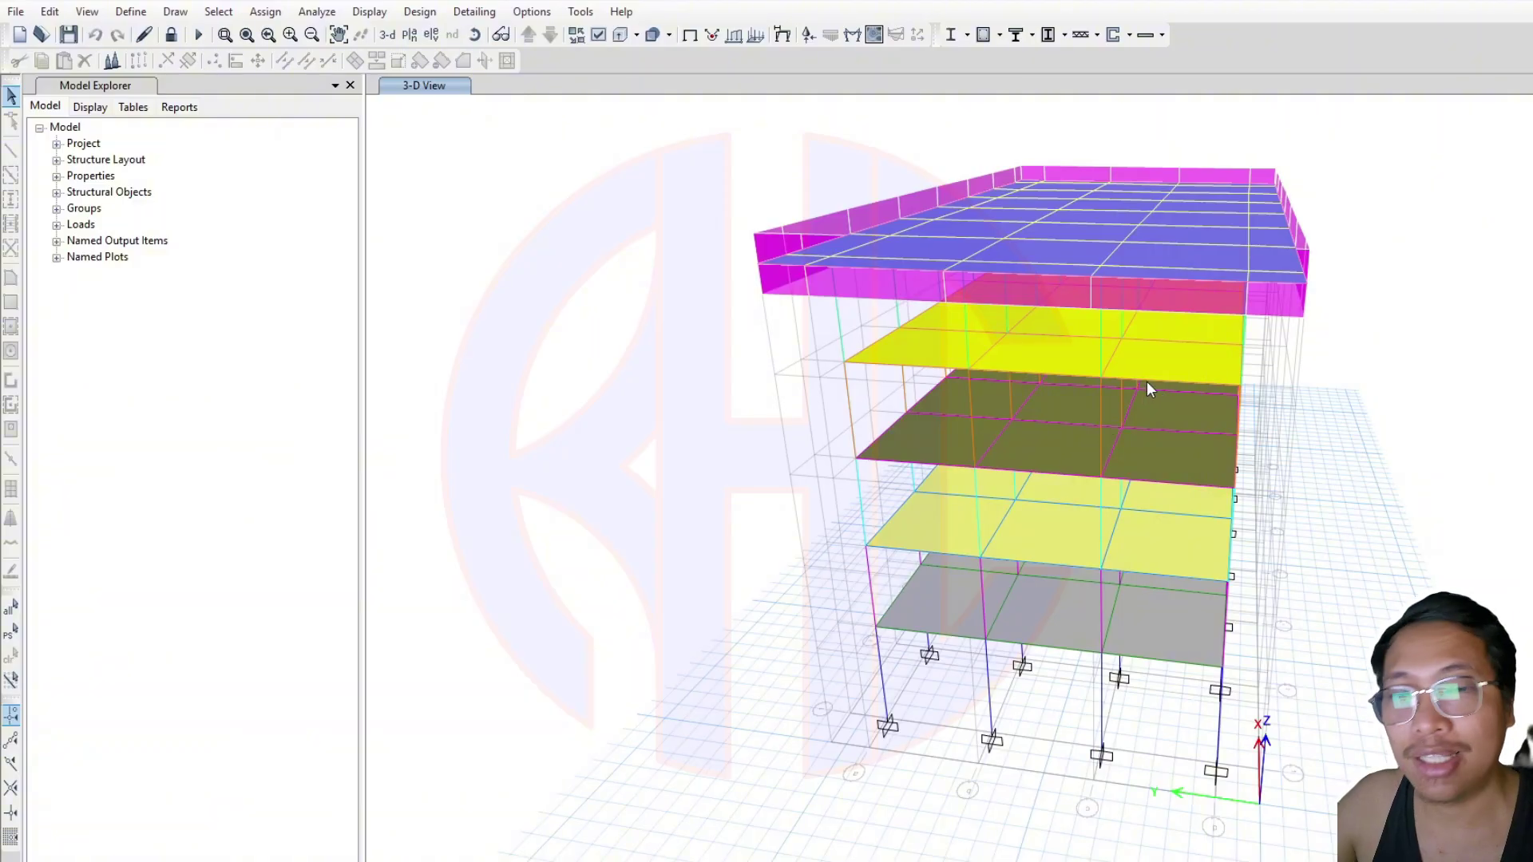
middle_click_drag(1331, 524, 862, 551, "shift")
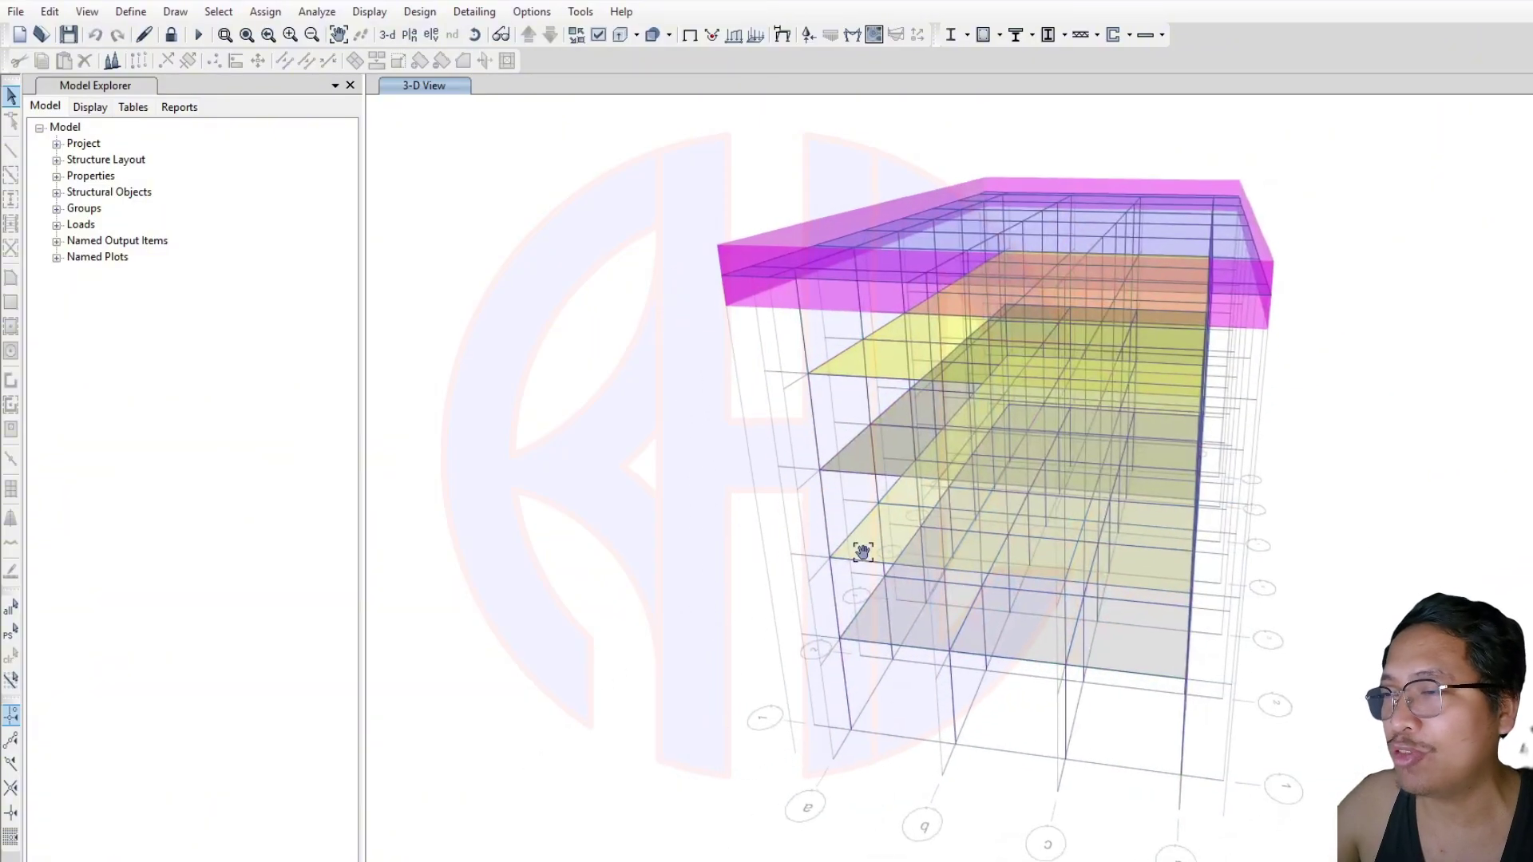
middle_click_drag(1011, 579, 1108, 563)
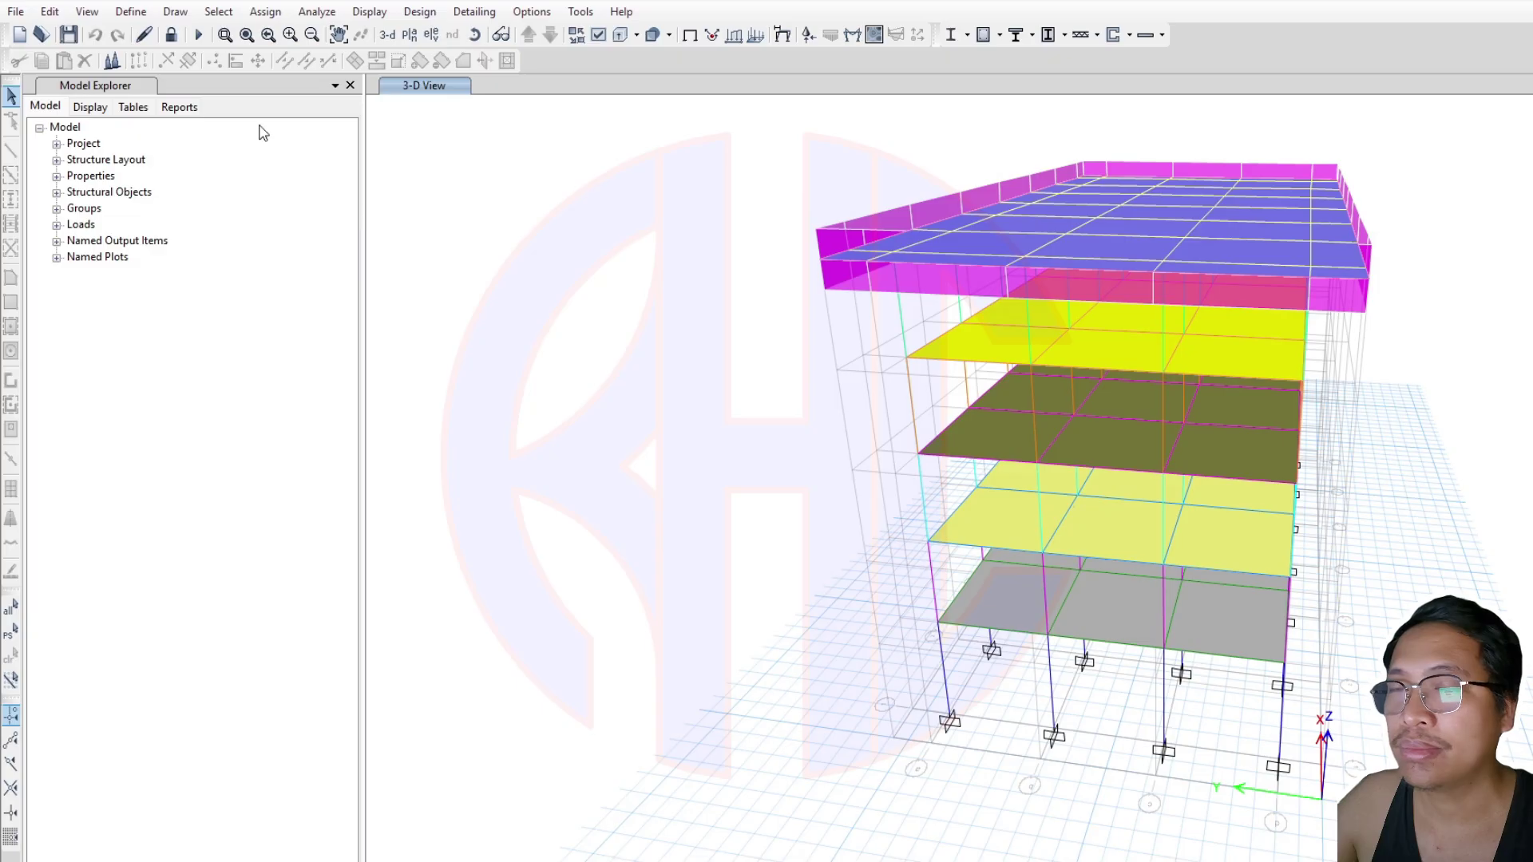
Display User Report 1 with the auto seismic loading calculations
left_click(178, 109)
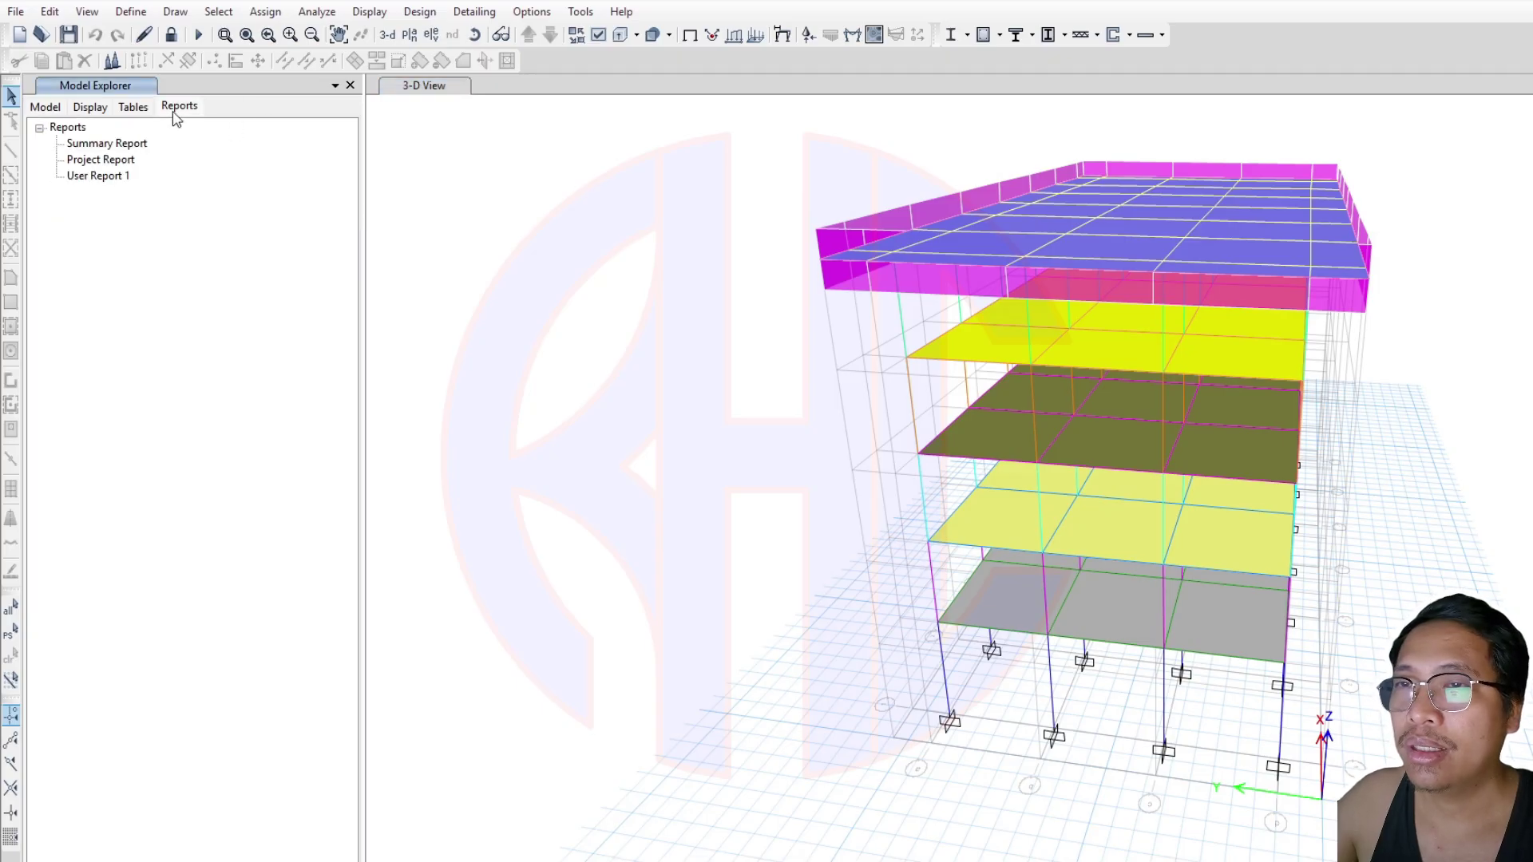
left_click(97, 179)
right_click(96, 181)
left_click(191, 198)
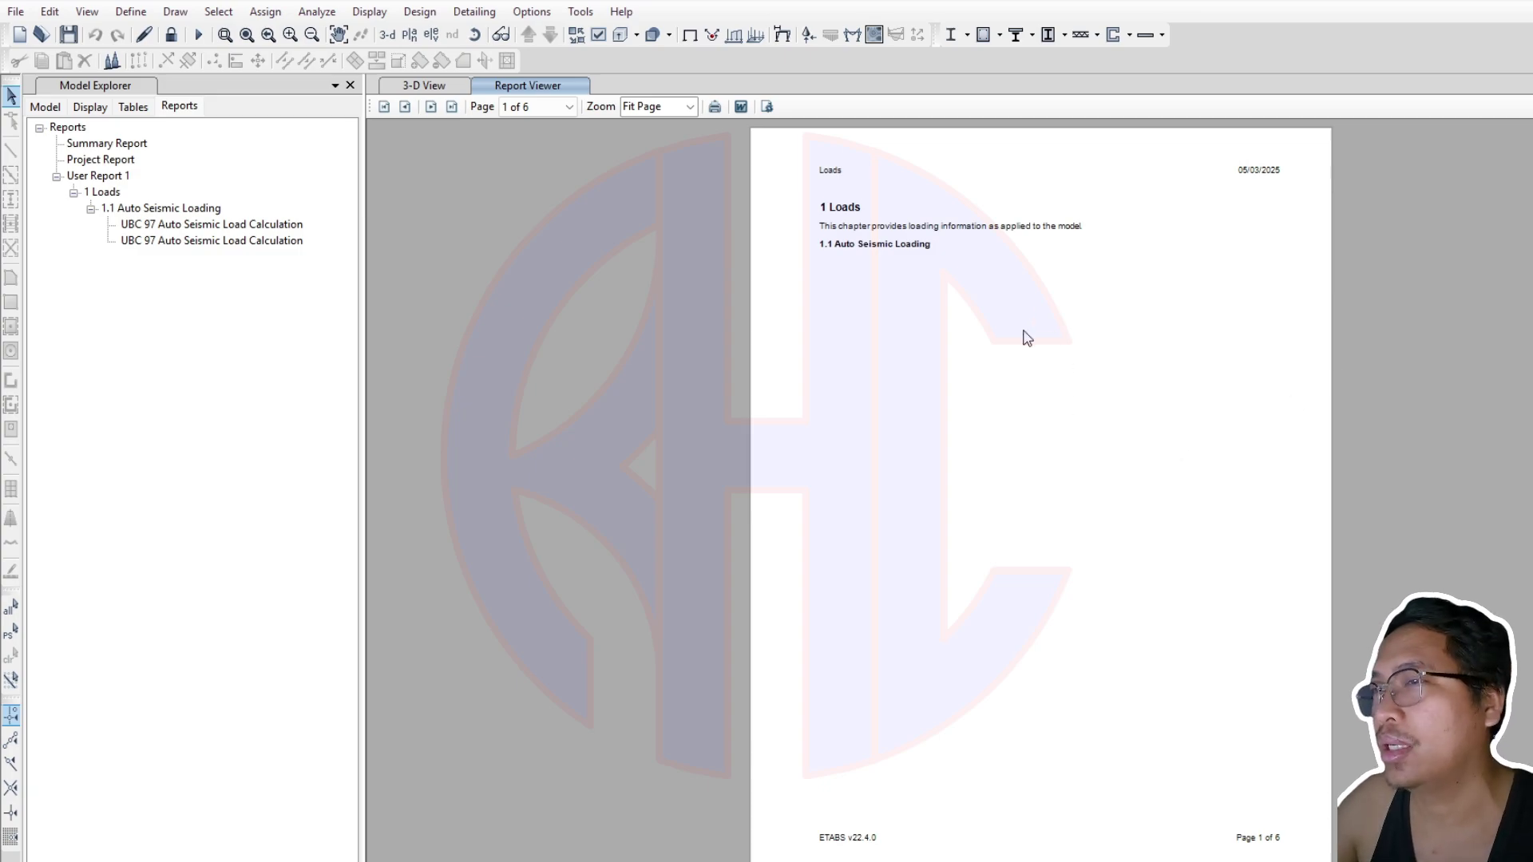
Examine EQX's UBC 97 auto seismic calculation, covering the structural period, seismic factors, base shear coefficient limits and calculated base shear table
scroll(1024, 338, "down", 3)
scroll(1054, 319, "up", 5, "ctrl")
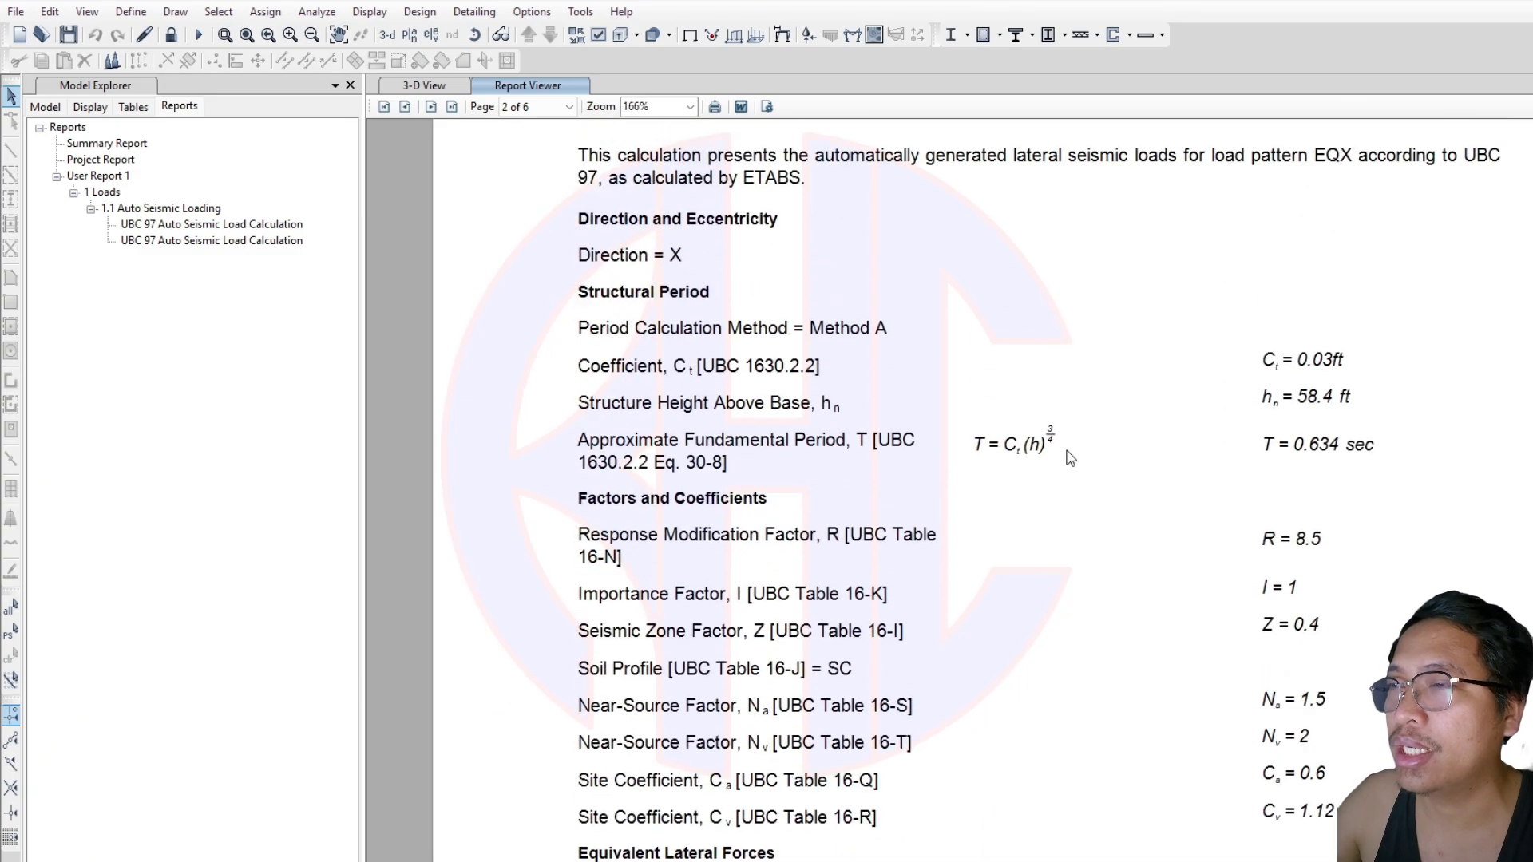
scroll(1071, 457, "up", 1)
scroll(1118, 400, "down", 7)
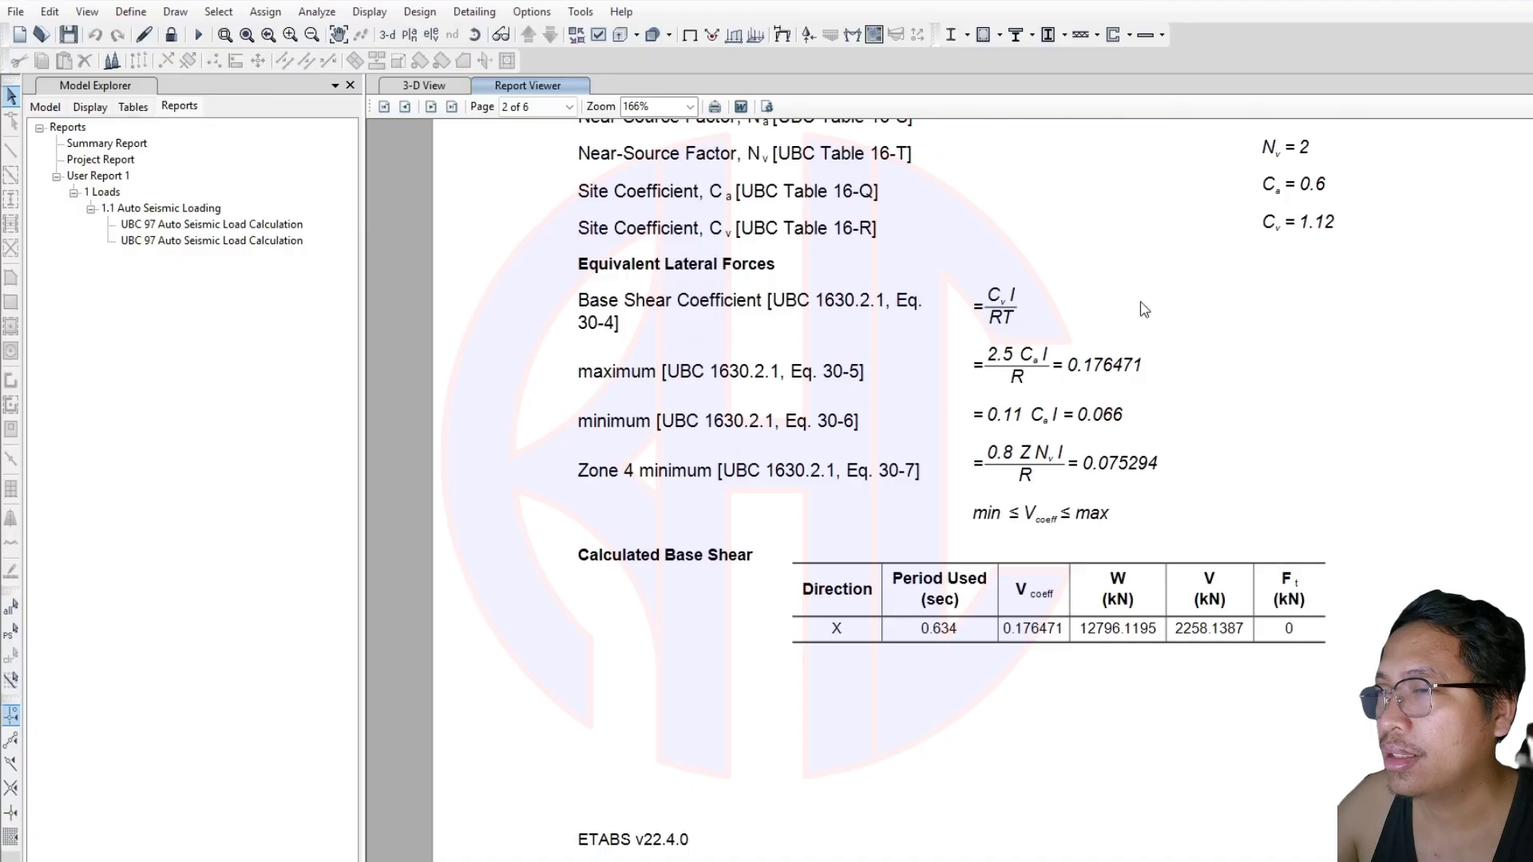
scroll(1145, 310, "up", 9)
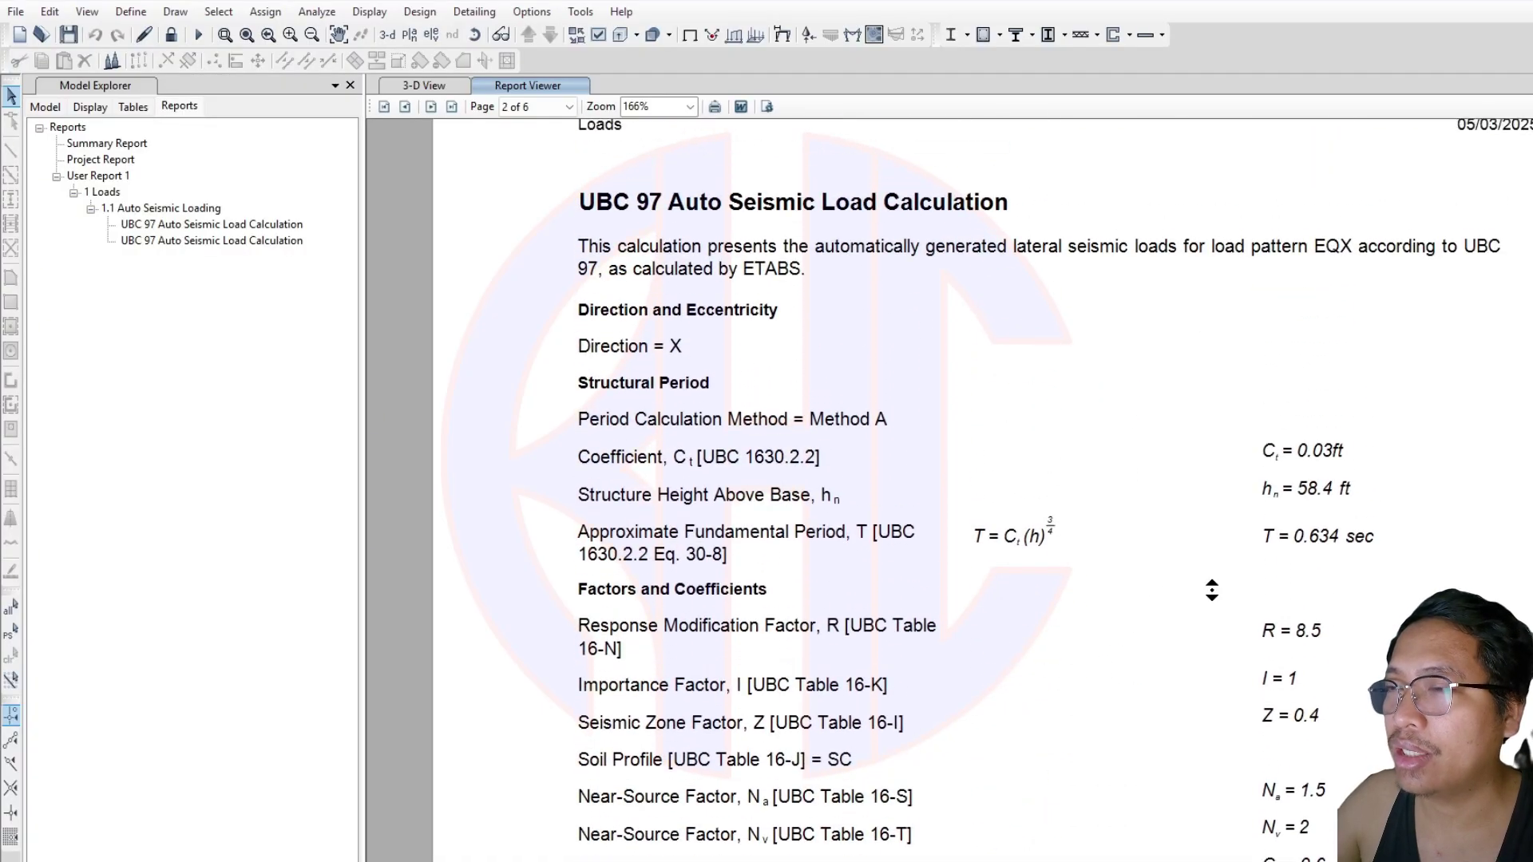
scroll(1211, 590, "down", 3)
scroll(1345, 357, "up", 4, "ctrl")
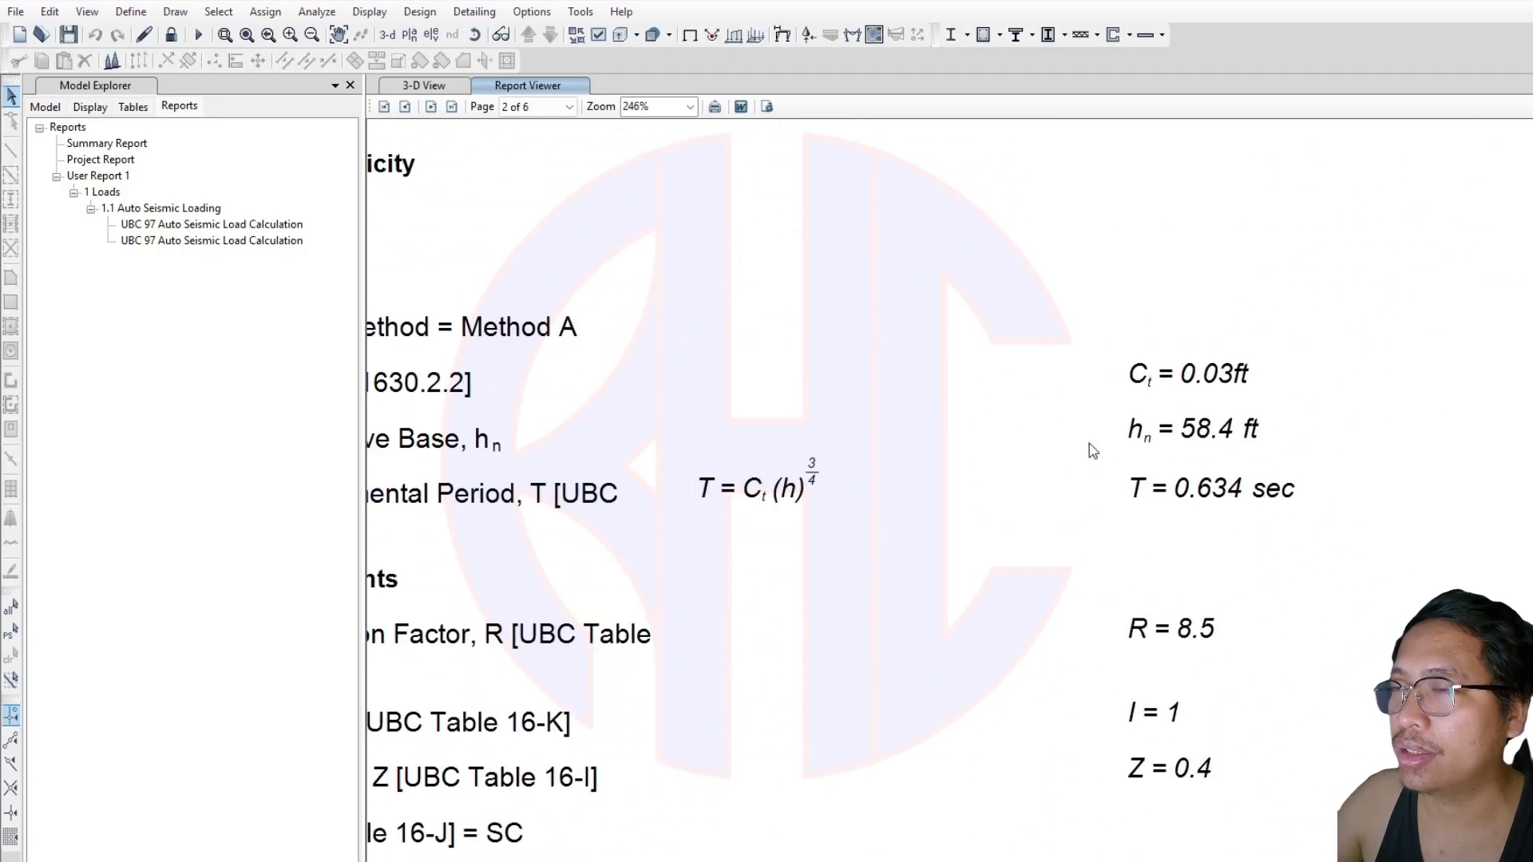
scroll(1167, 499, "down", 6)
scroll(1180, 411, "left", 1)
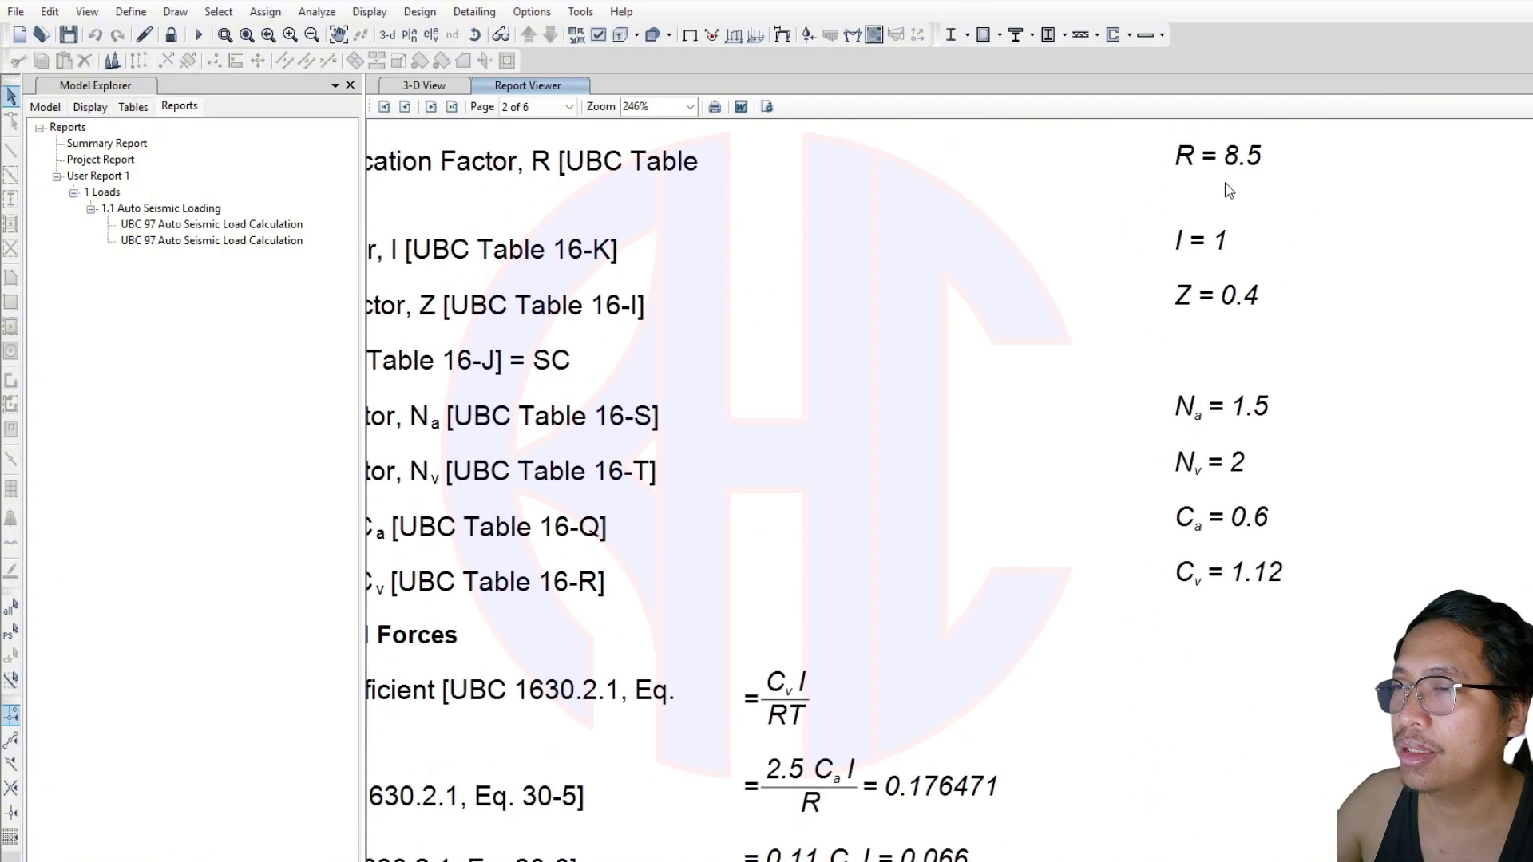
scroll(1345, 130, "left", 1)
scroll(1344, 130, "down", 10)
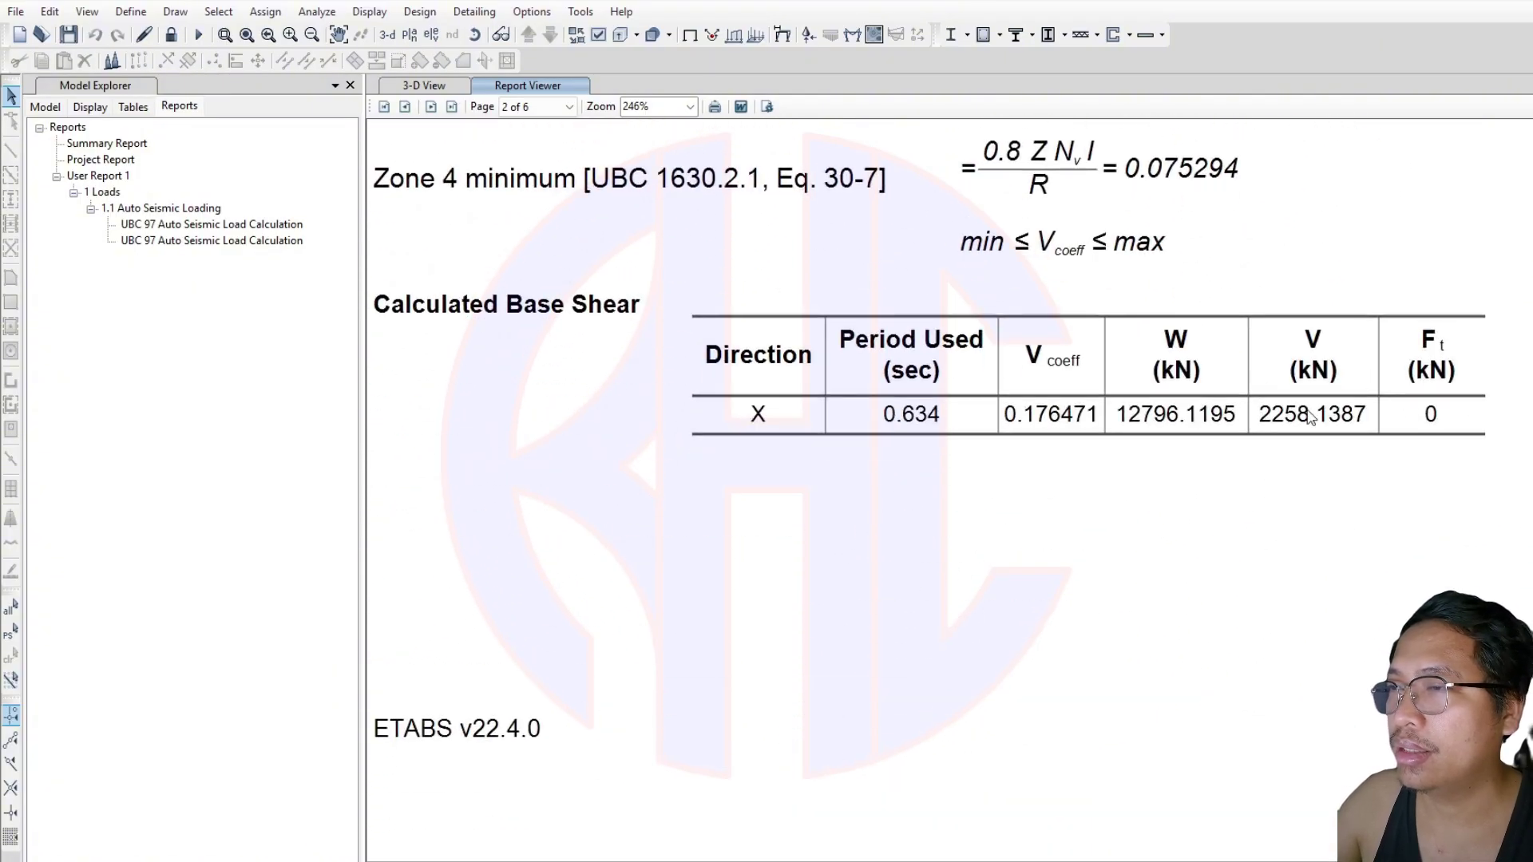
scroll(1269, 312, "up", 3, "ctrl")
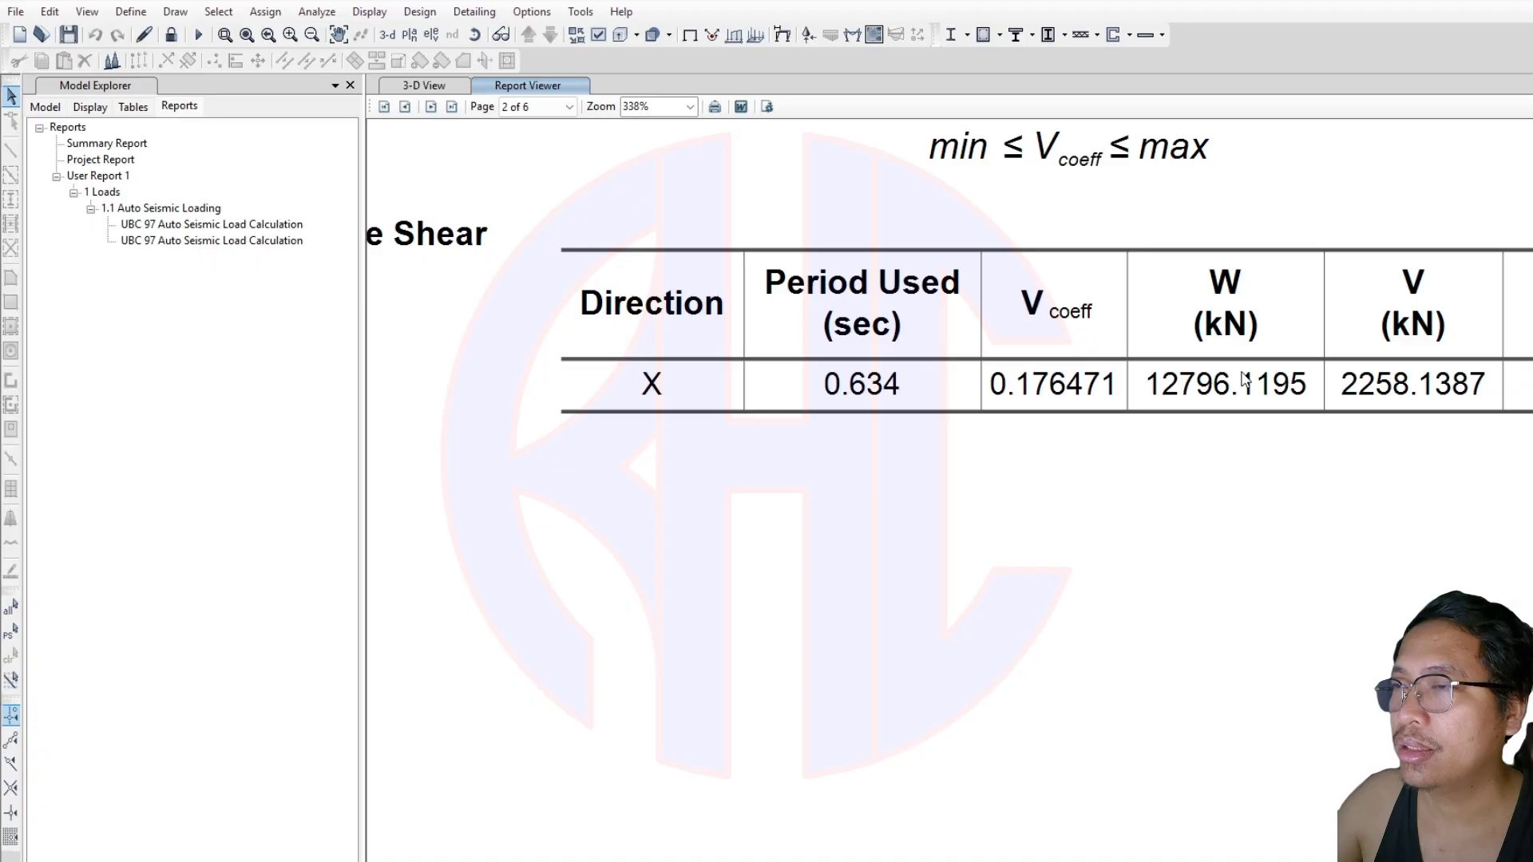
scroll(1246, 380, "down", 1, "ctrl")
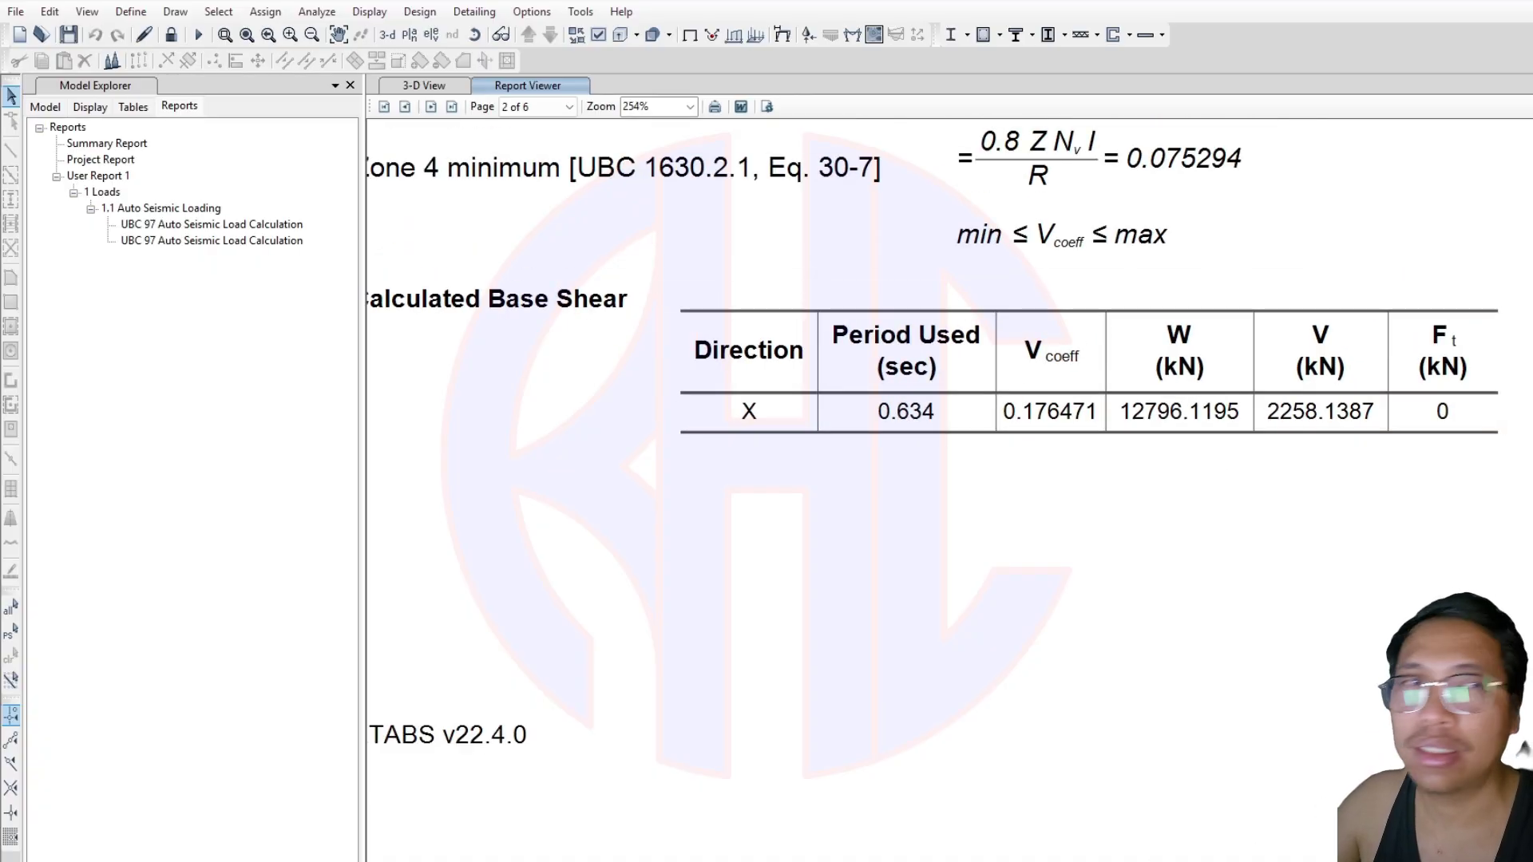
Compare the calculated base shear with the EQX base shear table in the Mathcad manual calculation PDF, and return to the ETABS report
left_click_drag(967, 0, 993, 768)
scroll(989, 441, "down", 10)
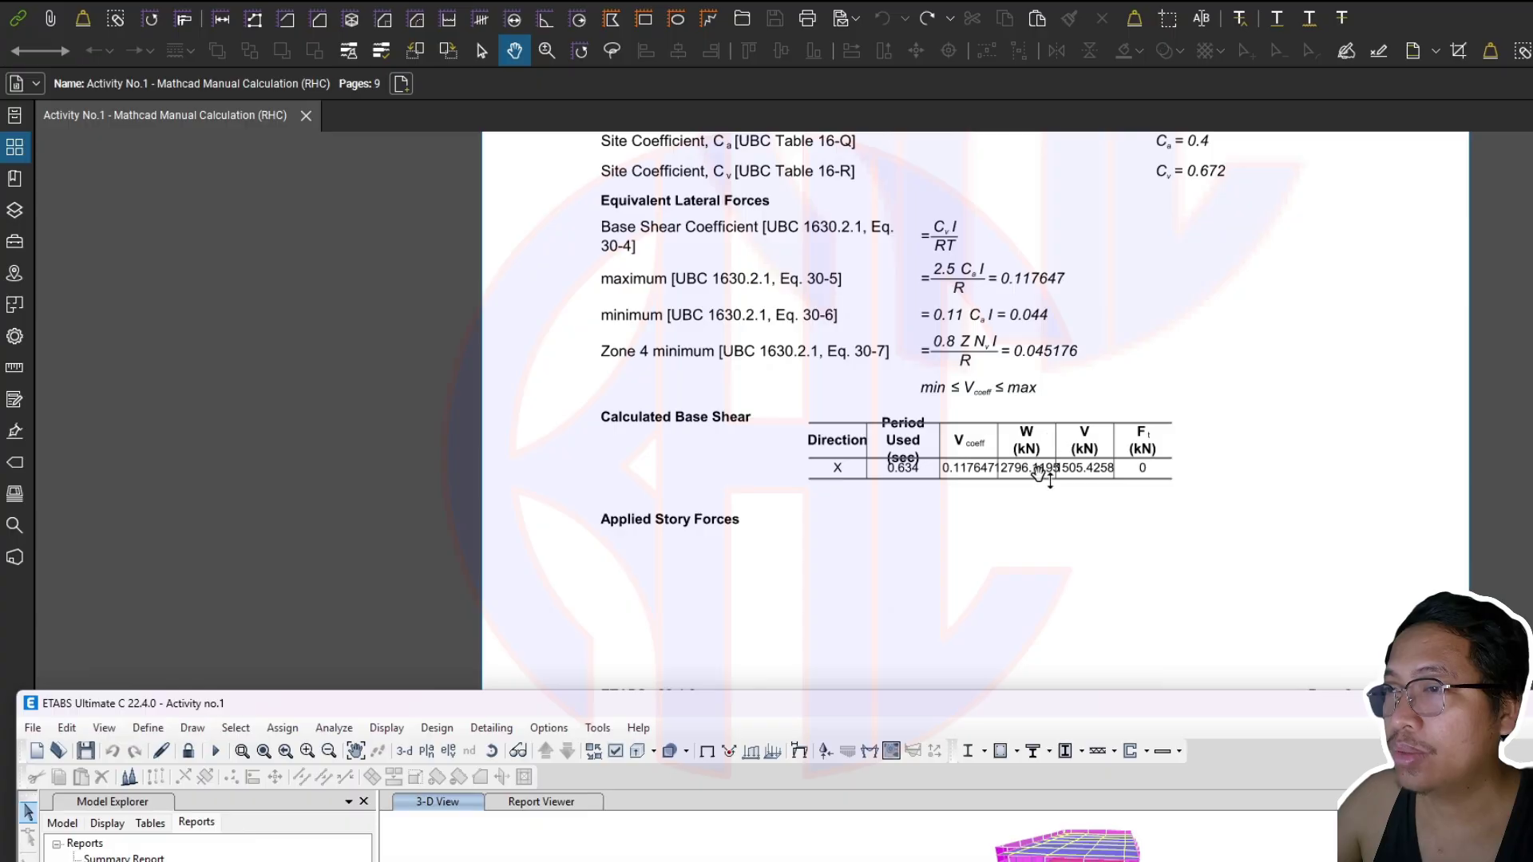
double_click(1014, 703)
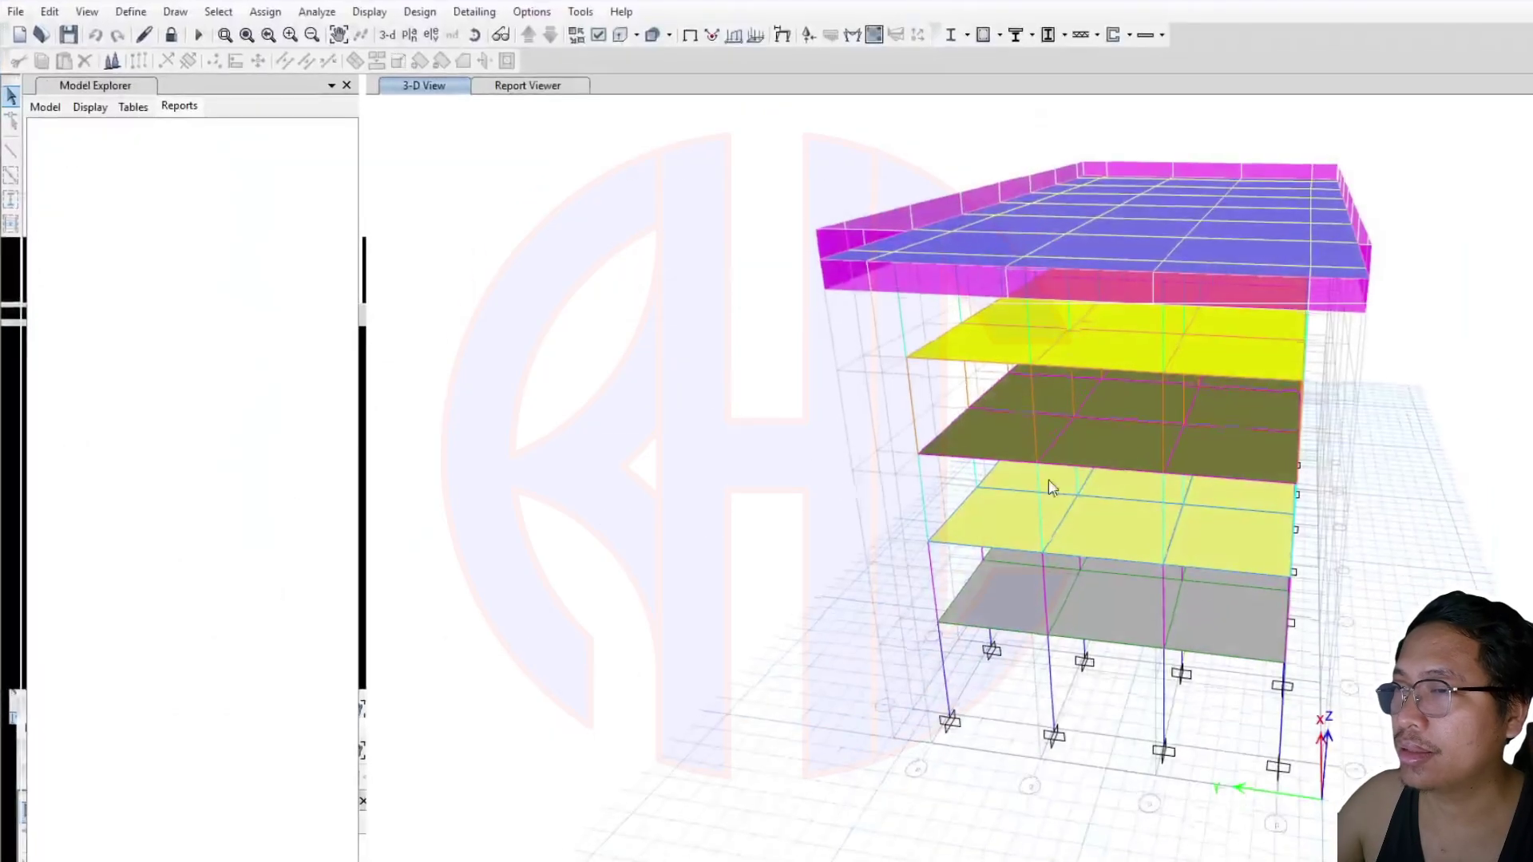
middle_click_drag(1225, 324, 1105, 368)
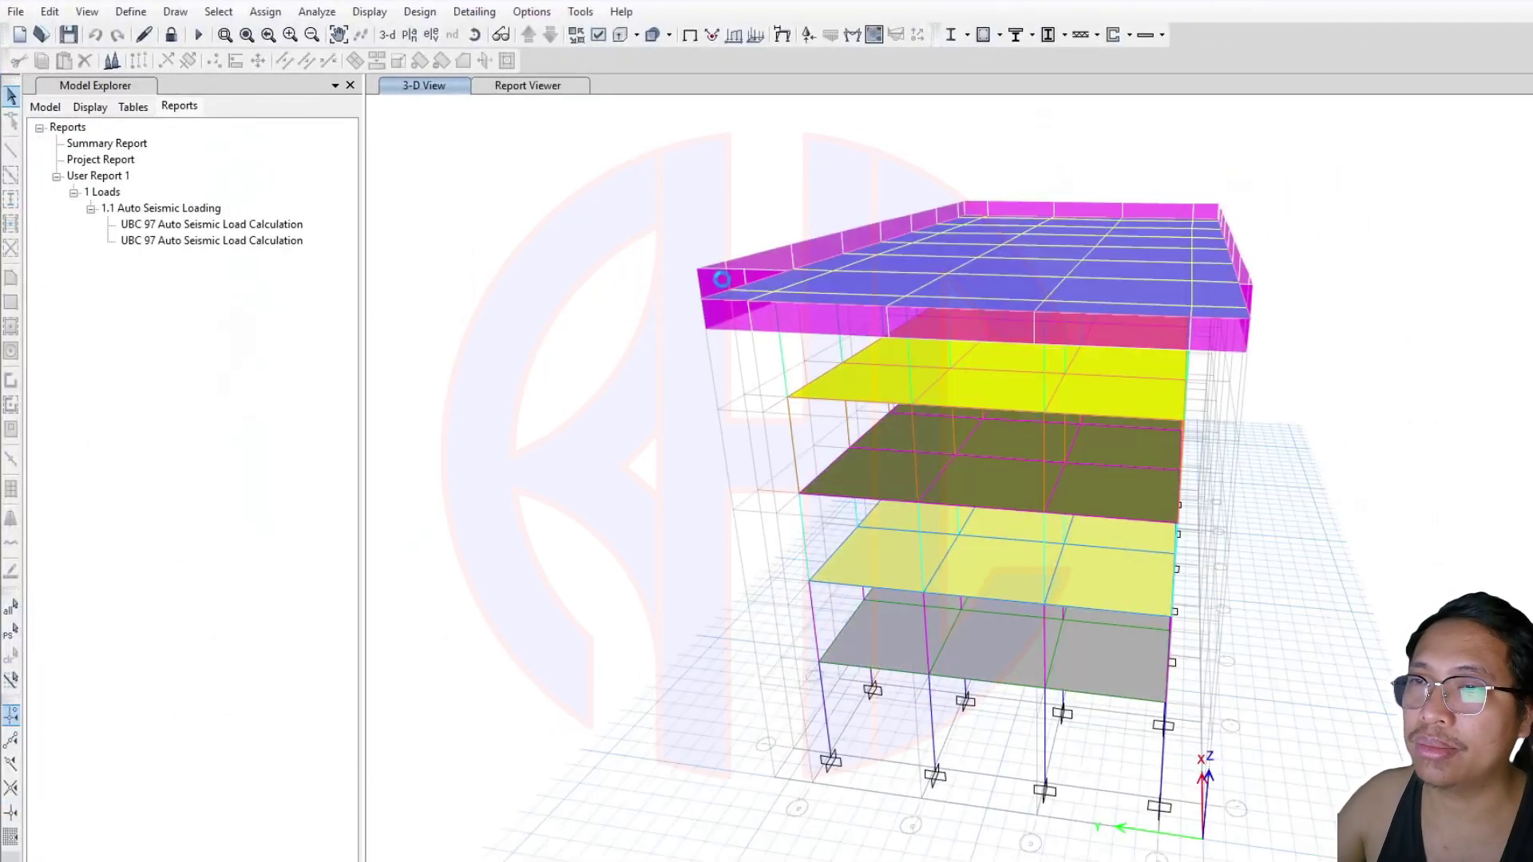
left_click(536, 93)
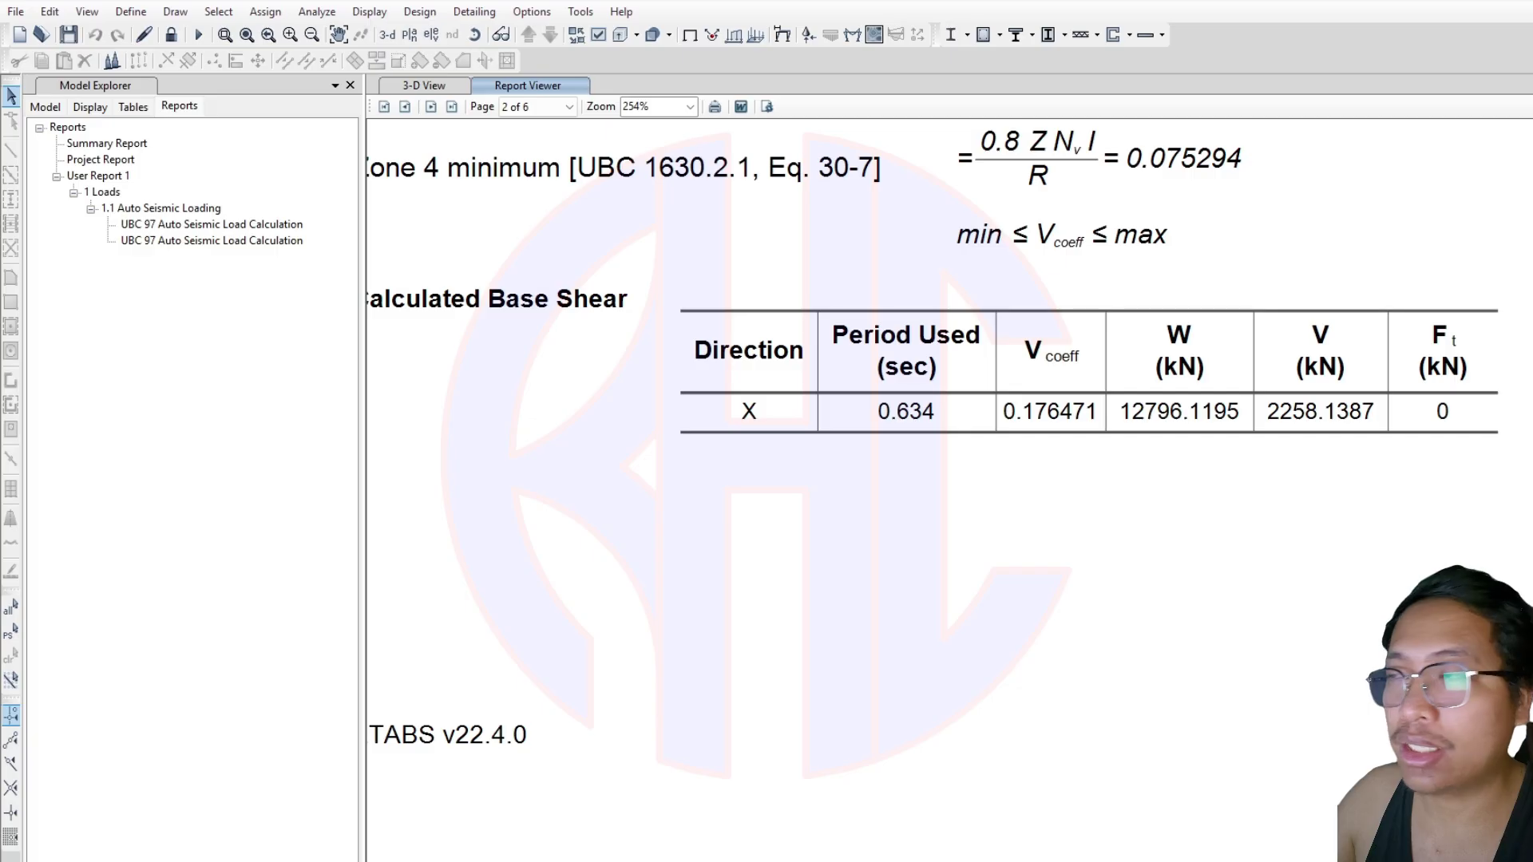
Close the seismic report and orbit the 3-D model to see the building from another corner
left_click(1525, 85)
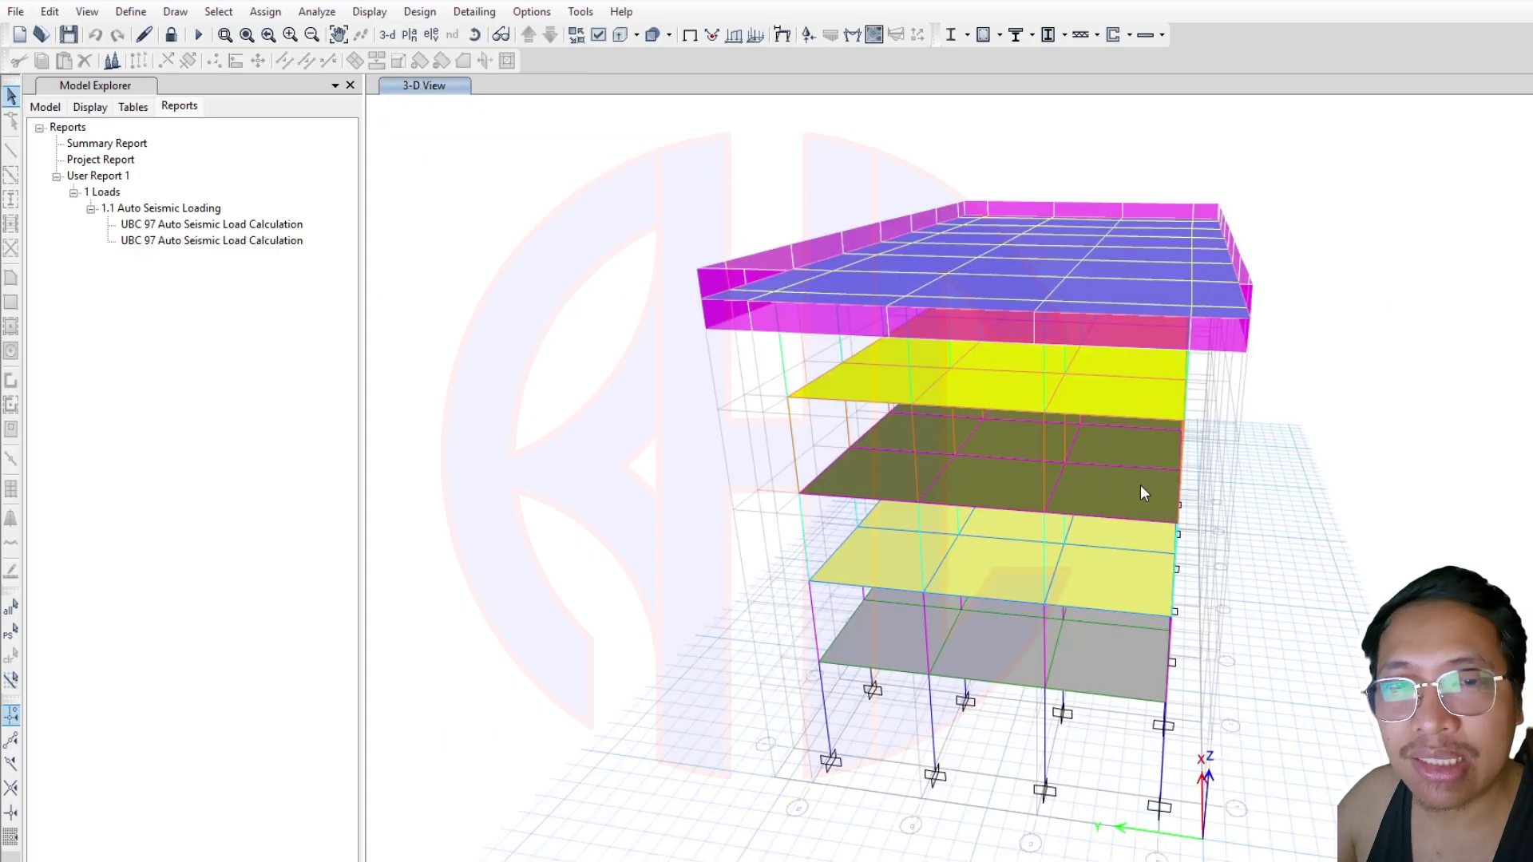
middle_click_drag(1140, 486, 1190, 474)
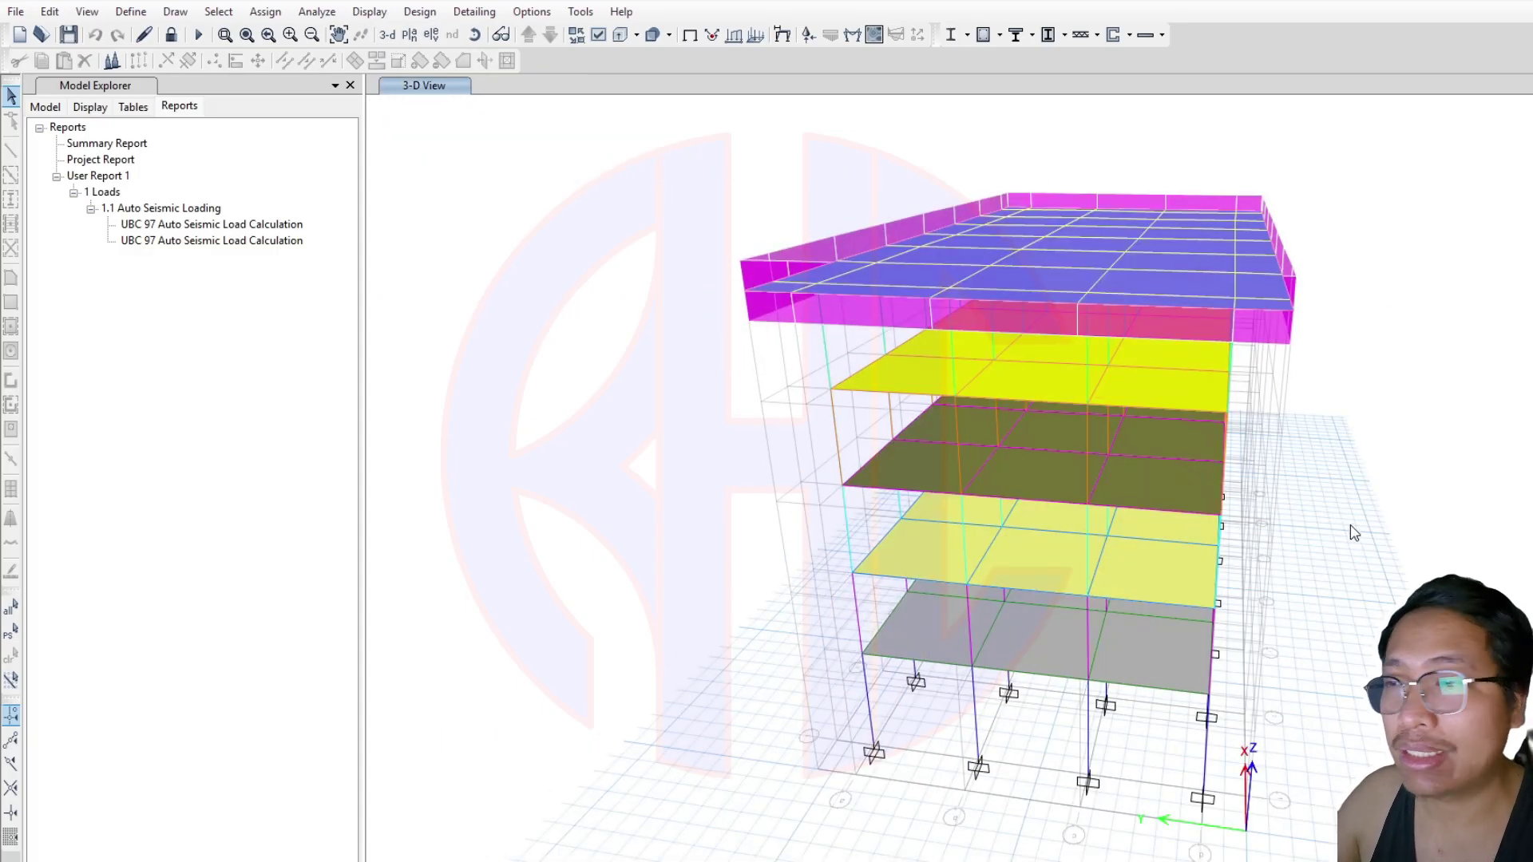
middle_click_drag(1349, 530, 1194, 466, "shift")
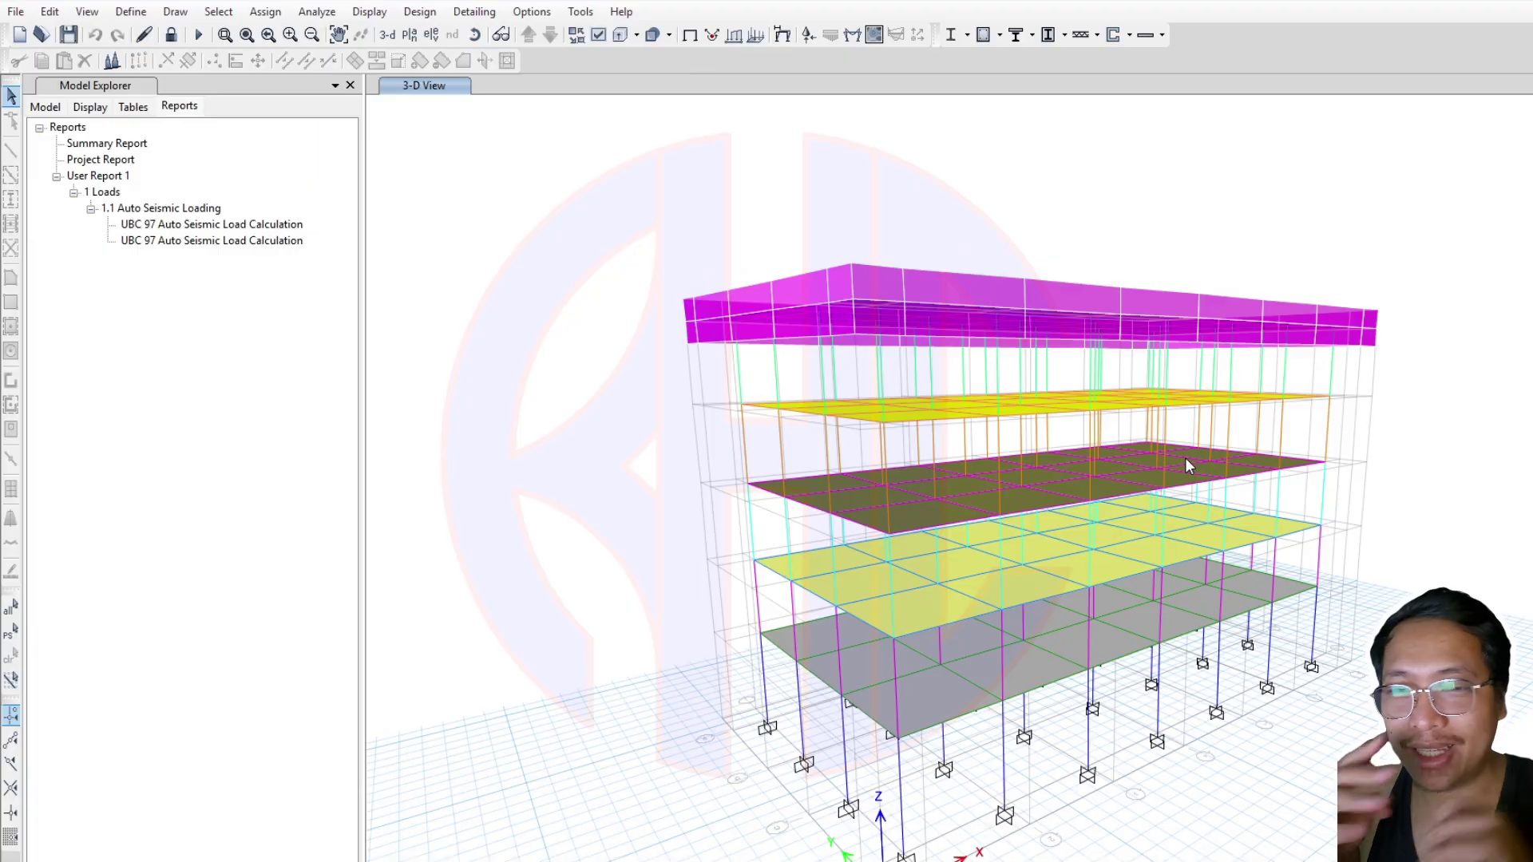